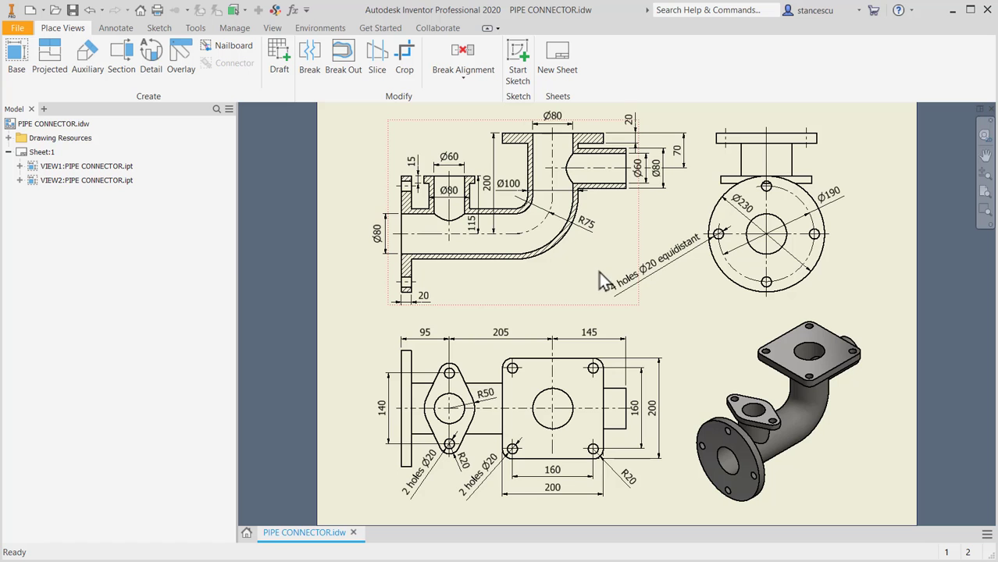
Examine the dimensions in the section and top views of the pipe connector drawing.
scroll(566, 275, down, 3)
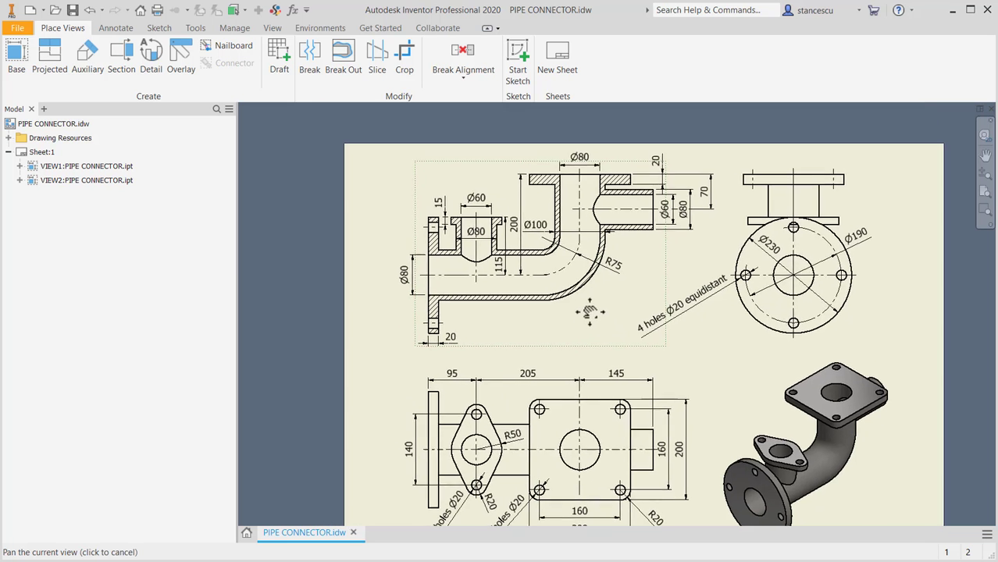
mouse_move(540, 310)
middle_down()
mouse_move(582, 402)
mouse_move(573, 415)
middle_up()
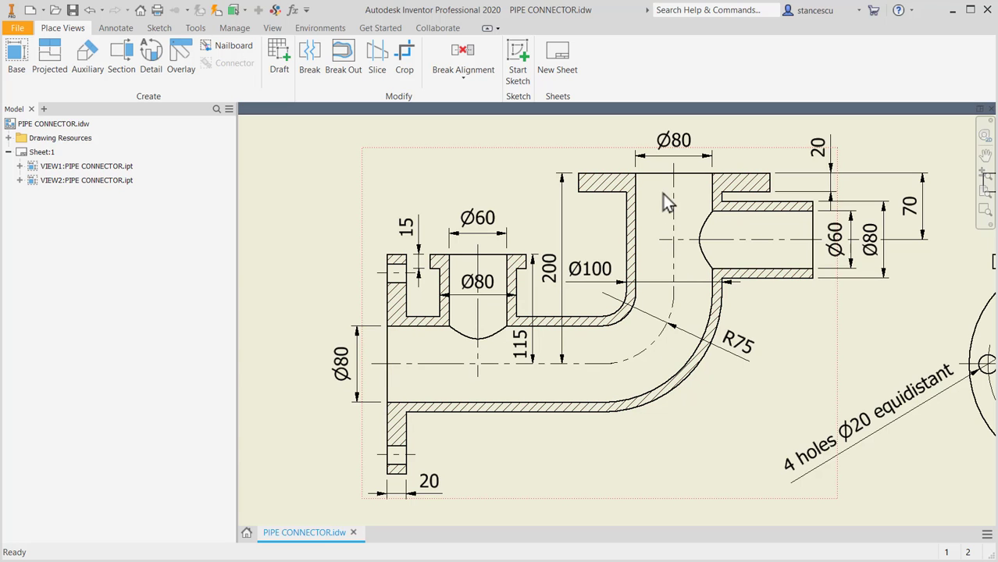
scroll(671, 344, down, 3)
middle_drag(672, 344, 697, 275)
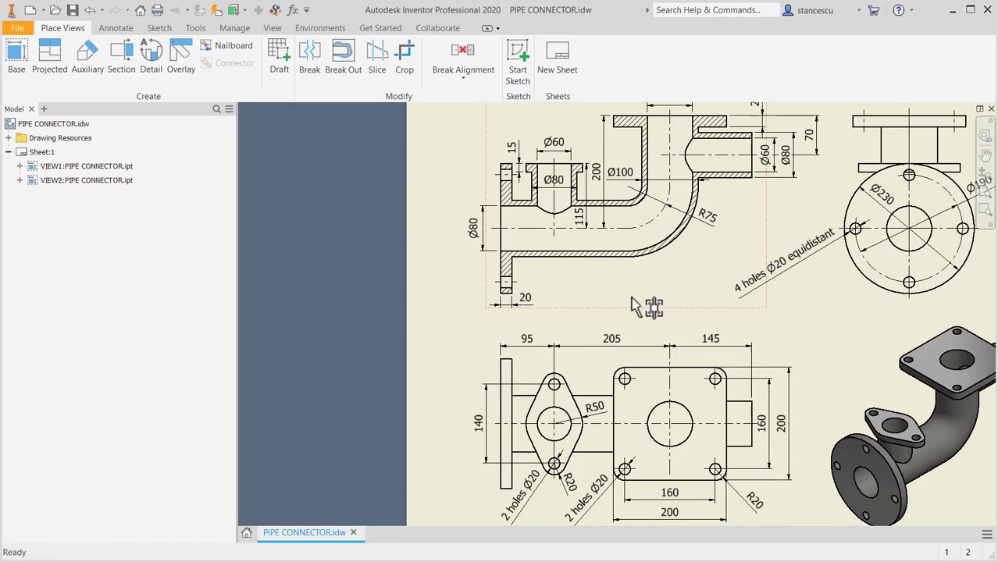
click(582, 346)
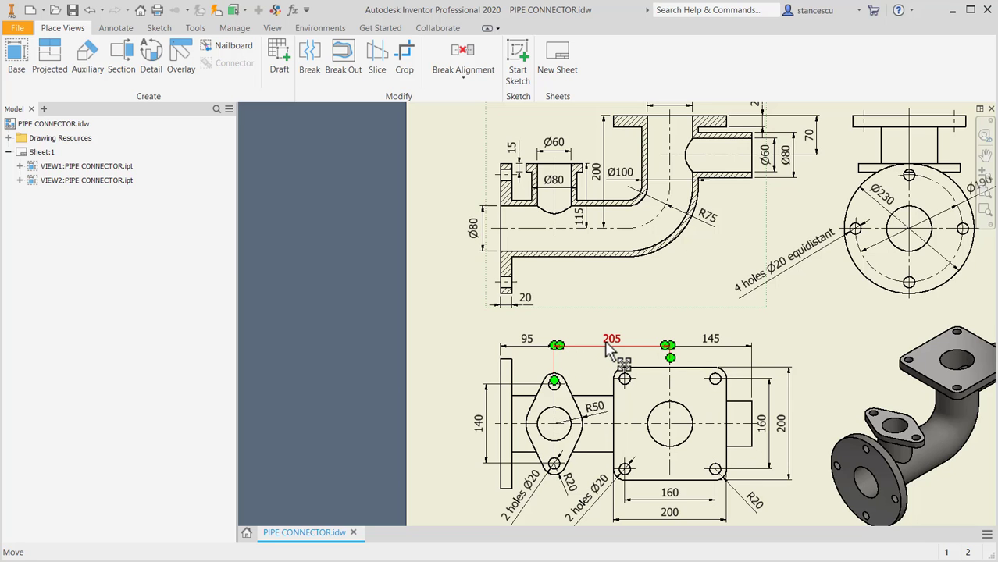
middle_drag(700, 297, 702, 388)
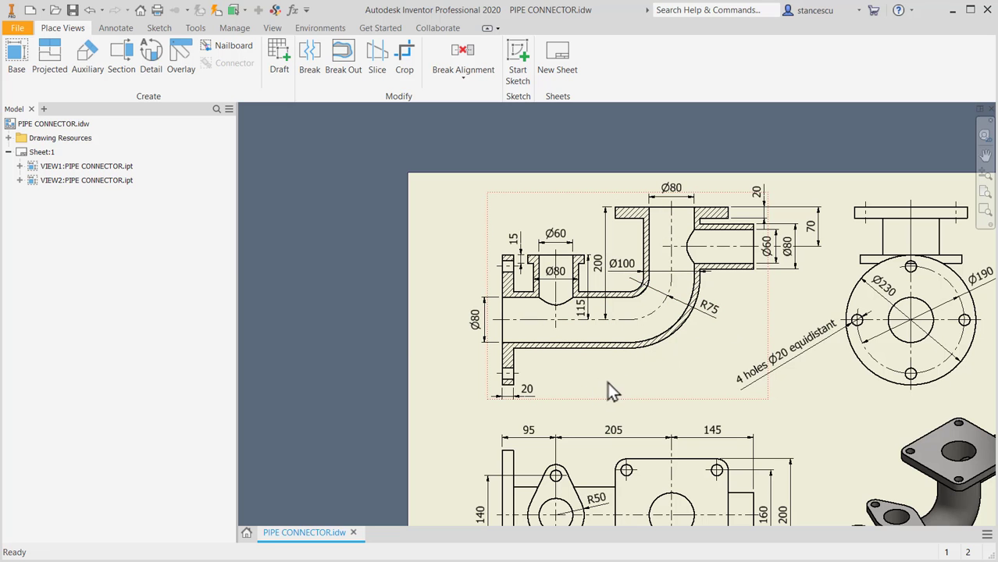
middle_drag(638, 361, 510, 312)
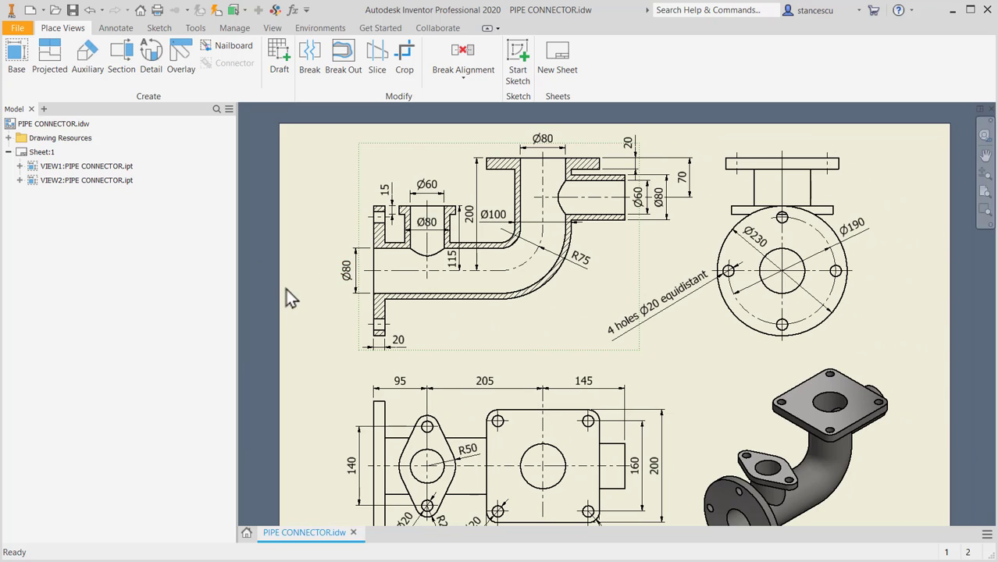
key(Home)
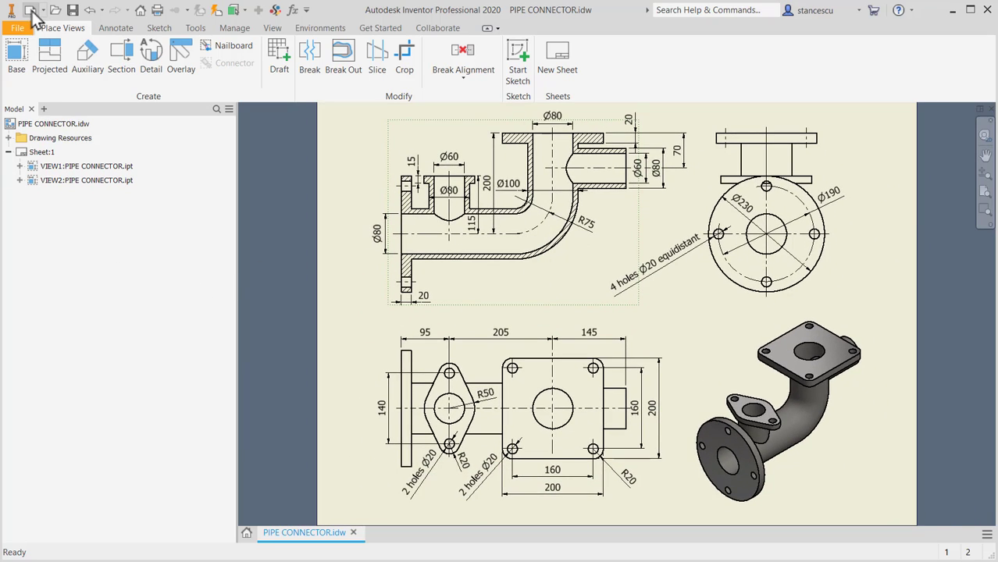
Create a new metric part from the Standard (mm).ipt template and start a 2D sketch on the front (XY) plane.
click(30, 11)
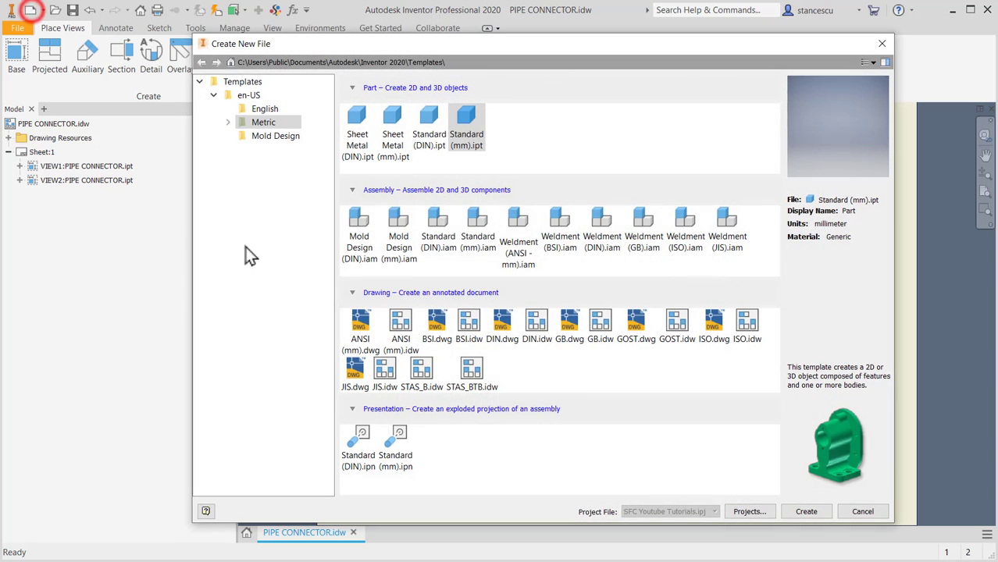
double_click(462, 118)
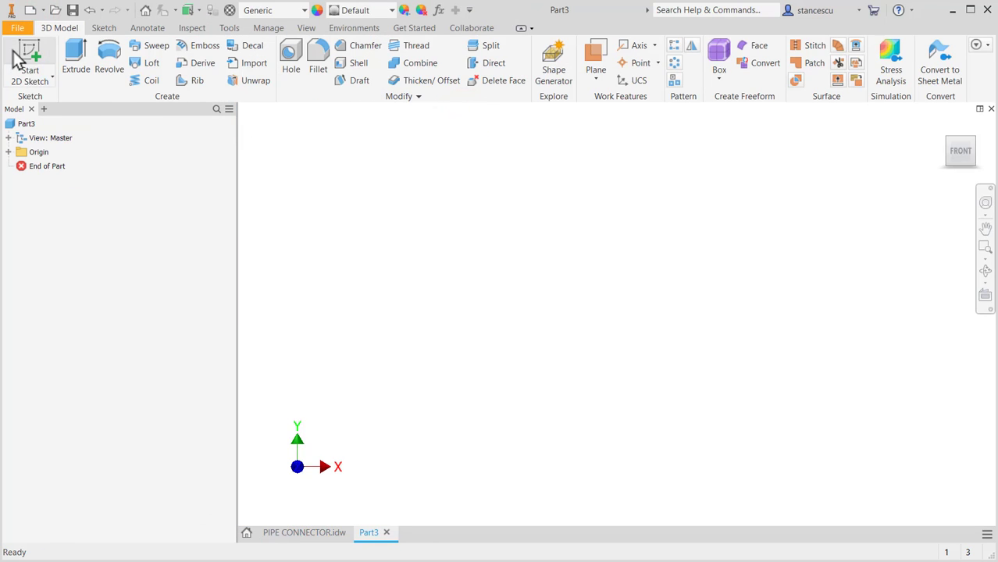
click(13, 50)
click(550, 184)
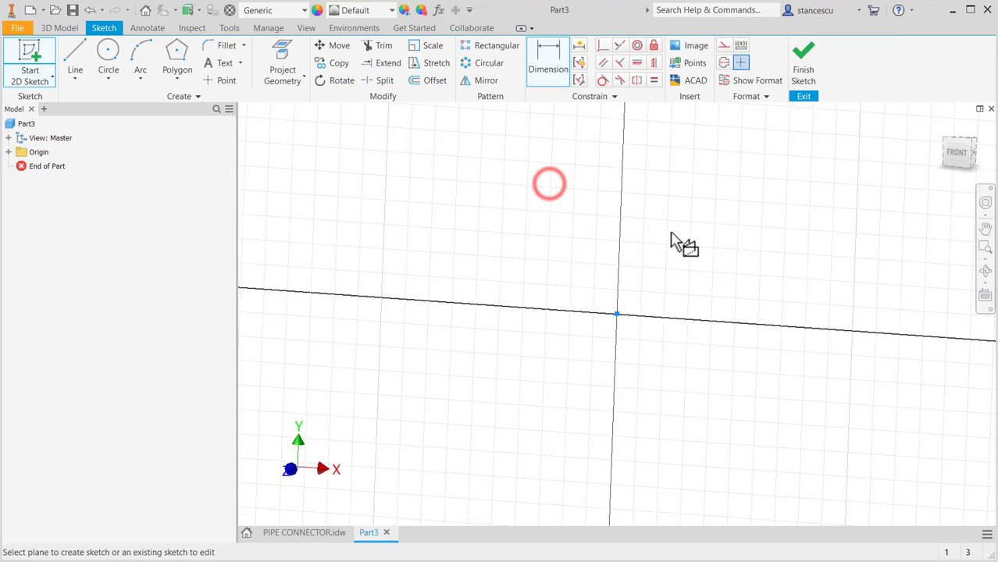
Sketch a horizontal line about 19.6 mm long from the origin, a tangent upward arc of about 8 mm radius, and a vertical line about 6.8 mm long.
middle_drag(727, 212, 517, 243)
click(74, 60)
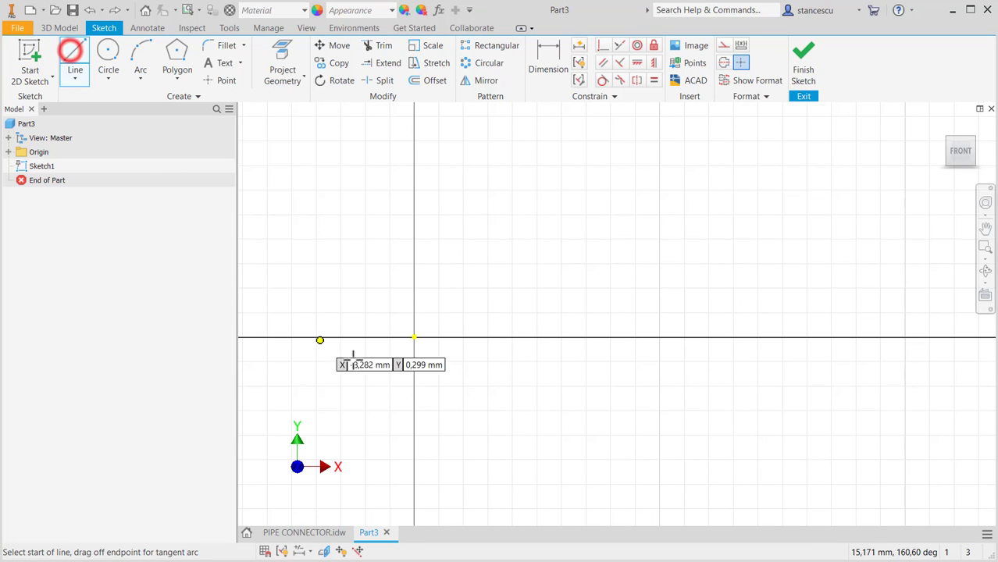
click(413, 338)
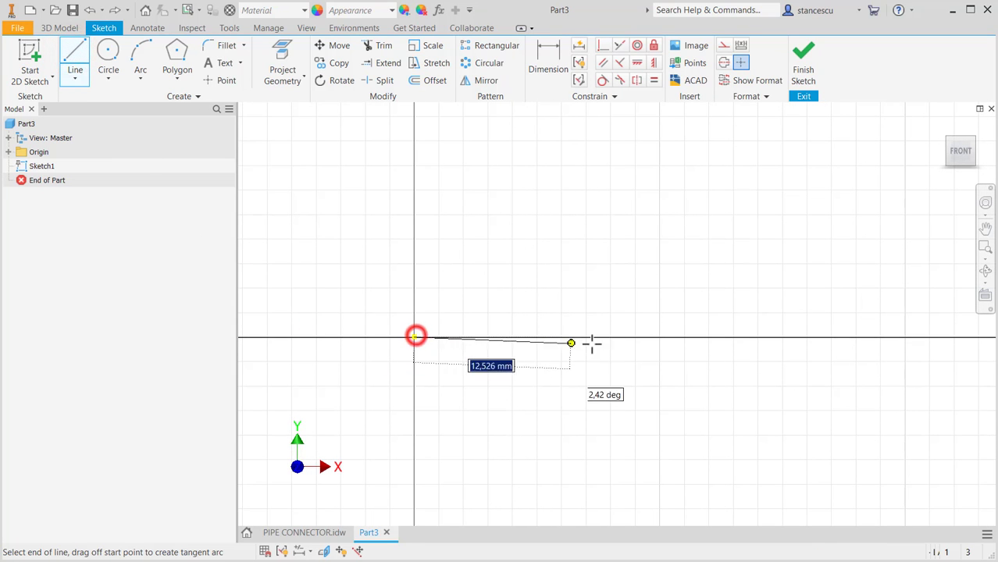
click(655, 337)
drag(654, 337, 753, 237)
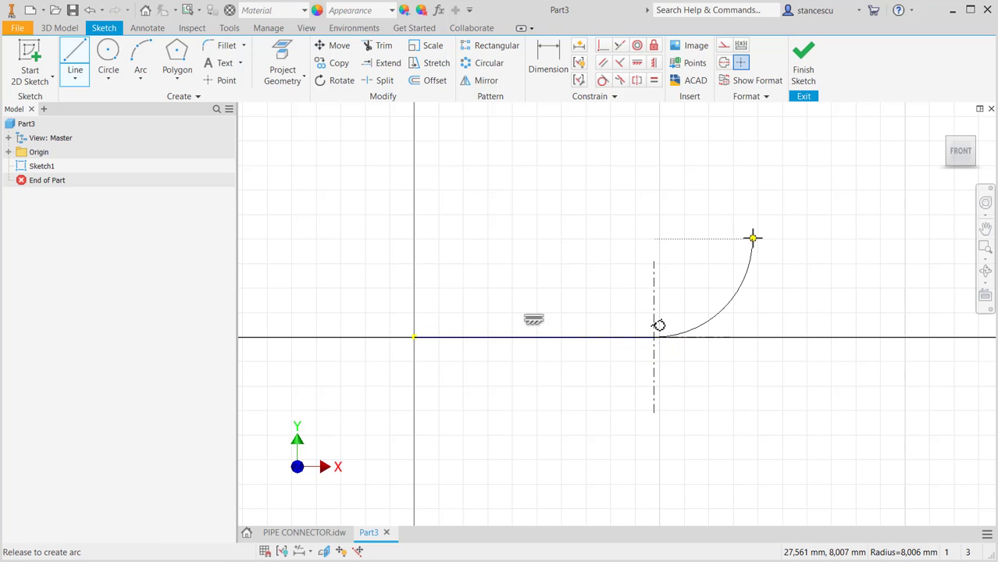
drag(753, 237, 753, 237)
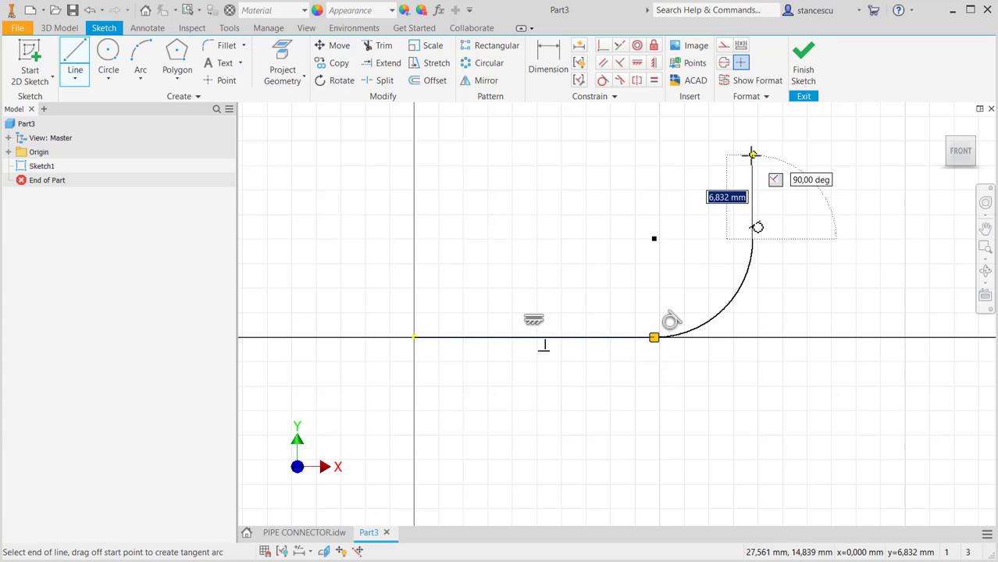
click(752, 153)
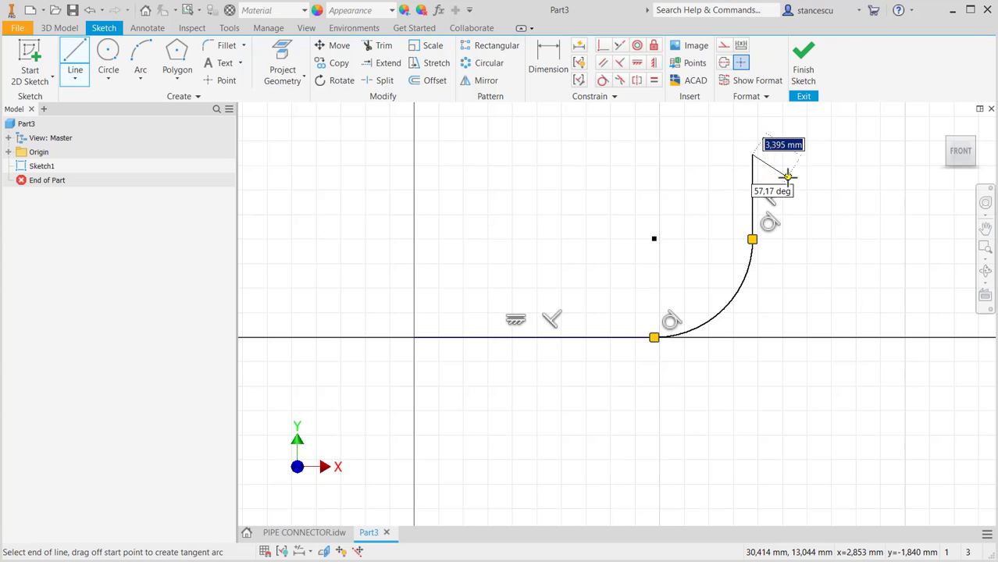
key(Escape)
Dimension the horizontal line below it with the length expression 95+205.
click(545, 60)
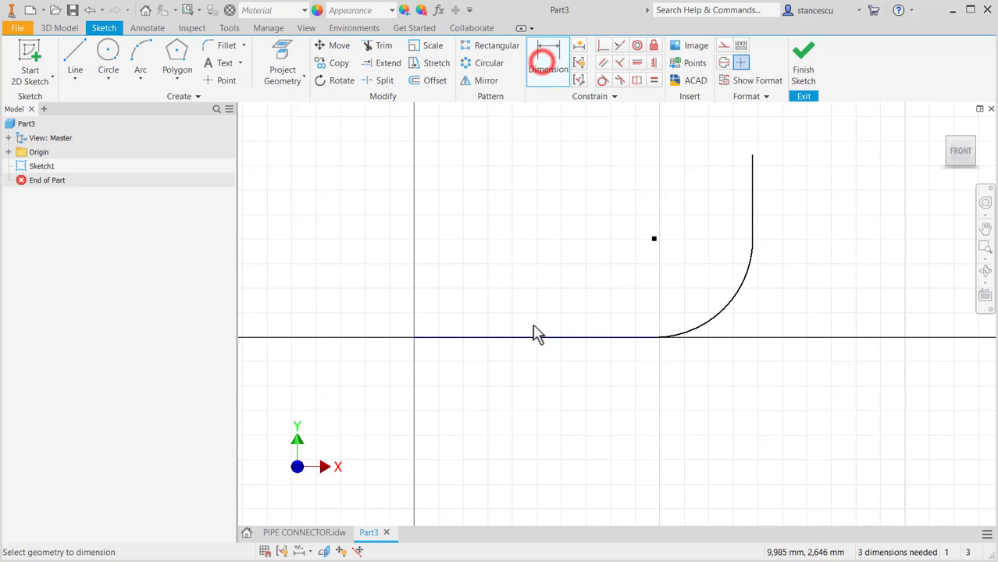
click(531, 337)
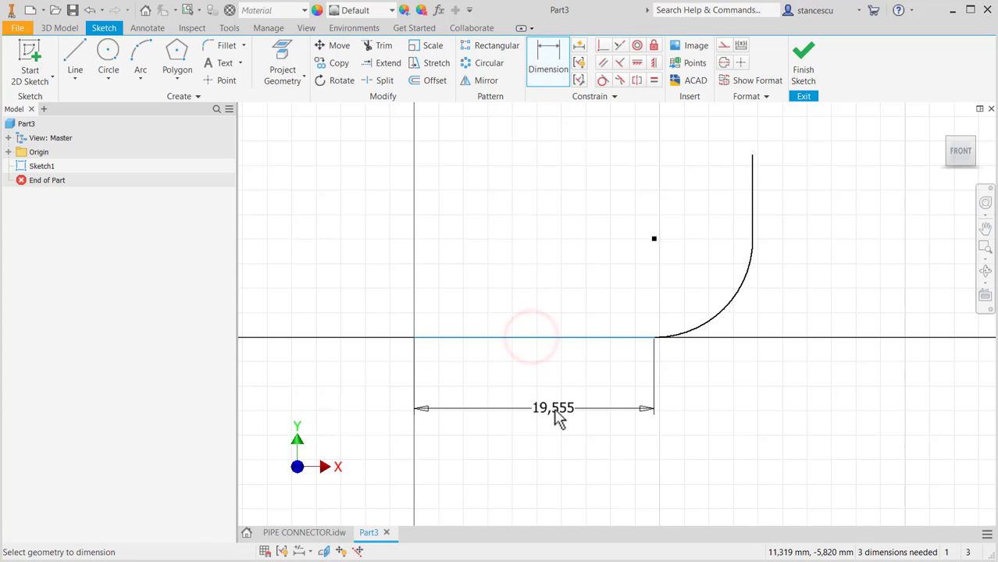
click(558, 418)
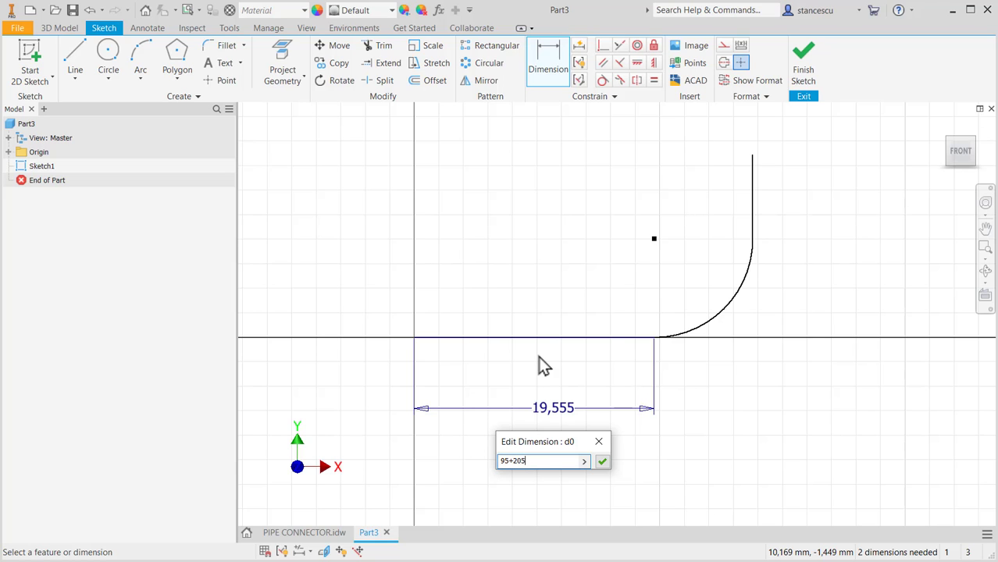
key(Return)
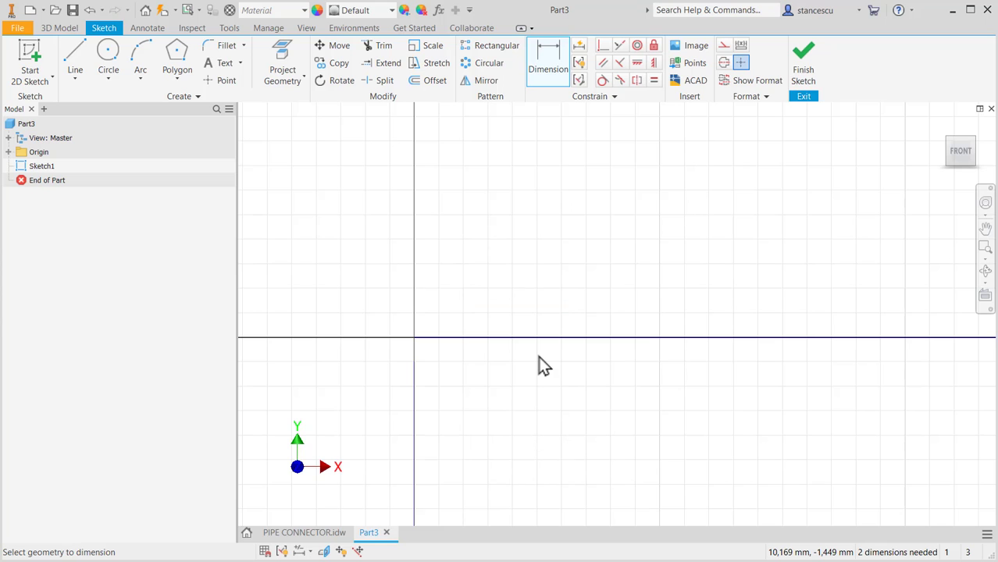
Dimension the arc with a radius of 75 mm.
key(Home)
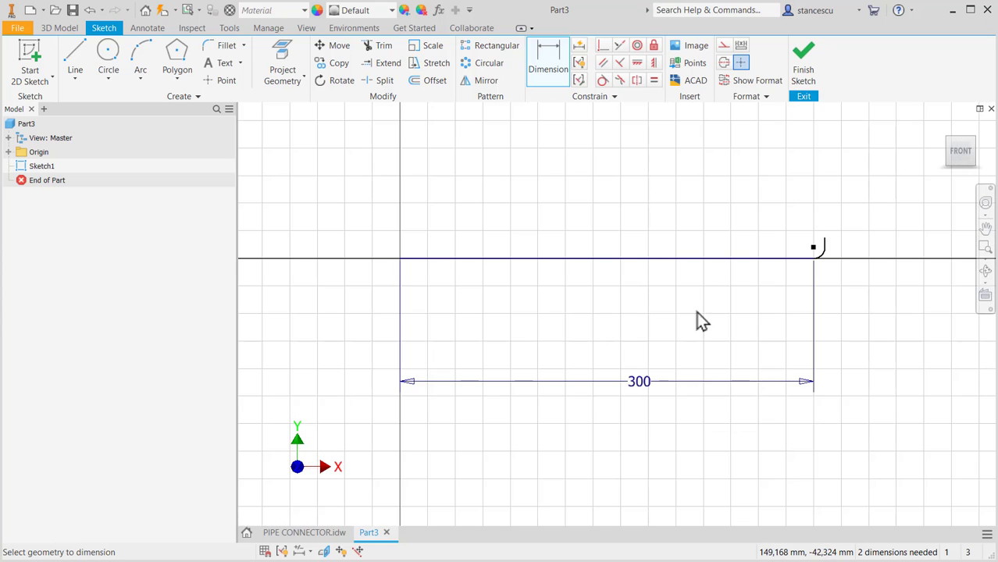
scroll(865, 218, up, 2)
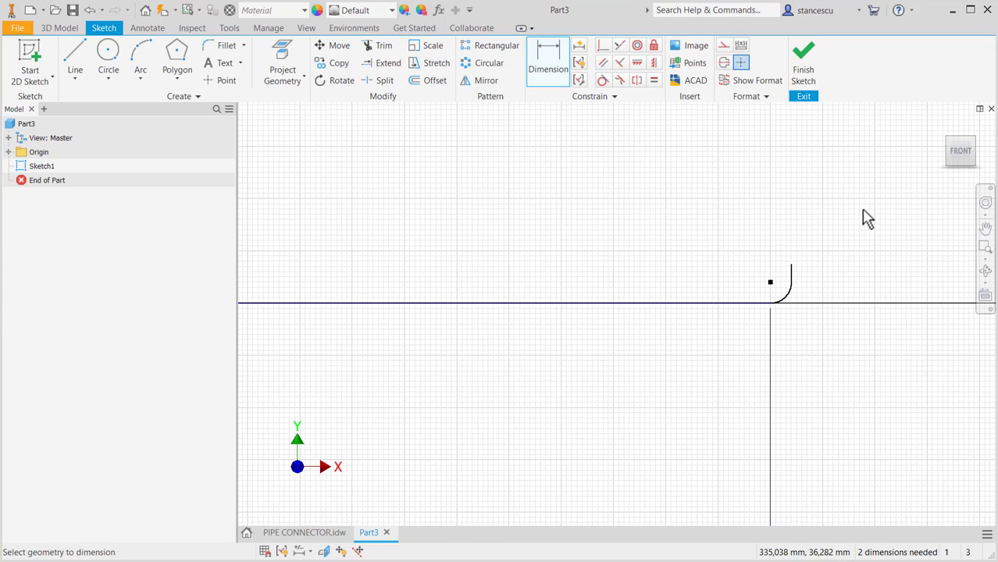
click(784, 298)
click(816, 332)
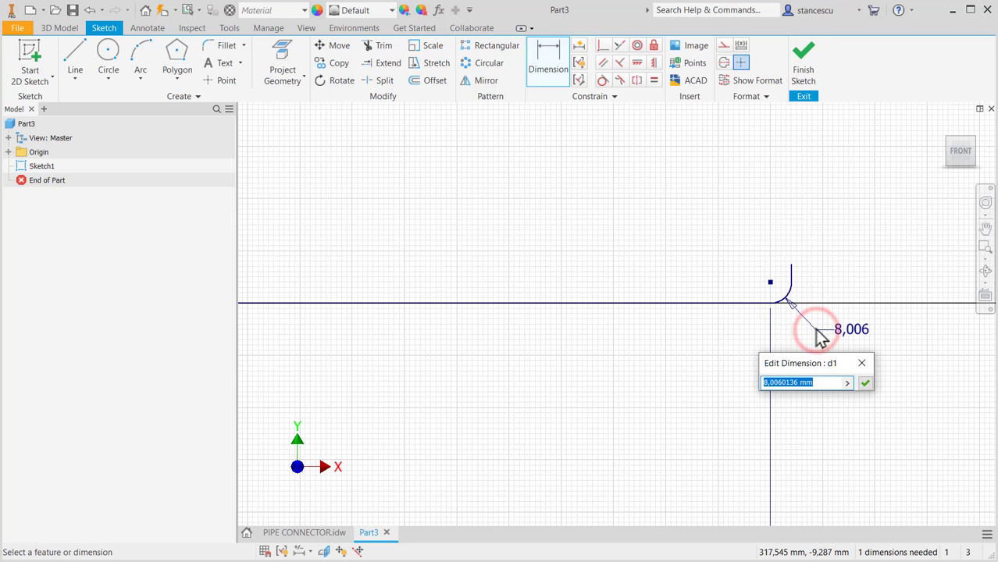
text(75)
key(Return)
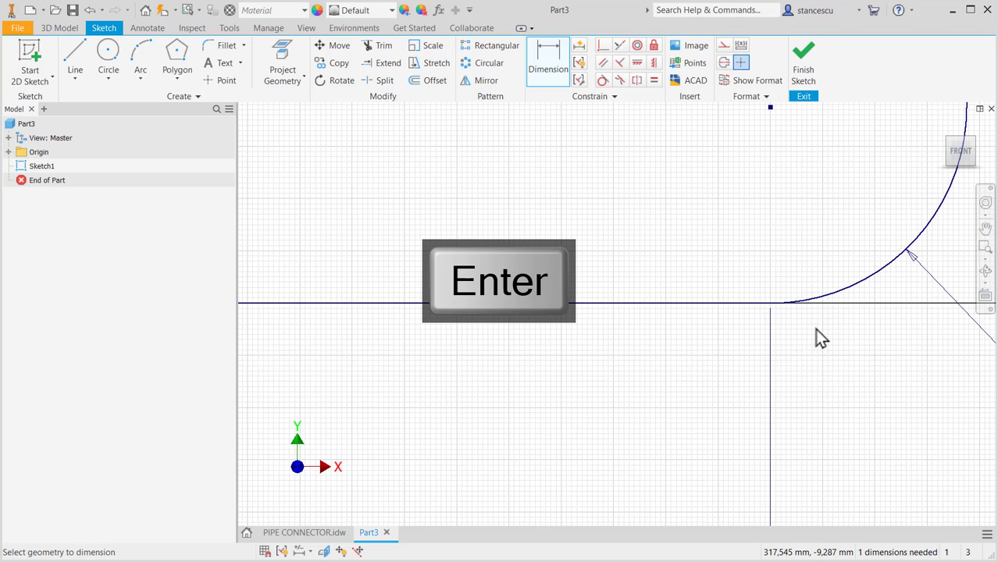
Dimension the vertical line at the end of the arc to a length of 70 mm.
scroll(820, 334, down, 2)
middle_drag(838, 262, 641, 285)
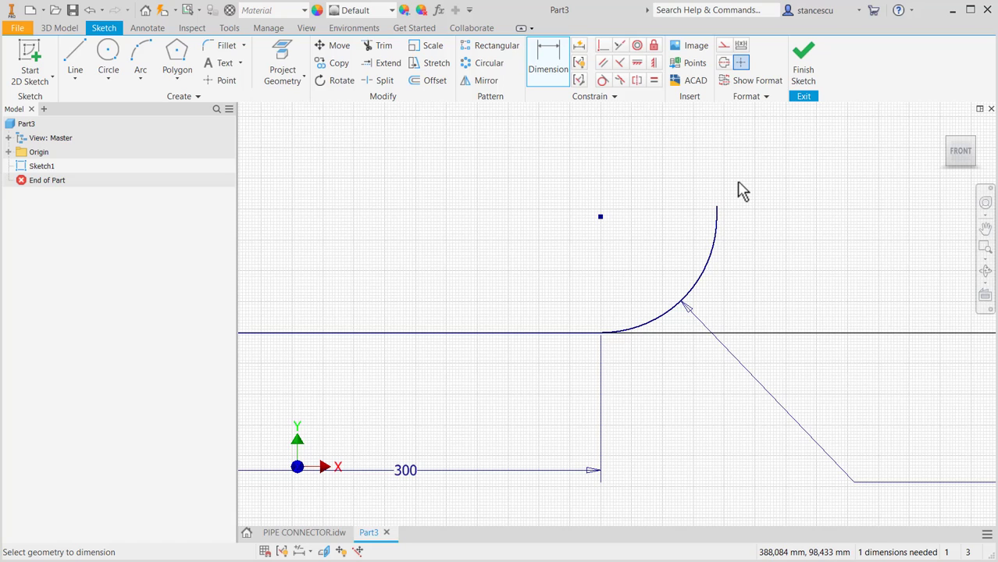
scroll(742, 191, up, 2)
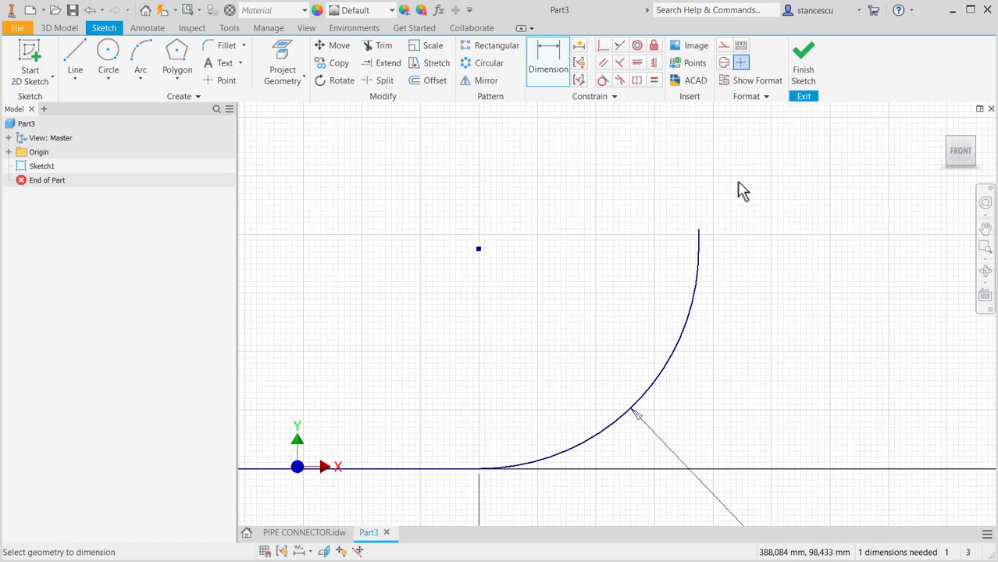
click(702, 247)
click(768, 251)
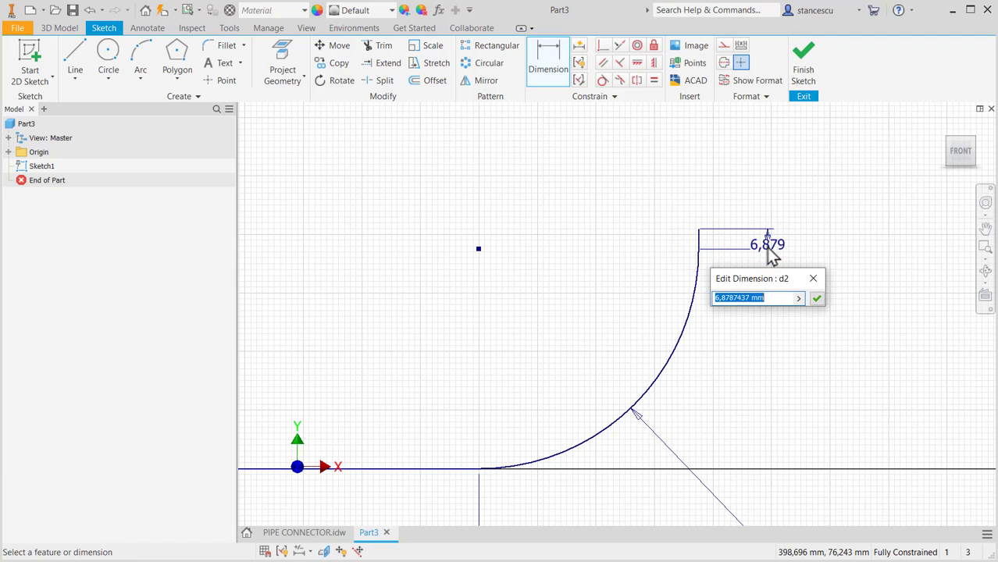
text(70)
key(Return)
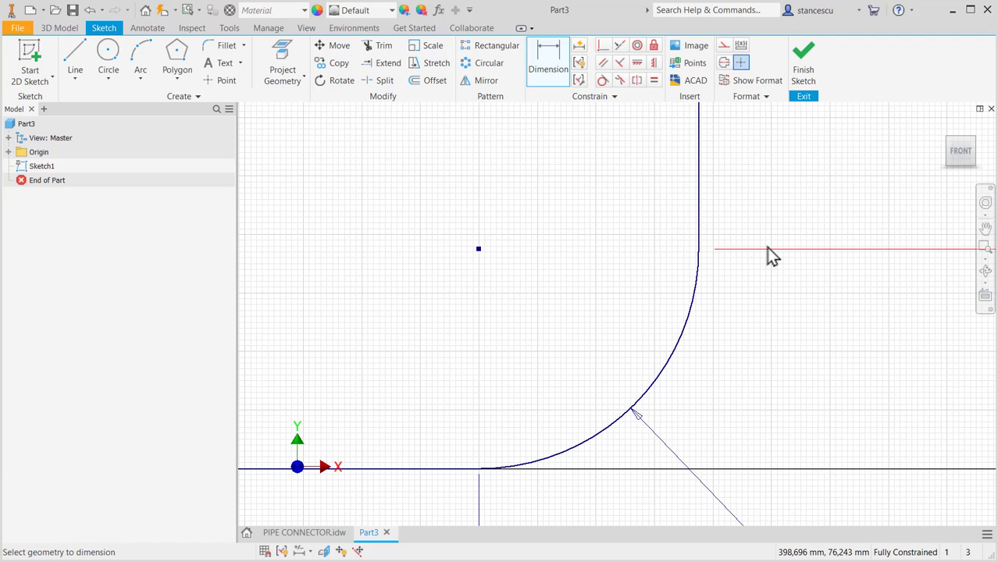
Move the 300, 75 and 70 mm dimensions closer to the path, then finish the sketch and show the isometric home view.
key(Home)
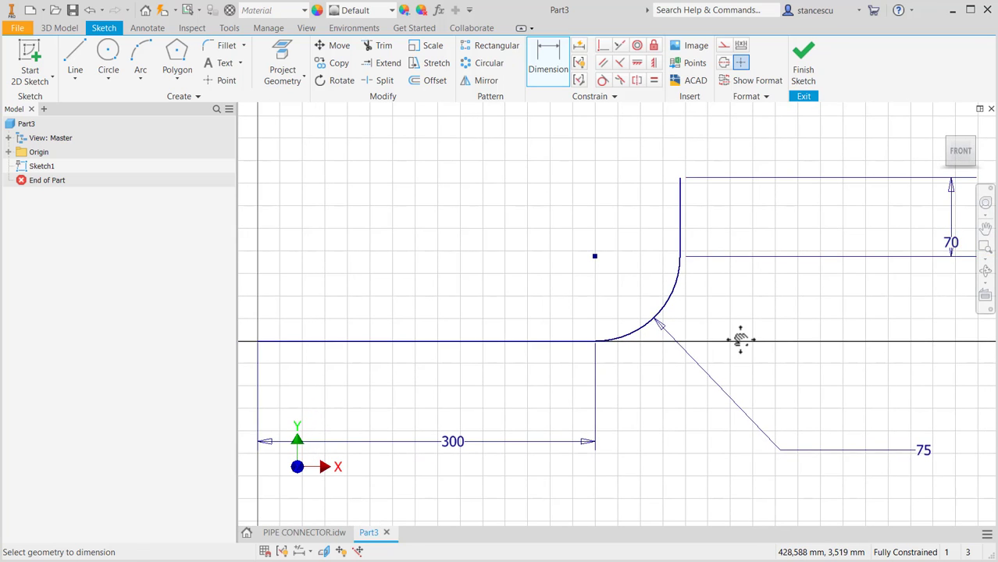
middle_drag(740, 339, 778, 332)
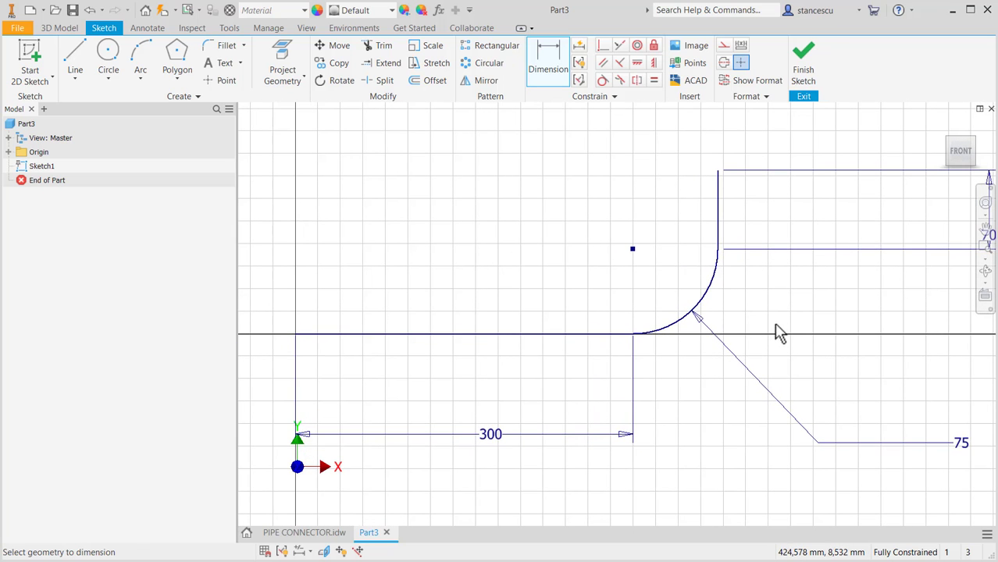
key(Escape)
click(491, 435)
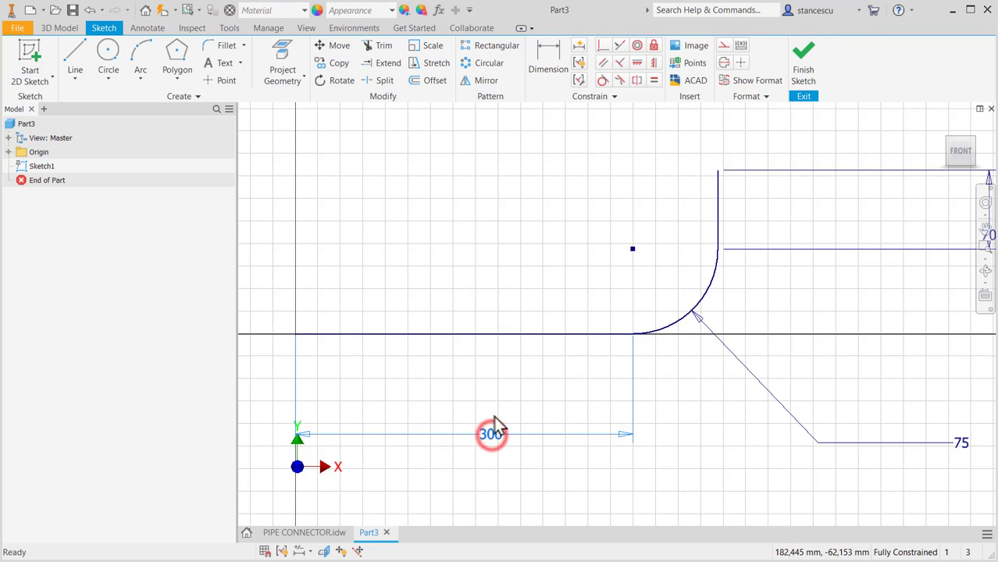
drag(500, 426, 504, 359)
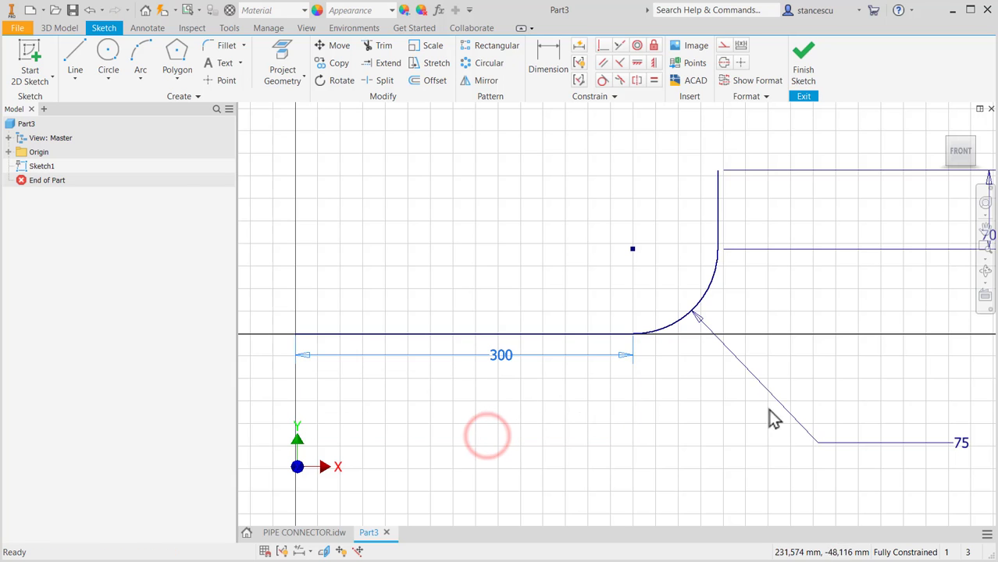
click(962, 443)
mouse_move(962, 444)
mouse_down()
mouse_move(768, 356)
mouse_move(681, 290)
mouse_up()
middle_drag(829, 283, 731, 298)
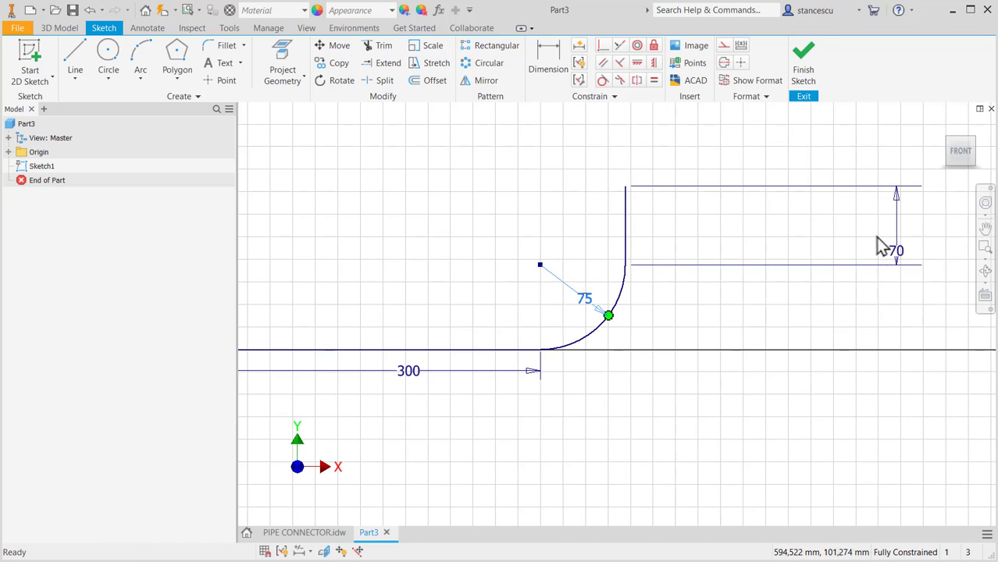
mouse_move(895, 252)
mouse_down()
mouse_move(849, 233)
mouse_move(674, 224)
mouse_up()
middle_drag(449, 261, 599, 253)
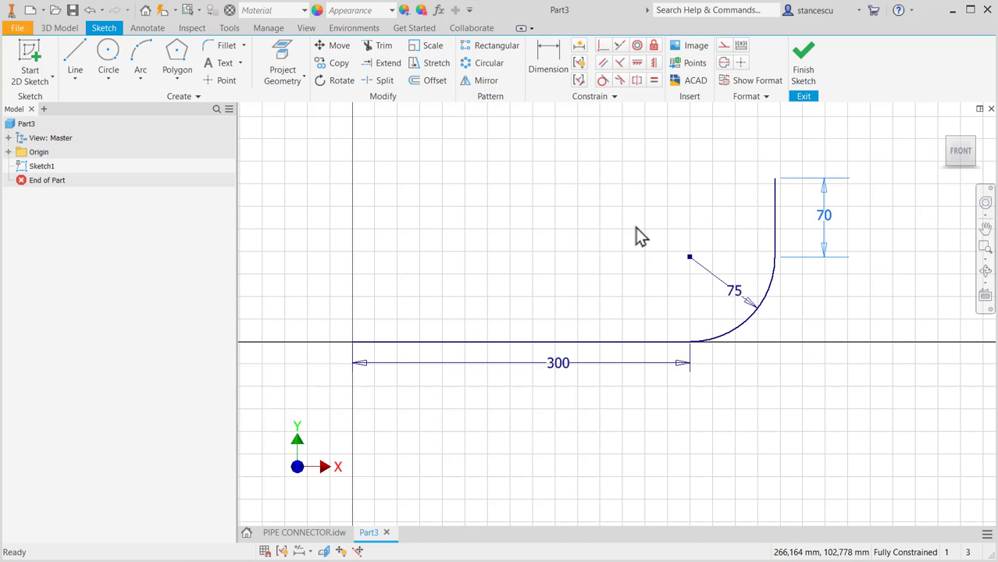
click(805, 74)
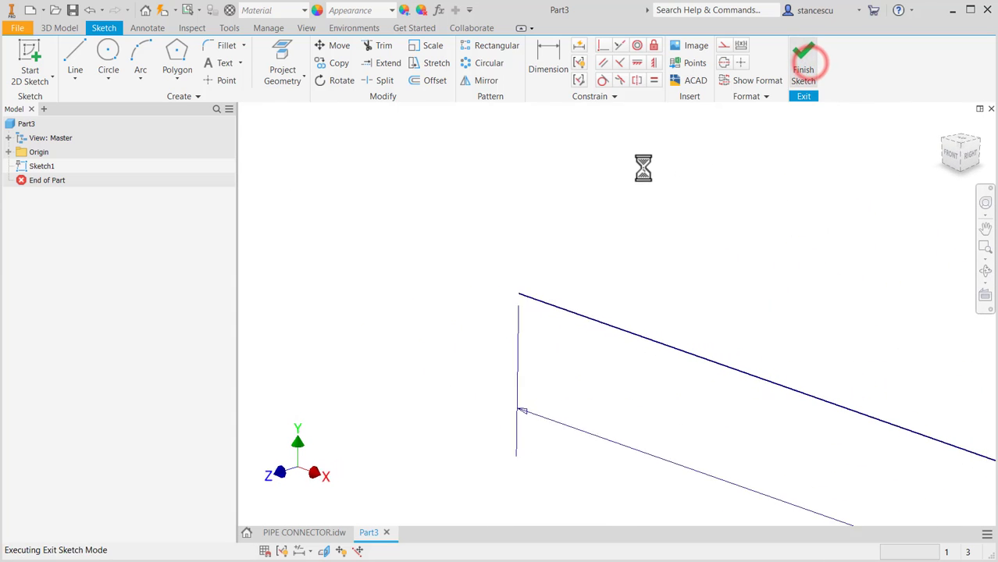
key(F6)
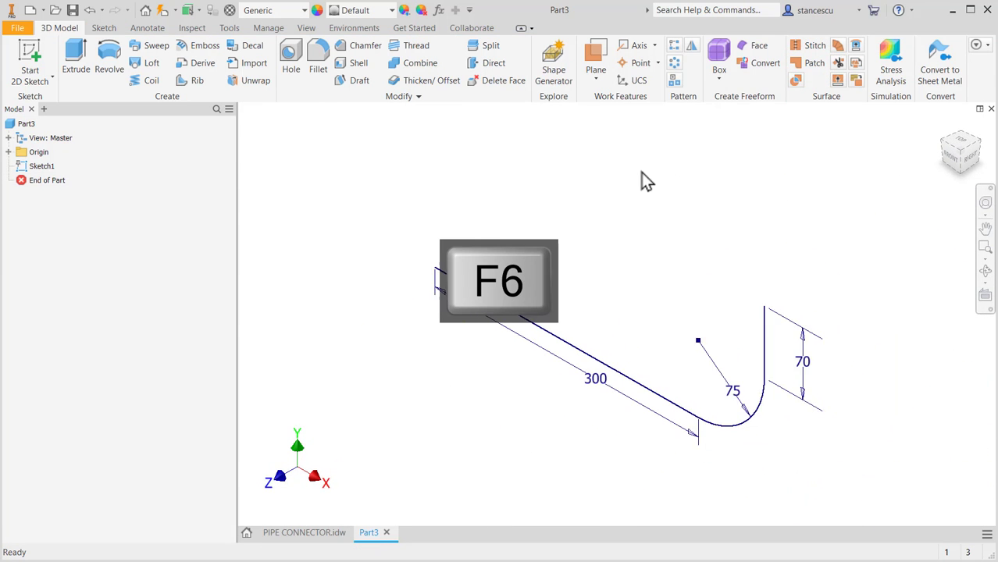
Start a new 2D sketch on the YZ origin plane at the start of the path.
click(8, 152)
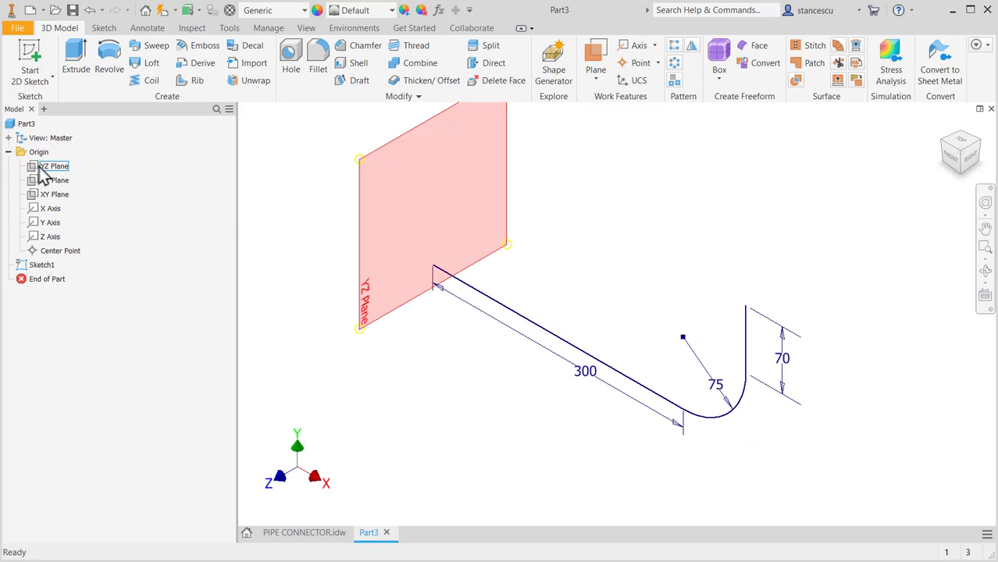
click(41, 167)
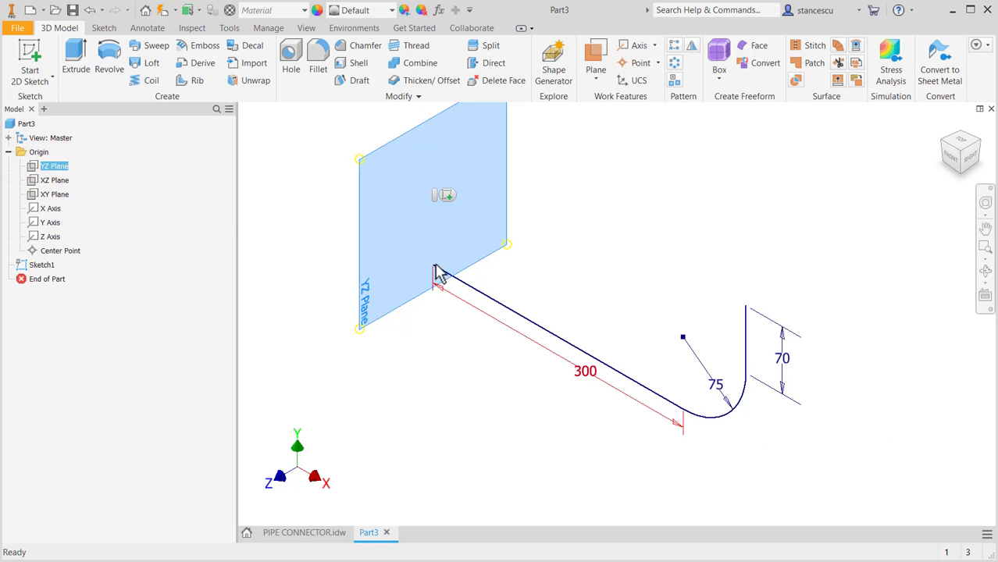
click(446, 196)
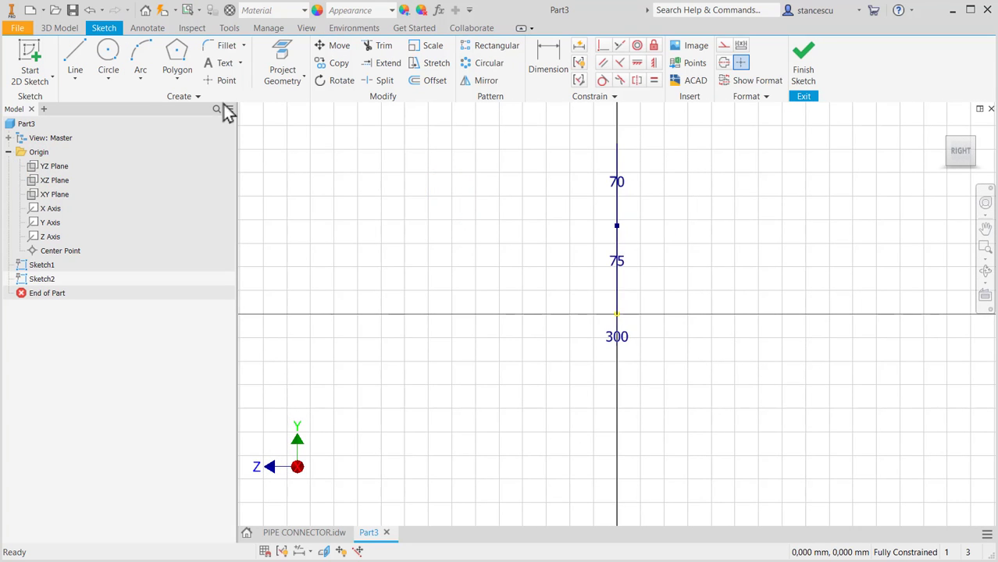
Check the main pipe's diameters in the PIPE CONNECTOR.idw drawing, then sketch an 80 mm diameter circle centred on the origin in Part3.
click(303, 533)
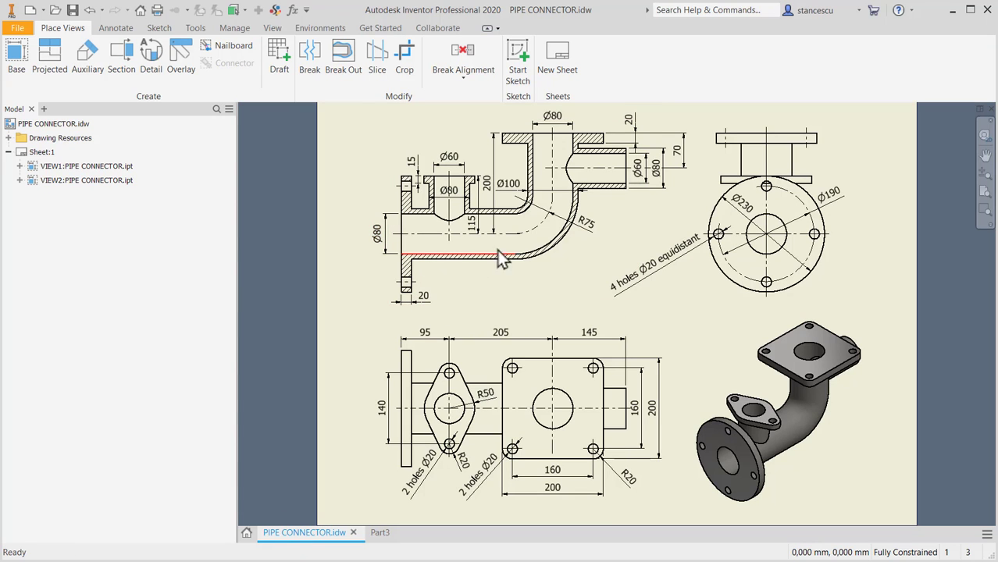
scroll(551, 207, down, 3)
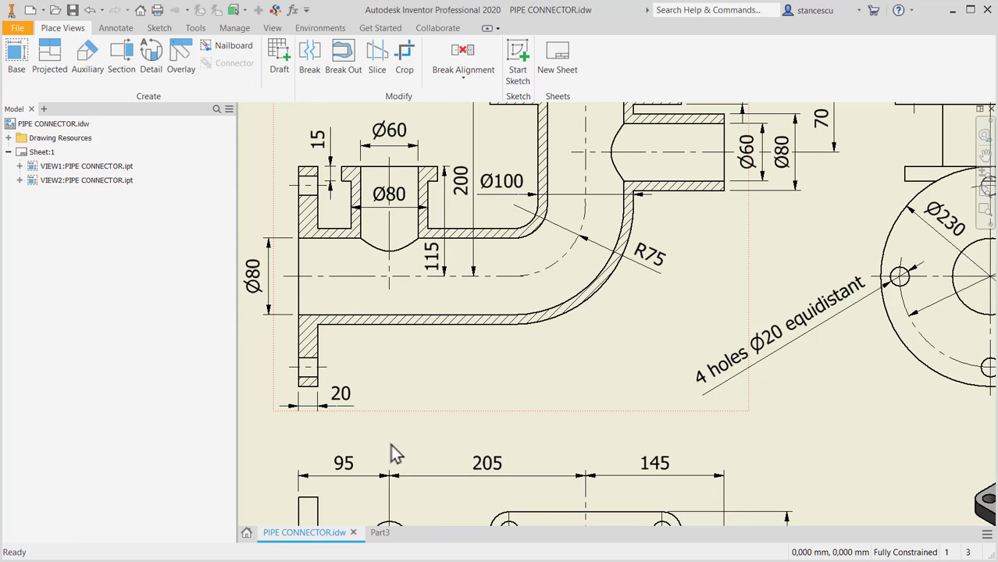
click(379, 532)
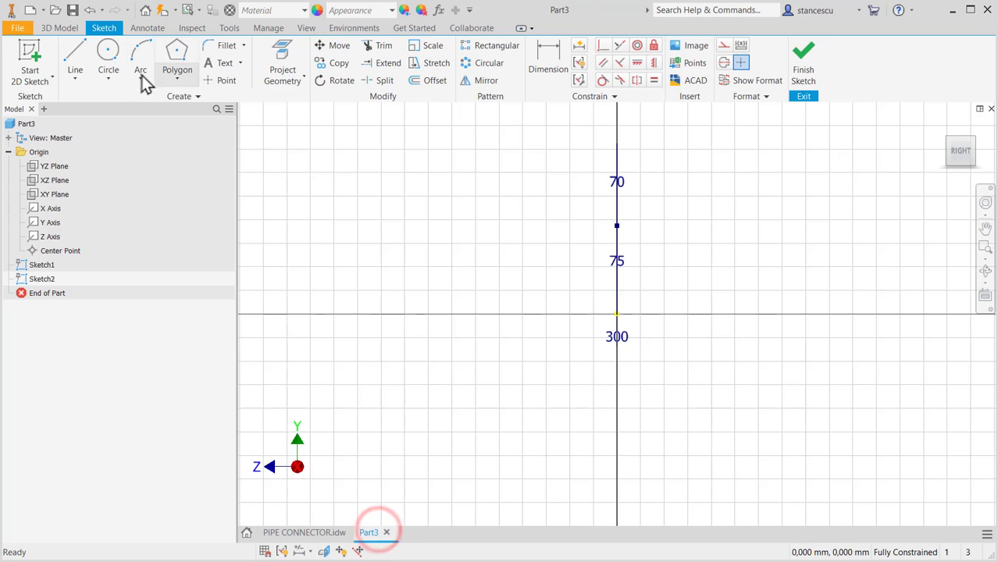
click(108, 51)
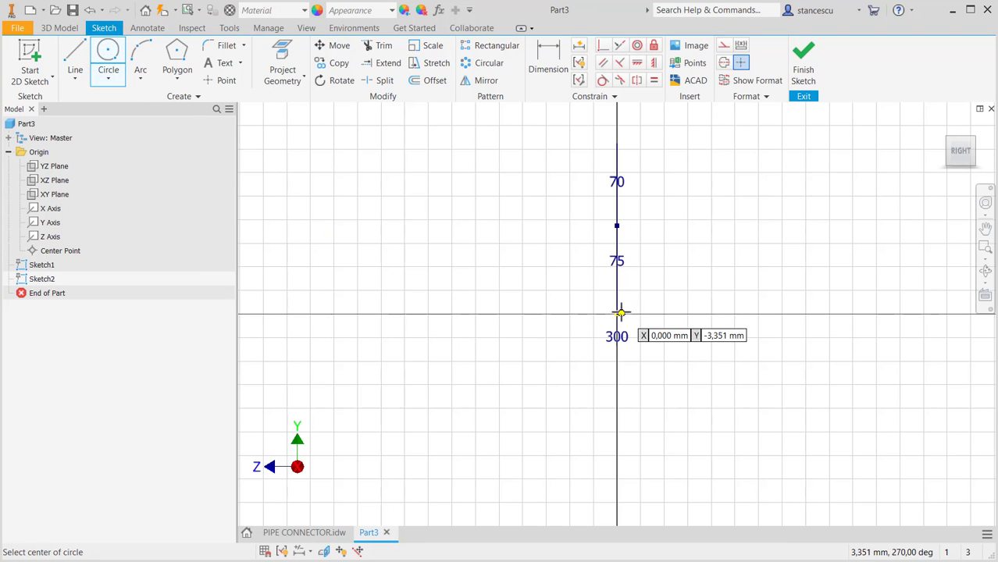
click(617, 314)
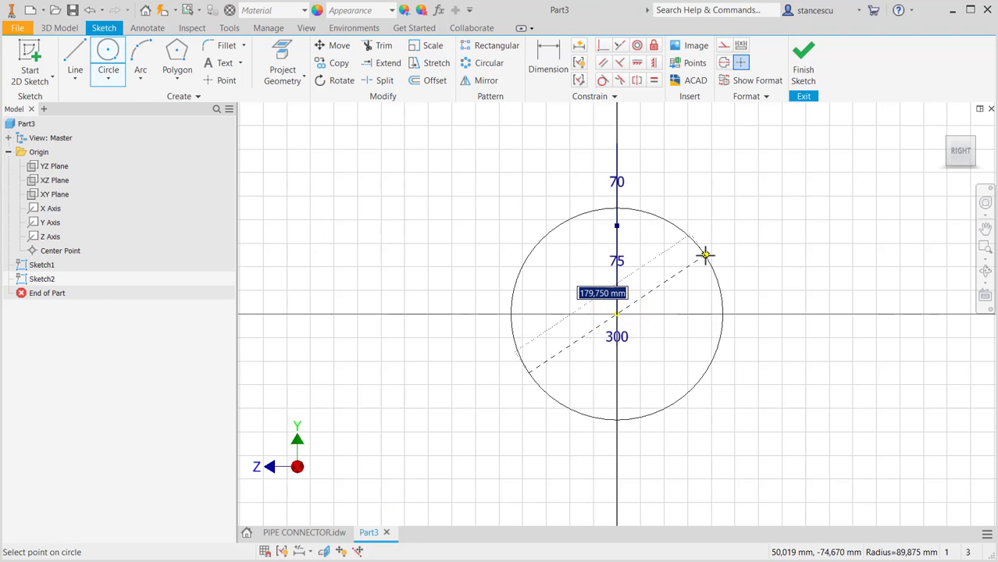
text(80)
key(Return)
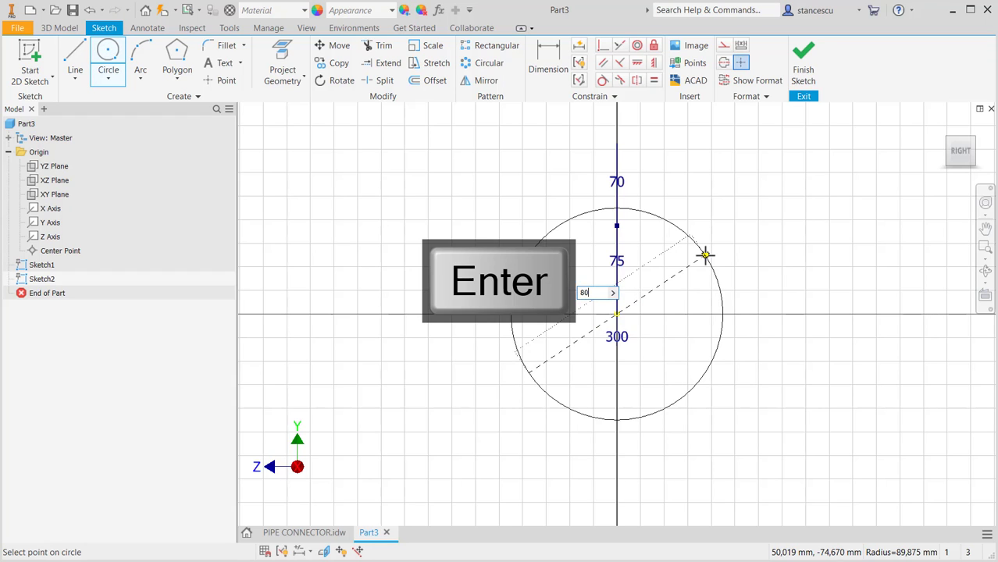
Add a concentric 100 mm diameter circle at the origin and finish the sketch.
click(617, 314)
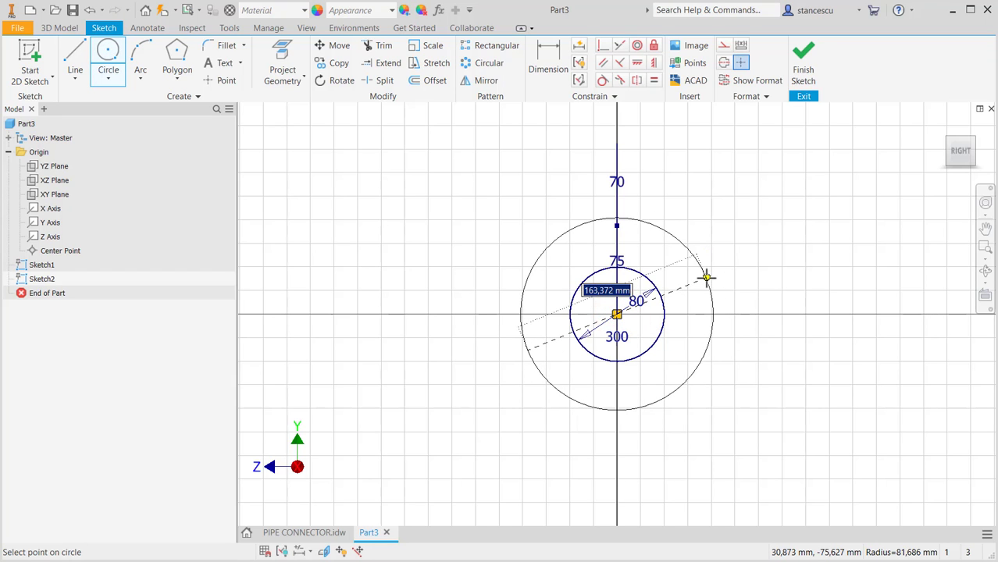
text(10)
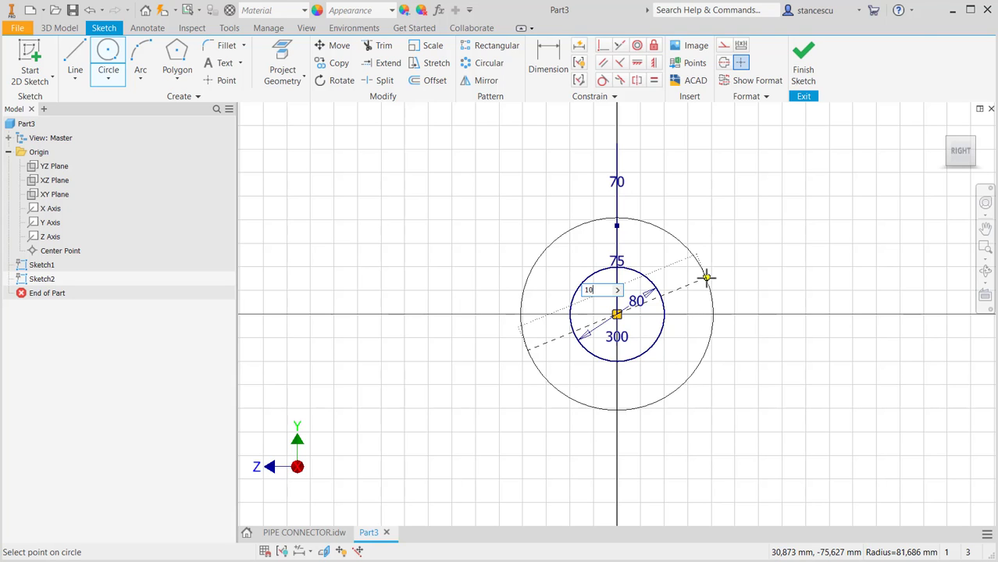
text(0)
key(Return)
click(798, 67)
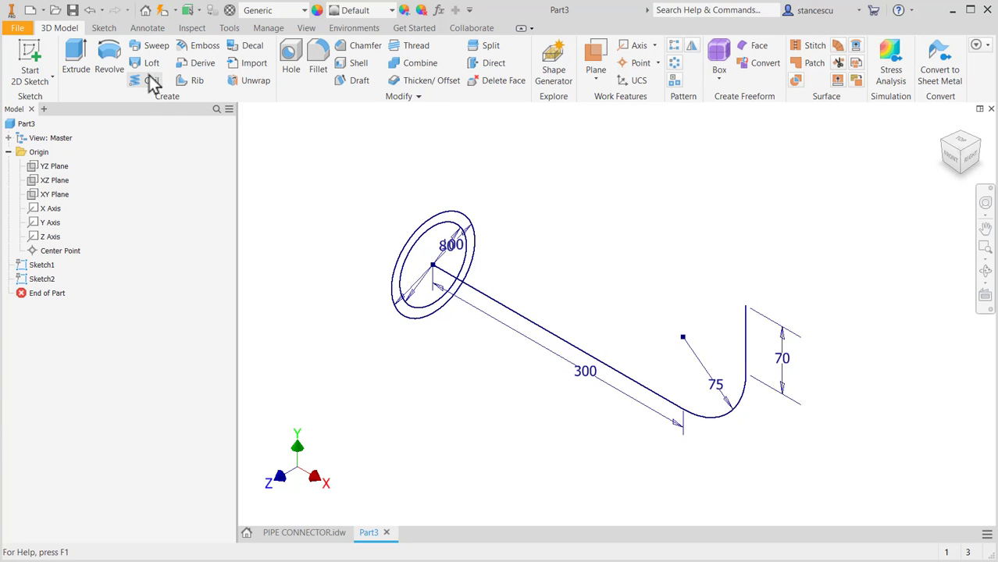
Sweep the ring between the two circles along the bent centreline path, accepting that the path does not intersect the profile.
click(155, 45)
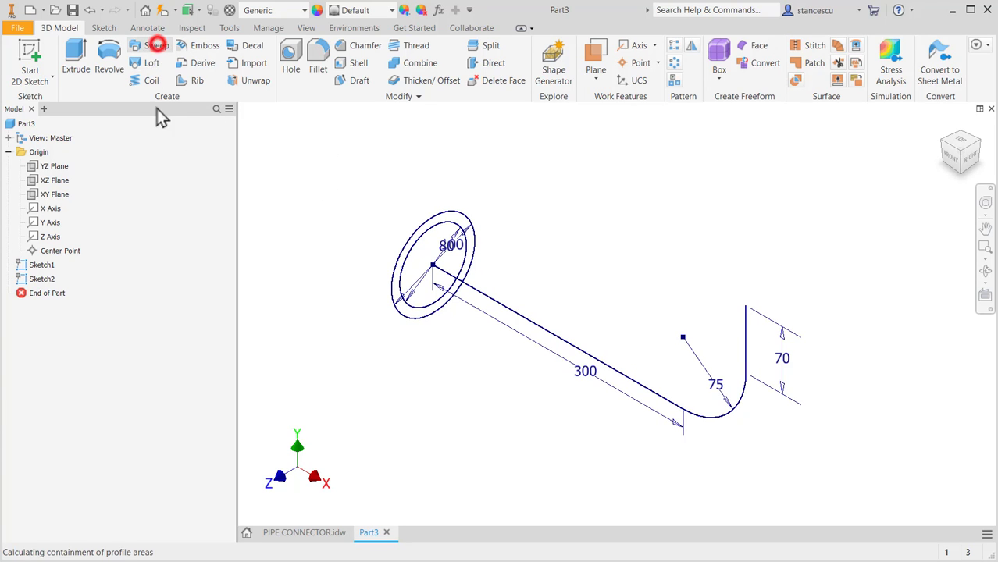
click(469, 239)
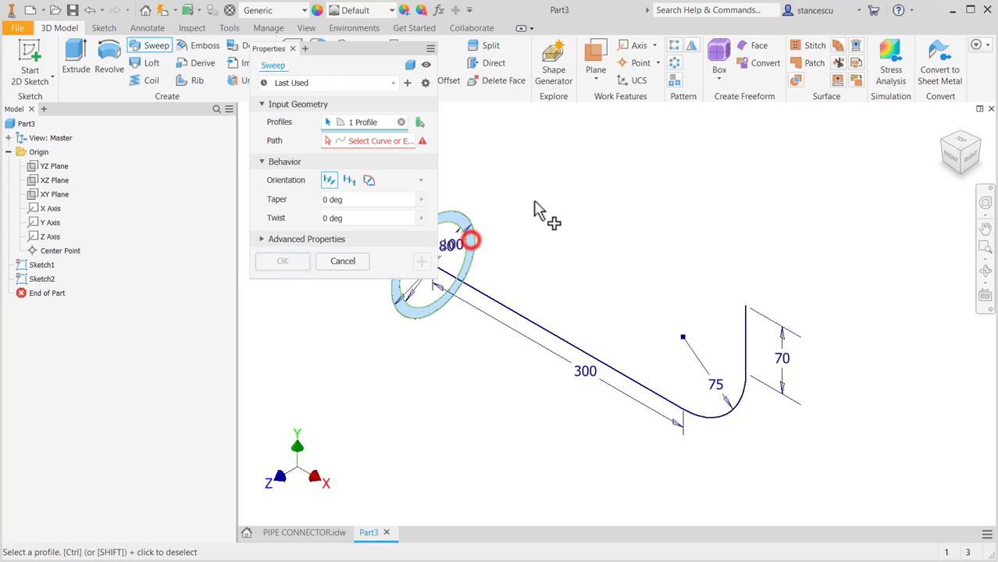
click(379, 141)
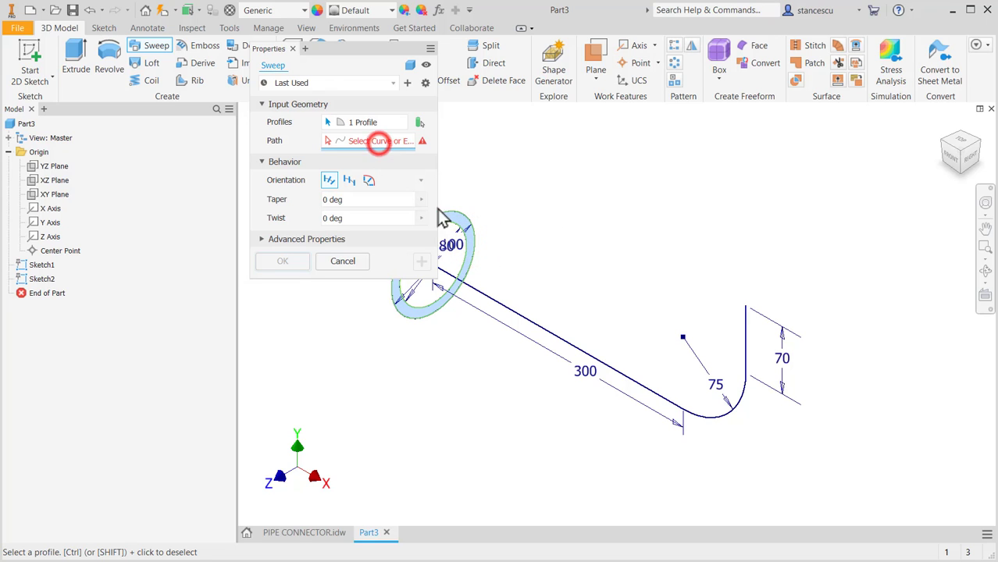
click(540, 328)
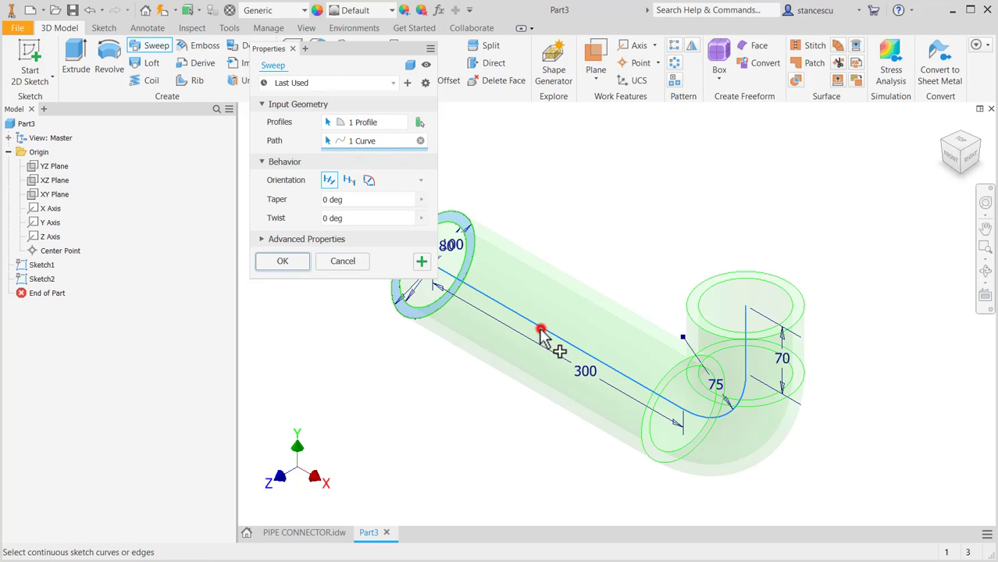
click(285, 262)
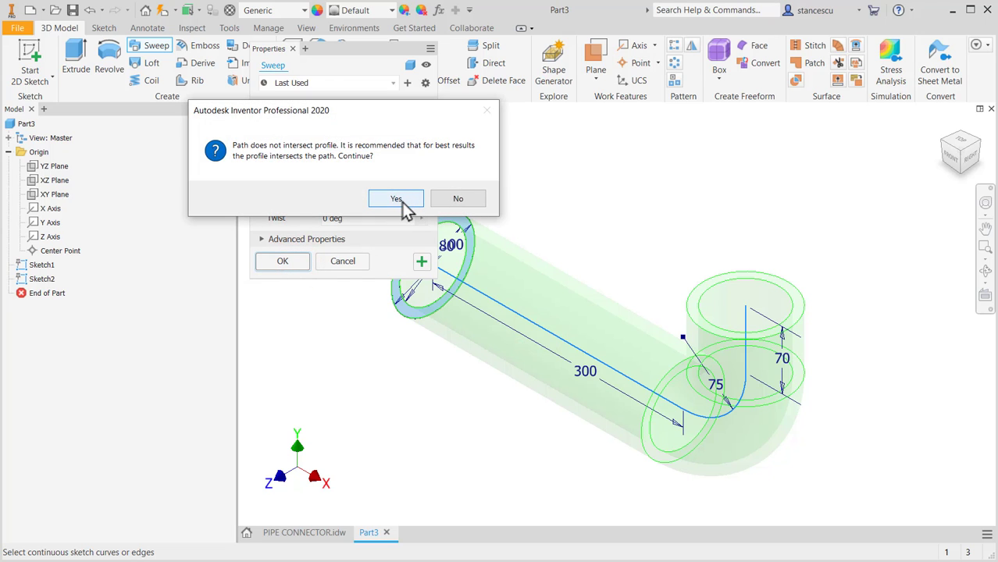
click(397, 200)
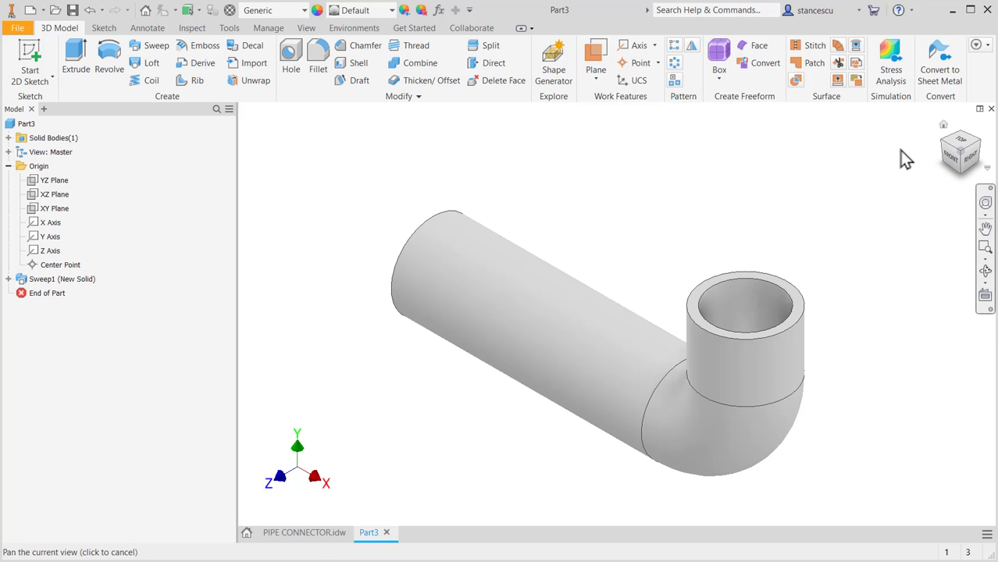
Consult the PIPE CONNECTOR.idw drawing, then create a work plane in Part3 offset 95+205+145 mm from the YZ plane.
click(314, 532)
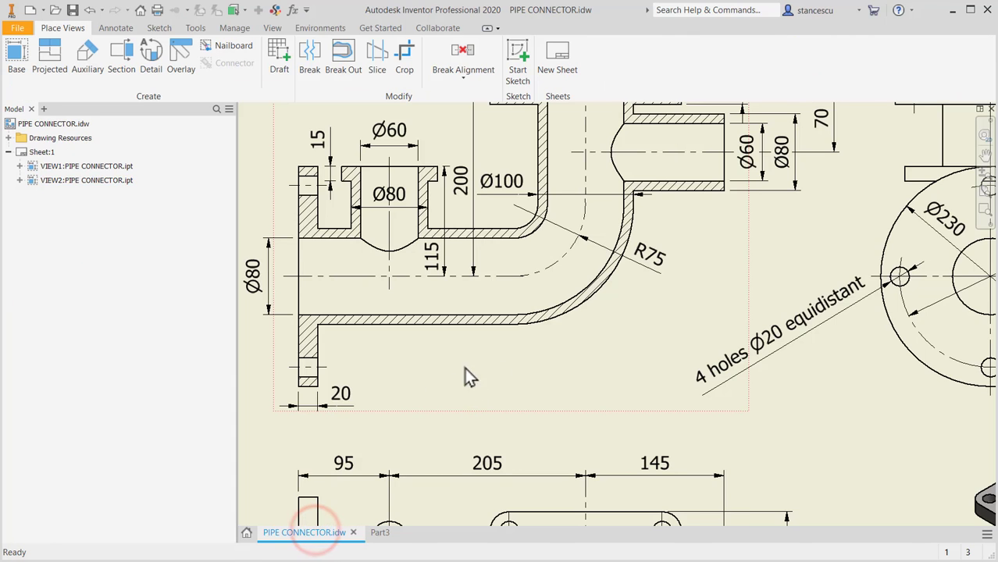
scroll(582, 355, down, 3)
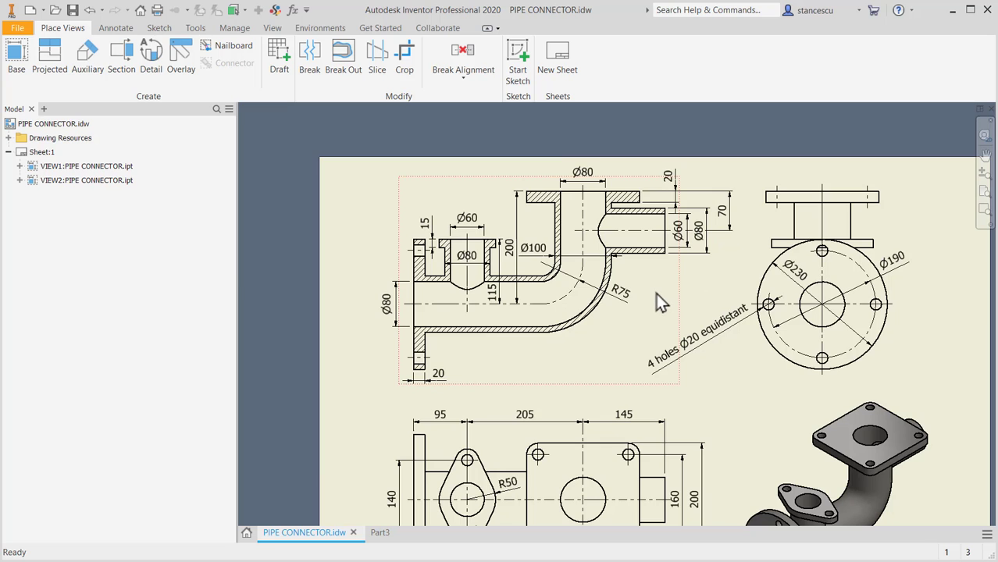
middle_drag(656, 293, 662, 270)
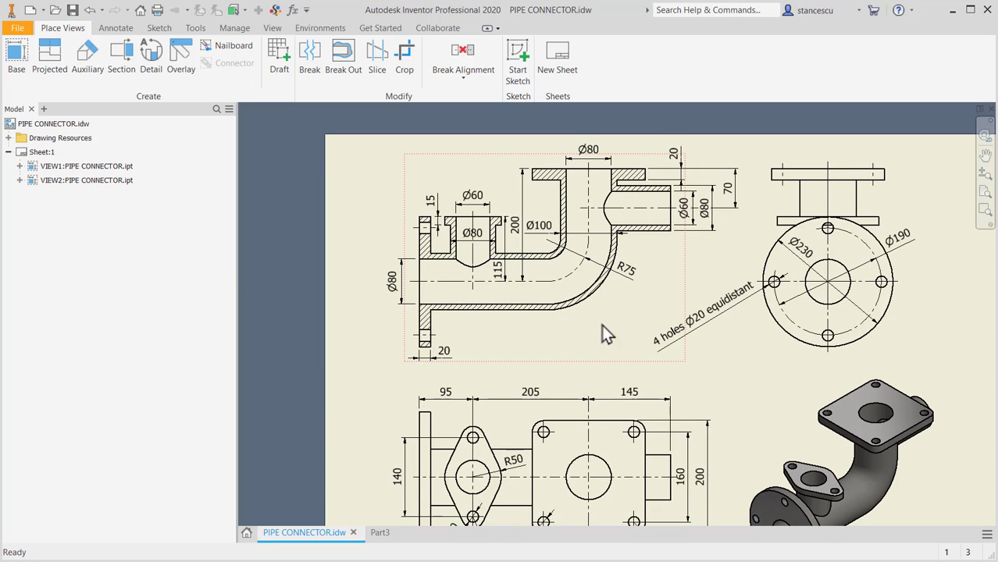
middle_drag(658, 290, 672, 246)
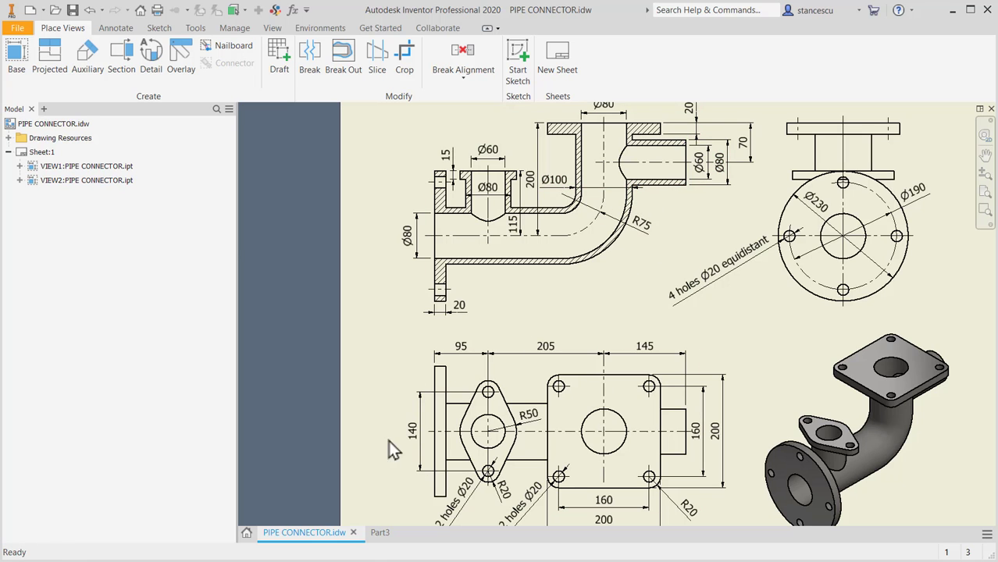
click(374, 533)
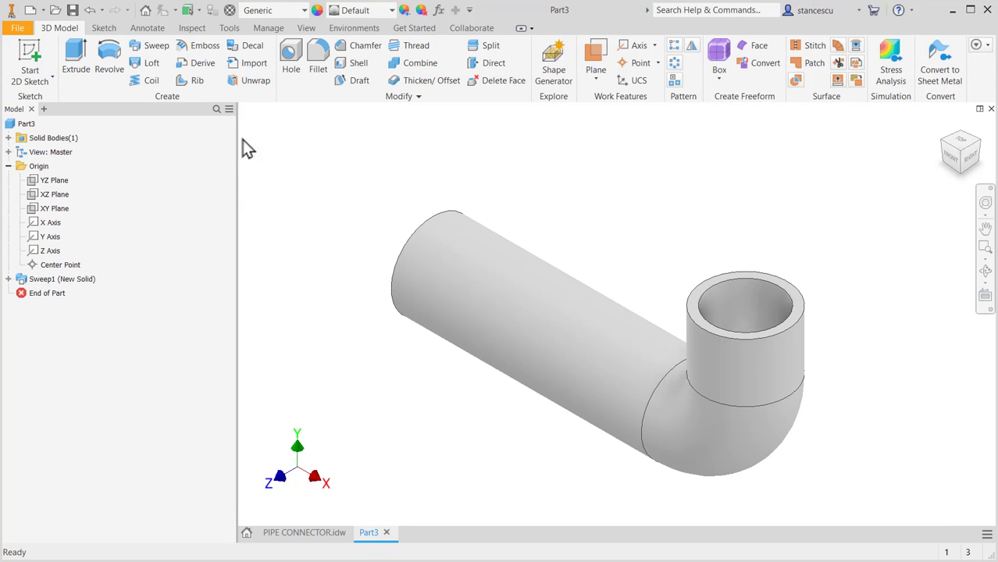
click(600, 53)
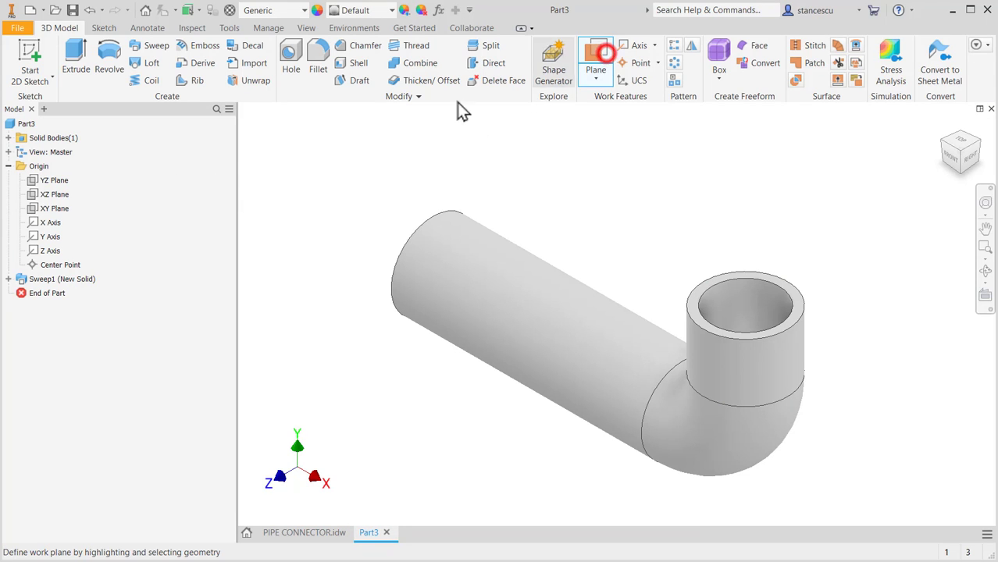
click(49, 181)
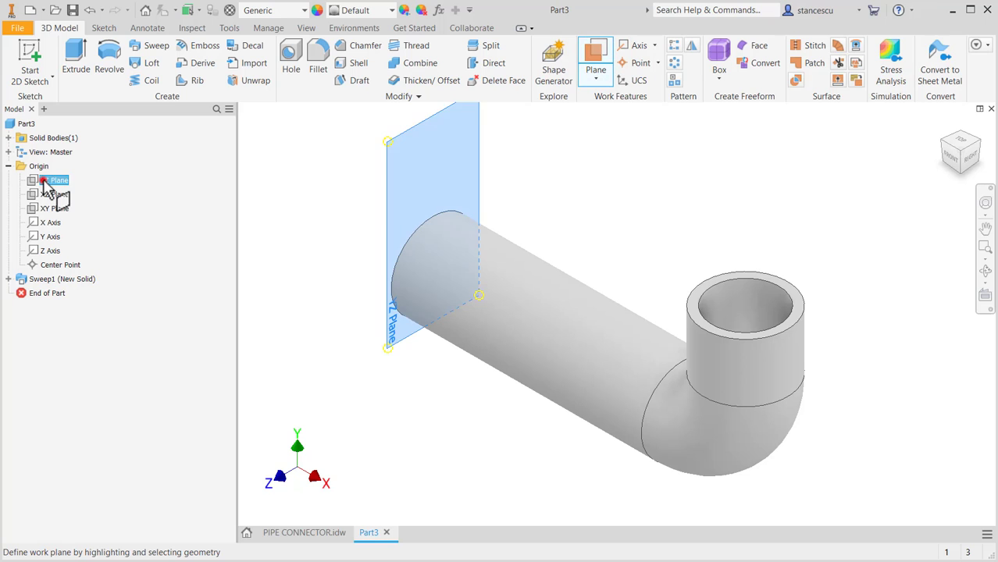
drag(405, 174, 480, 219)
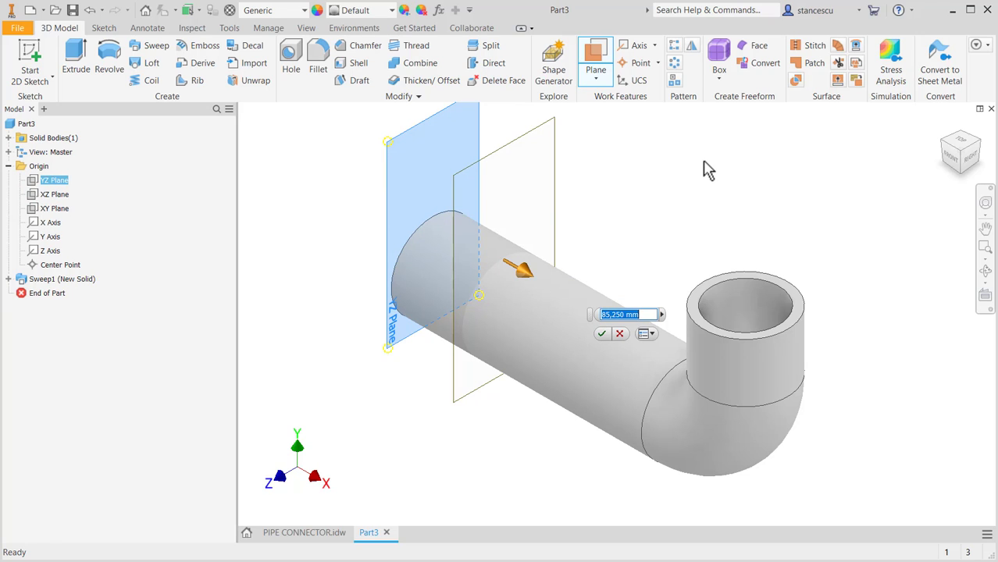
text(95)
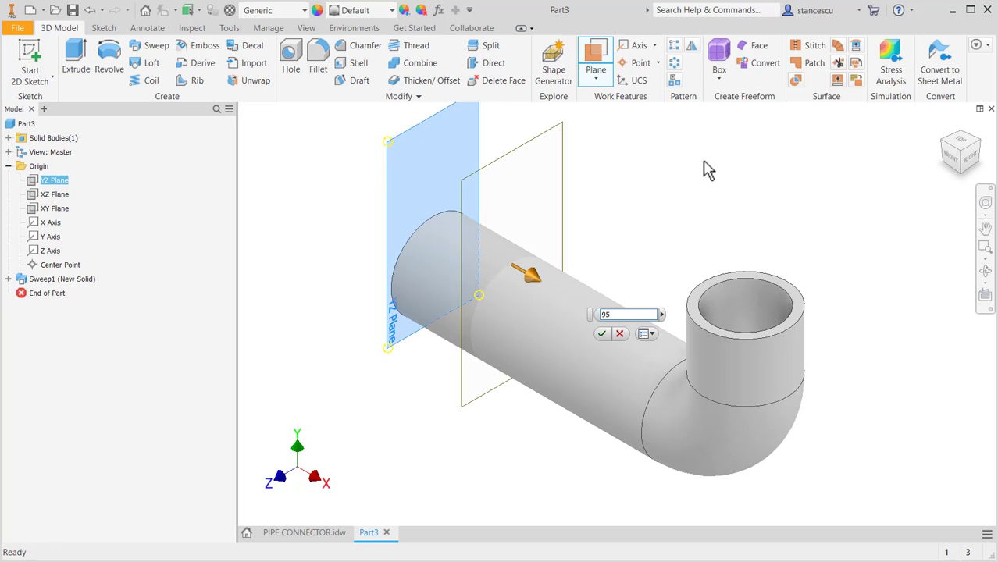
text(+205+145)
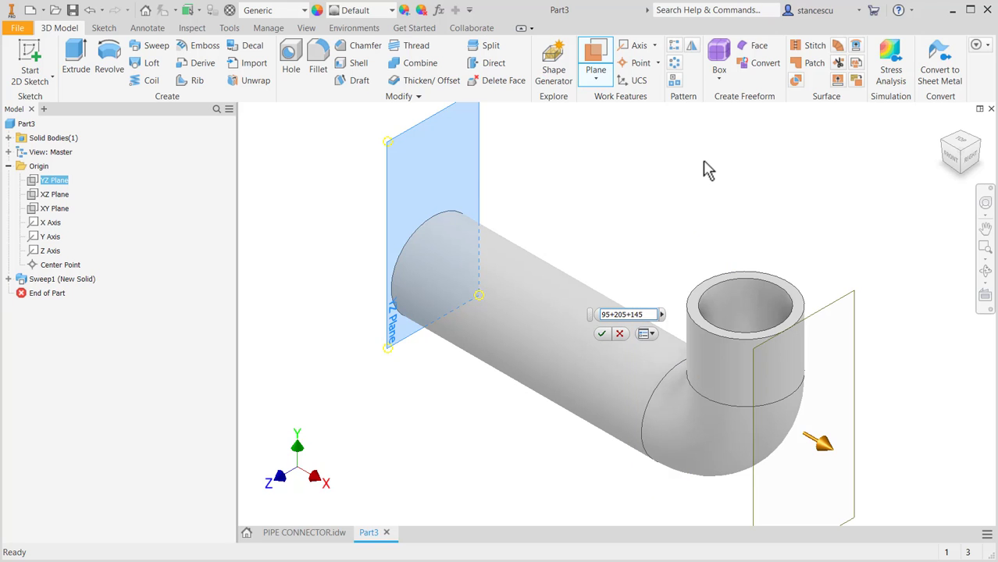
key(Return)
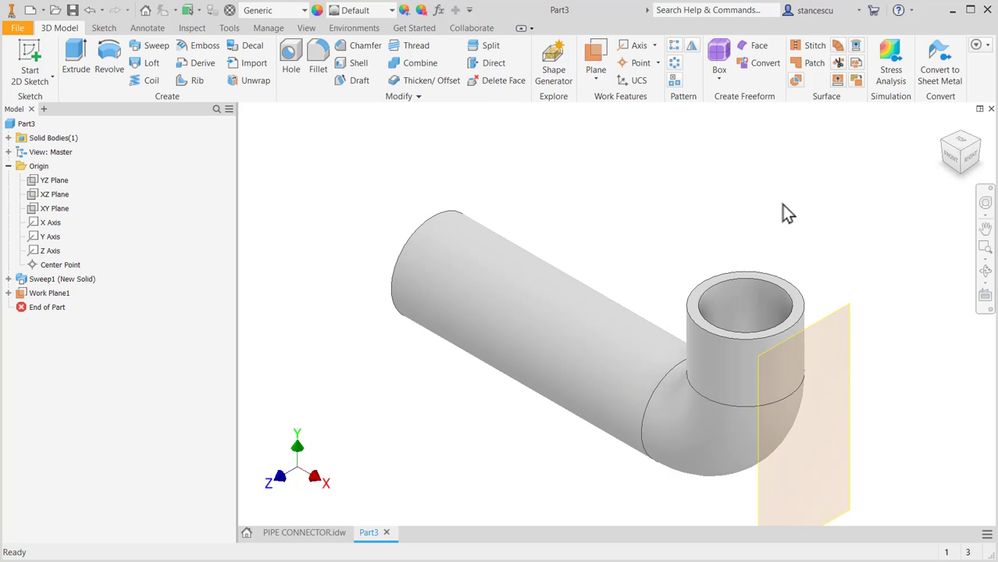
Start a sketch on the offset work plane and check the side outlet's dimensions in the PIPE CONNECTOR.idw drawing before returning to Part3.
click(850, 332)
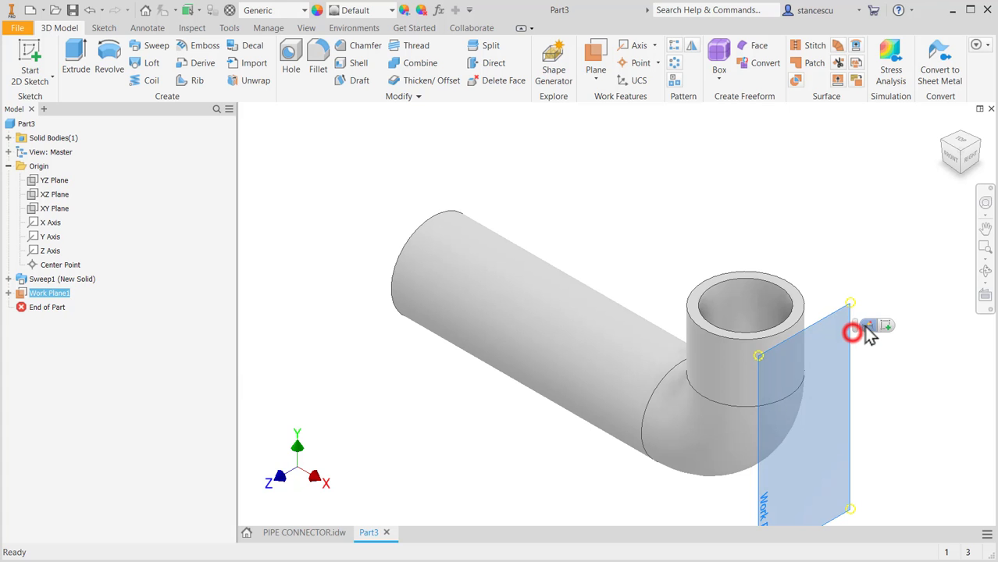
click(884, 326)
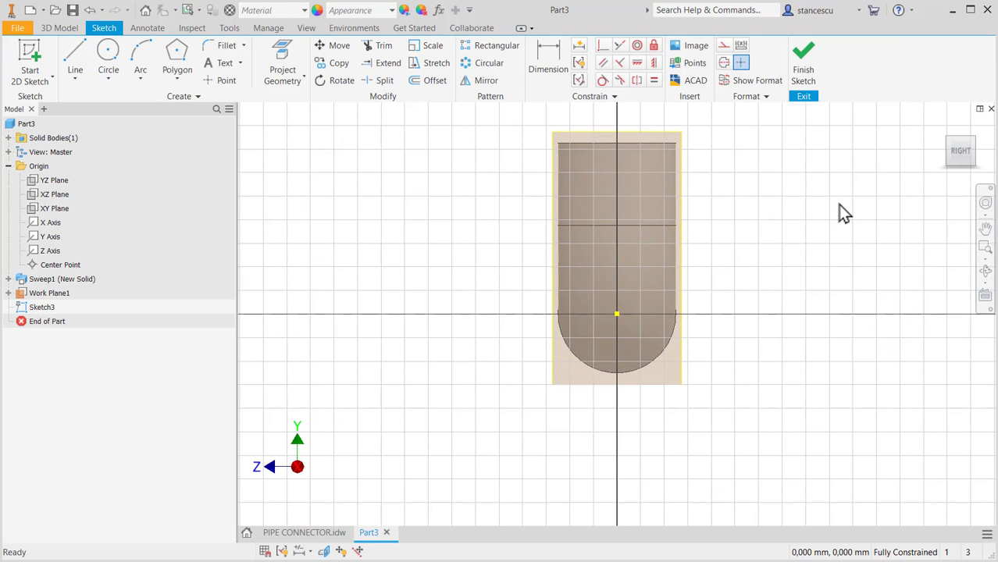
click(316, 532)
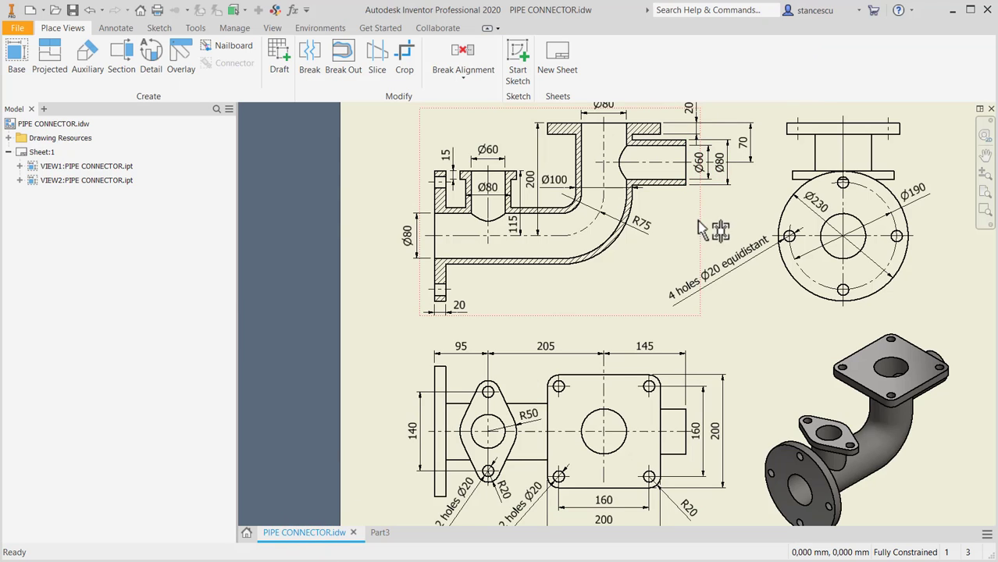
click(379, 535)
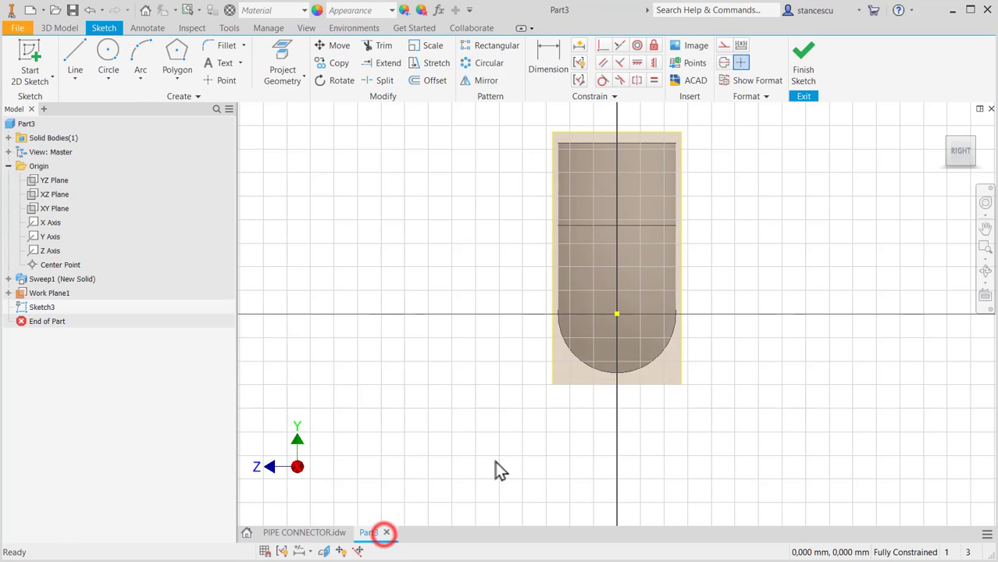
click(328, 533)
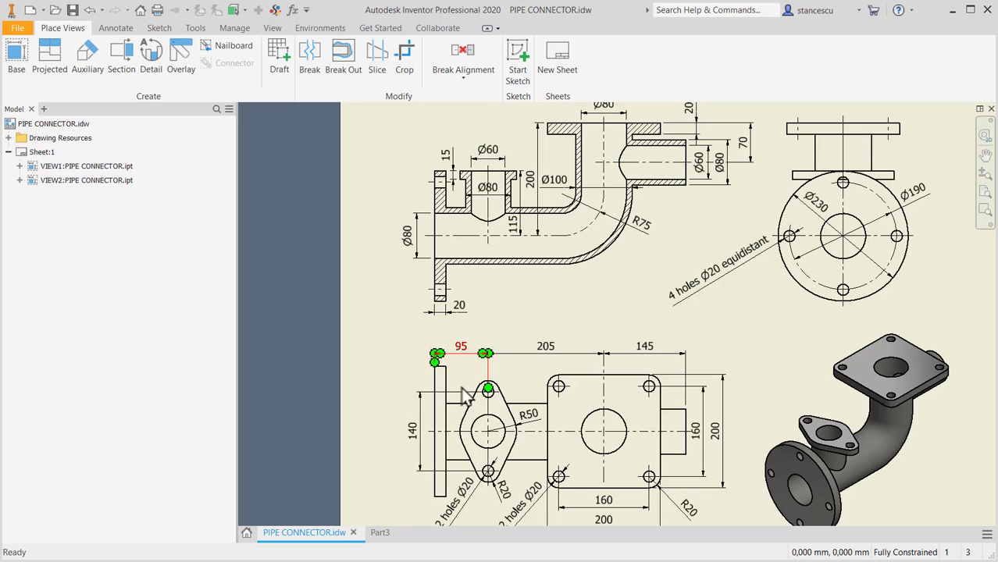
click(380, 532)
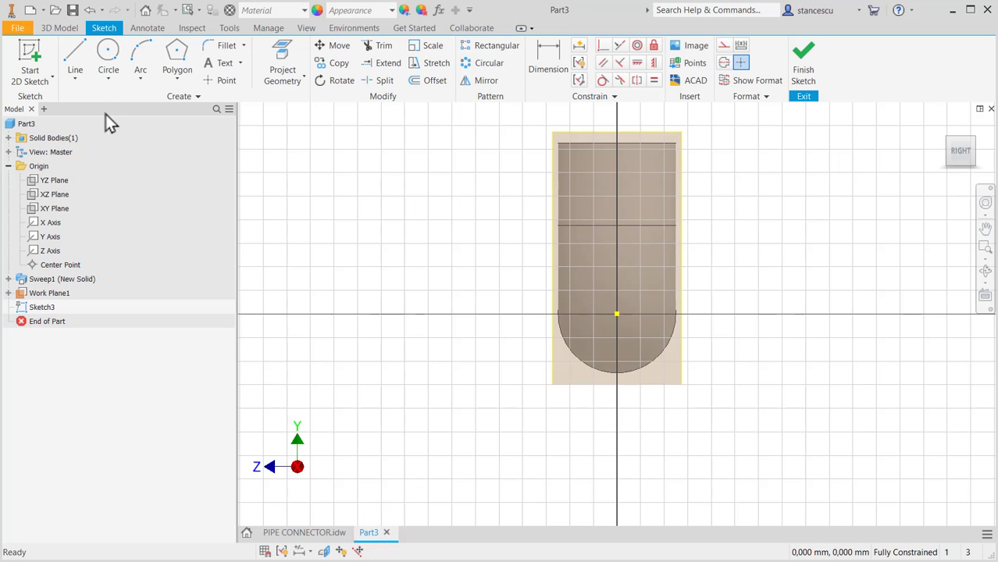
Sketch two concentric circles of 80 mm and 60 mm diameter on the offset plane, clear of the pipe's silhouette.
click(109, 52)
click(767, 228)
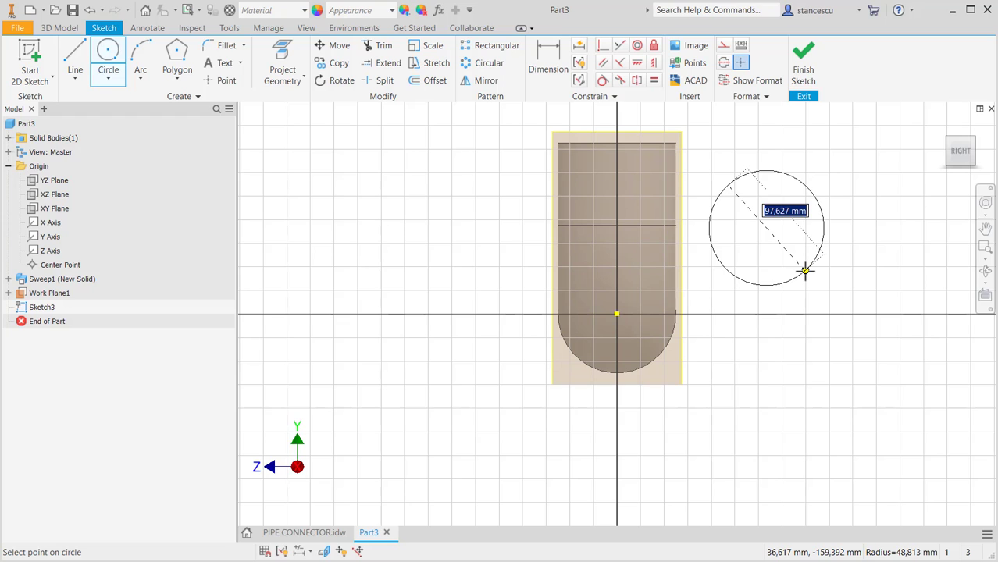
text(80)
key(Return)
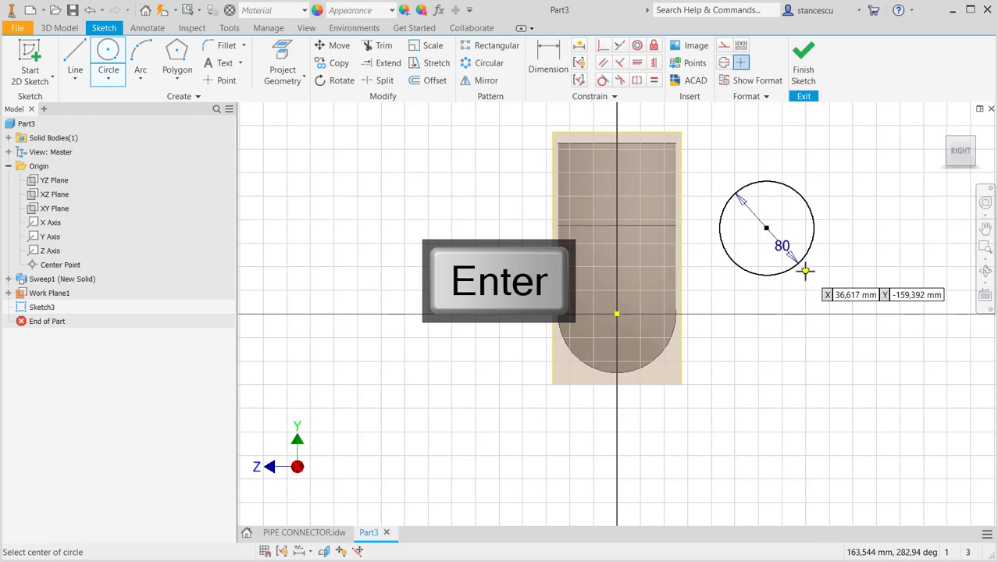
click(767, 228)
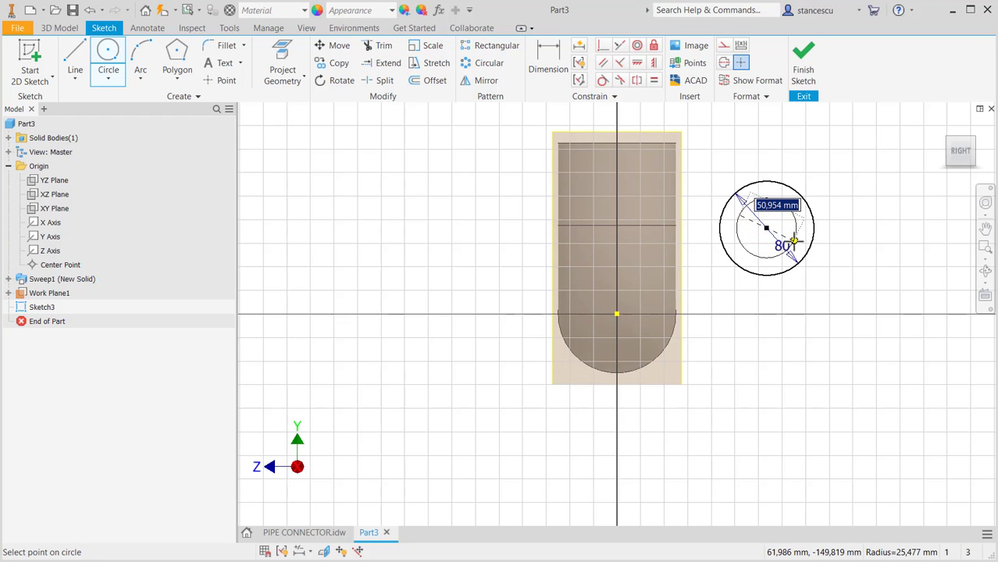
text(60)
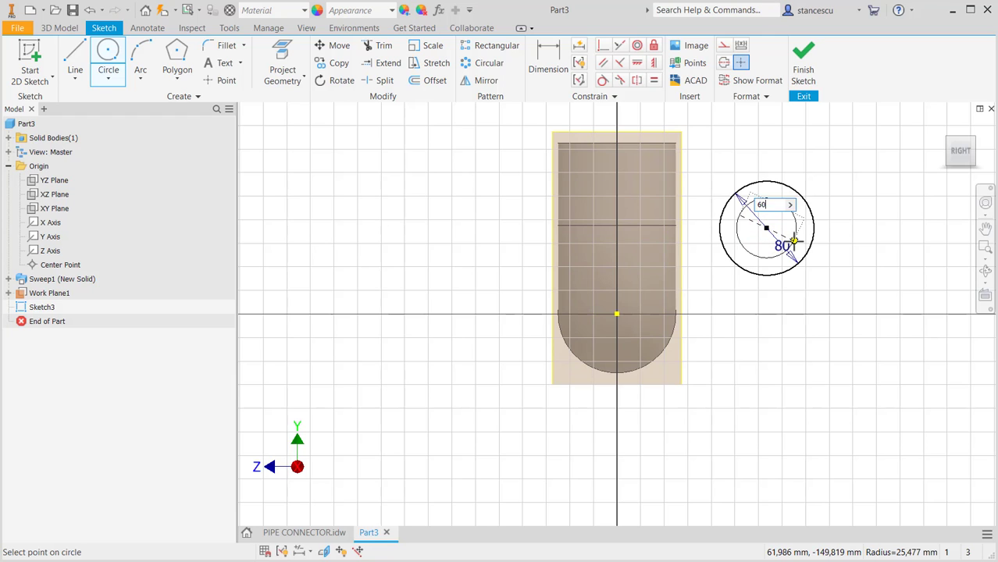
key(Return)
key(Return)
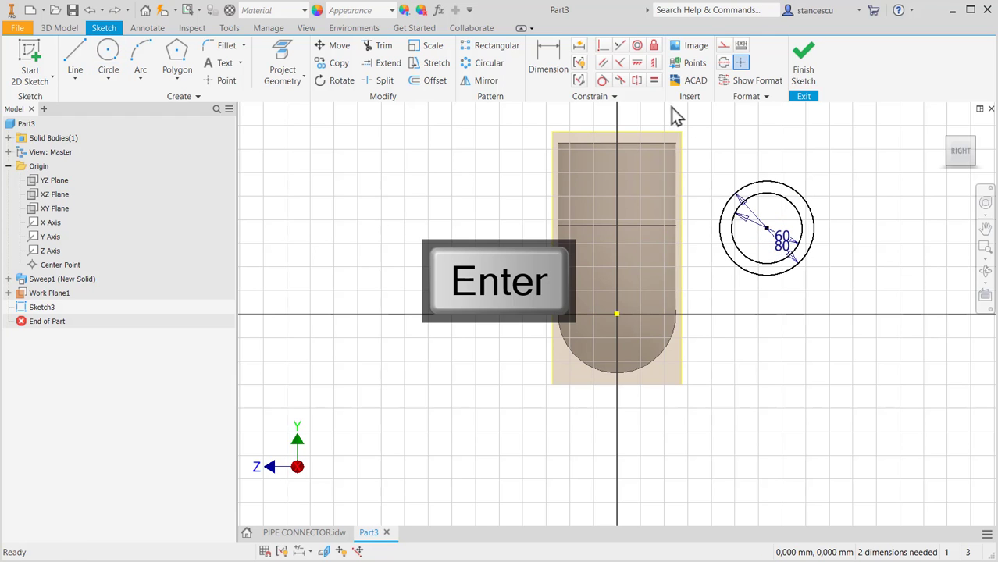
Apply a horizontal constraint between the circles' centre and the sketch origin.
click(638, 62)
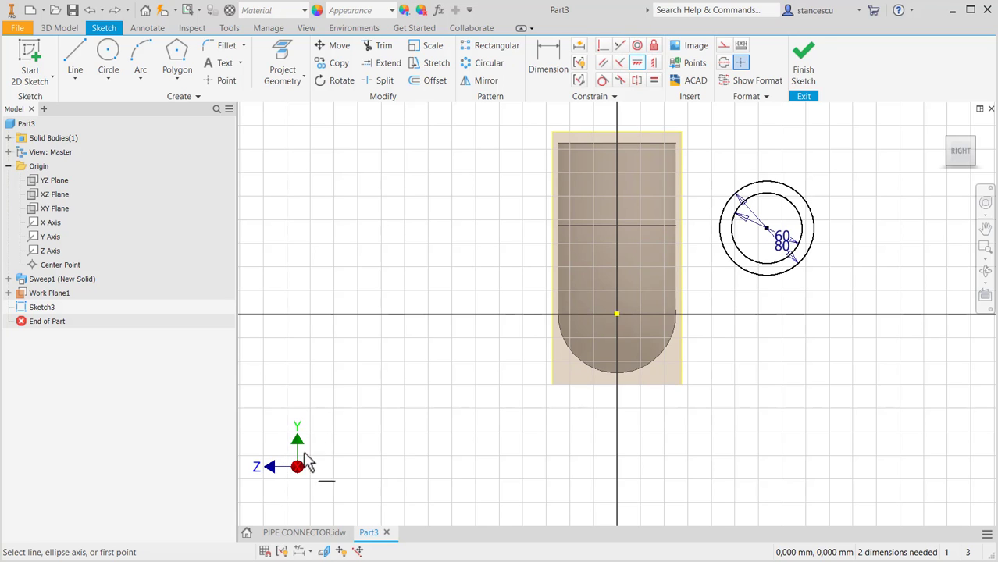
click(766, 229)
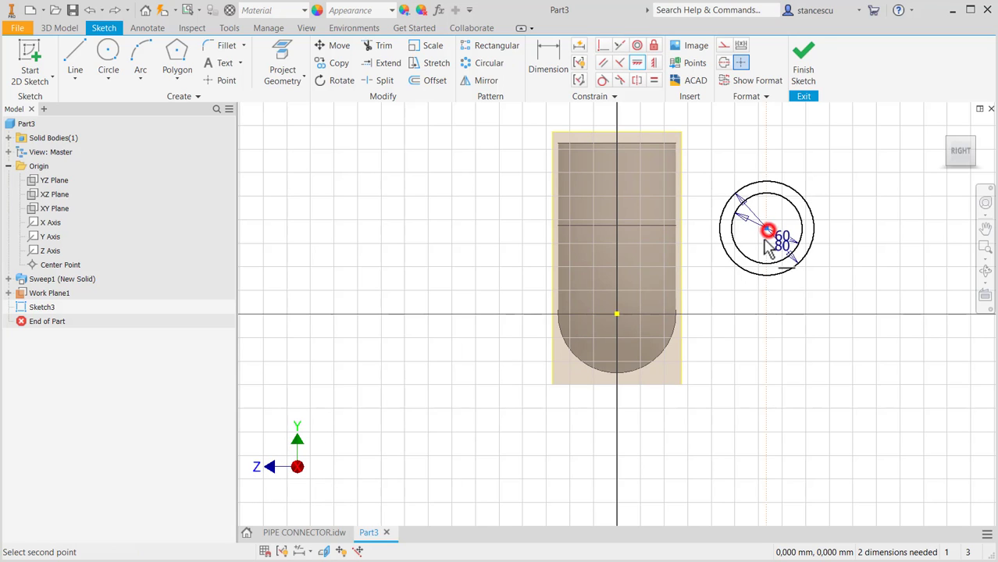
click(615, 314)
Dimension the circles' centre 70 mm below the pipe's upper end edge and finish the sketch.
click(548, 56)
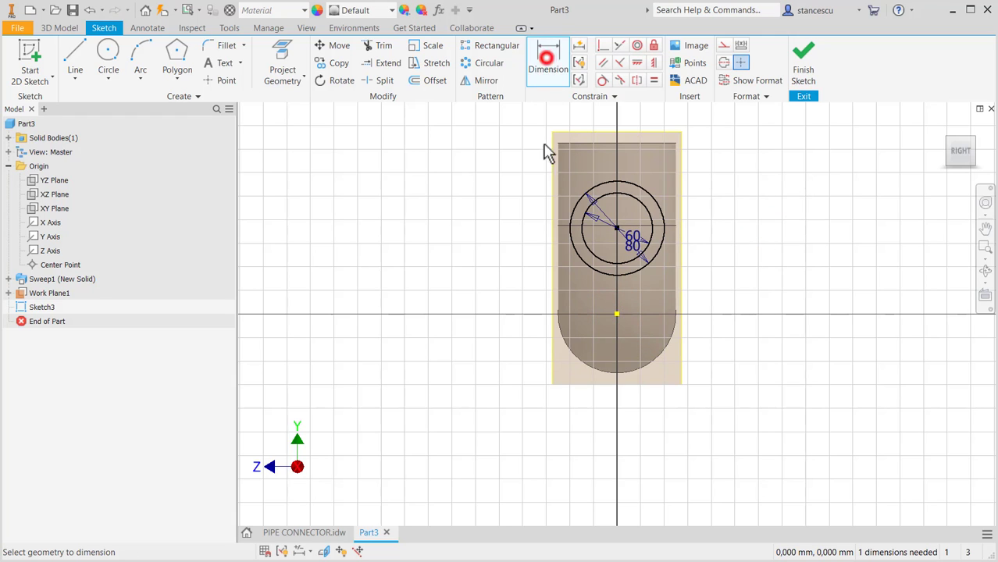
click(658, 144)
click(662, 218)
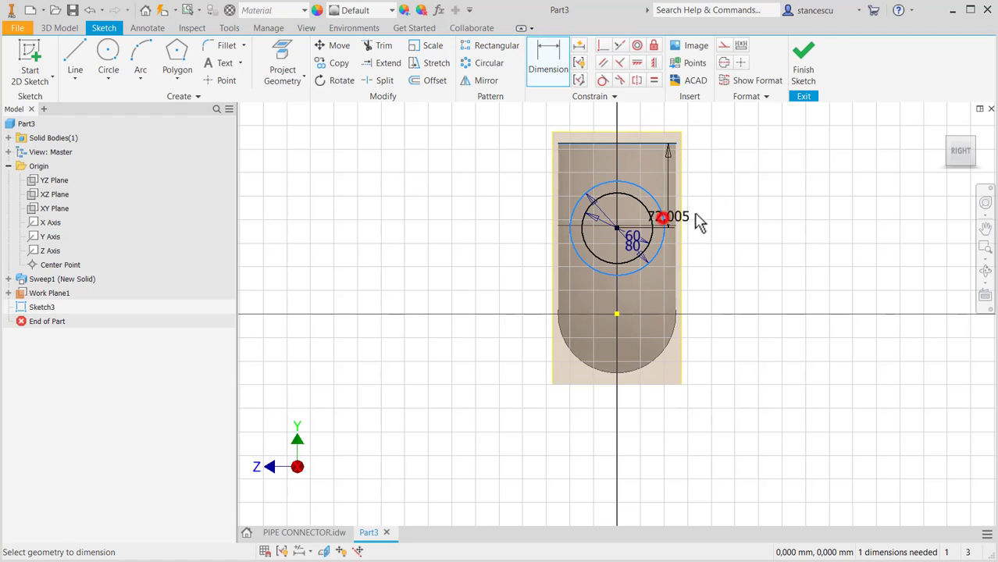
click(752, 195)
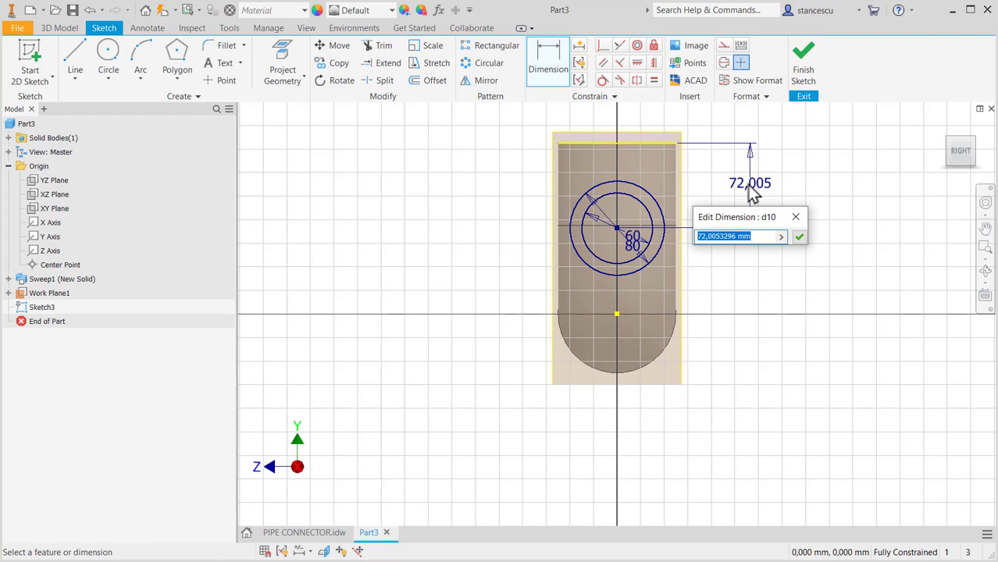
text(70)
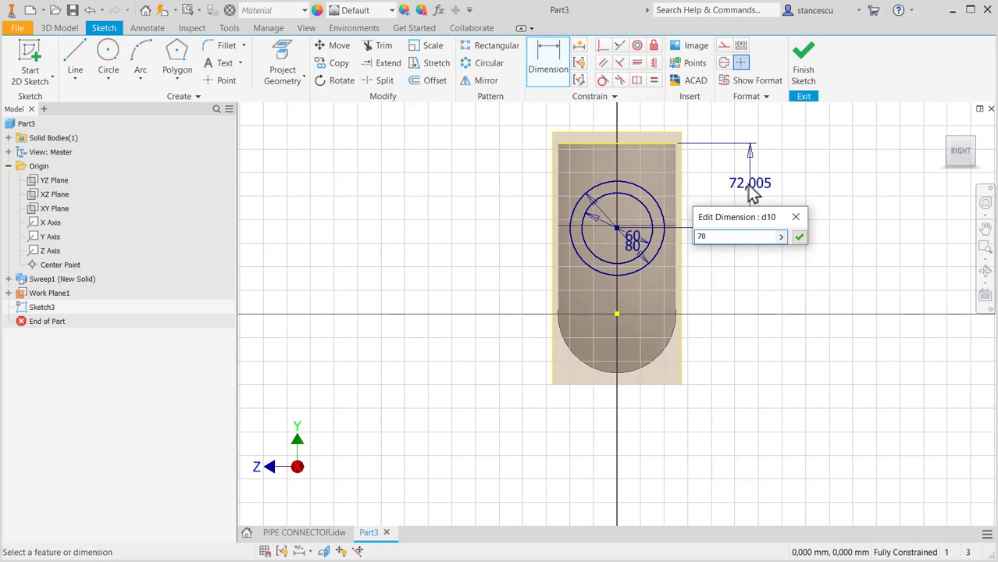
key(Return)
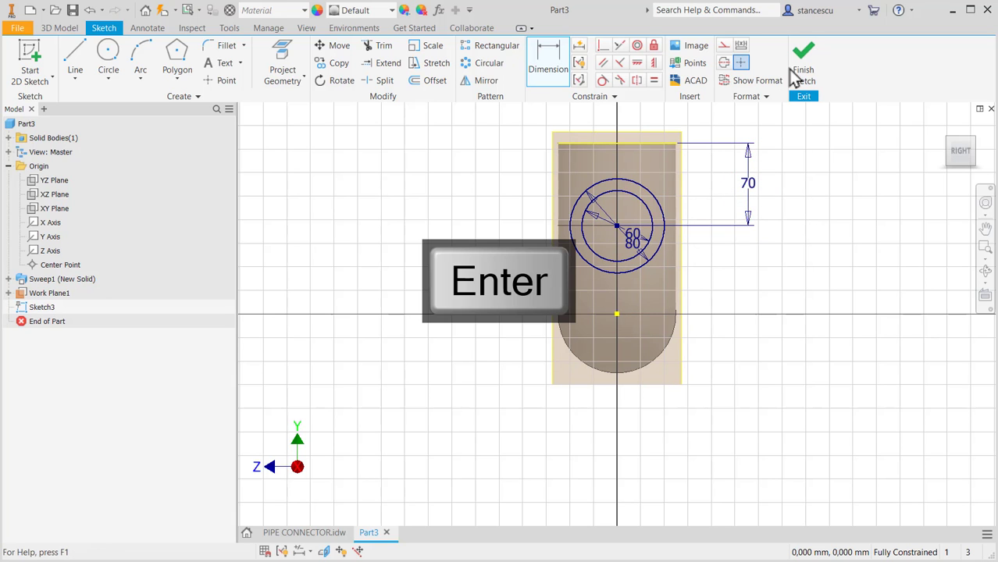
click(809, 71)
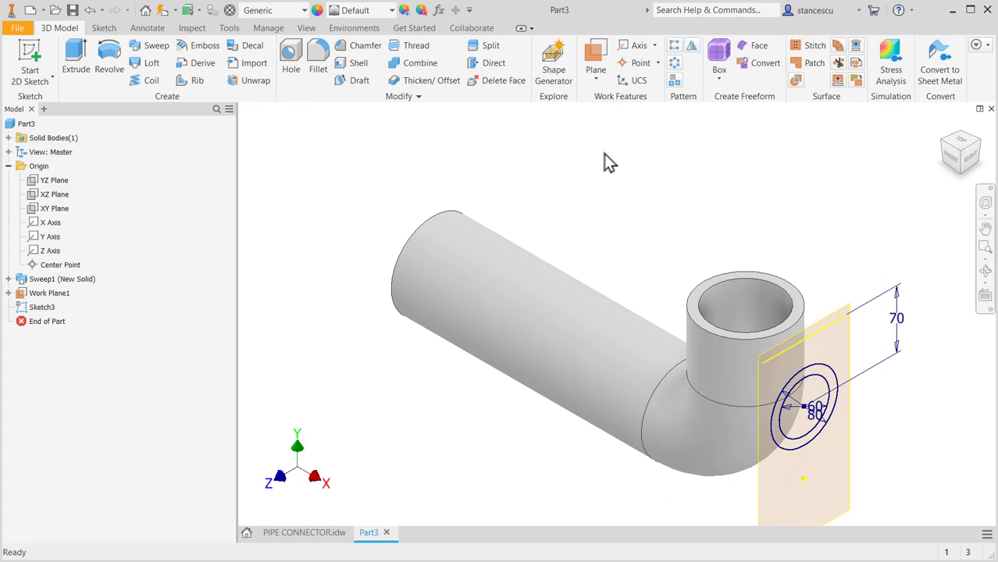
Extrude both circle profiles up to the next face of the pipe as a join, and hide the offset work plane.
key(e)
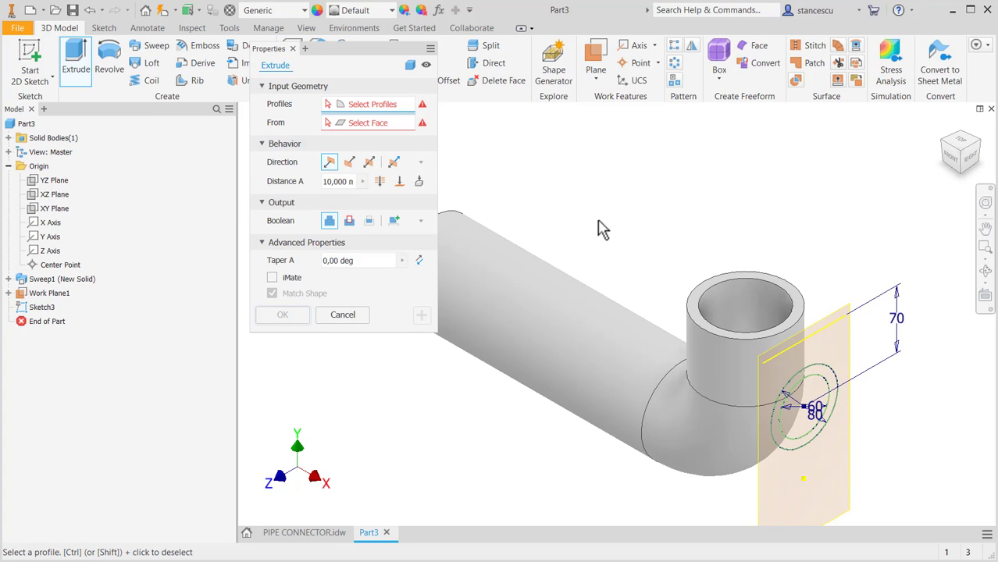
click(845, 393)
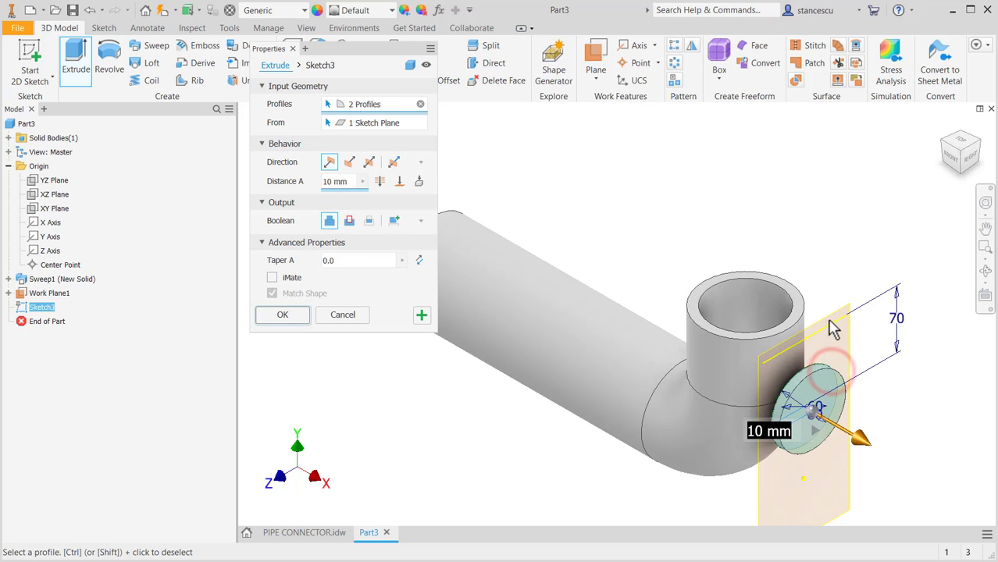
click(419, 181)
click(291, 331)
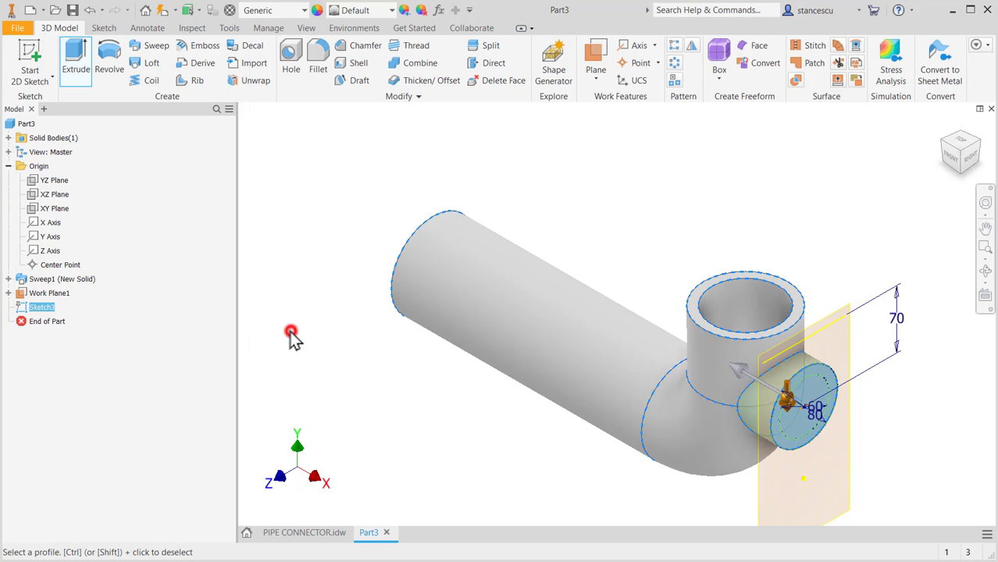
right_click(820, 322)
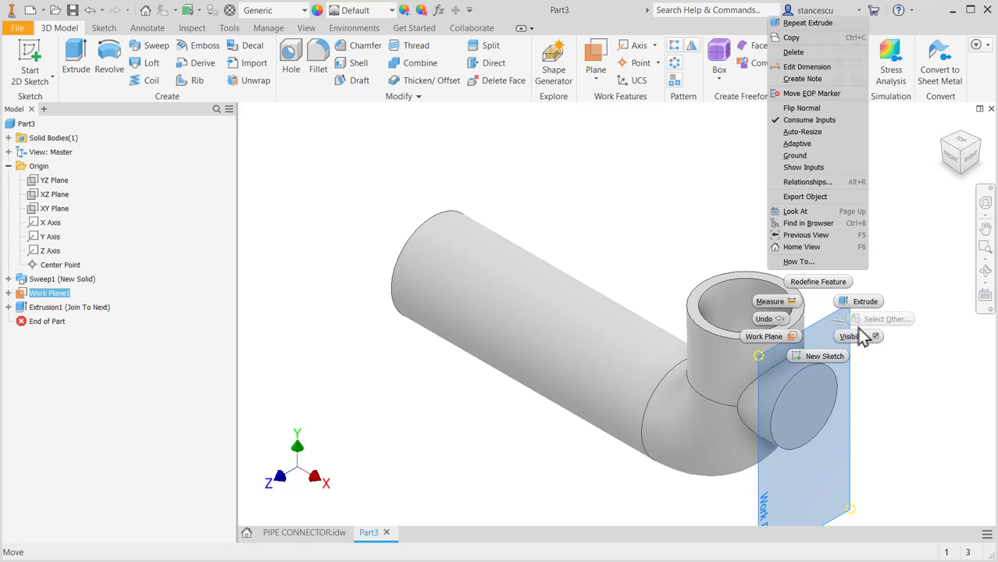
click(857, 336)
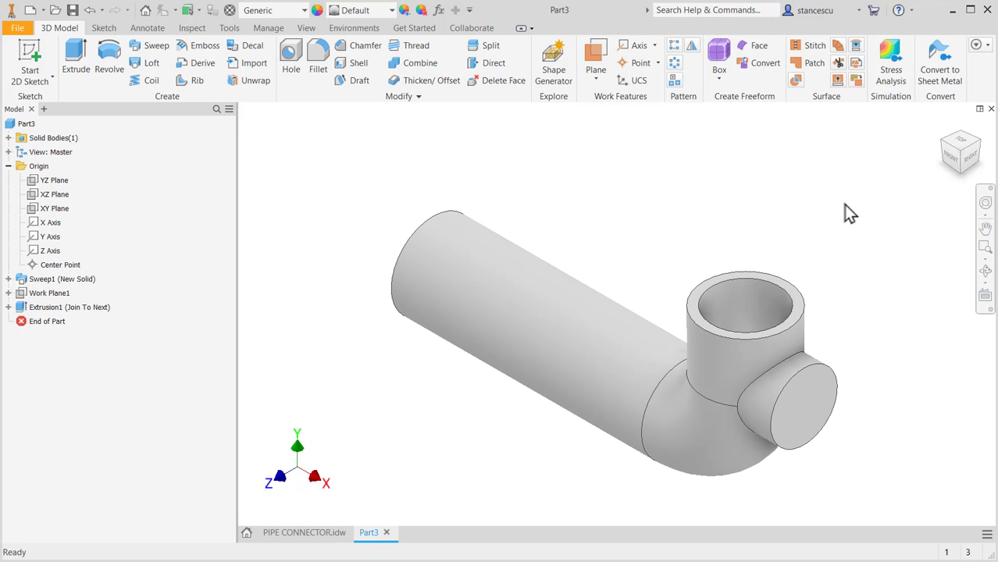
Share the side outlet's sketch from inside its extrusion so that another feature can use it.
click(9, 307)
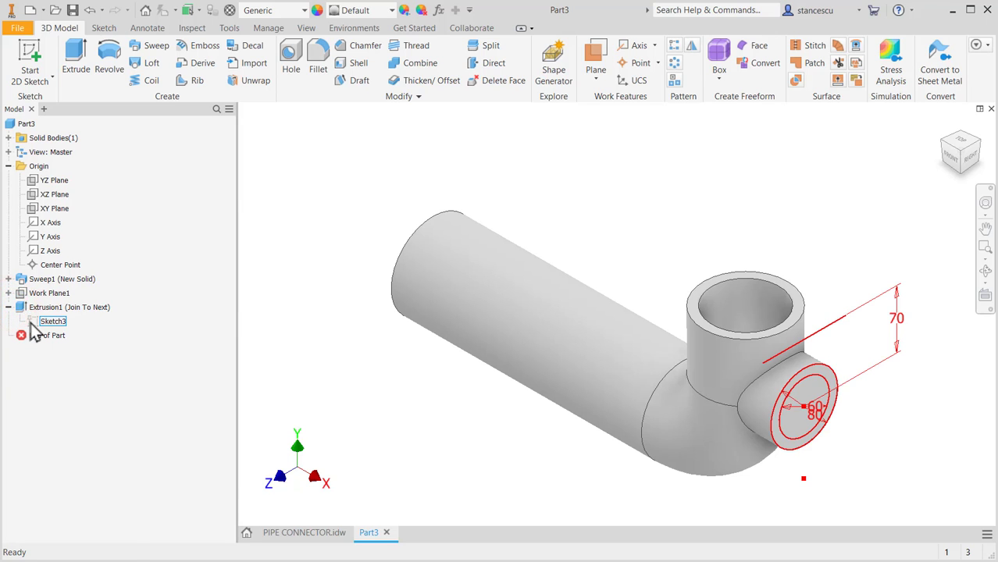
right_click(32, 321)
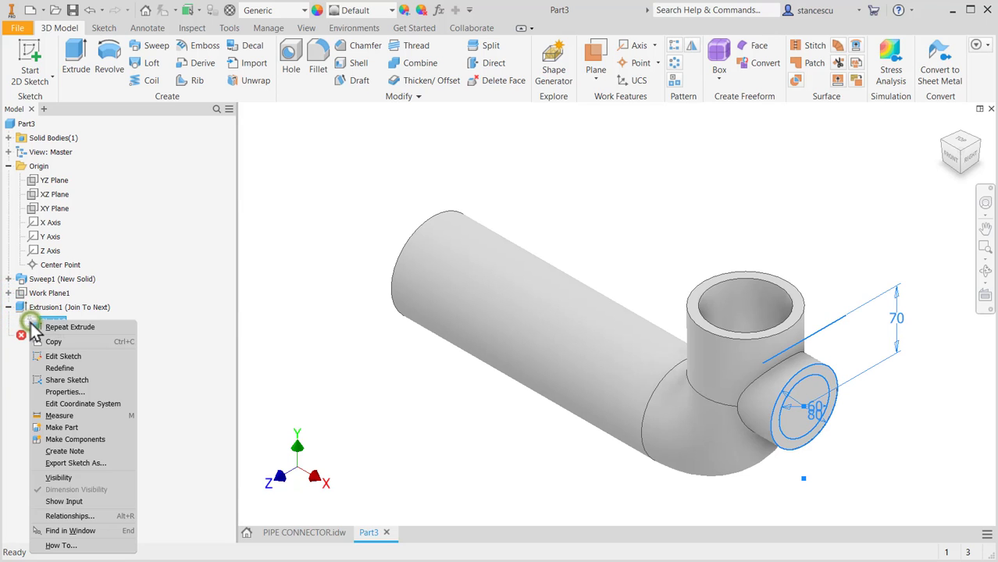
click(67, 381)
click(646, 167)
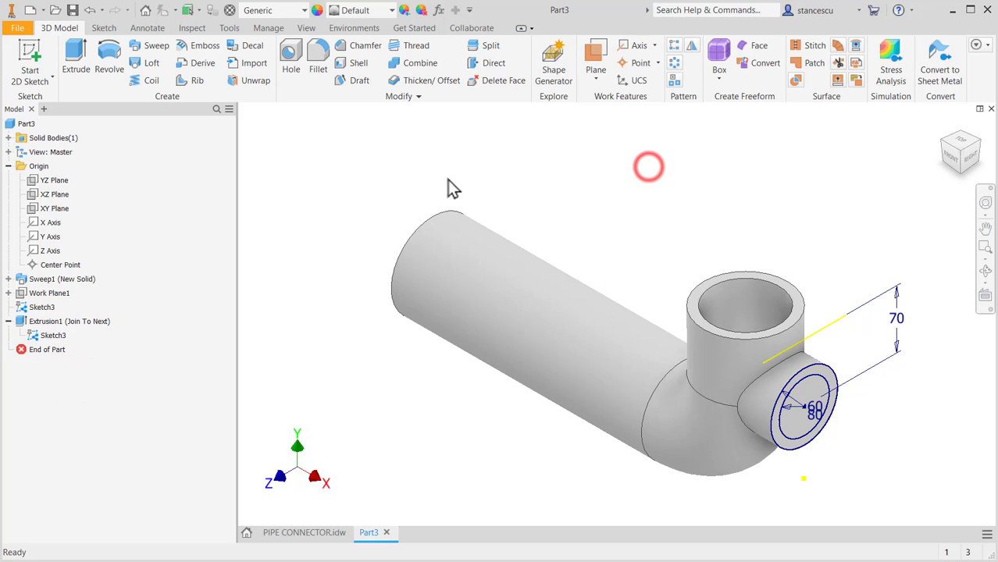
Extrude the 60 mm circle as a cut up to the inner face of the vertical pipe to bore the side outlet.
click(81, 61)
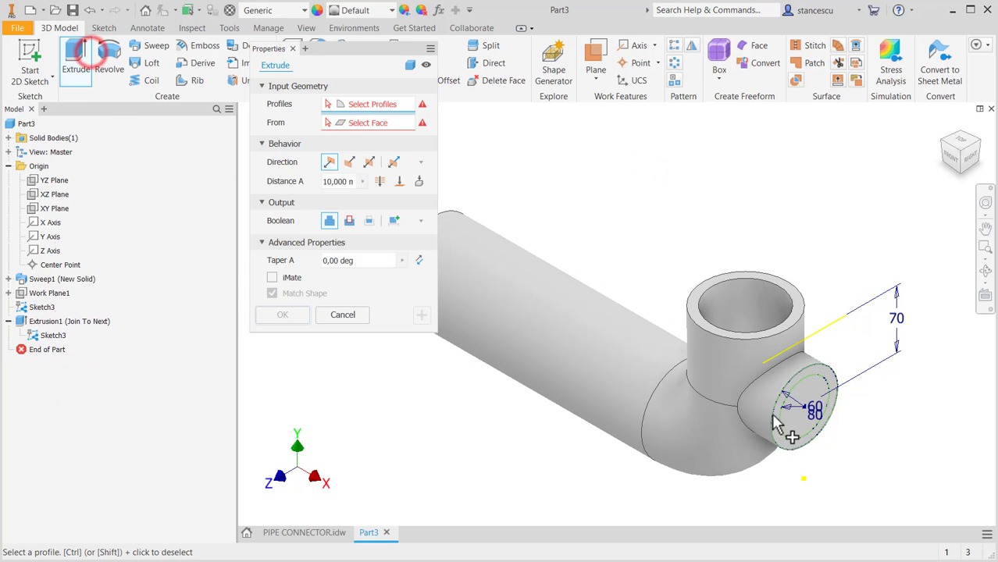
click(809, 382)
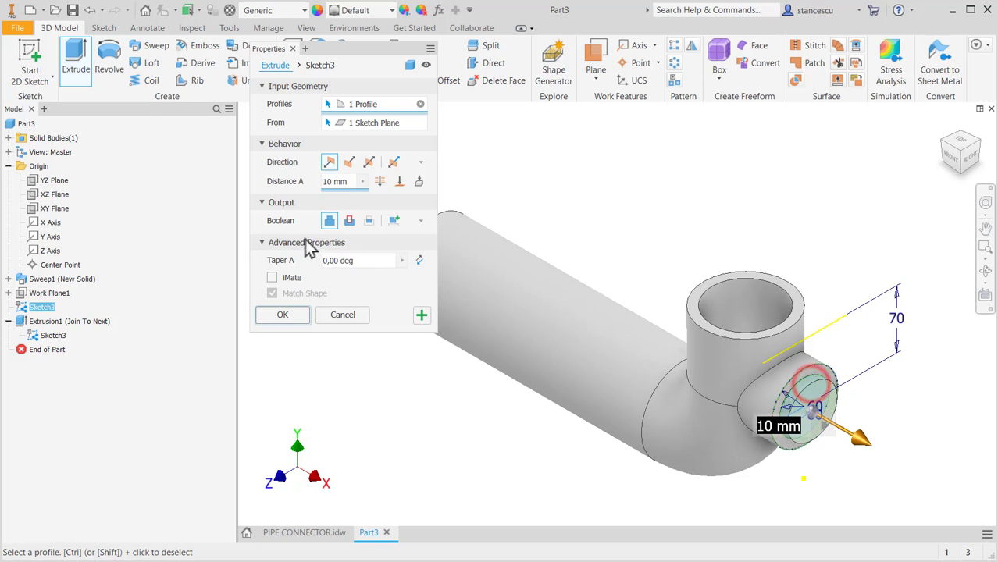
click(344, 221)
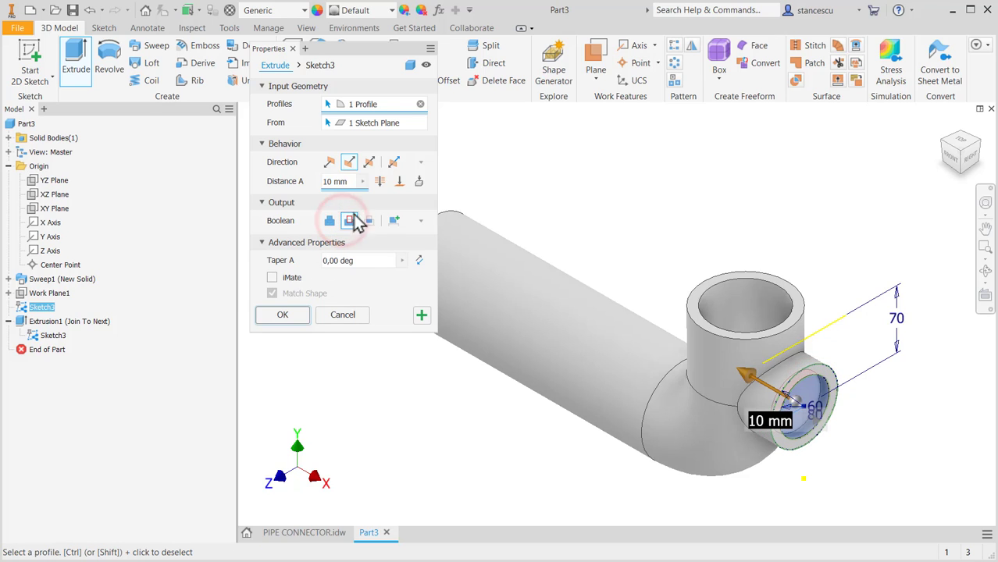
click(400, 184)
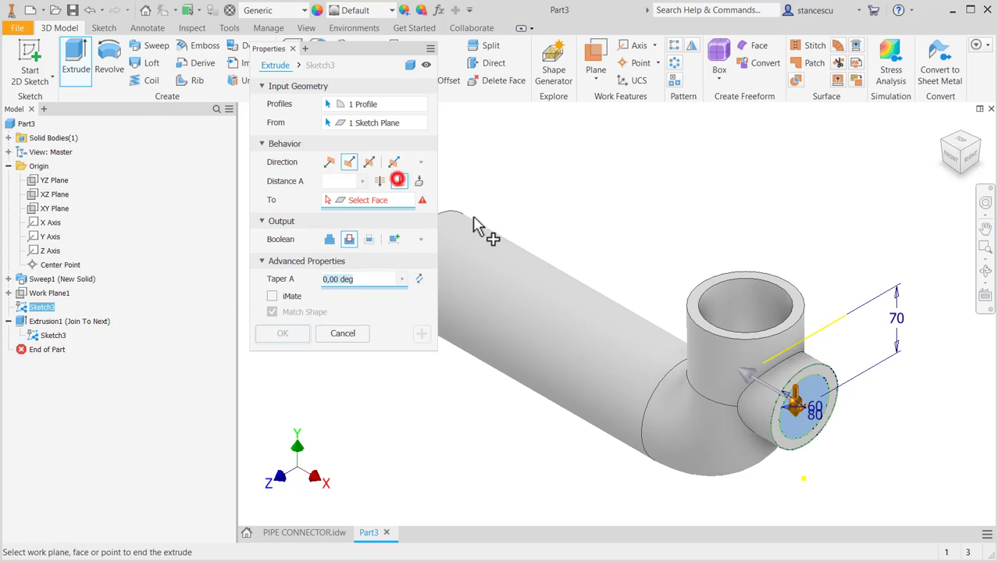
click(779, 323)
shift+middle_drag(599, 232, 580, 228)
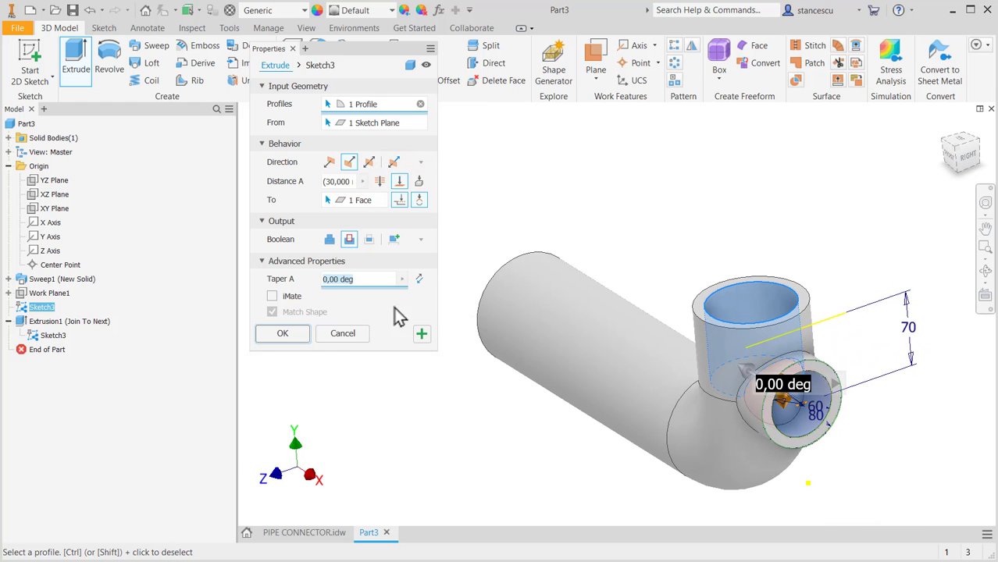
click(289, 333)
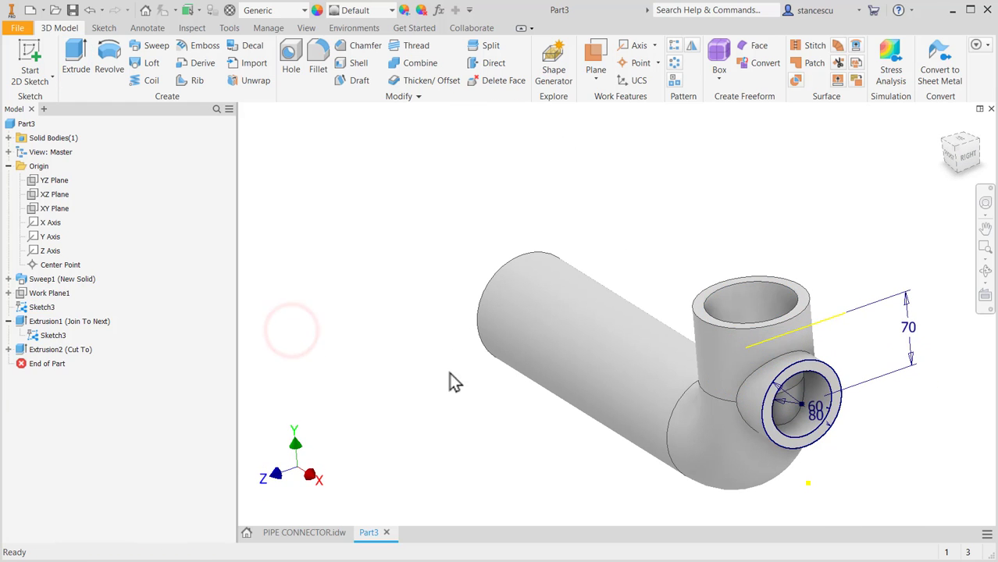
Hide the shared sketch of the side outlet.
shift+middle_drag(464, 382, 479, 379)
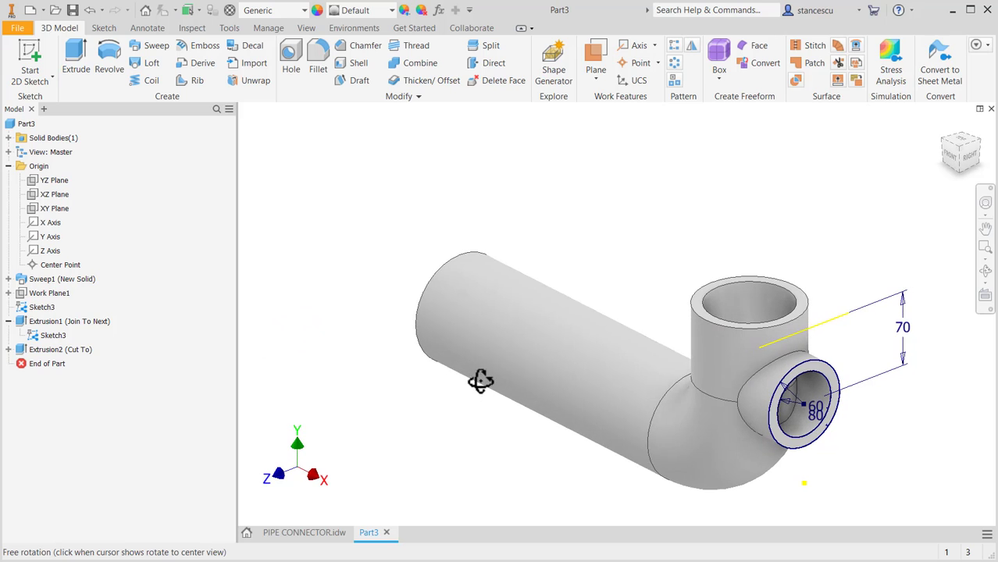
right_click(31, 337)
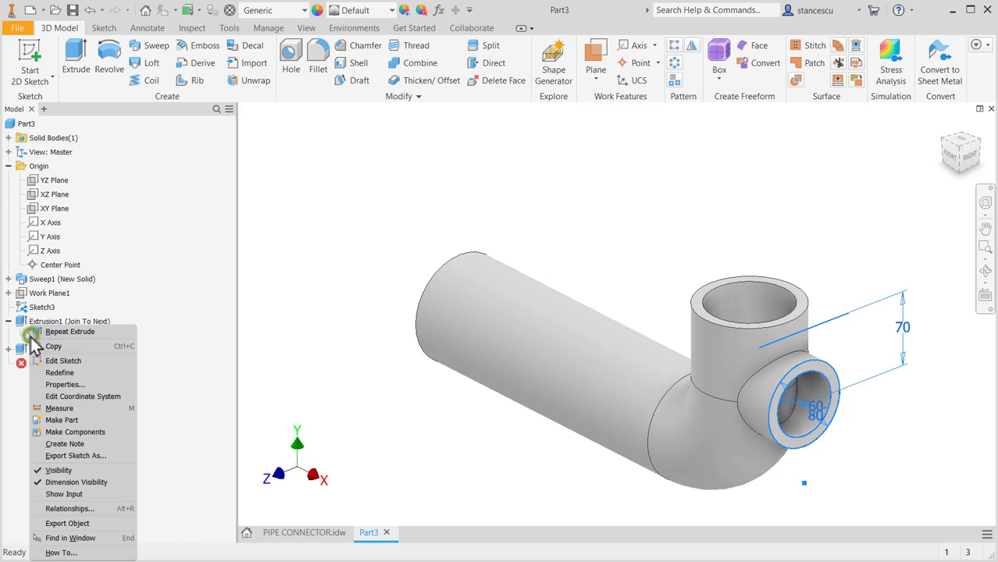
click(60, 470)
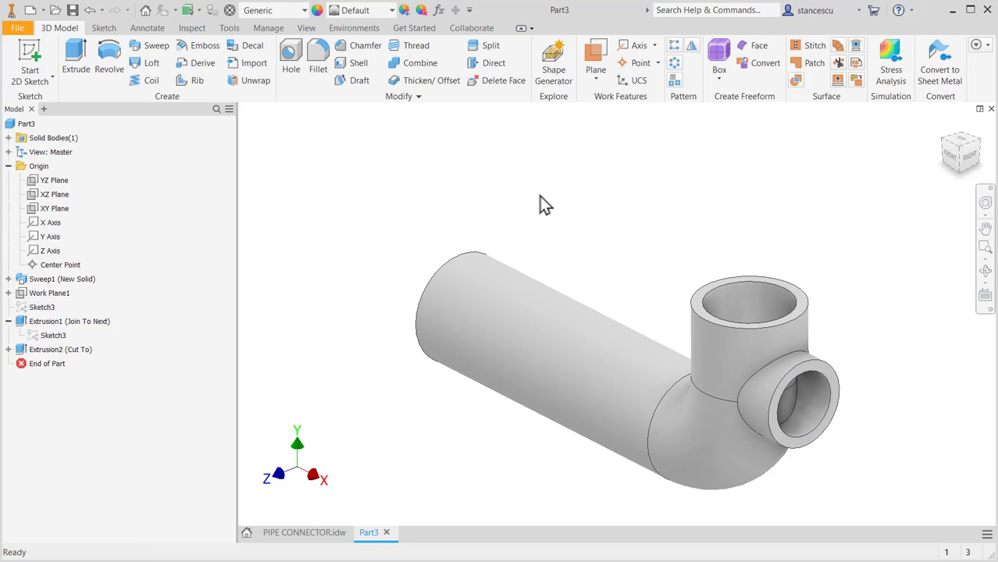
Examine the PIPE CONNECTOR.idw drawing for the dimensions of the upright outlet with the two-hole flange, including its height and position.
click(308, 534)
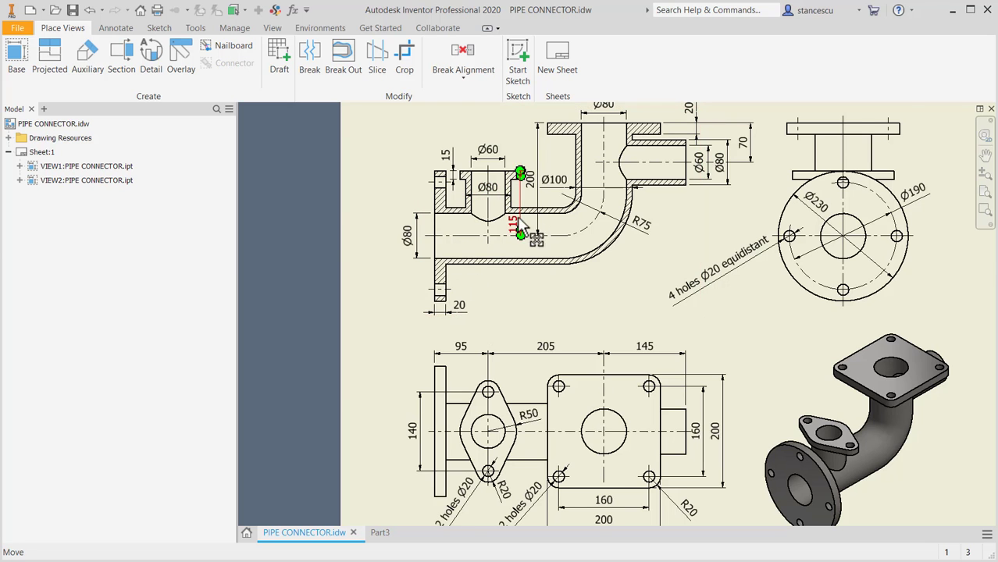
scroll(517, 222, up, 3)
middle_drag(526, 235, 540, 264)
scroll(547, 269, down, 4)
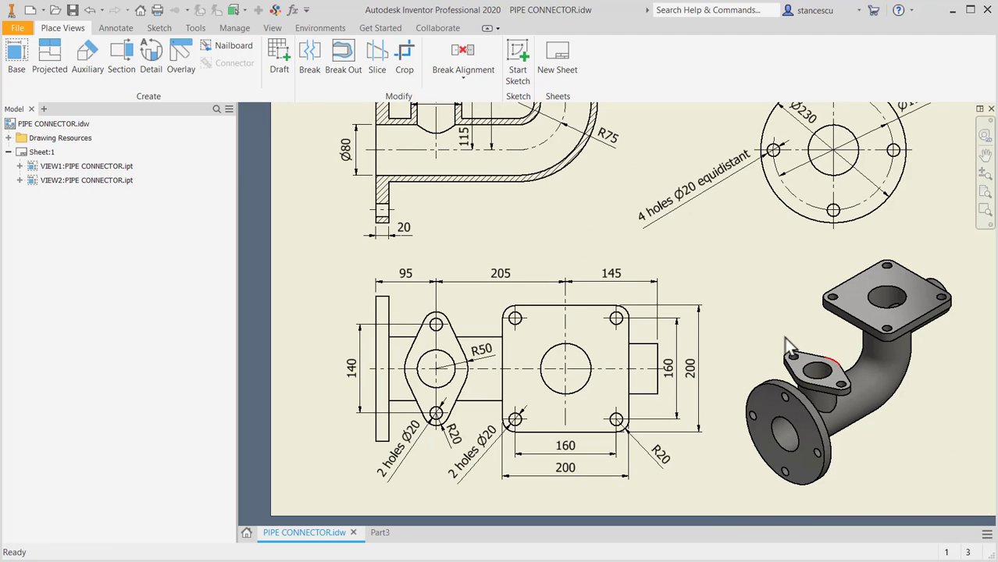
mouse_move(701, 272)
middle_down()
mouse_move(748, 315)
mouse_move(731, 313)
middle_up()
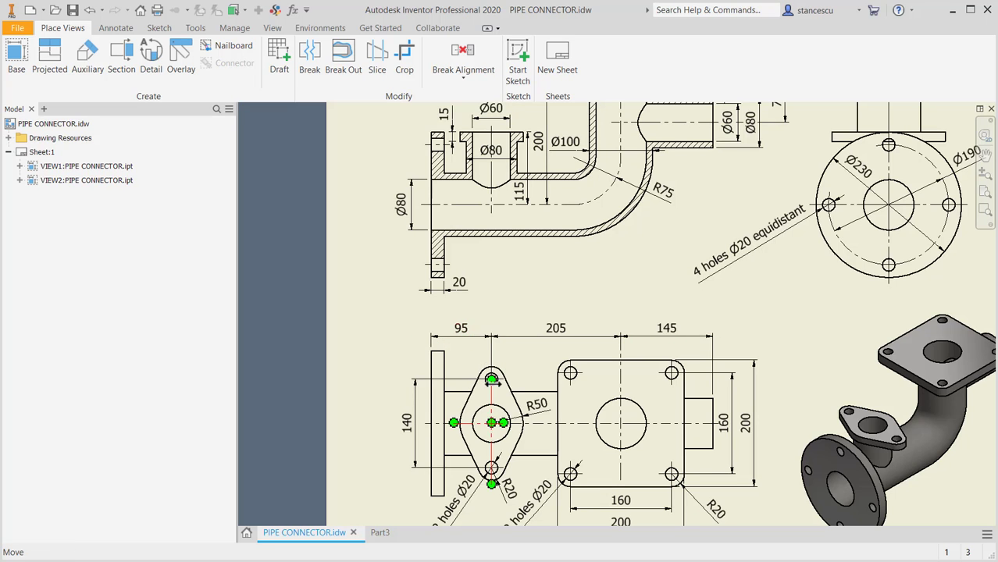
Return to the part model and create a work plane offset 115 mm from the XZ plane.
click(380, 534)
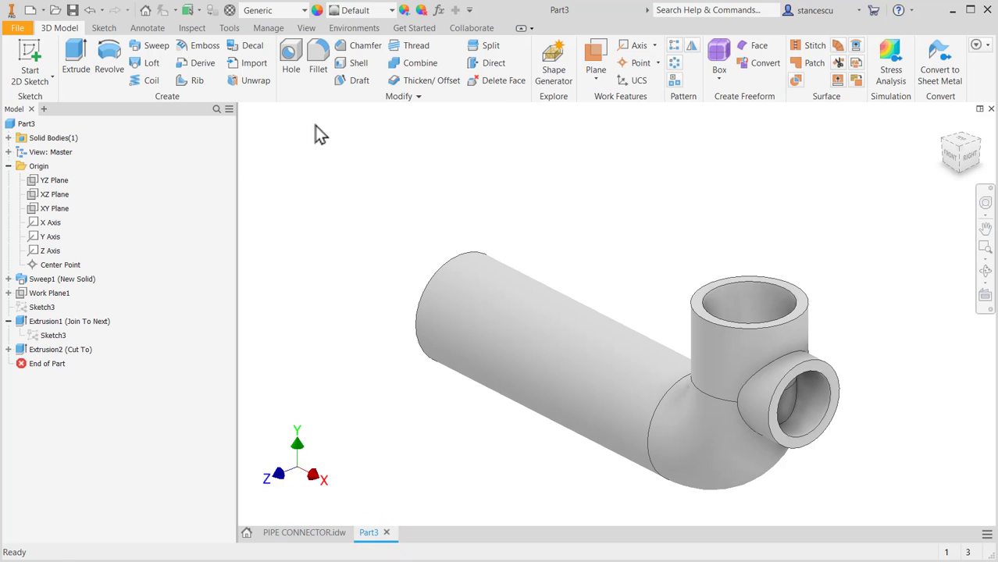
click(595, 54)
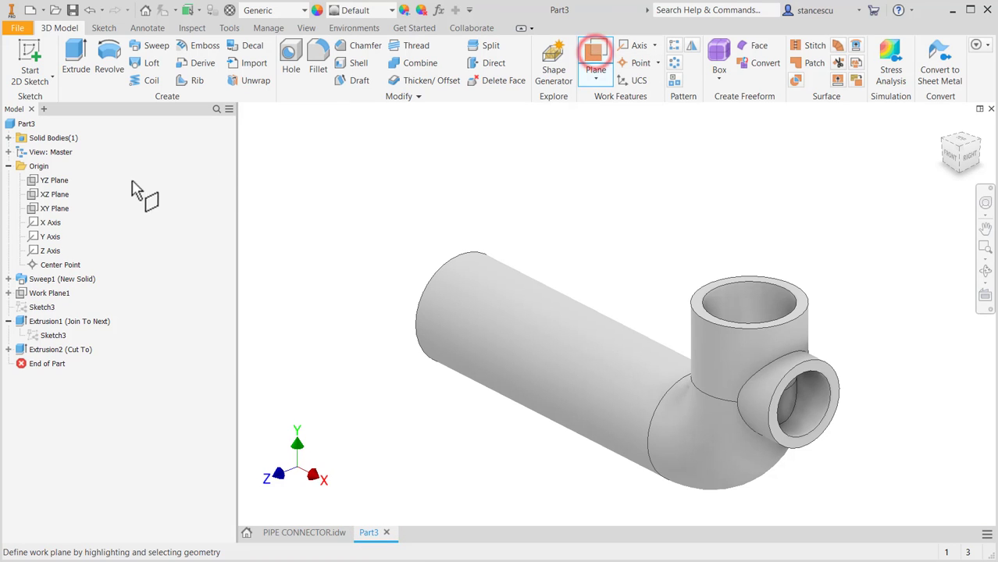
click(50, 195)
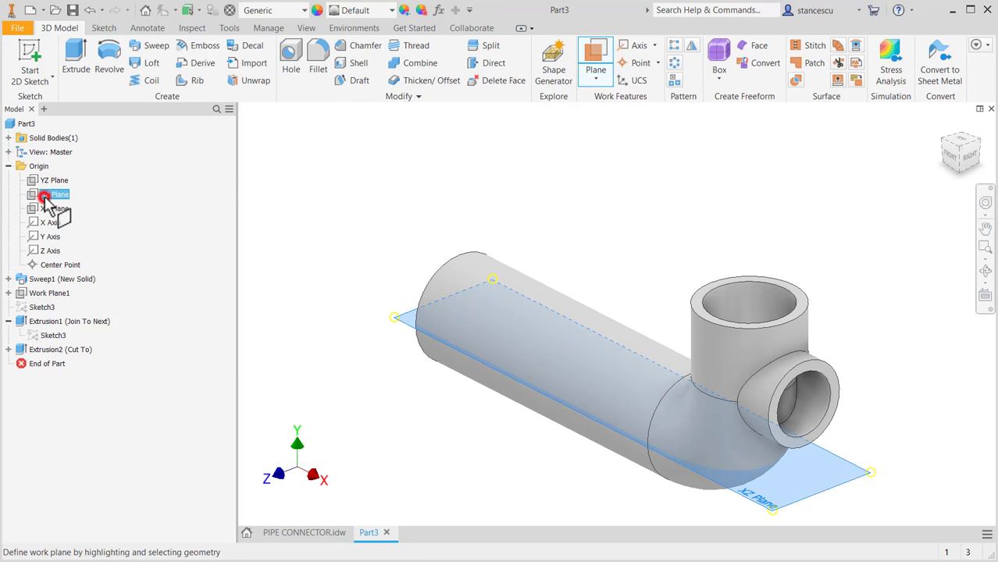
click(400, 320)
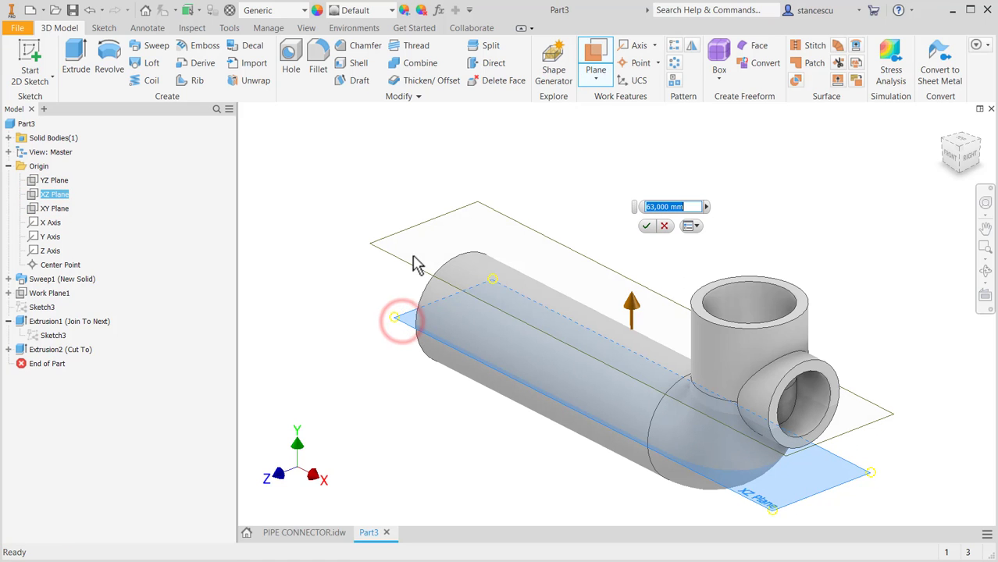
text(115)
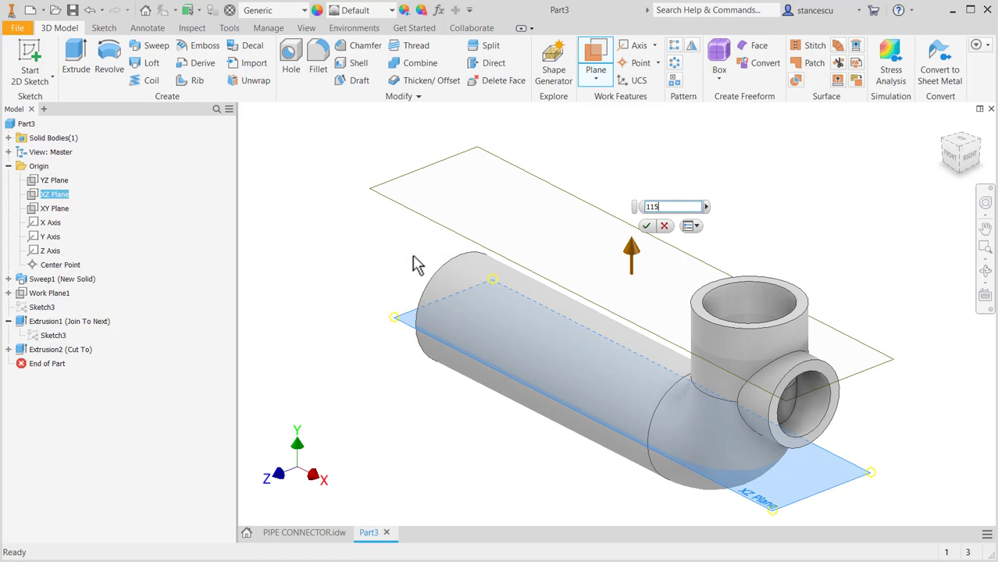
key(Return)
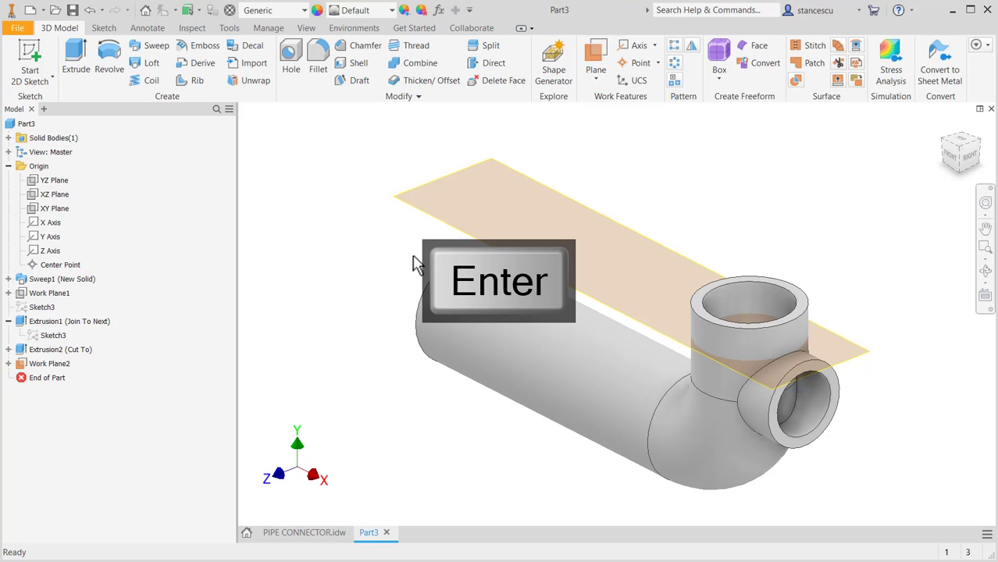
Start a sketch on the new offset plane and rotate the top view so the long pipe runs horizontally.
click(578, 200)
click(613, 192)
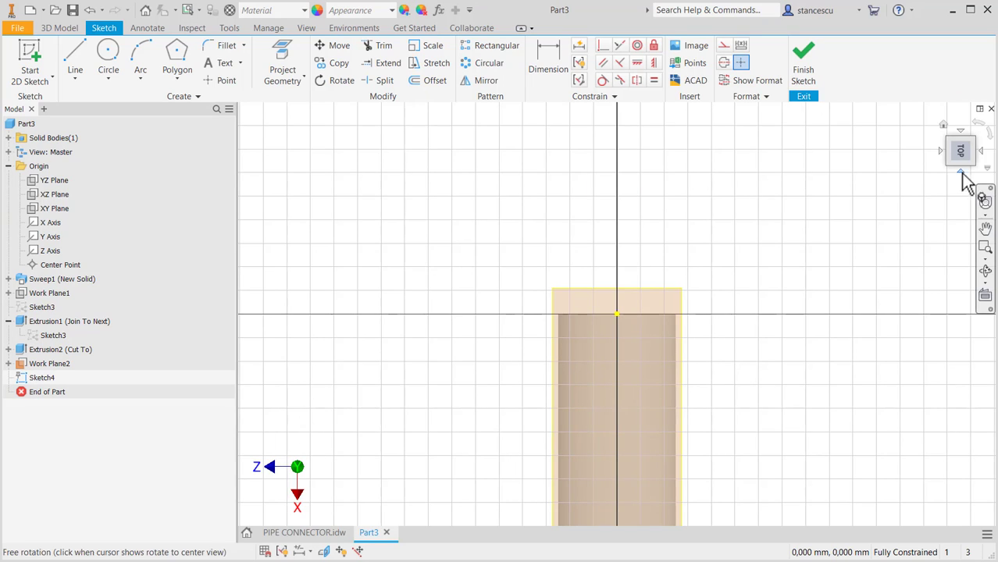
click(980, 127)
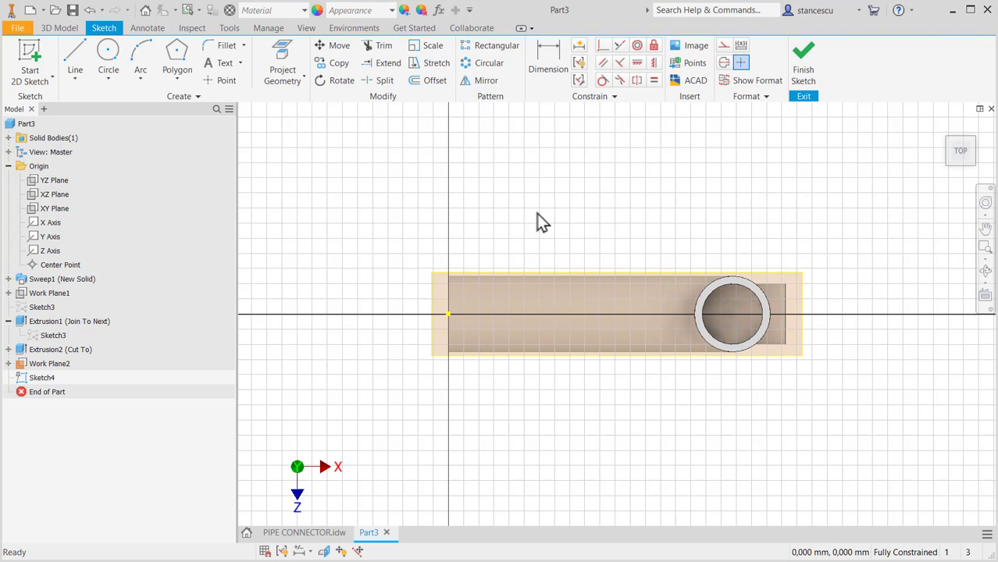
scroll(547, 226, up, 3)
mouse_move(557, 234)
middle_down()
mouse_move(553, 189)
mouse_move(501, 134)
middle_up()
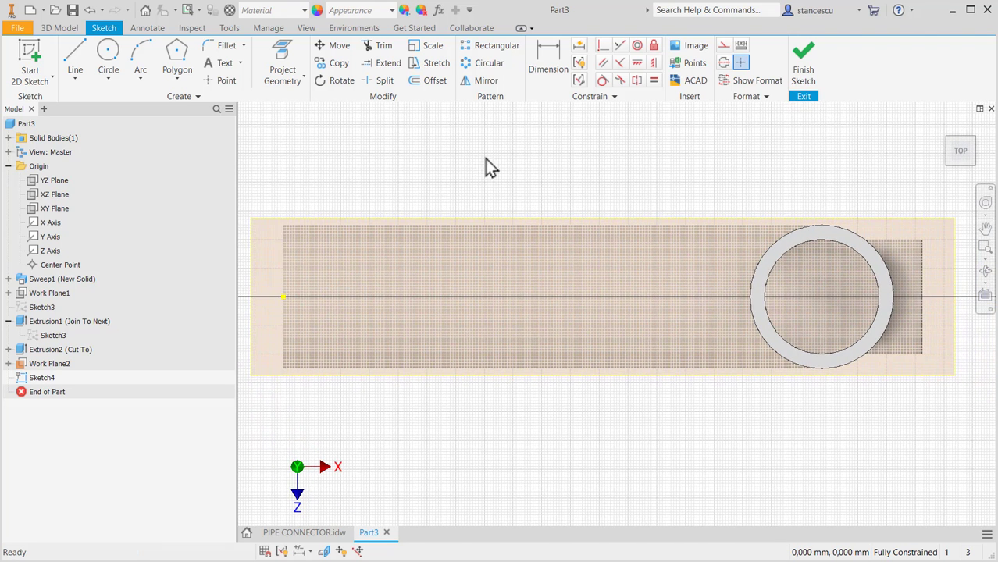
Check the two-hole flange in the drawing, then sketch a circle about 97 mm in diameter over the pipe, with smaller circles above and below it.
click(317, 532)
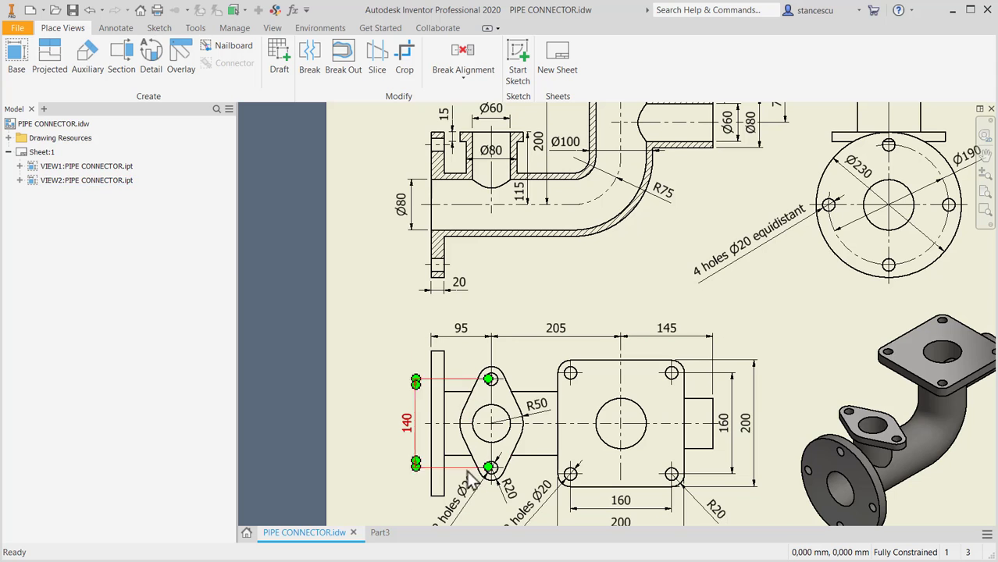
click(379, 532)
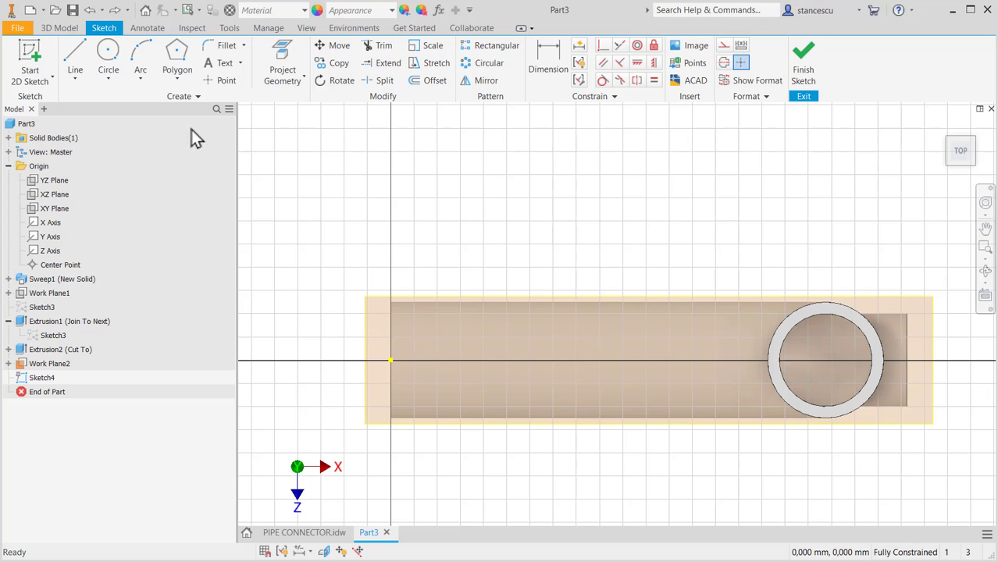
click(108, 56)
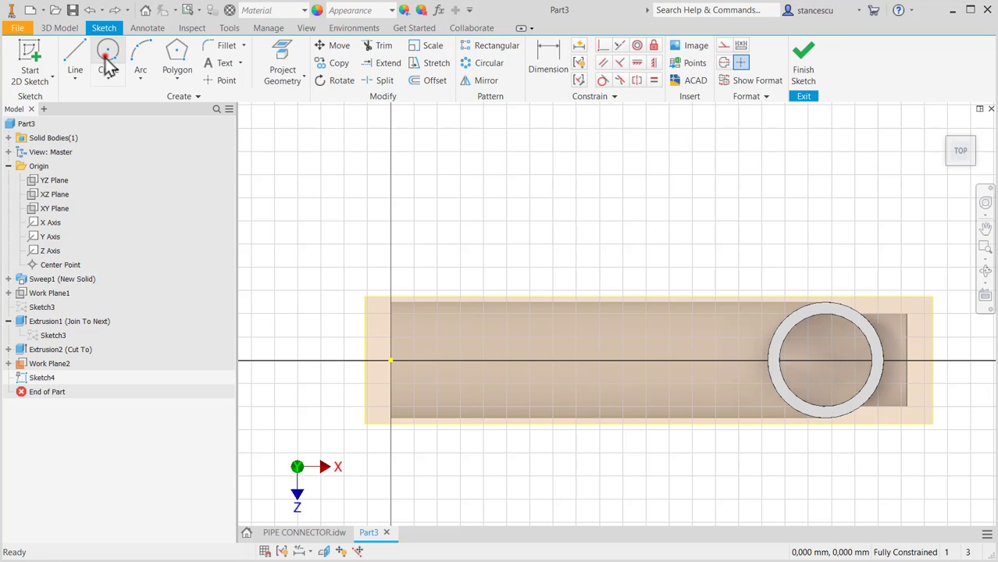
click(518, 346)
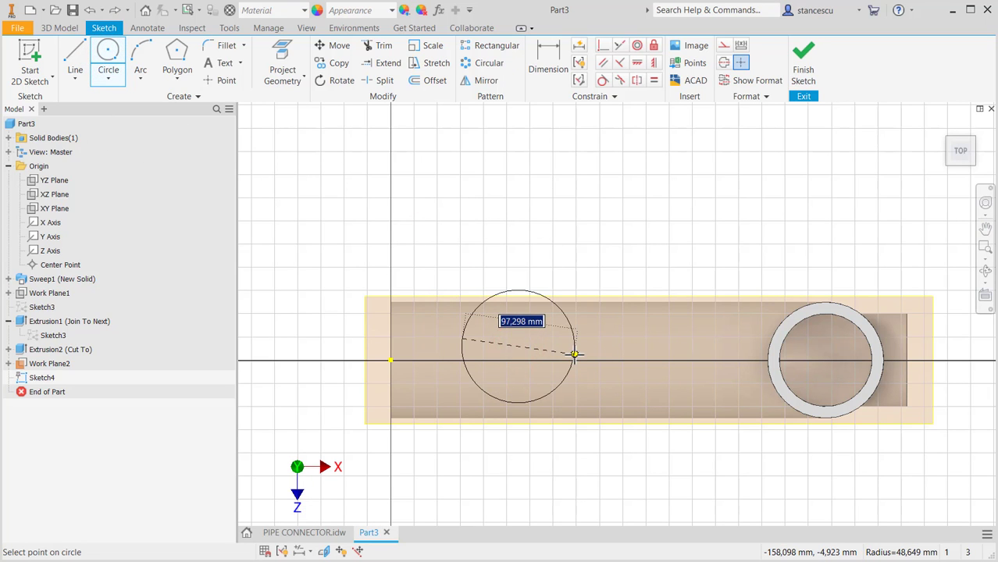
click(575, 355)
click(508, 232)
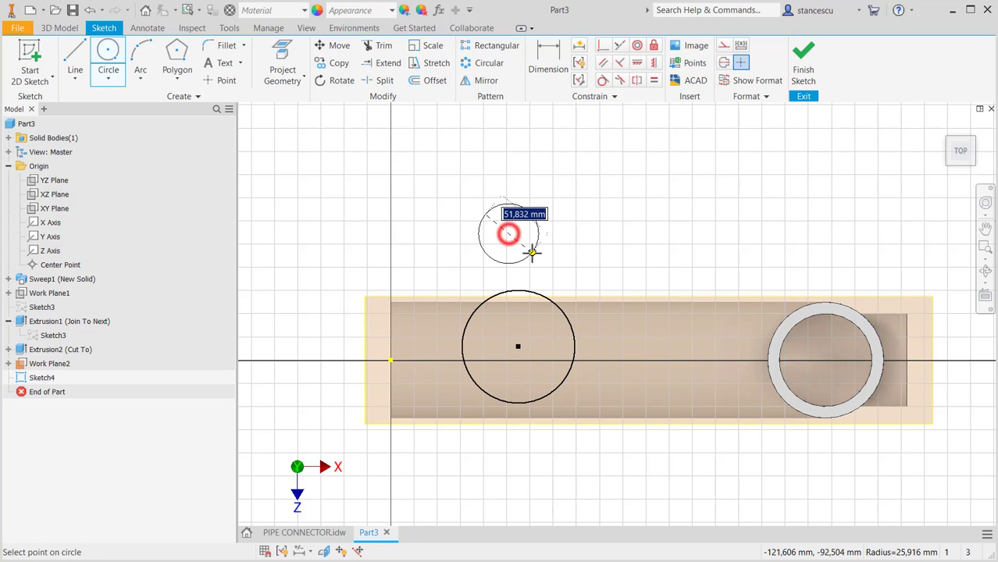
click(522, 243)
click(519, 471)
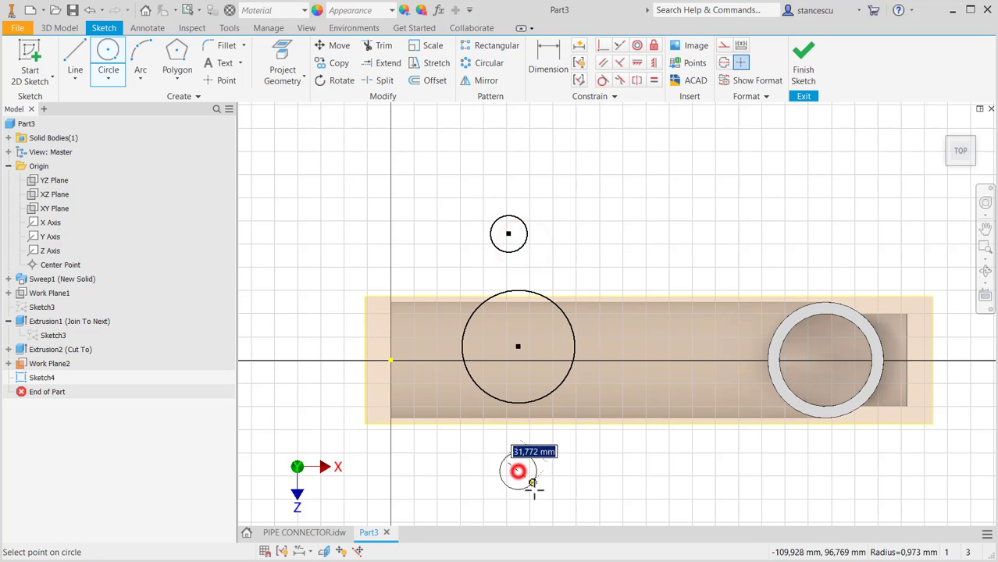
click(534, 490)
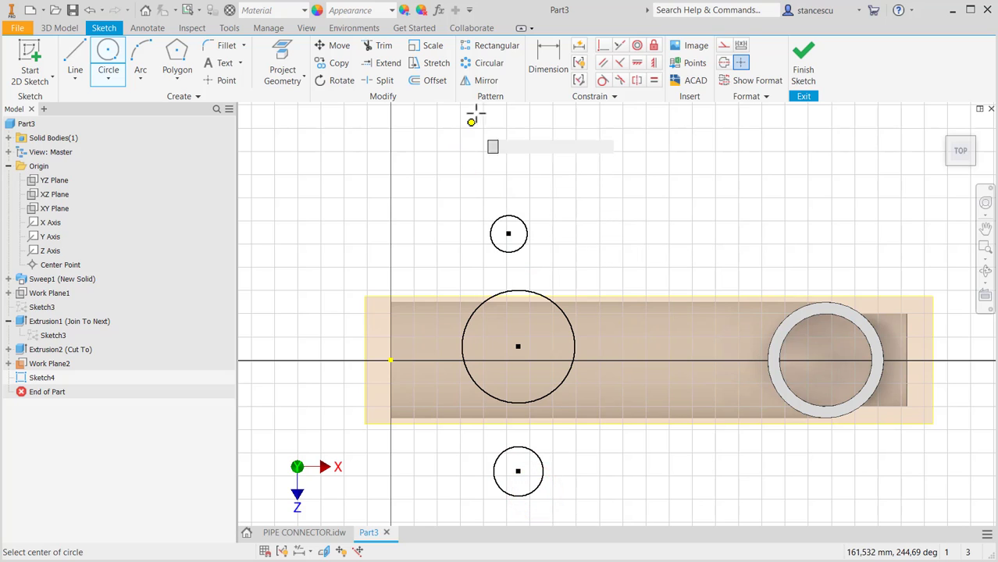
Constrain the large circle's centre to lie horizontally in line with the sketch origin.
click(637, 63)
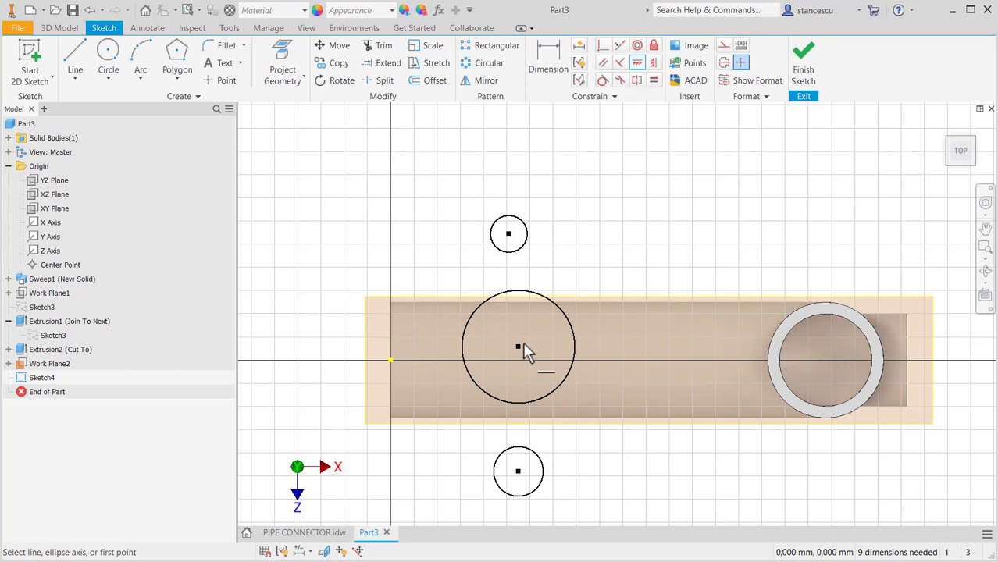
click(518, 348)
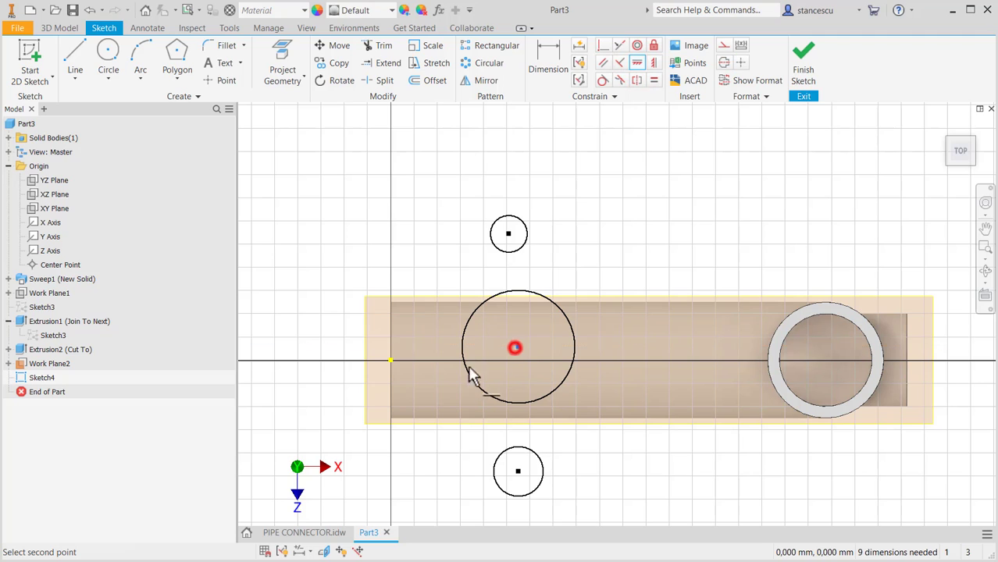
click(390, 360)
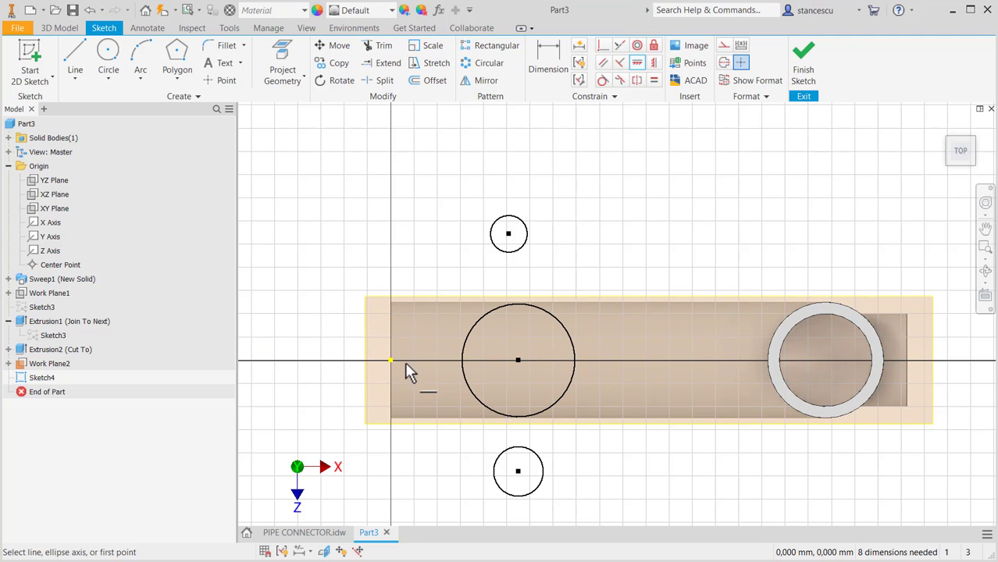
Constrain the centres of both small circles to lie vertically in line with the large circle's centre.
click(653, 66)
click(509, 234)
click(517, 471)
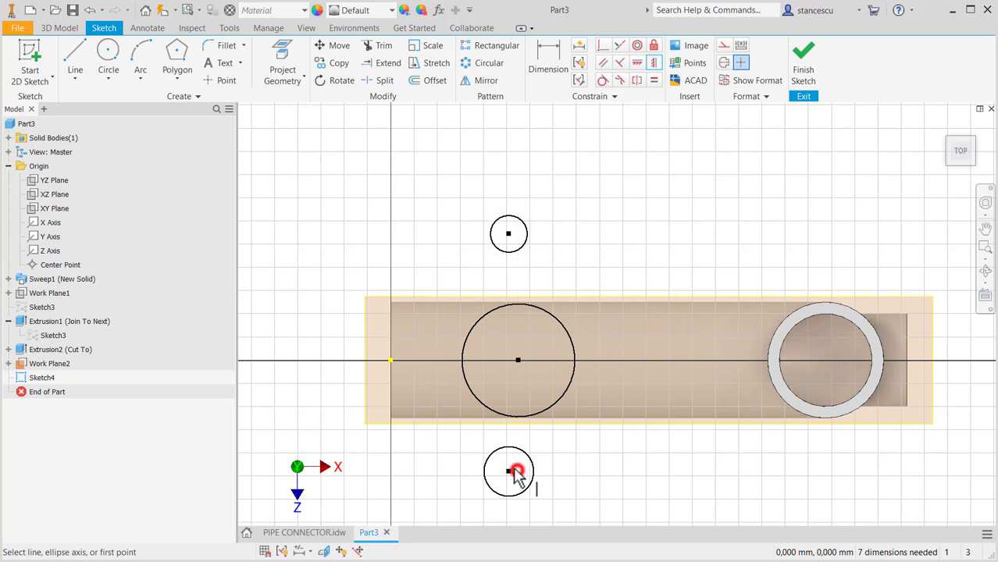
click(508, 473)
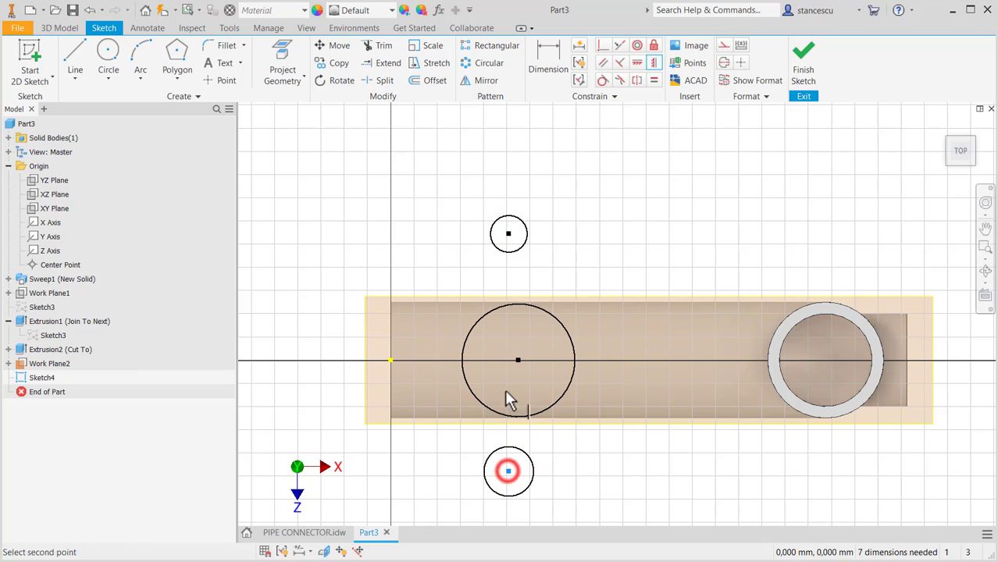
click(519, 360)
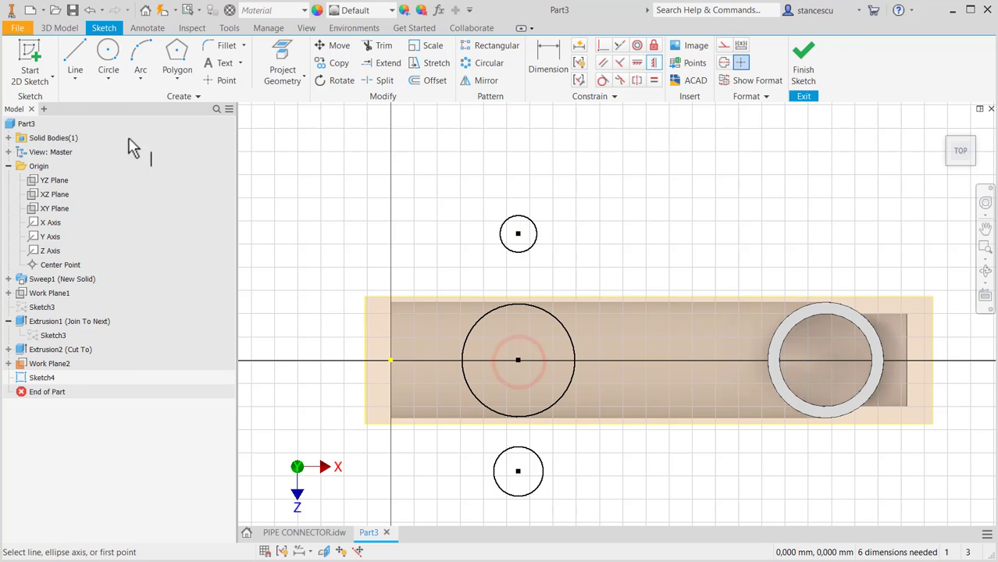
Draw two lines on the origin side of the flange profile, each tangent to the large circle and one small circle.
click(75, 59)
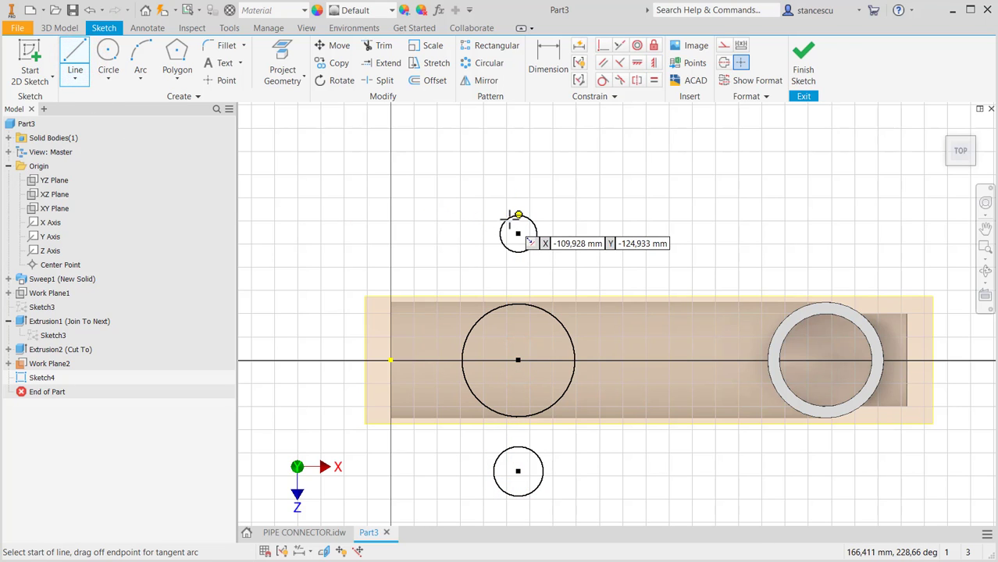
drag(505, 217, 464, 344)
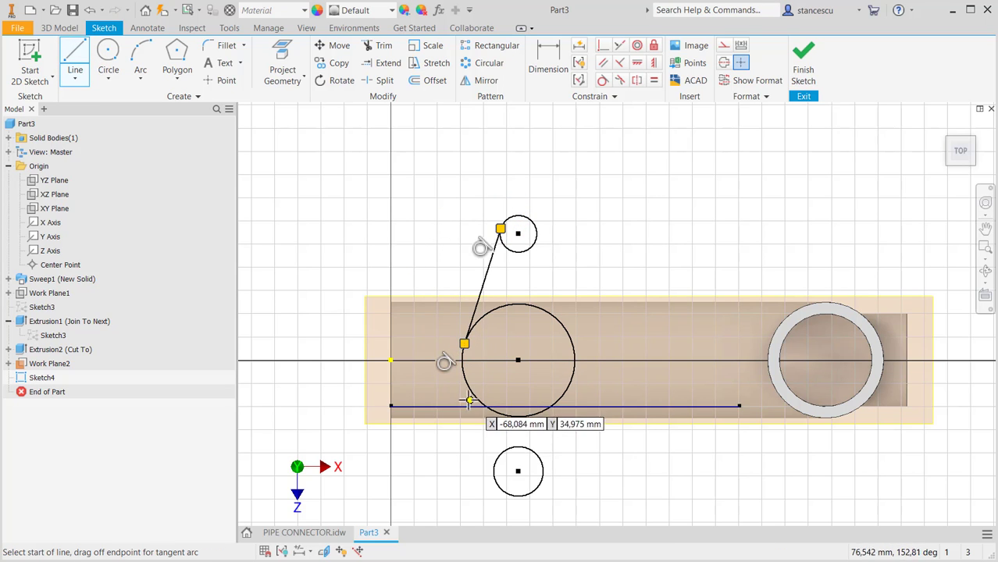
scroll(457, 388, down, 3)
middle_drag(467, 397, 465, 283)
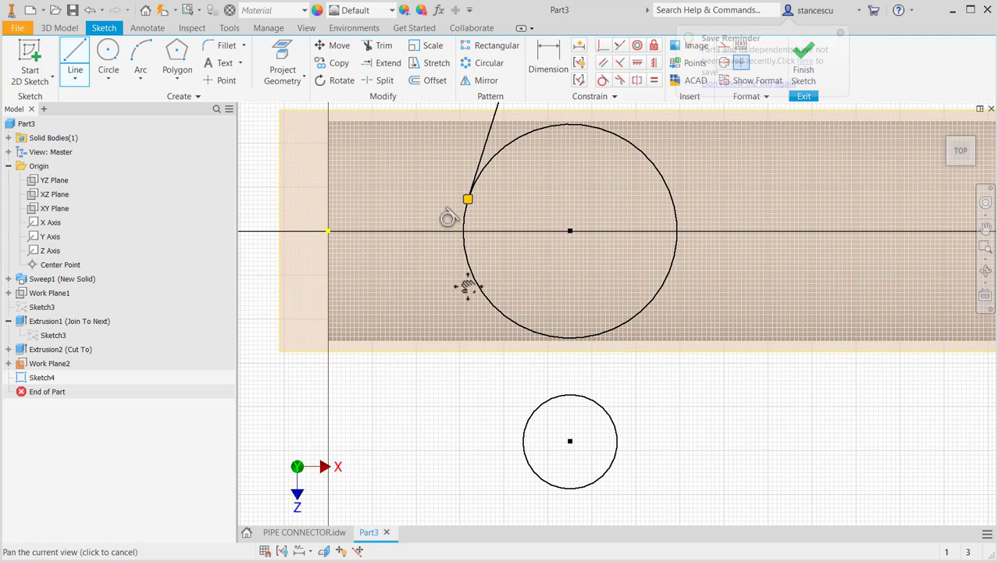
drag(467, 264, 524, 457)
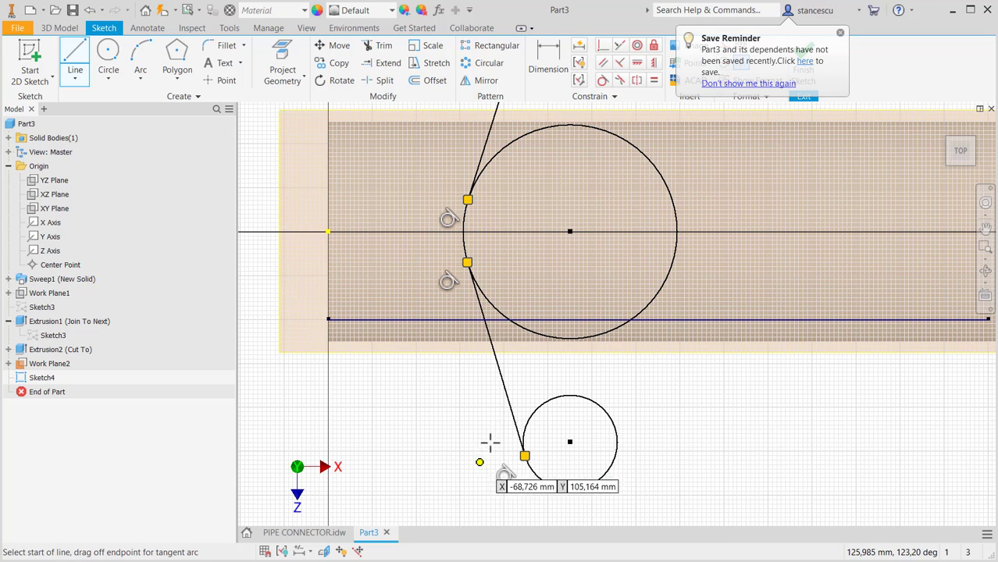
Draw a line on the side away from the origin, joining the lower small circle to the large circle and tangent to both.
click(605, 474)
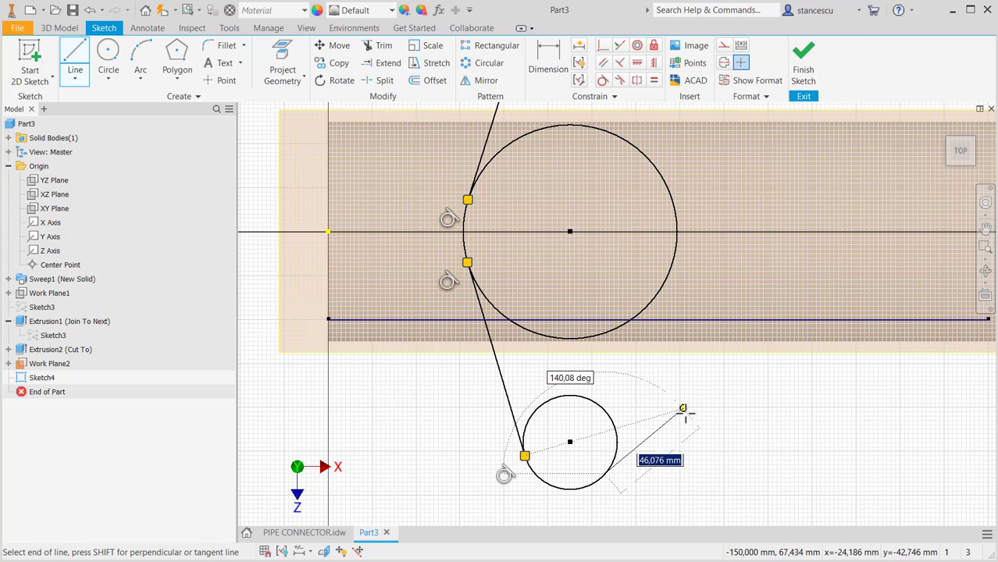
double_click(672, 265)
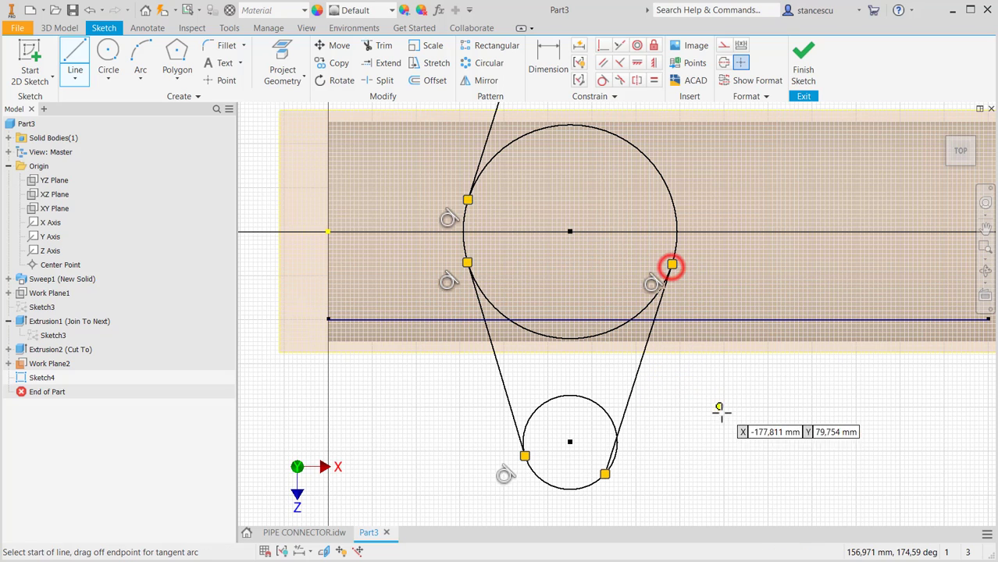
click(603, 80)
click(625, 415)
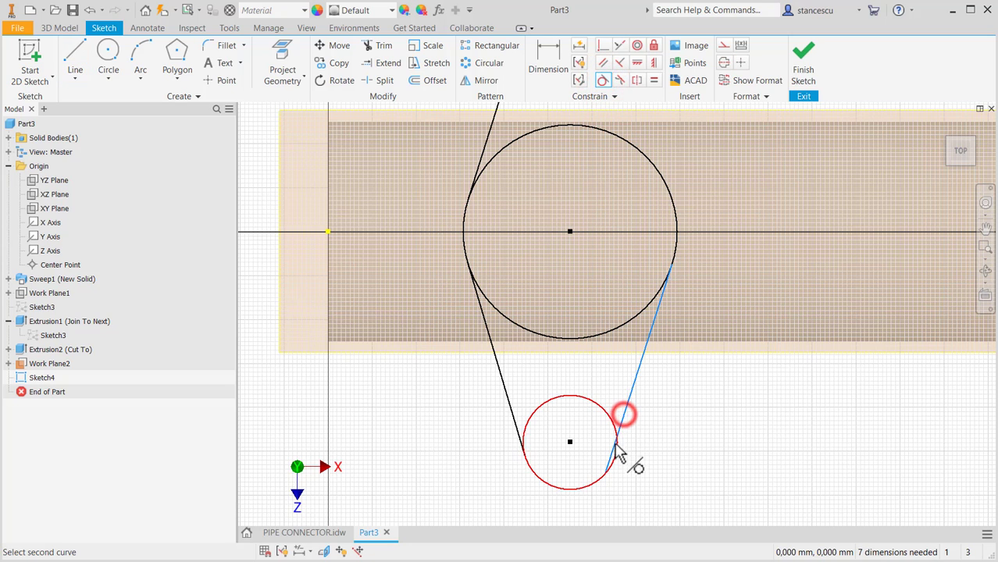
click(616, 442)
Draw the remaining line from the upper small circle to the large circle, tangent to both.
middle_drag(687, 398, 677, 496)
middle_drag(617, 190, 602, 196)
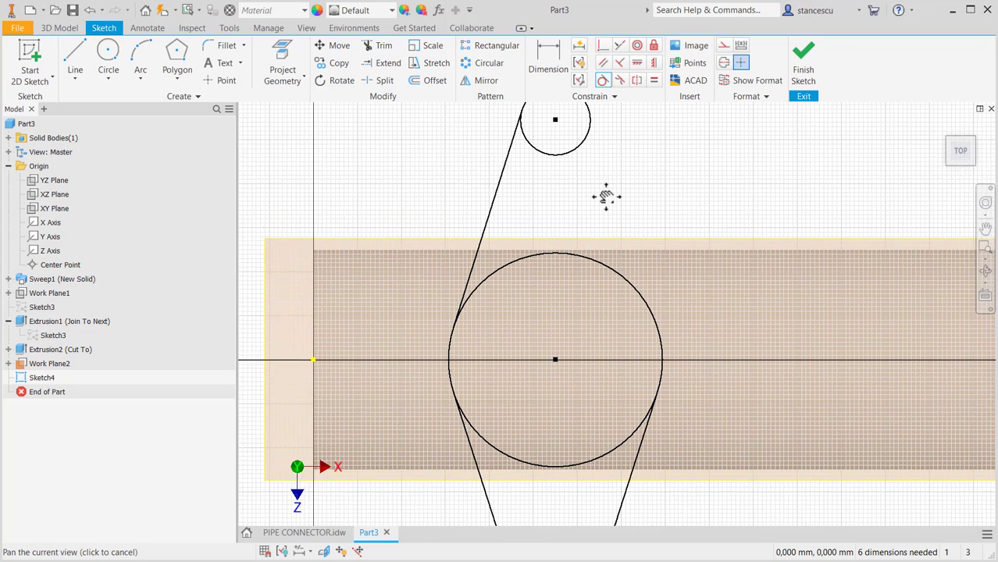
click(78, 67)
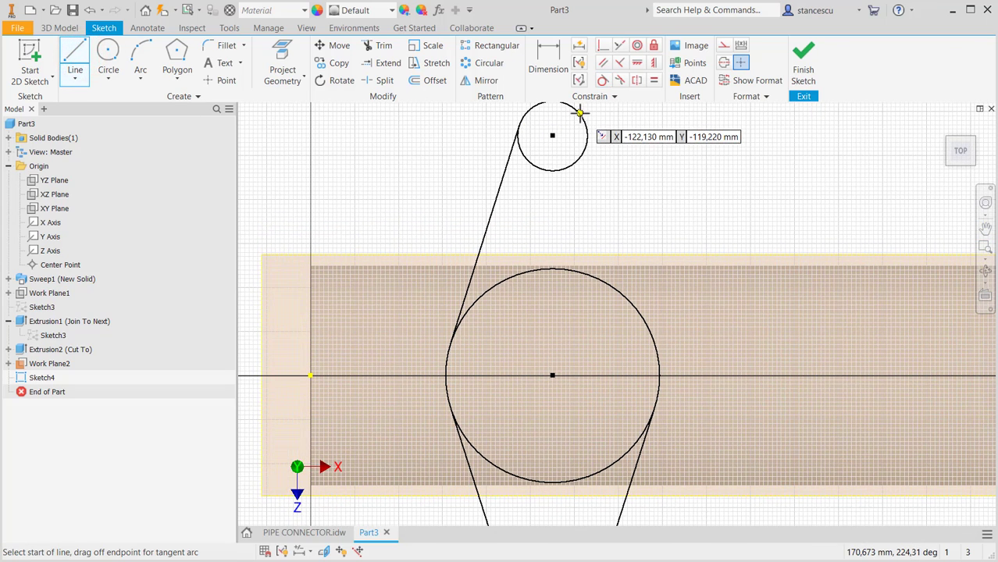
click(580, 113)
drag(580, 113, 655, 343)
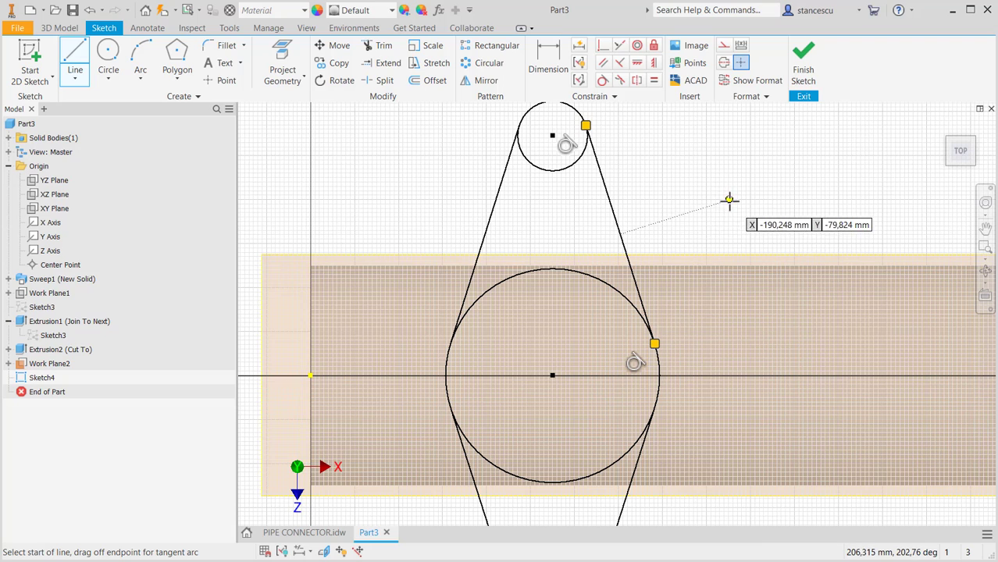
Apply an equal constraint to the upper and lower small circles of the flange profile.
click(654, 81)
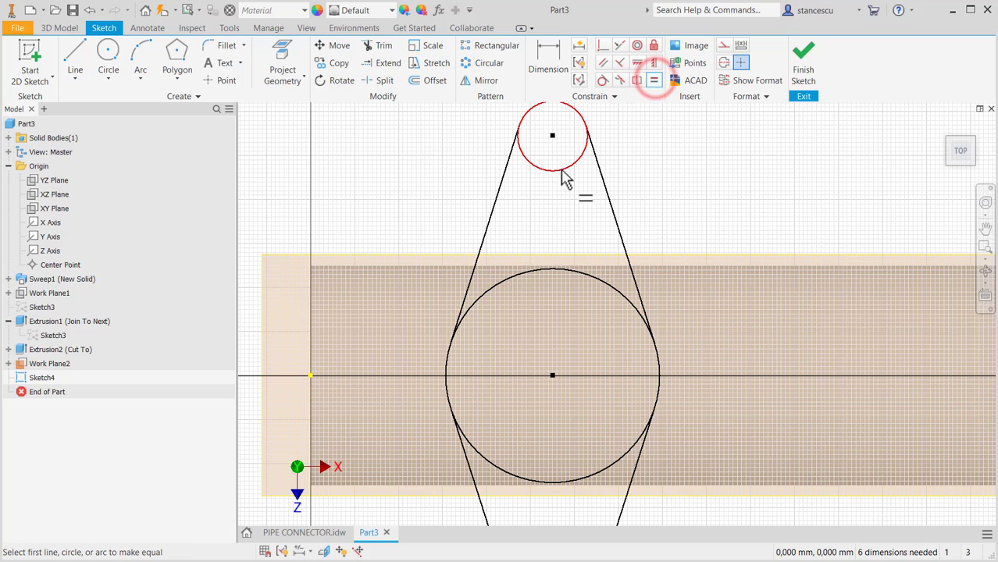
click(560, 169)
scroll(676, 205, down, 3)
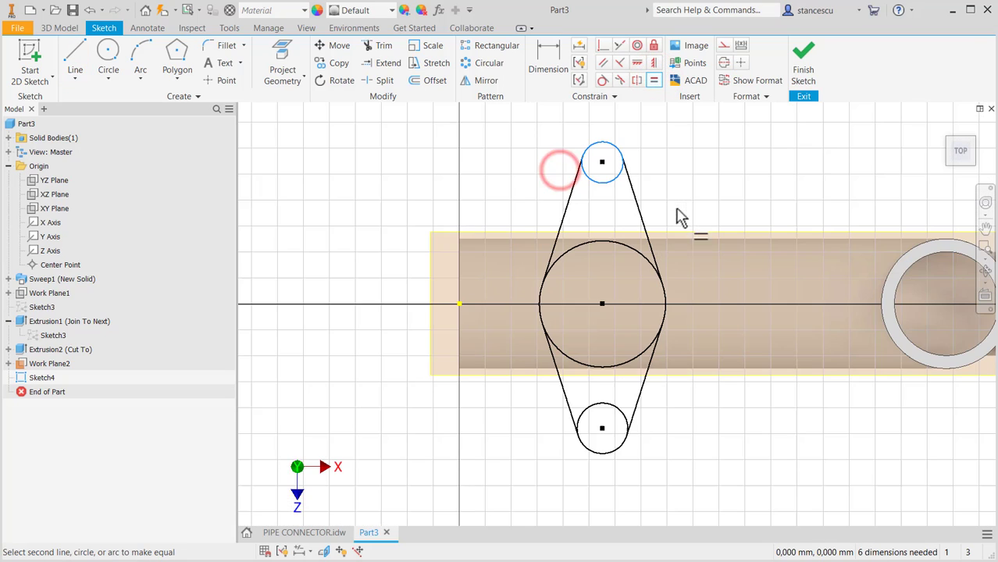
click(617, 420)
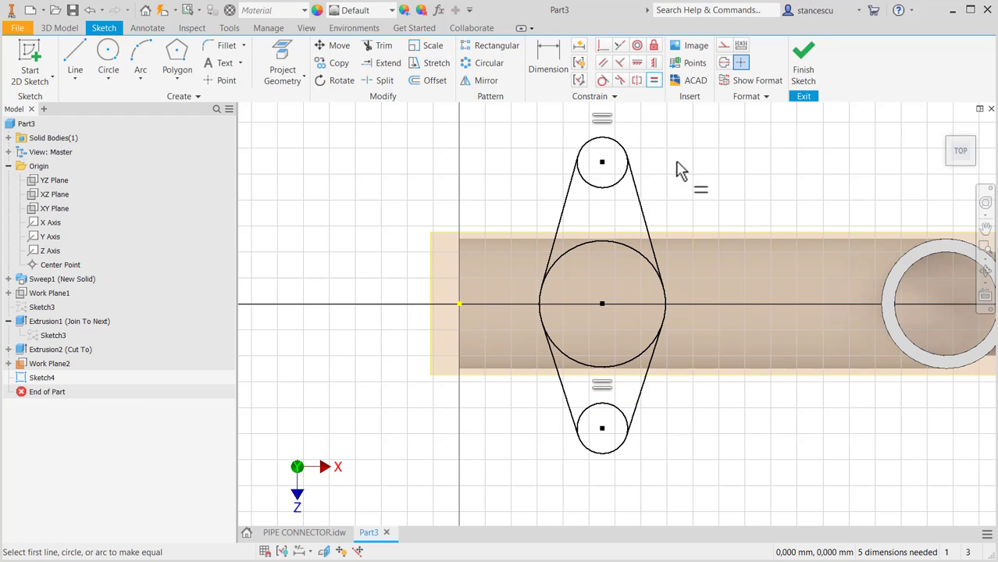
Make the two tangent lines nearest the origin equal and dimension the large circle's centre 95 mm horizontally from the origin.
click(560, 212)
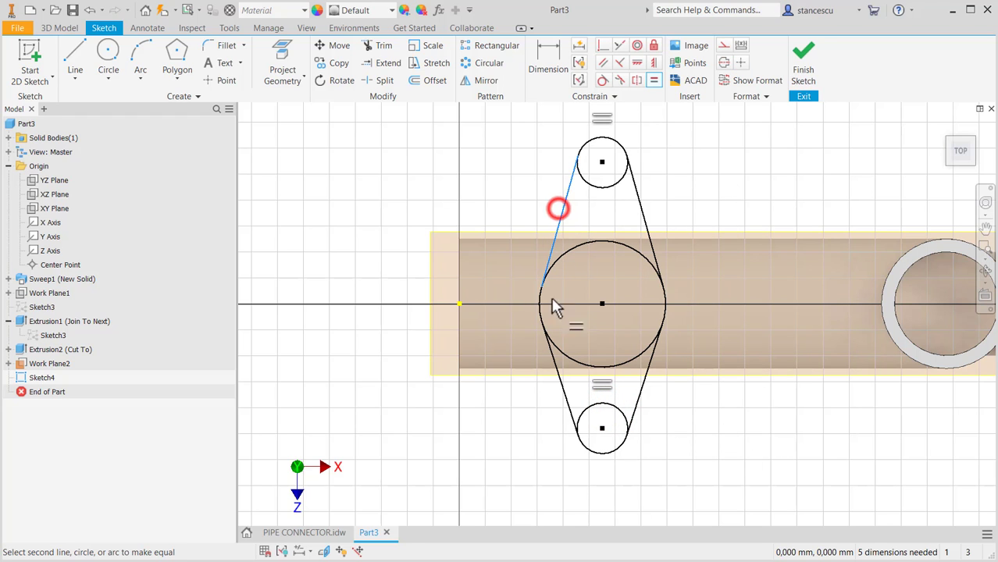
click(559, 386)
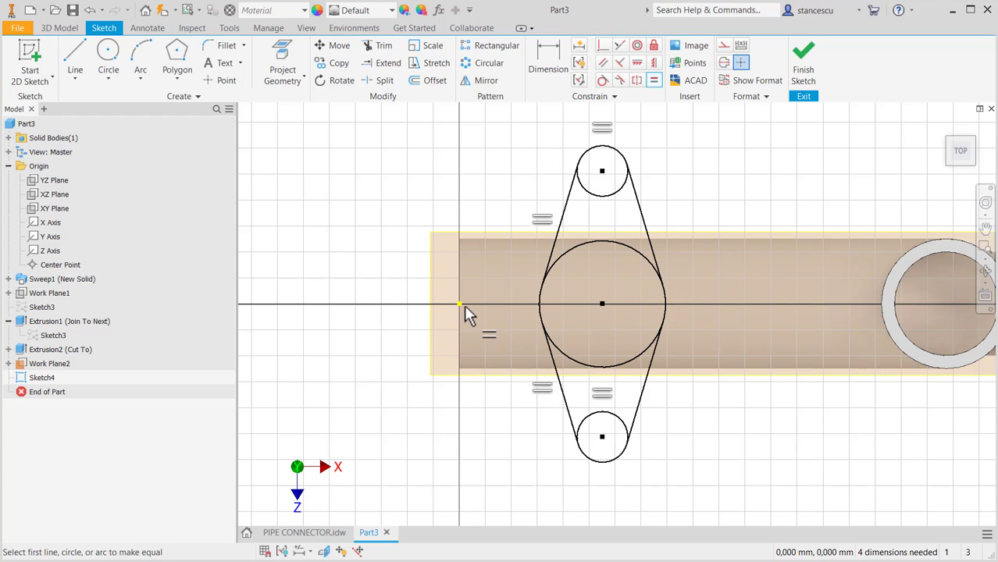
click(548, 58)
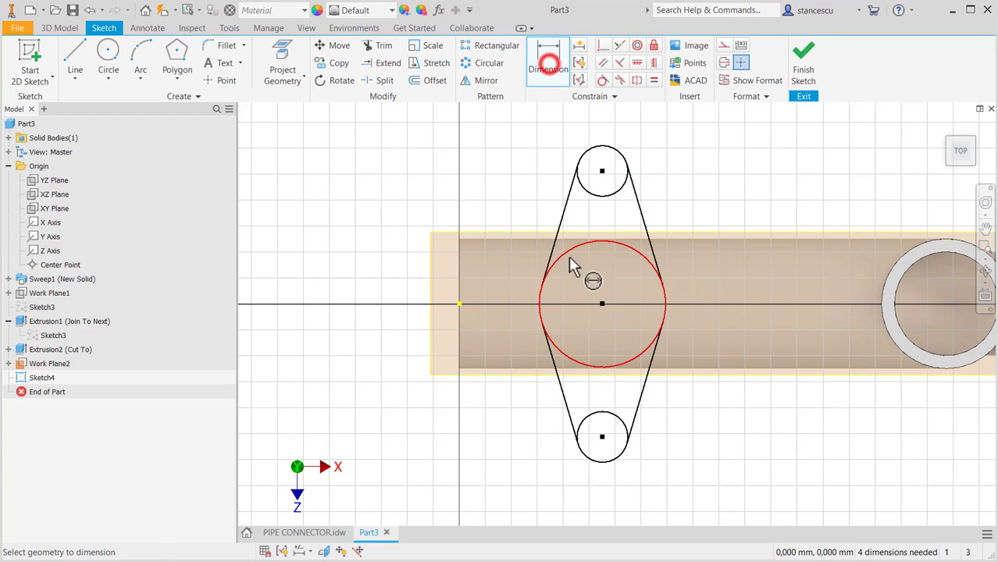
click(459, 305)
click(529, 498)
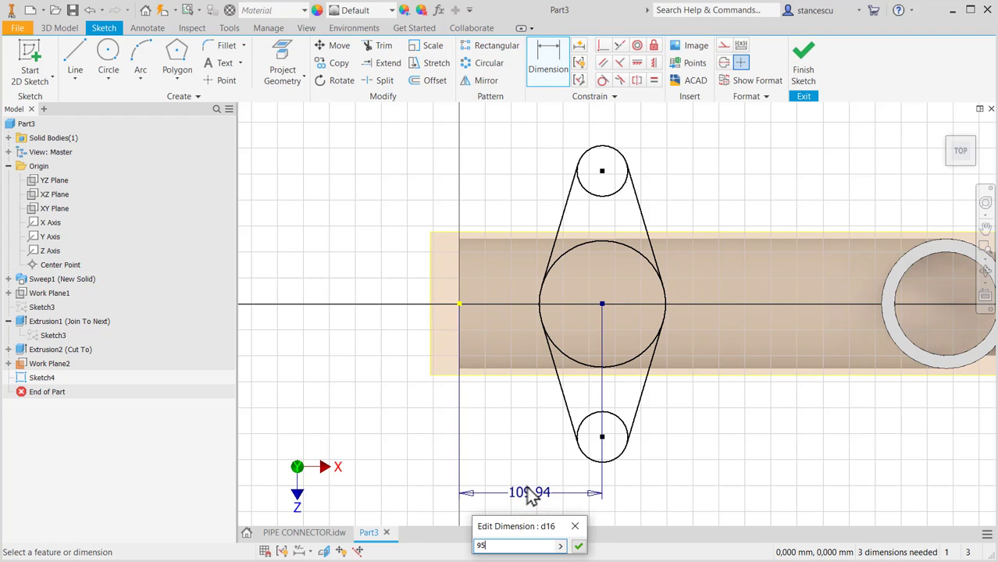
key(Return)
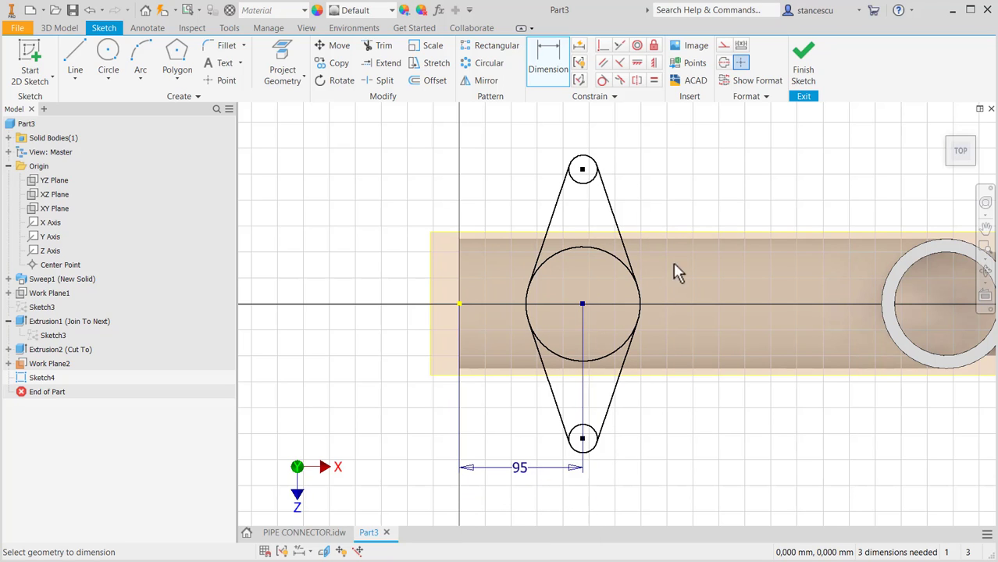
Split the large circle and both small circles of the flange profile where the tangent lines meet them.
click(389, 82)
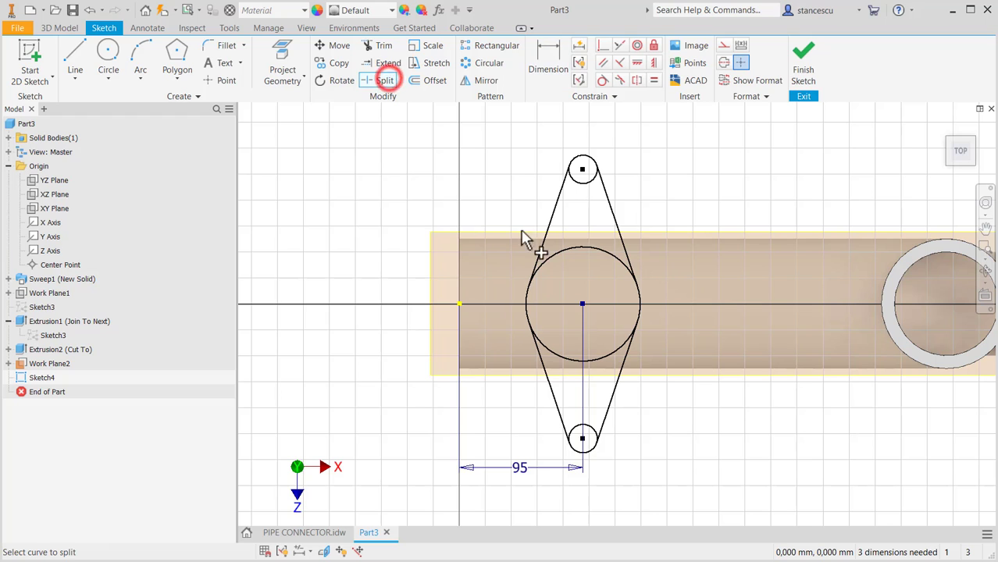
click(572, 183)
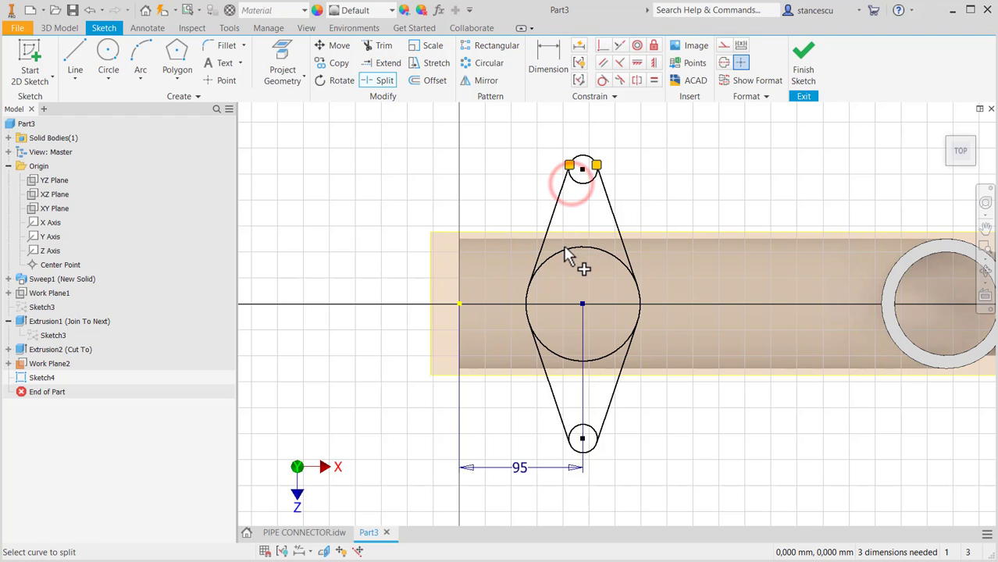
click(568, 251)
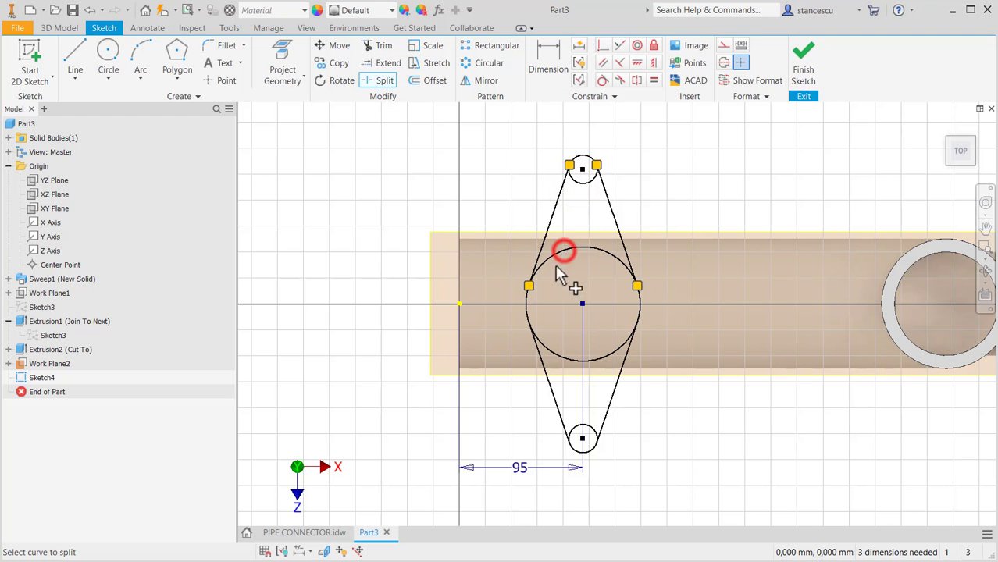
click(544, 342)
click(602, 353)
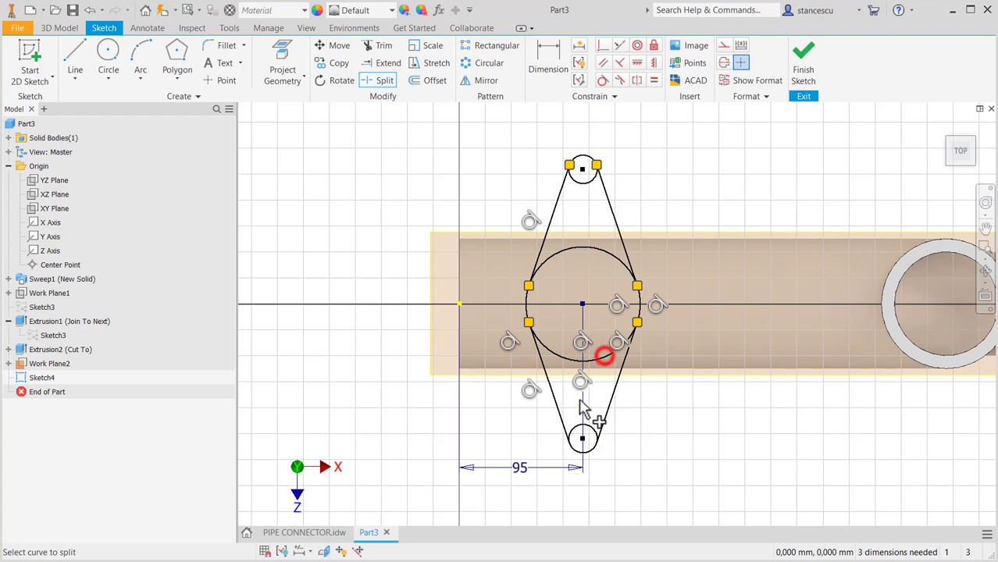
click(584, 451)
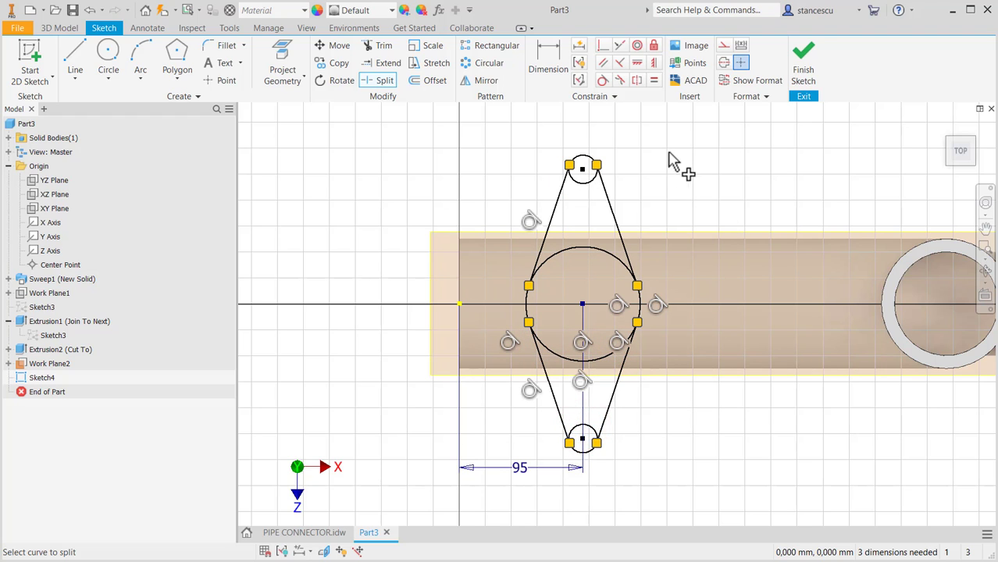
key(Escape)
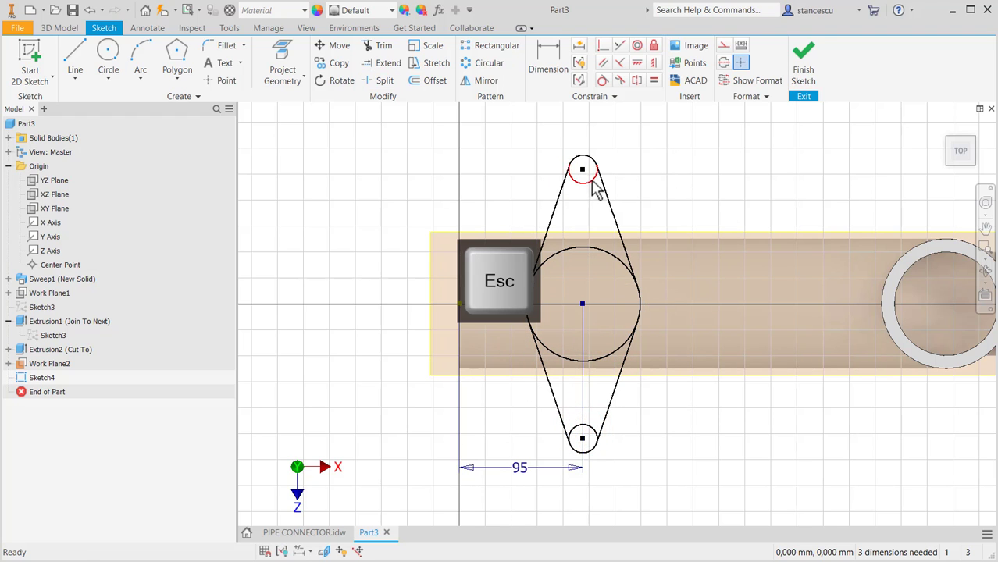
Convert the arcs inside the flange outline, two from the large circle and one from each small circle, to construction geometry.
scroll(535, 202, down, 3)
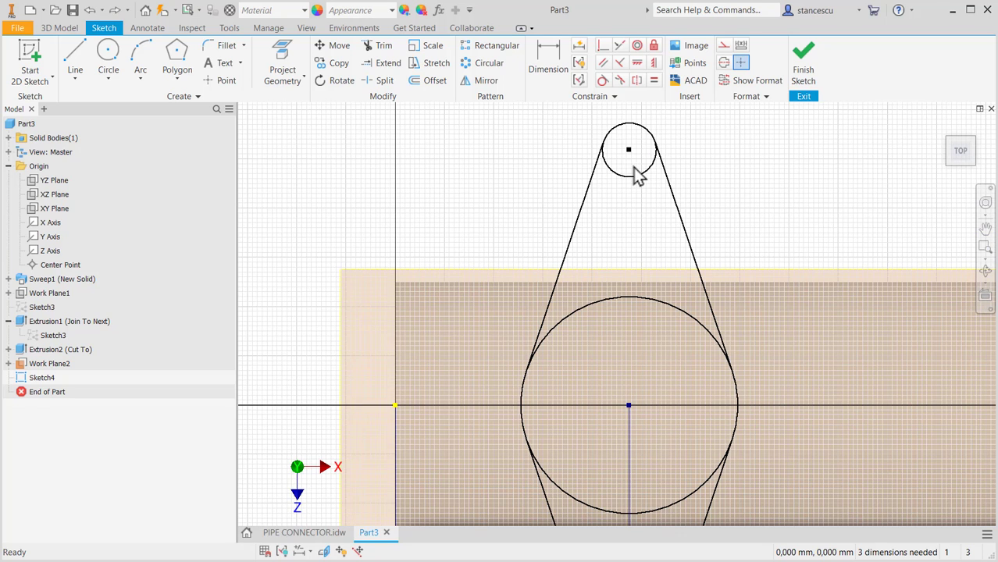
mouse_move(629, 216)
mouse_down()
mouse_move(611, 547)
mouse_move(608, 526)
mouse_up()
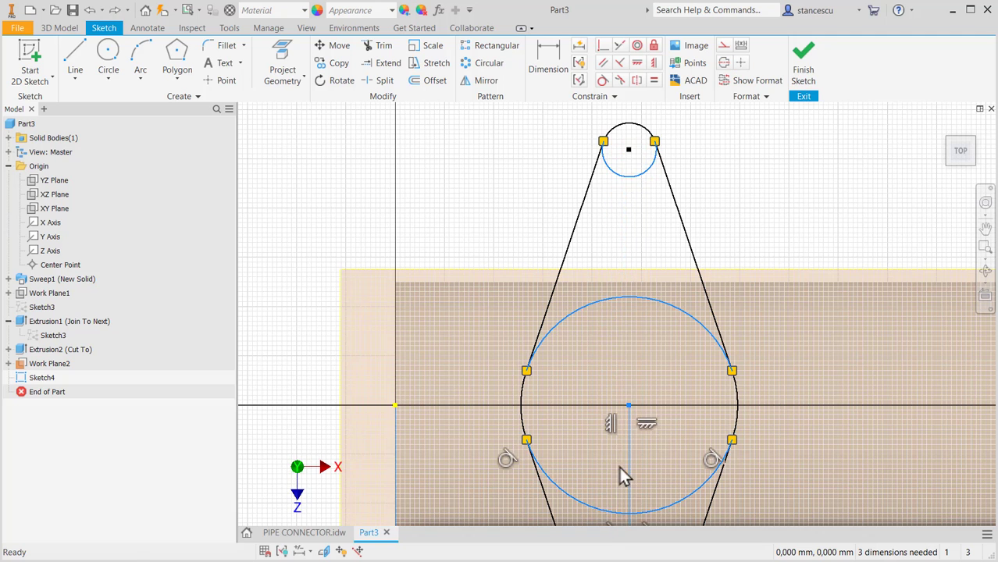
middle_drag(621, 472, 603, 221)
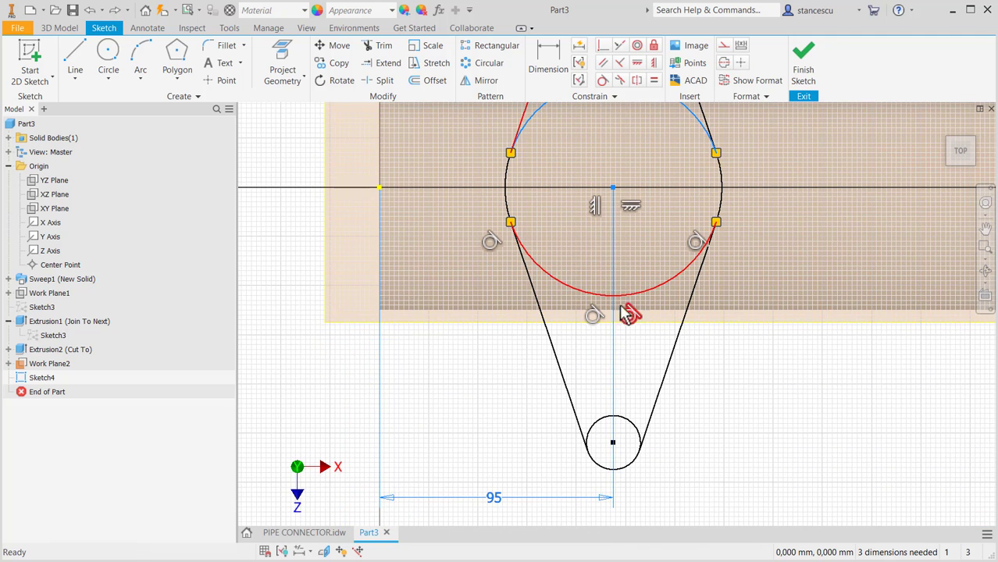
ctrl+click(628, 416)
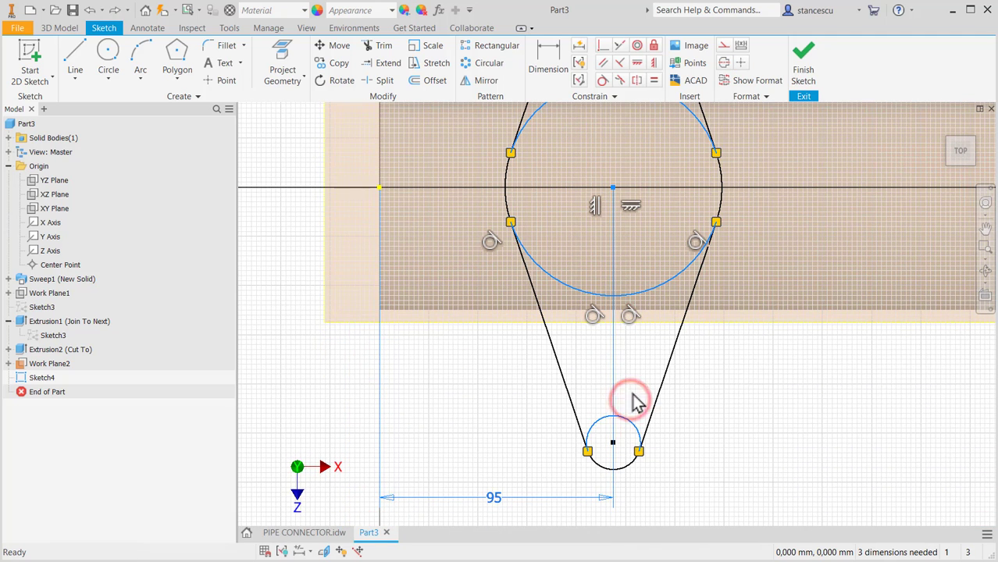
click(723, 45)
click(719, 374)
Check the hole spacing in the PIPE CONNECTOR drawing and dimension the distance between the two end arc centres as 140 mm.
scroll(720, 379, down, 2)
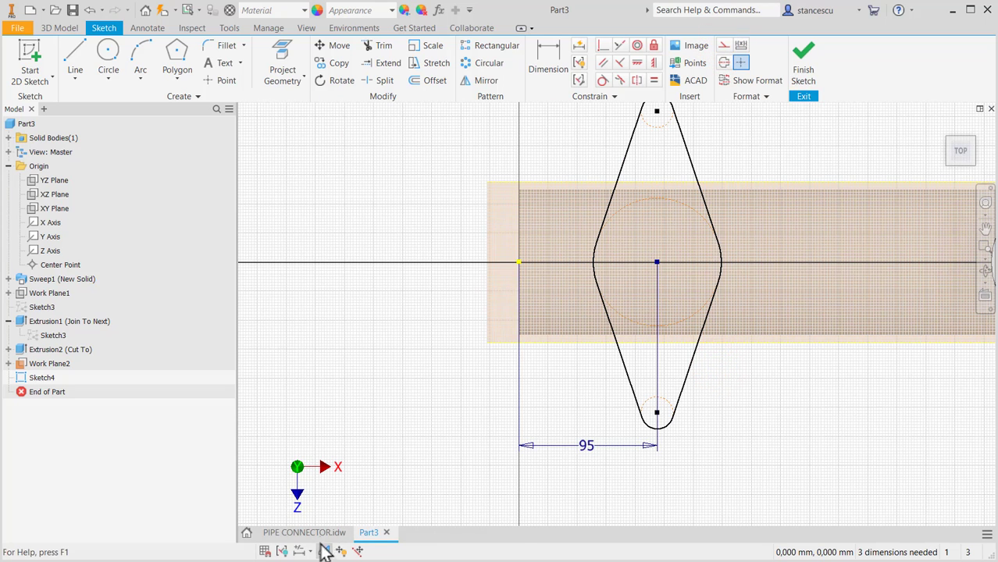
scroll(724, 452, down, 2)
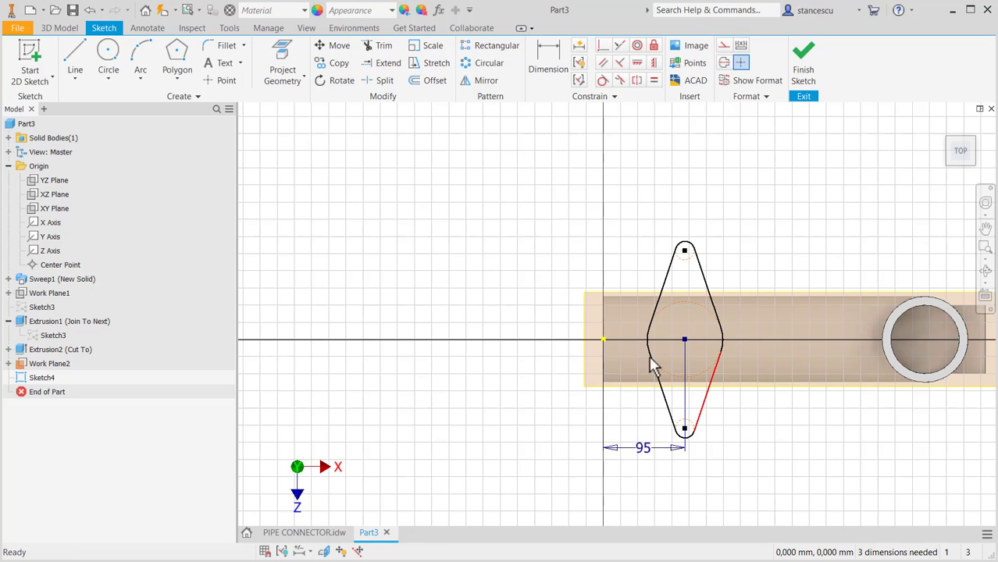
click(546, 64)
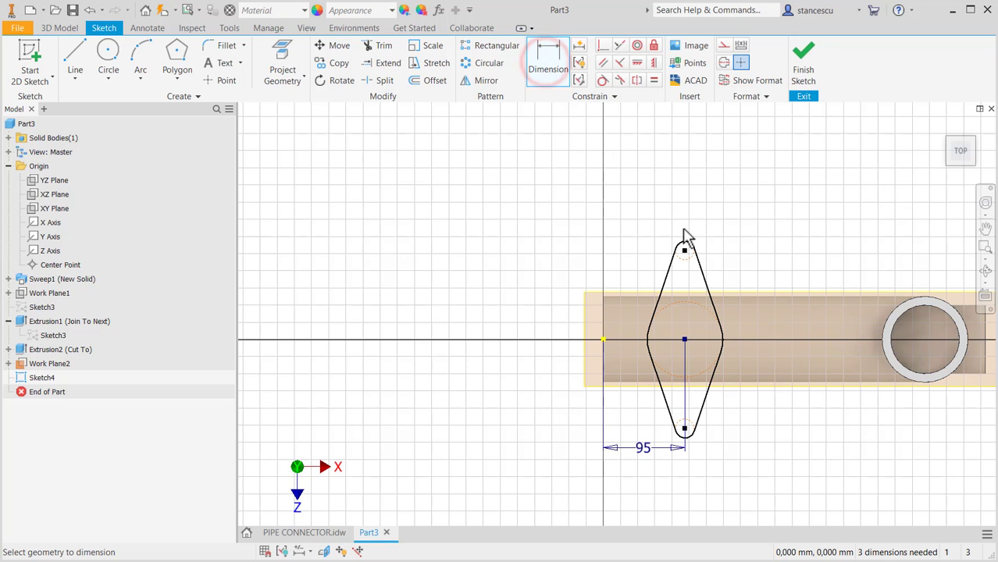
click(309, 532)
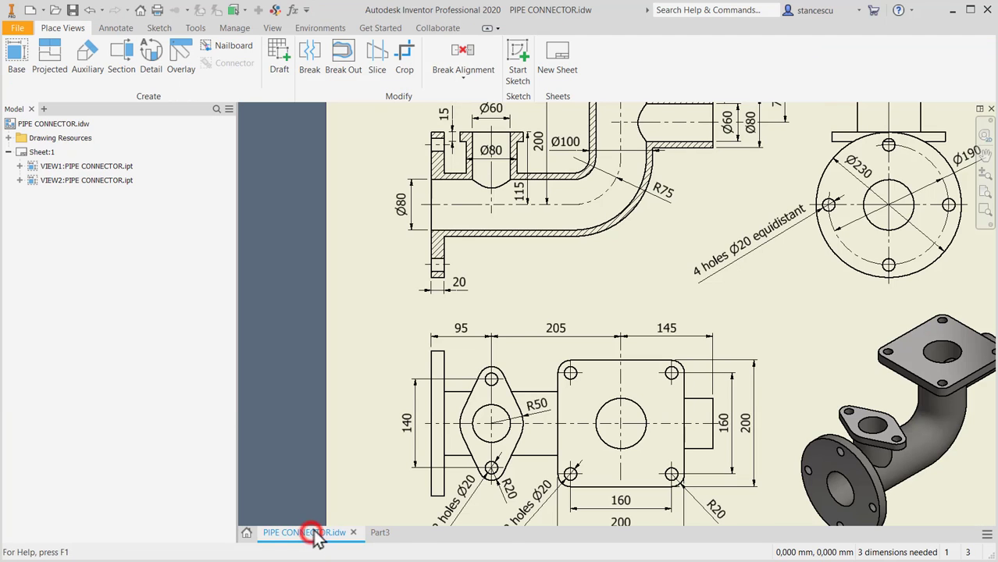
click(406, 437)
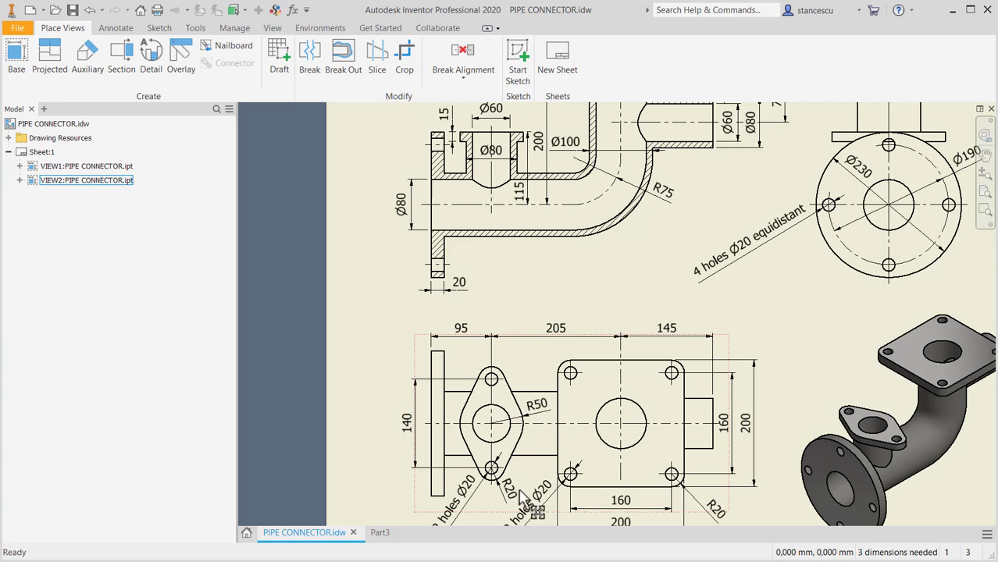
click(378, 532)
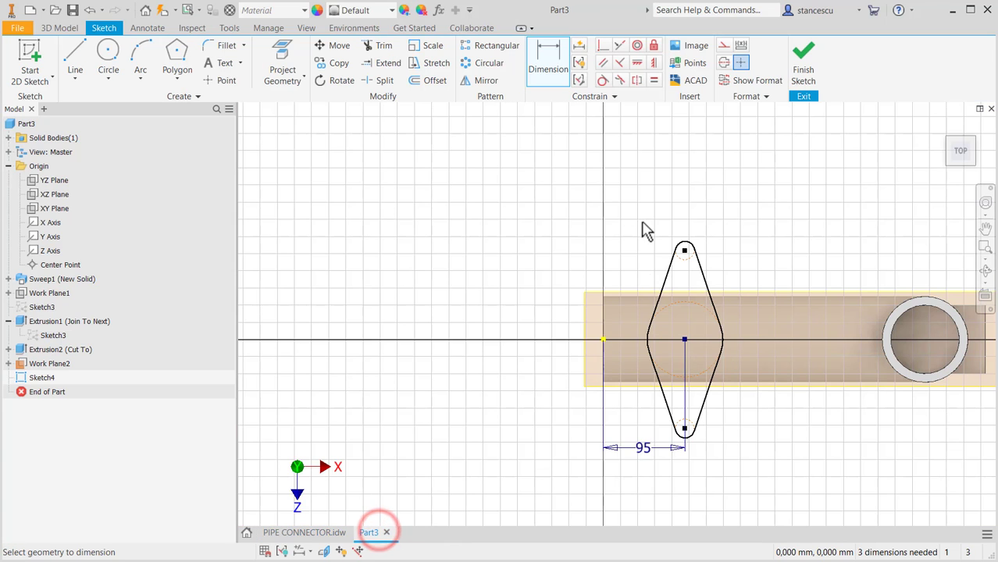
click(685, 249)
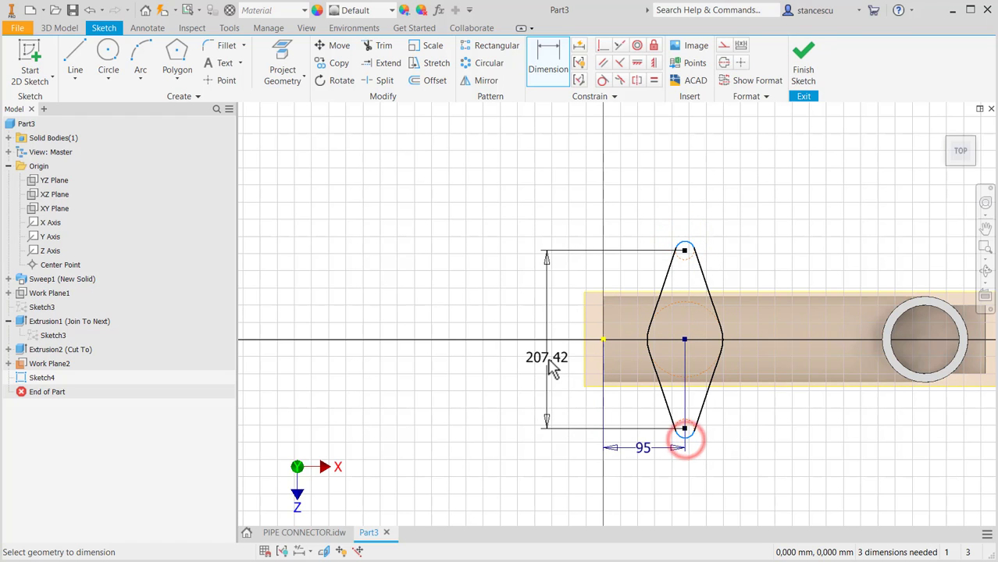
click(547, 362)
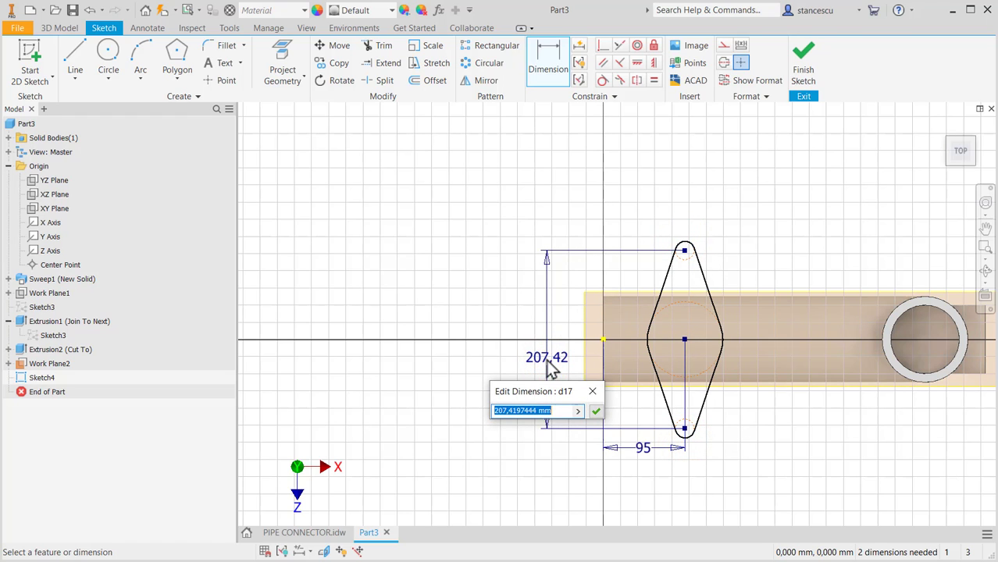
key(Return)
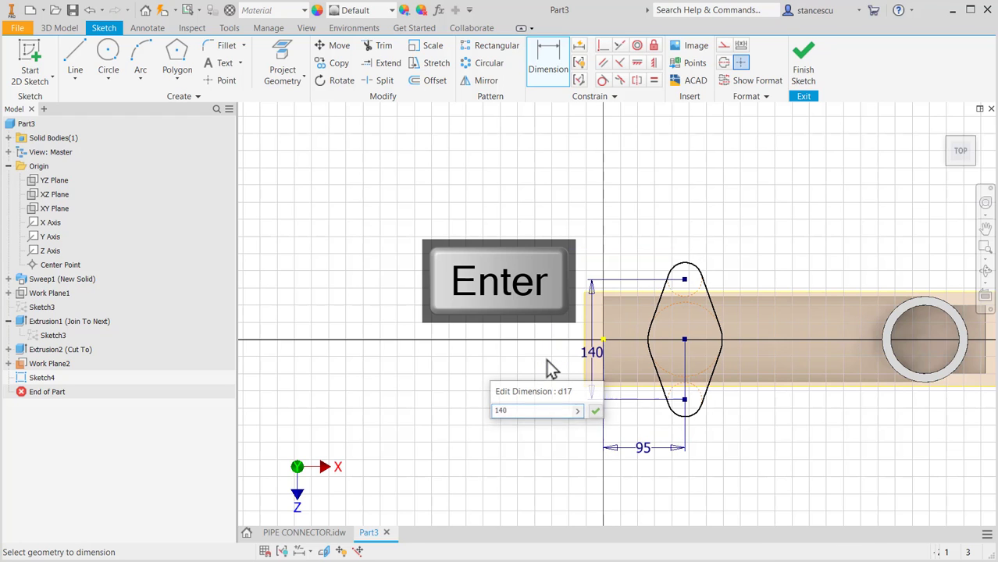
Dimension the radius of the flange profile's large side arc as 50 mm.
click(725, 340)
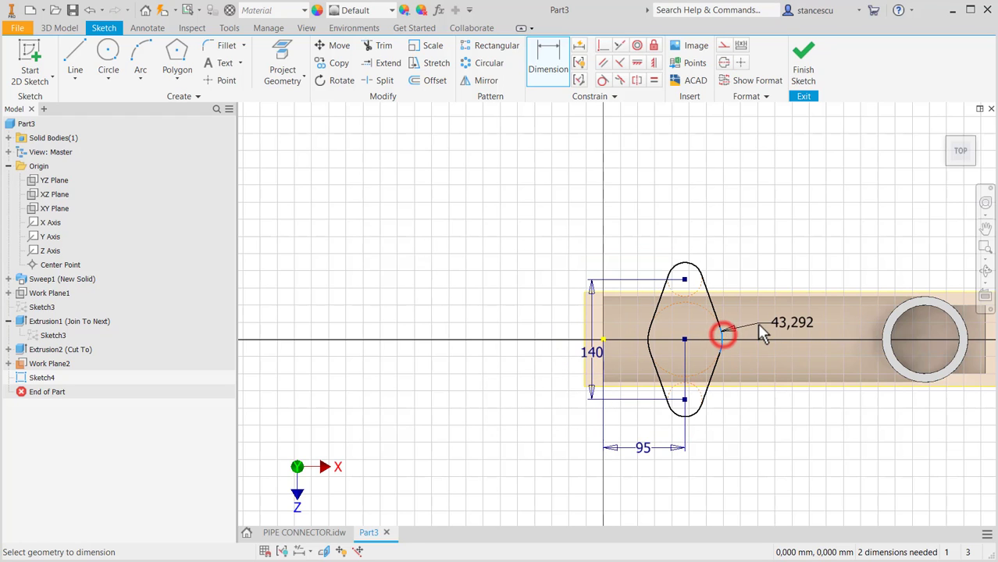
click(757, 323)
text(50)
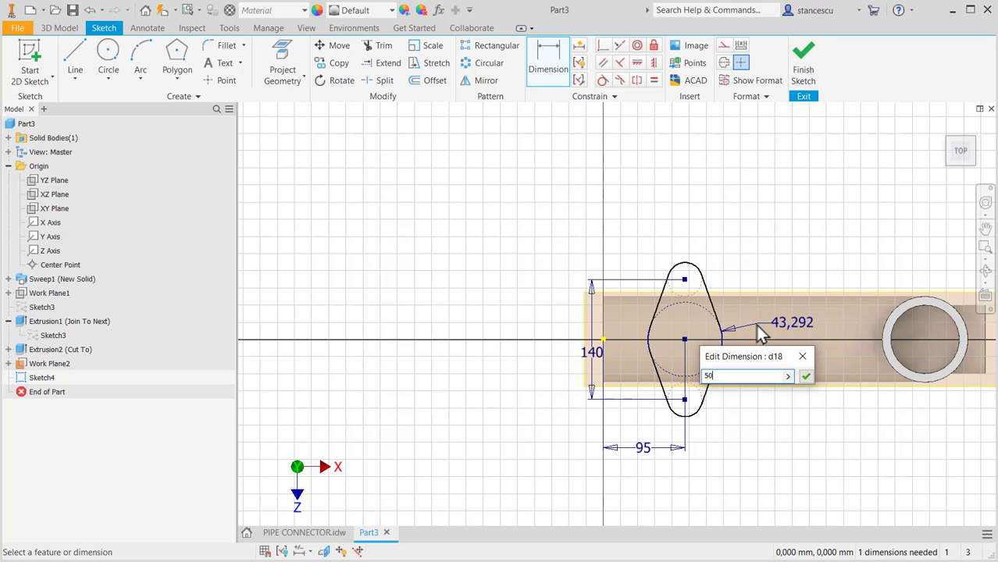
key(Return)
Dimension the radius of the flange profile's upper end arc as 20 mm and finish the sketch.
click(697, 273)
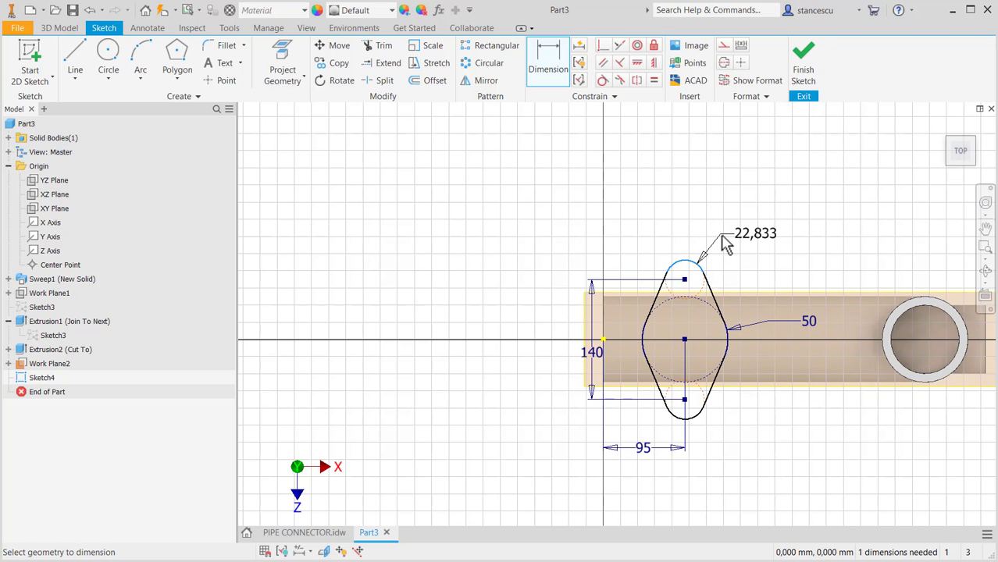
click(720, 237)
text(20)
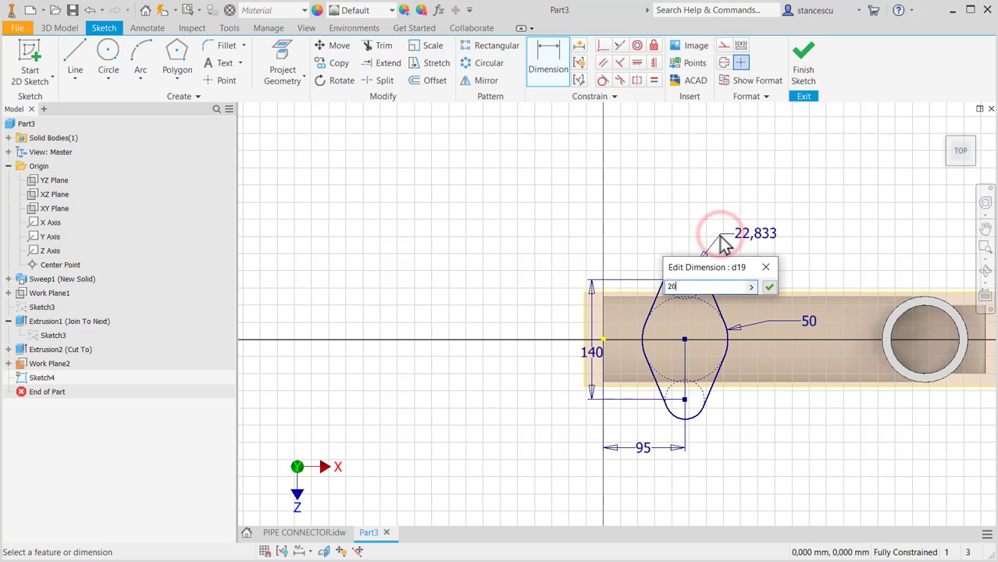
key(Return)
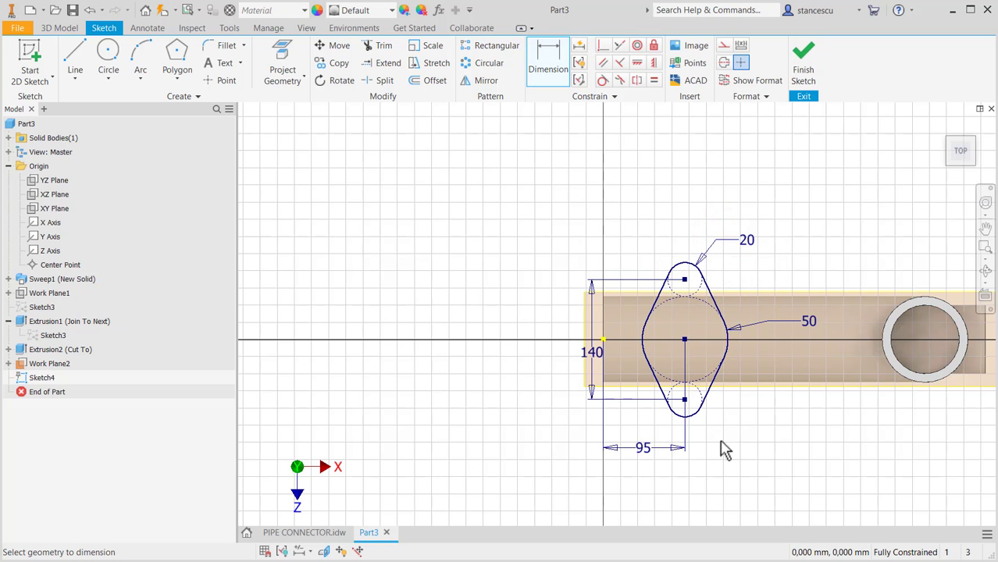
click(798, 68)
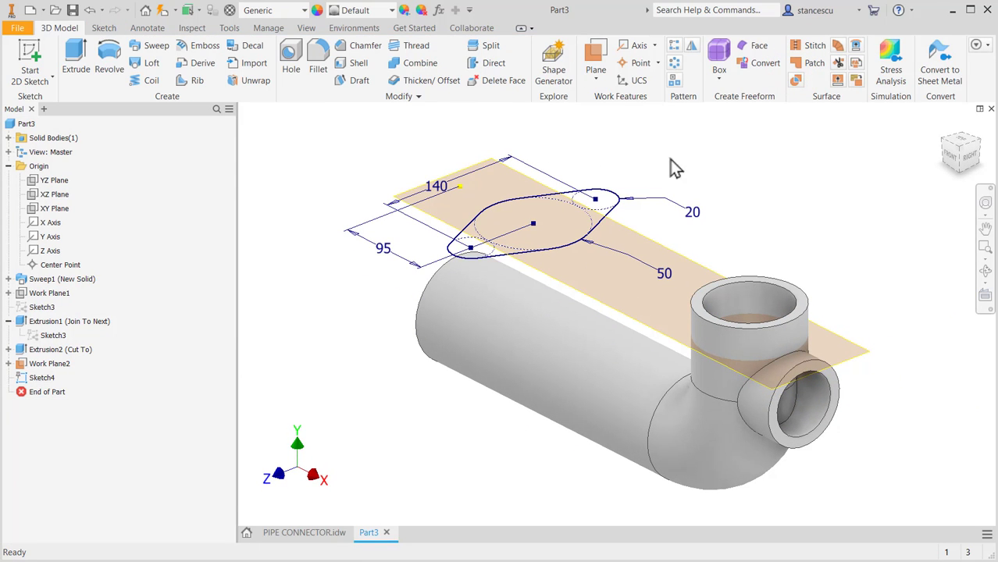
Extrude the two-hole flange profile 15 mm toward the main pipe, checking its thickness in the PIPE CONNECTOR drawing, and hide the work plane.
click(75, 55)
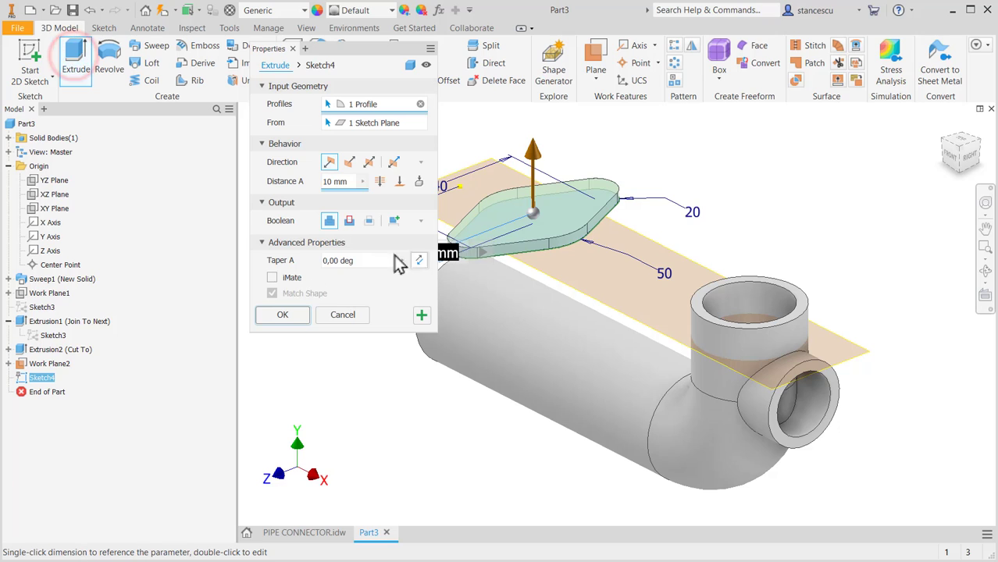
click(349, 163)
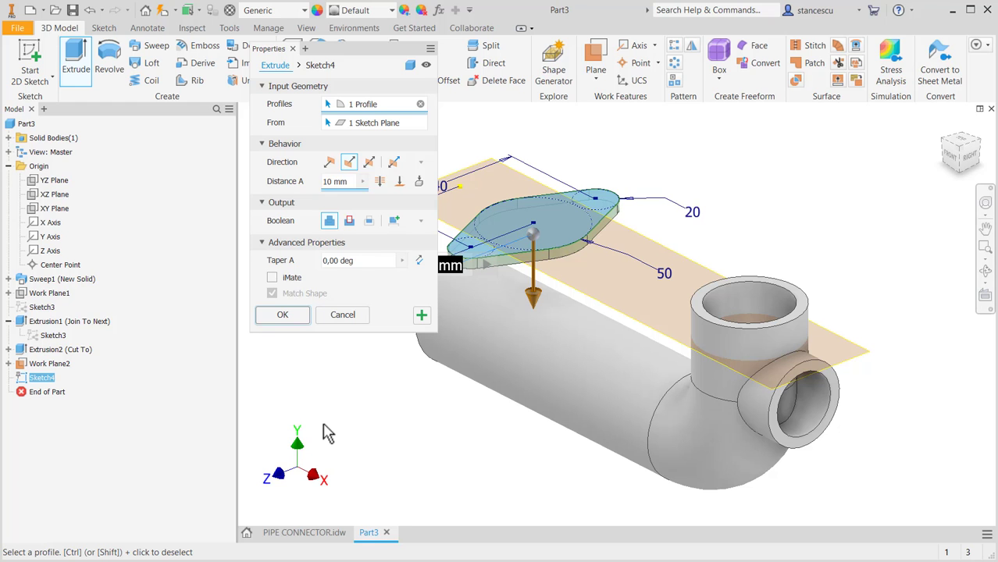
click(304, 534)
middle_drag(529, 183, 578, 216)
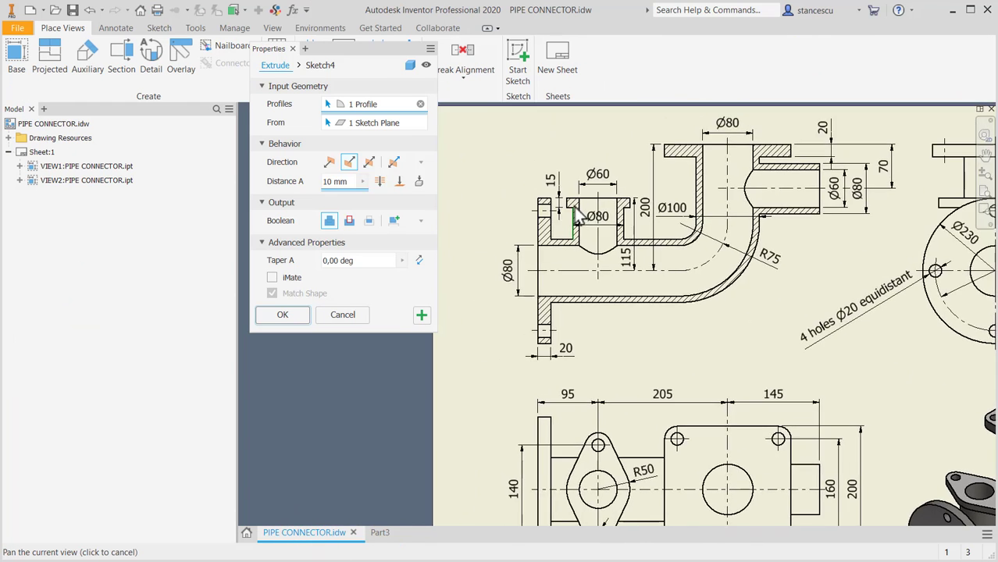
click(380, 533)
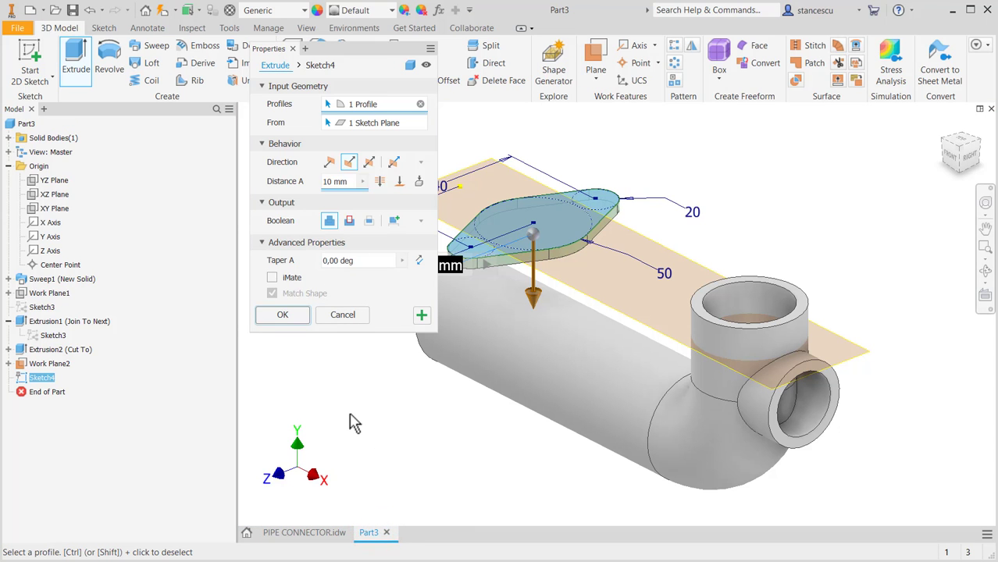
text(5)
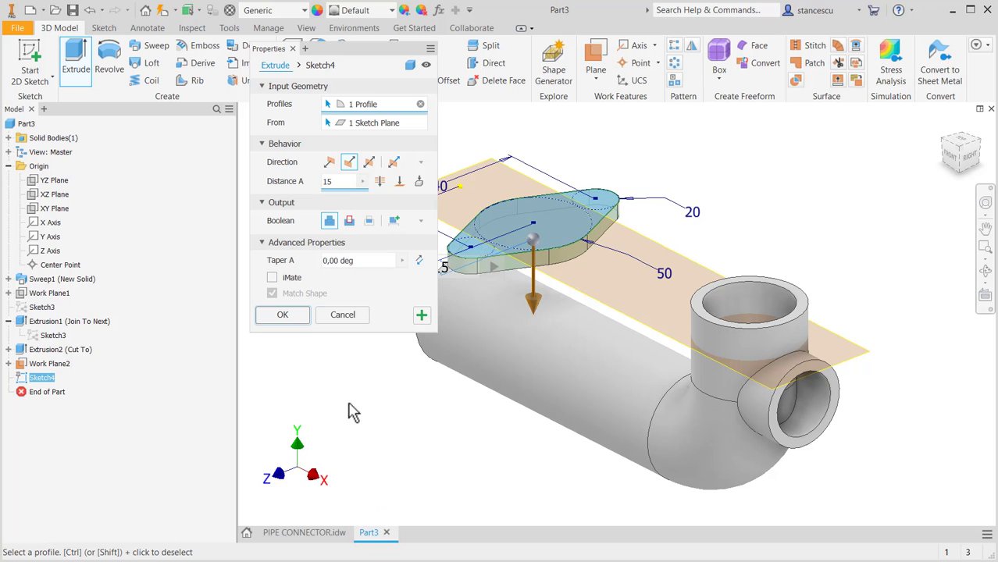
click(280, 315)
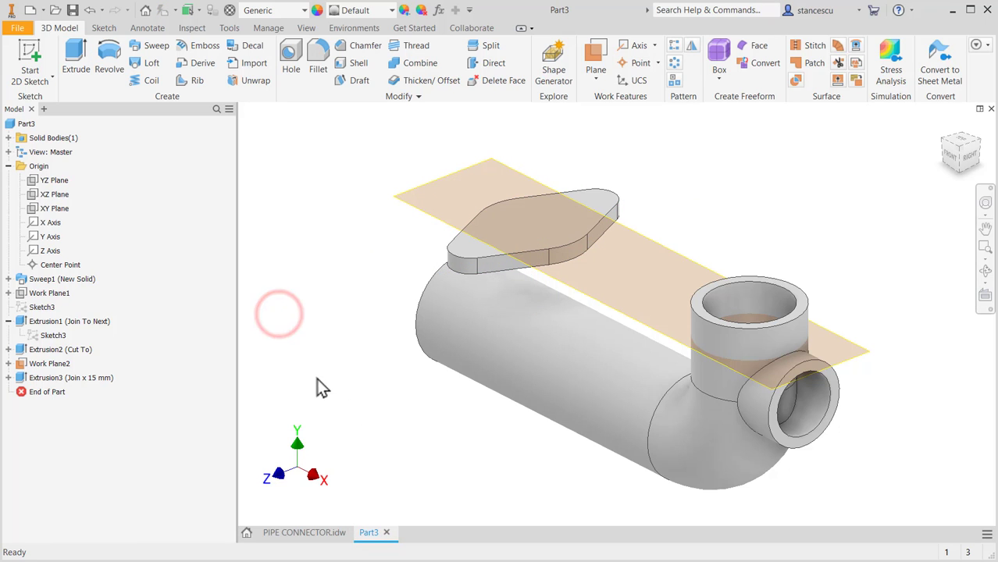
right_click(428, 219)
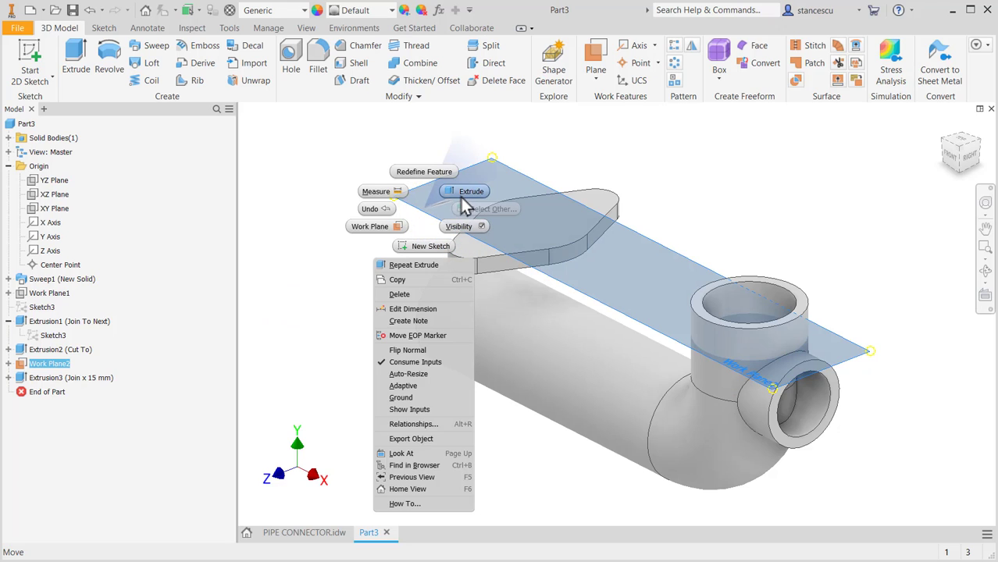
click(458, 225)
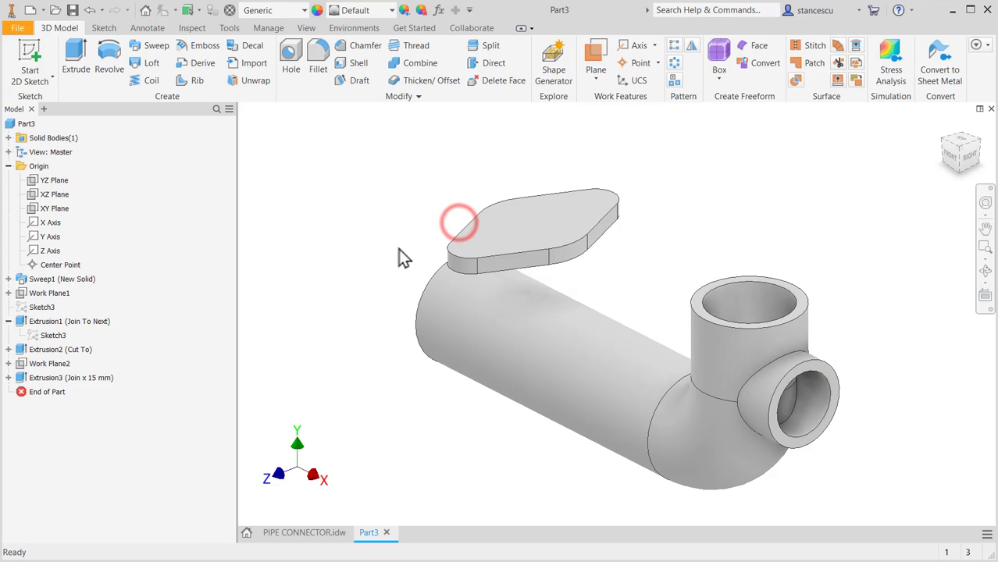
Start a sketch on the flange's outer face and check the upright outlet's diameters in the PIPE CONNECTOR drawing.
click(531, 228)
click(611, 216)
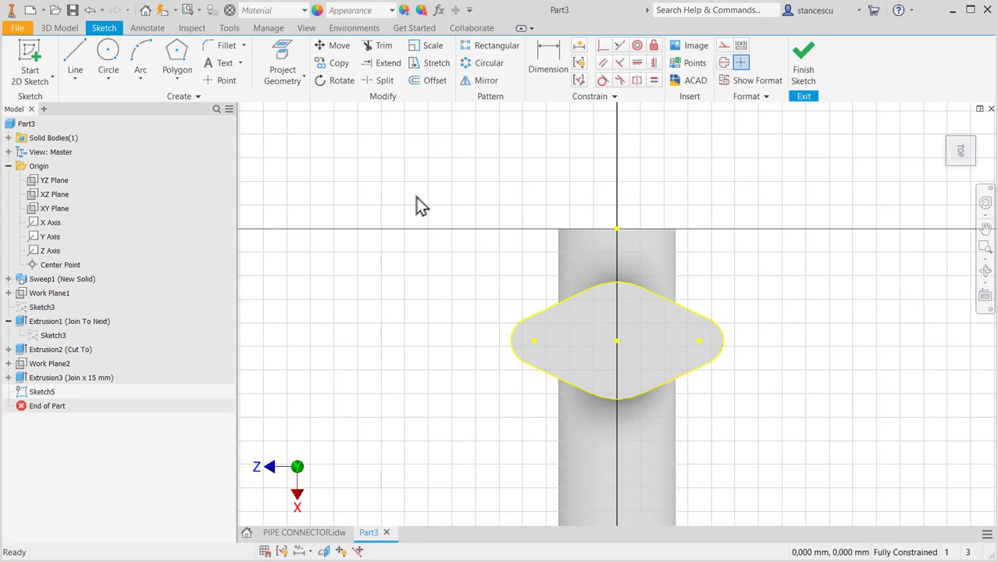
click(305, 533)
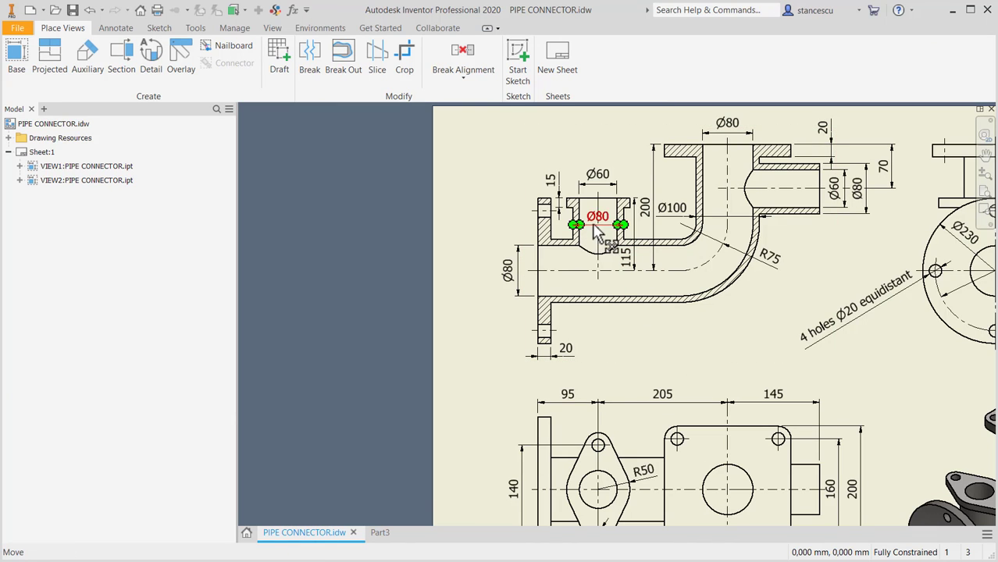
scroll(596, 222, up, 3)
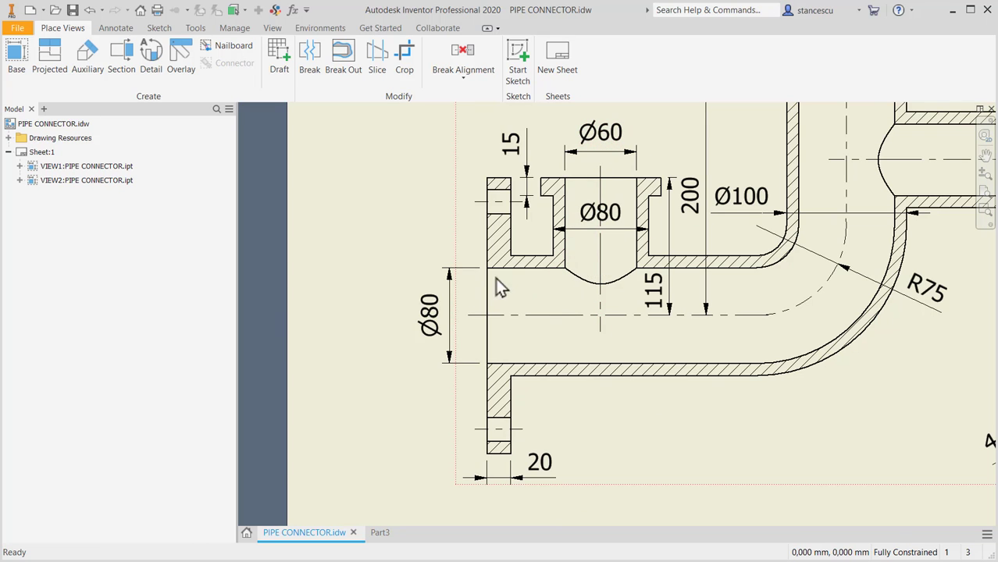
click(379, 533)
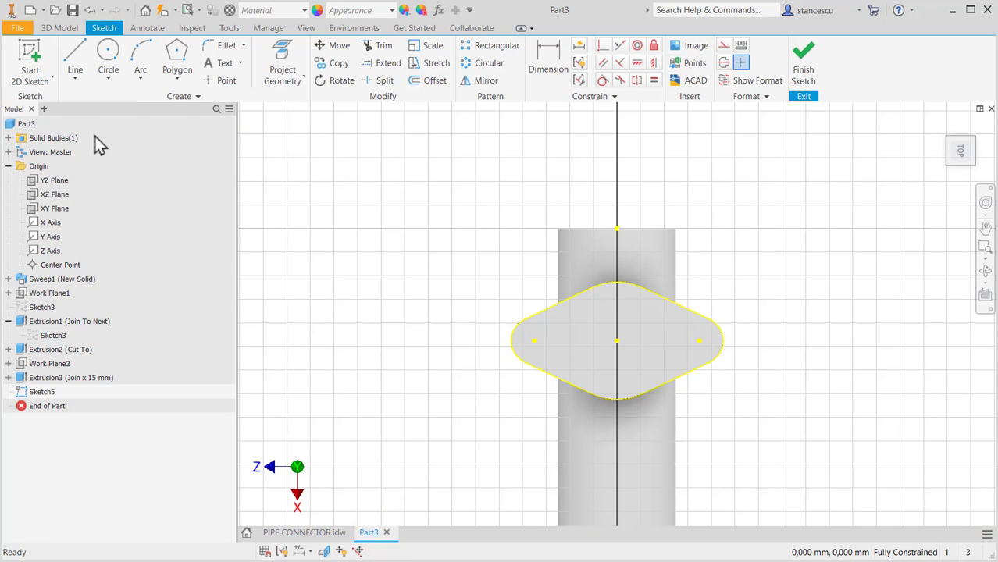
Sketch two concentric circles of 80 mm and 60 mm diameter at the flange's centre and finish the sketch.
click(109, 54)
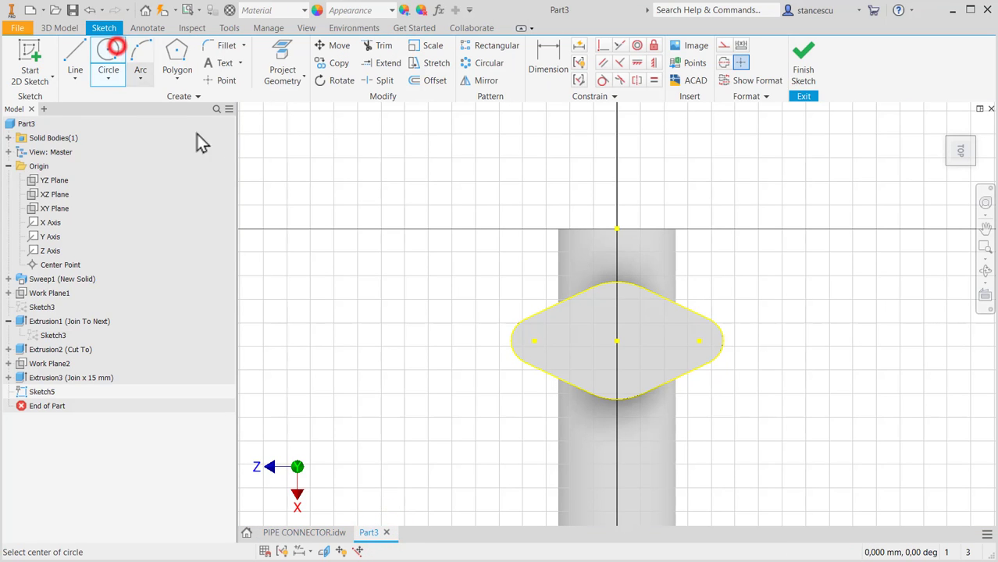
click(617, 342)
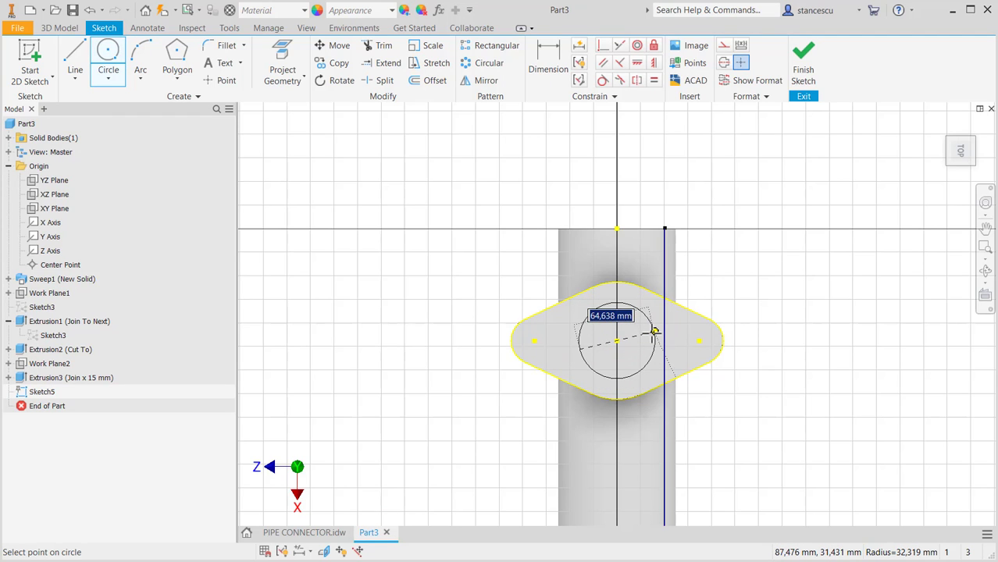
text(80)
key(Return)
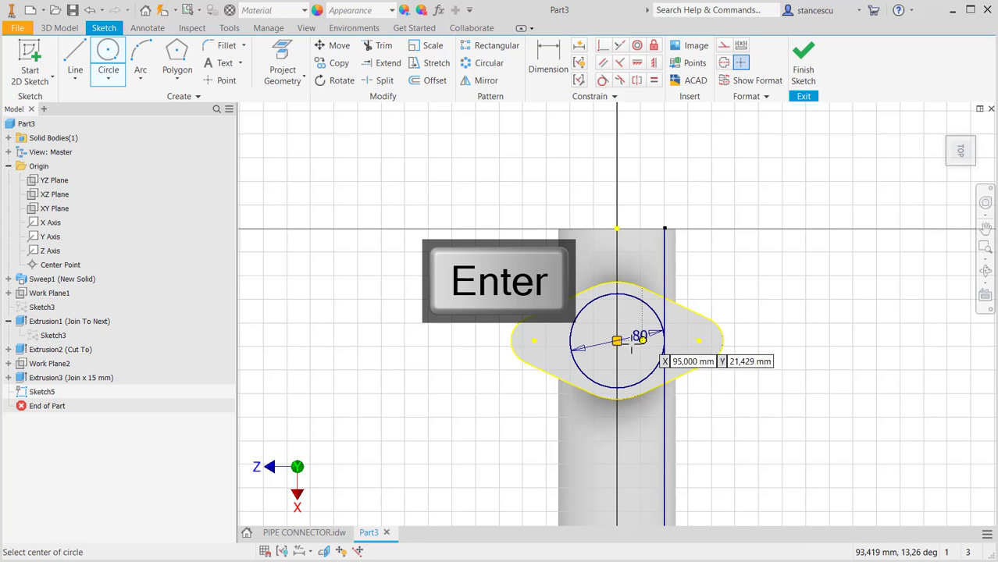
click(617, 341)
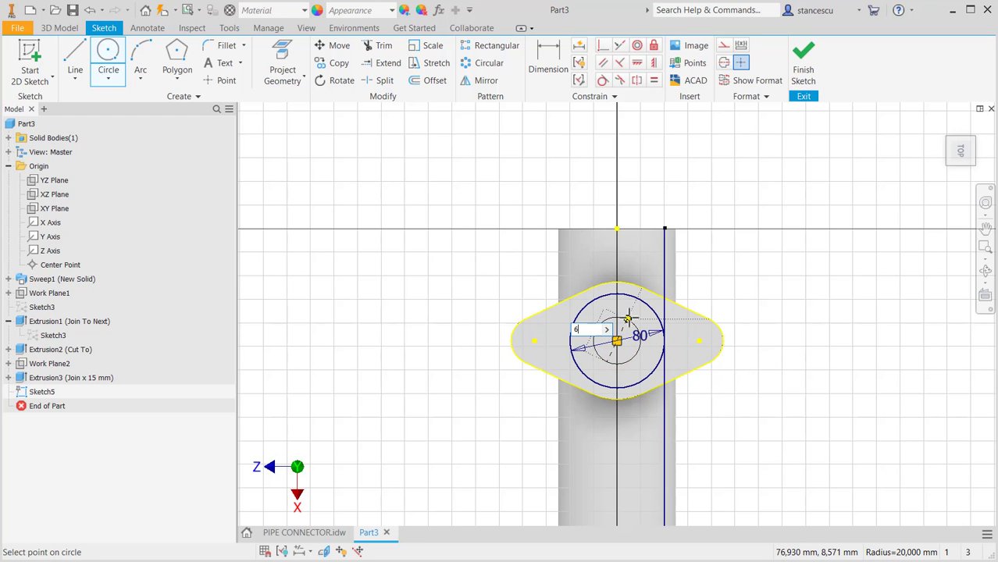
key(Return)
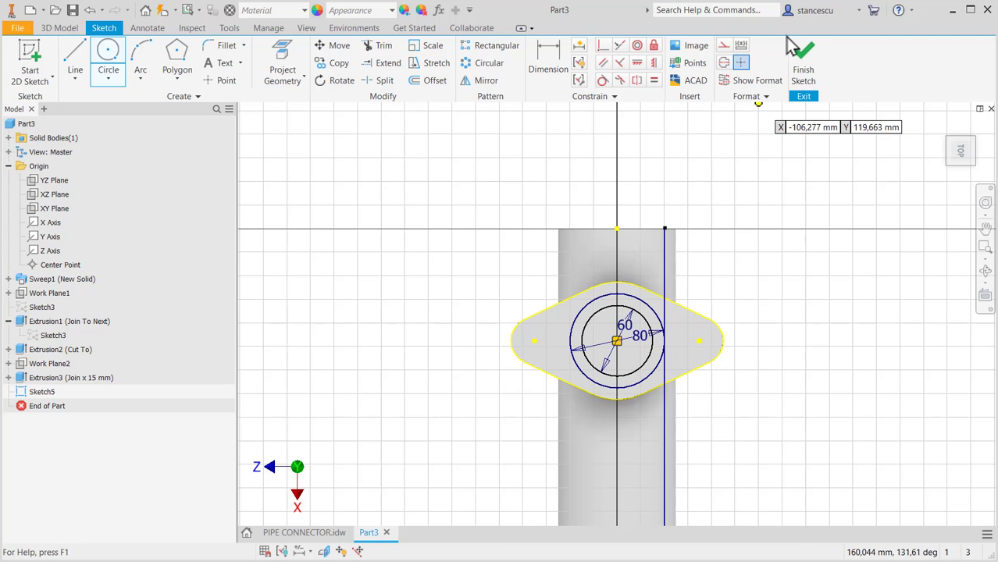
click(816, 69)
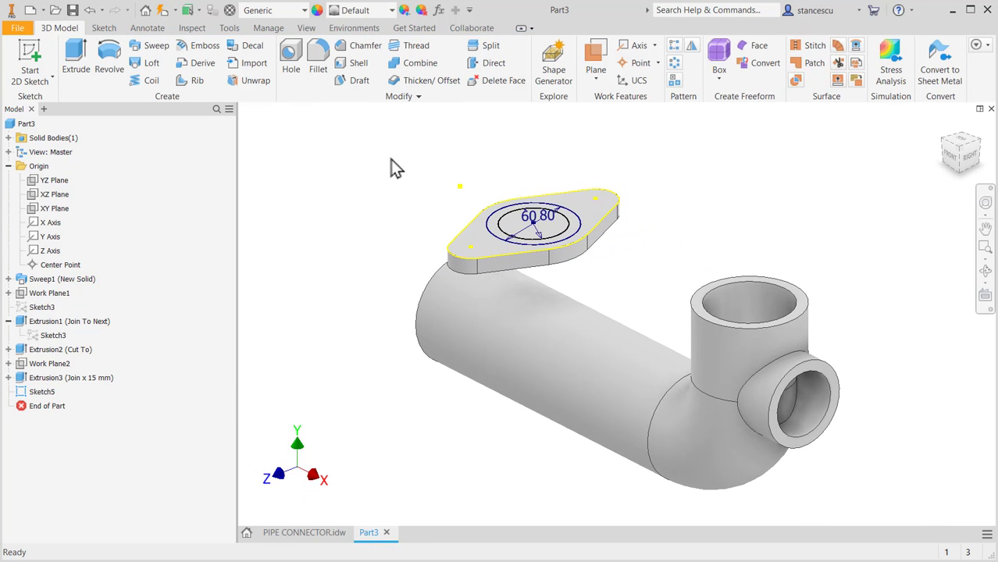
Extrude the full 80 mm circle area from the flange toward the main pipe with the To Next extent, joined to the body.
click(75, 69)
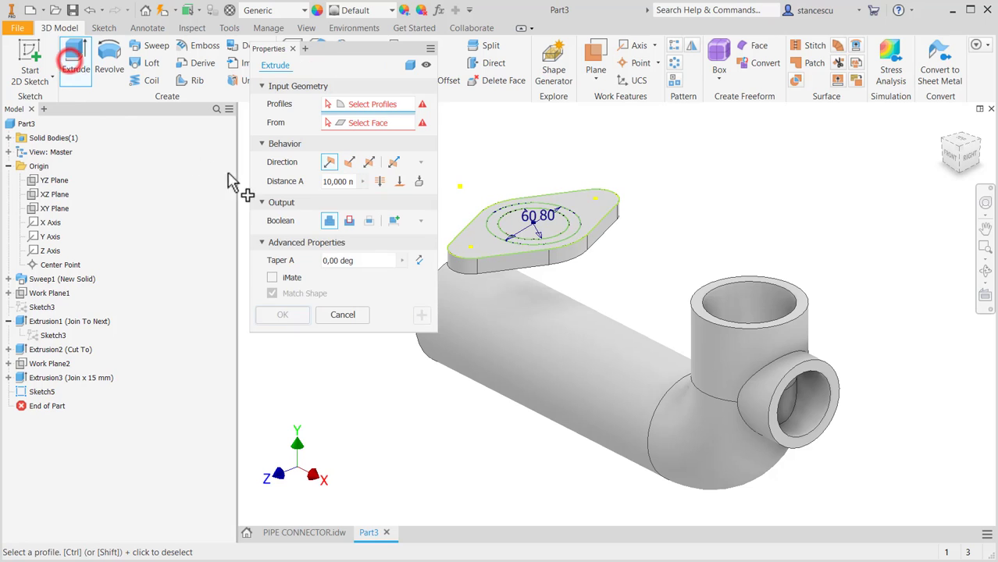
click(579, 223)
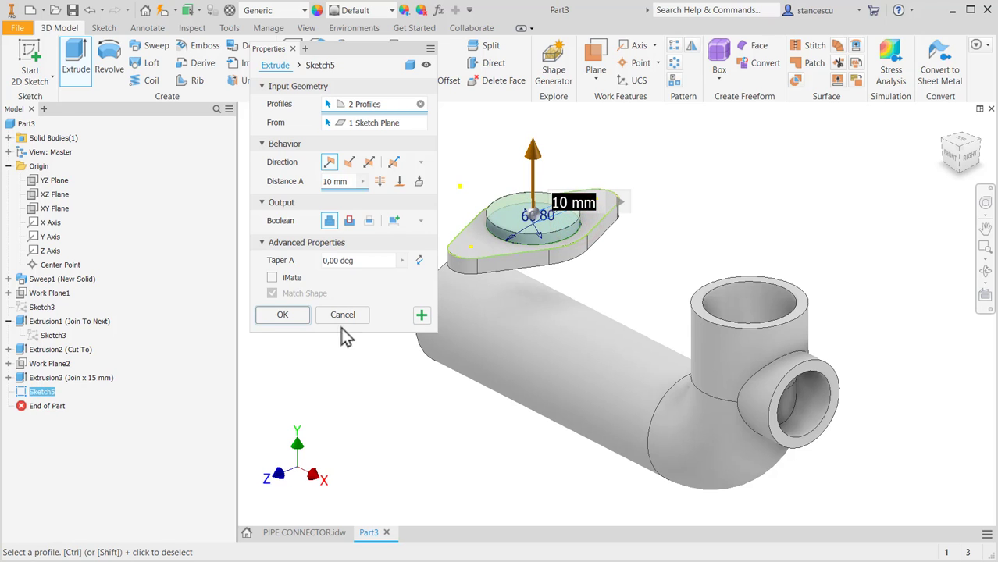
click(349, 162)
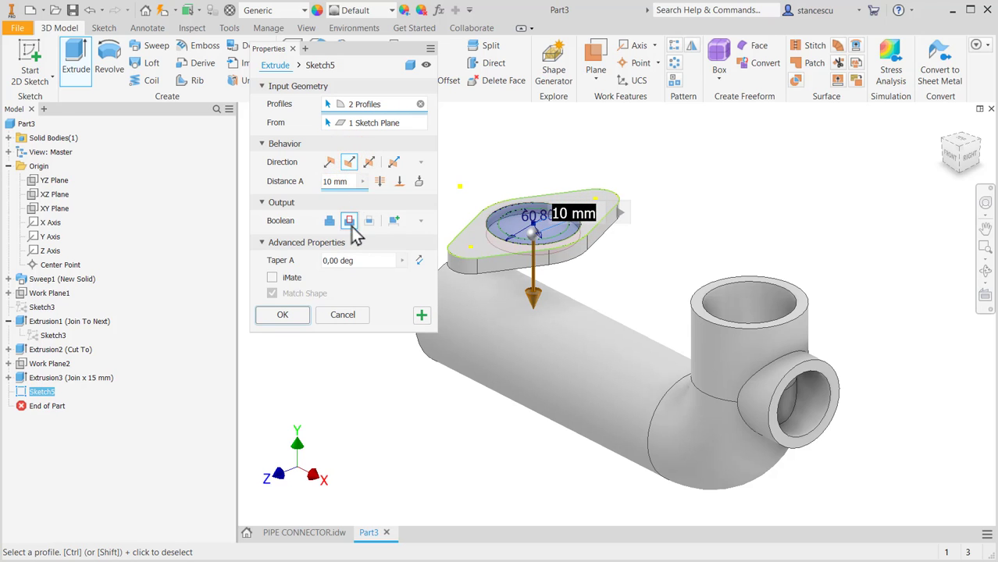
click(329, 220)
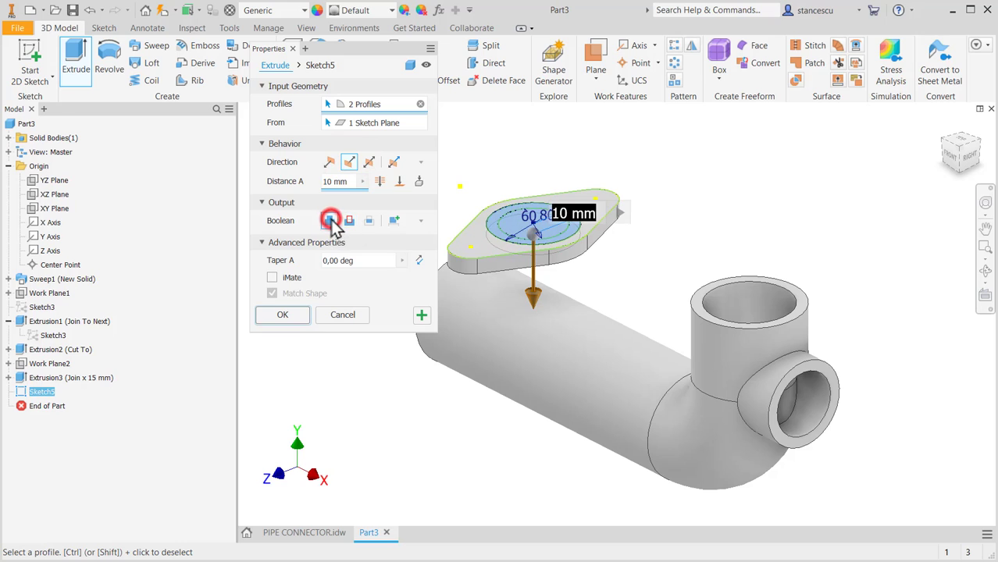
click(418, 182)
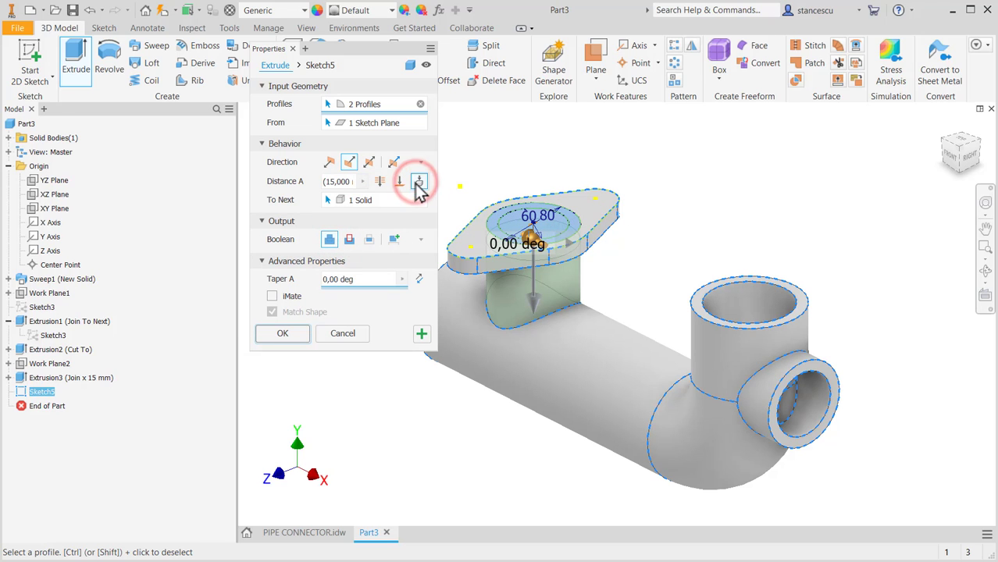
click(420, 335)
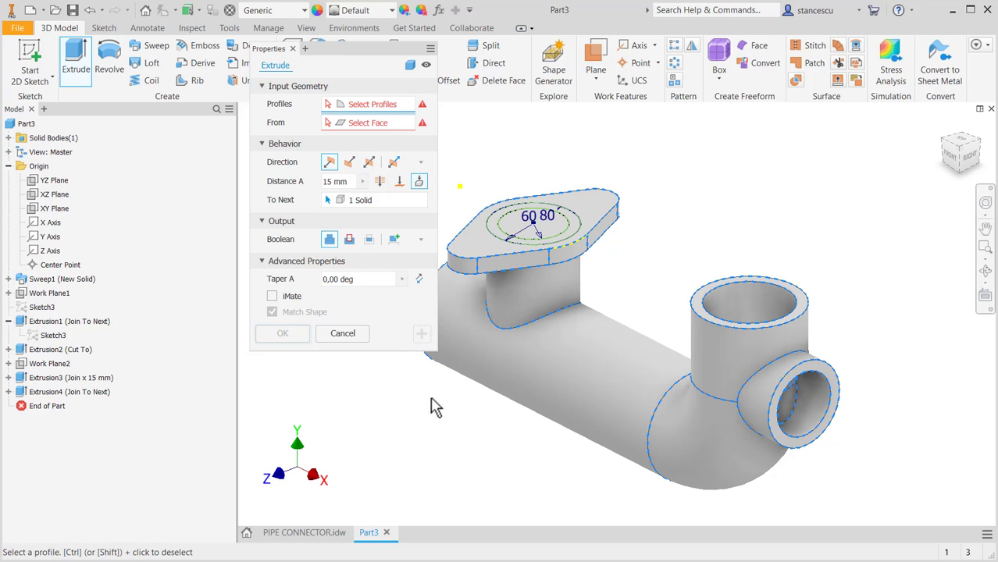
Cut the 60 mm circle through the upright outlet up to the main pipe's inner face and restore the home view.
click(515, 227)
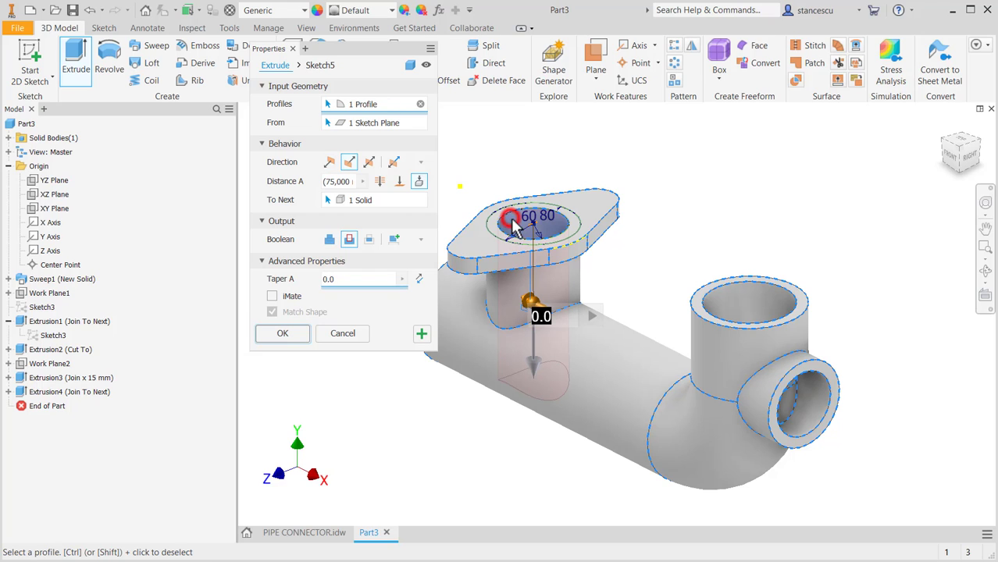
click(350, 240)
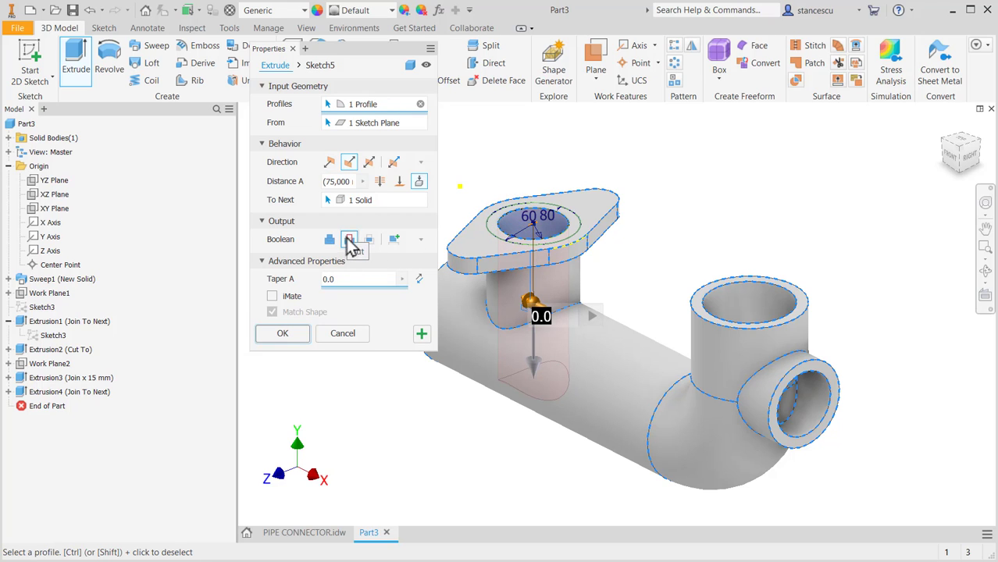
click(398, 182)
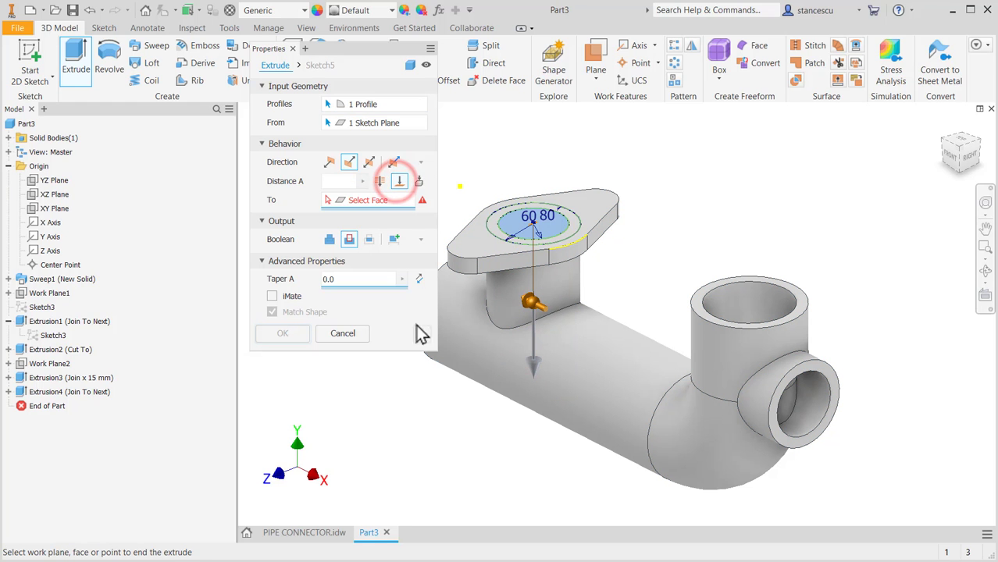
shift+middle_drag(446, 392, 600, 354)
click(601, 355)
shift+middle_drag(705, 384, 599, 374)
click(306, 338)
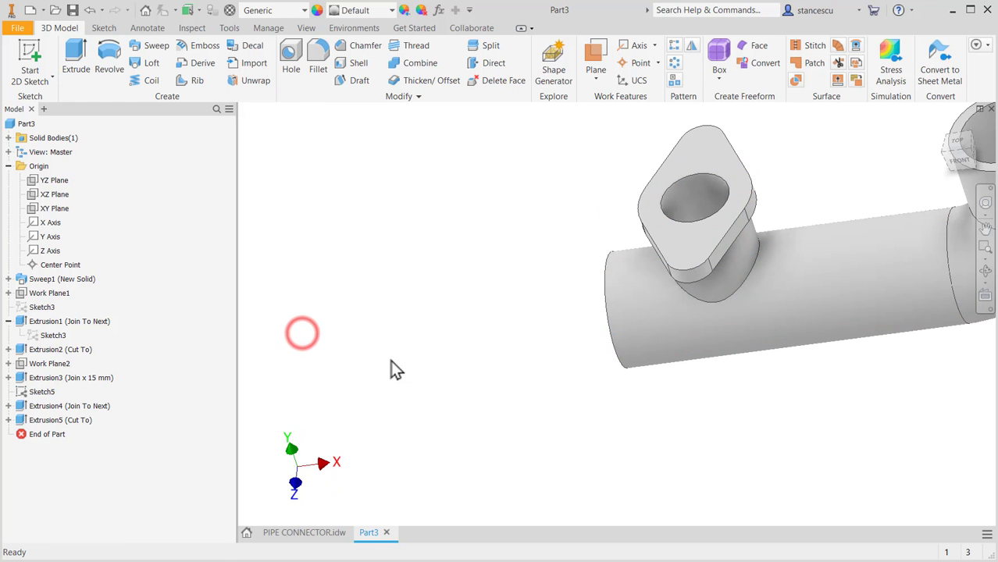
shift+middle_drag(535, 374, 463, 312)
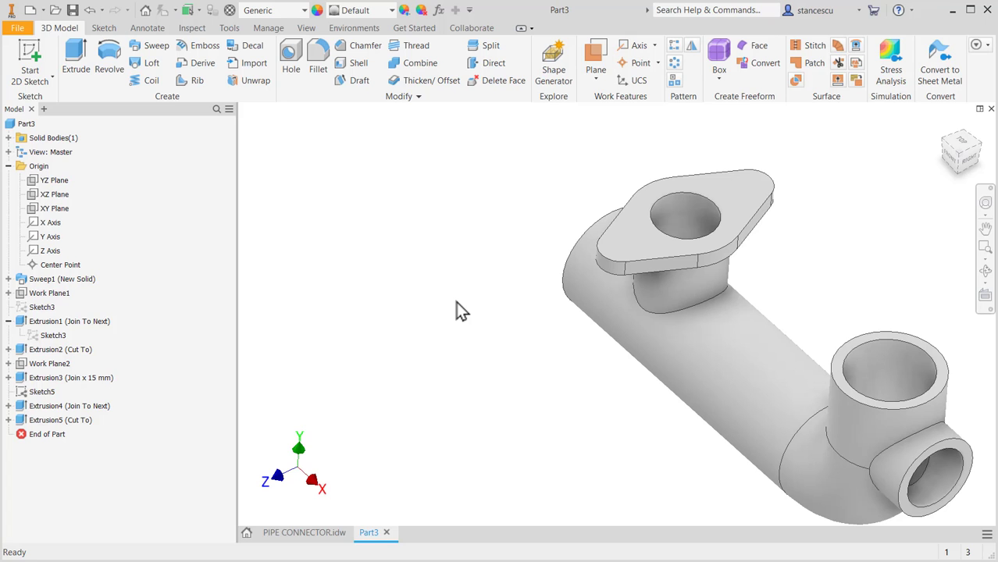
key(F6)
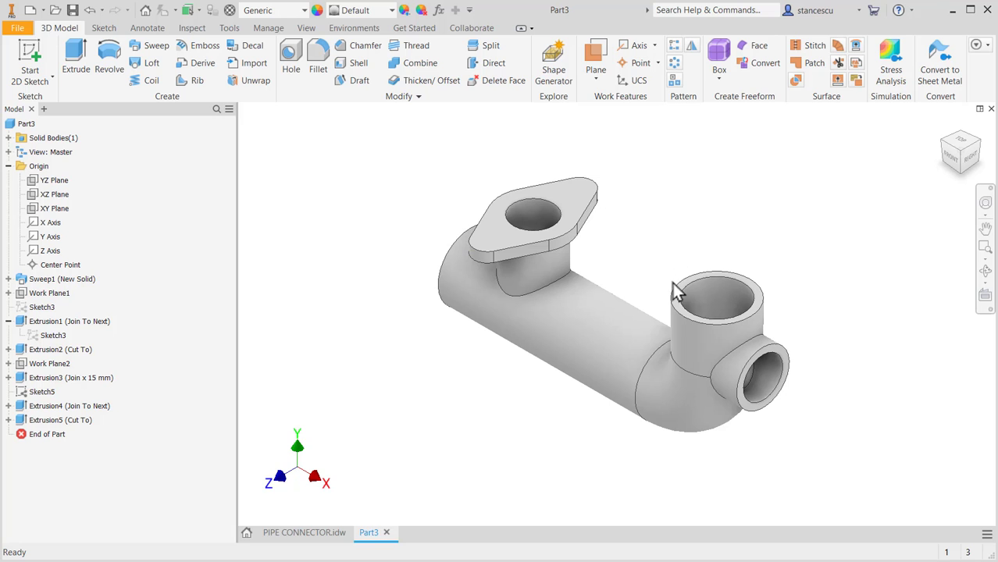
Examine the square flange's size, hole spacing, corner radii and thickness in the PIPE CONNECTOR drawing and return to the part's large upright outlet.
click(313, 532)
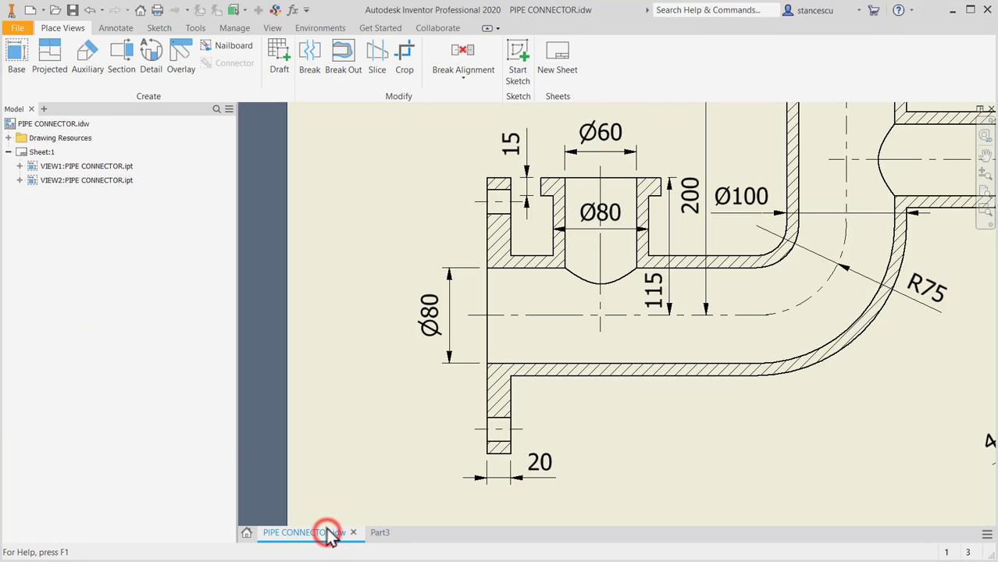
scroll(761, 291, down, 3)
mouse_move(767, 281)
middle_down()
mouse_move(551, 289)
mouse_move(537, 195)
middle_up()
middle_drag(629, 349, 638, 250)
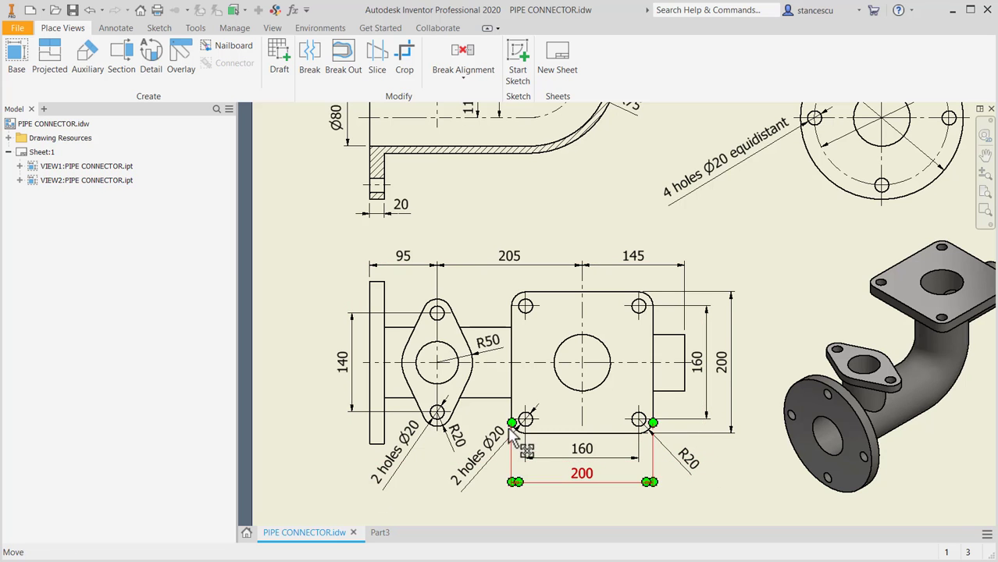
middle_drag(661, 308, 661, 392)
middle_drag(625, 190, 653, 353)
middle_drag(551, 425, 557, 355)
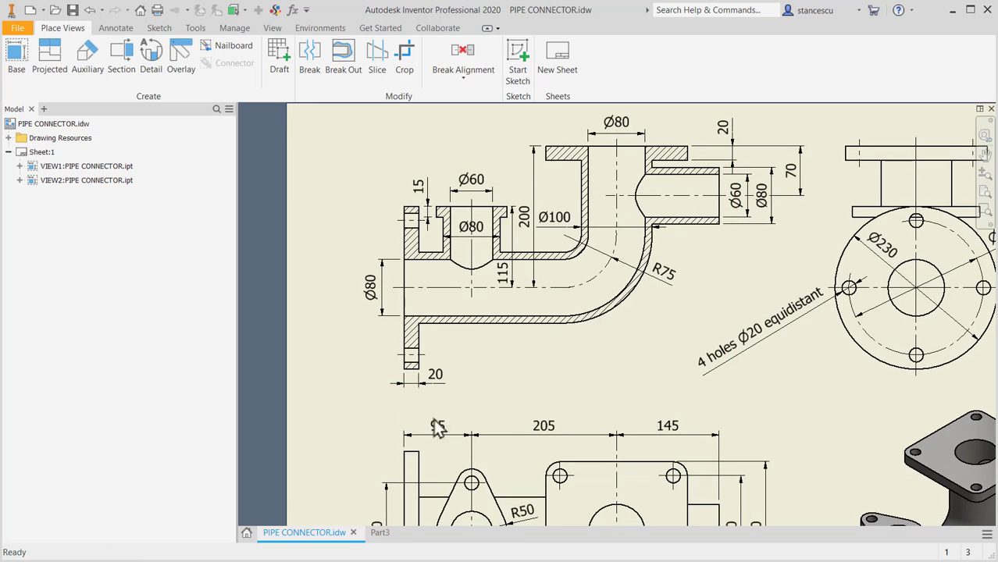
click(381, 533)
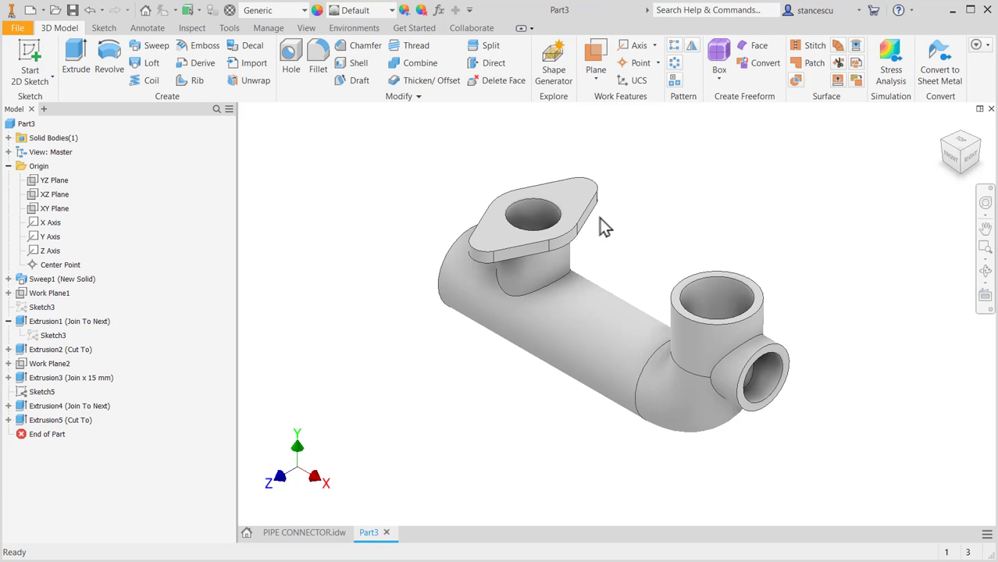
scroll(754, 258, up, 3)
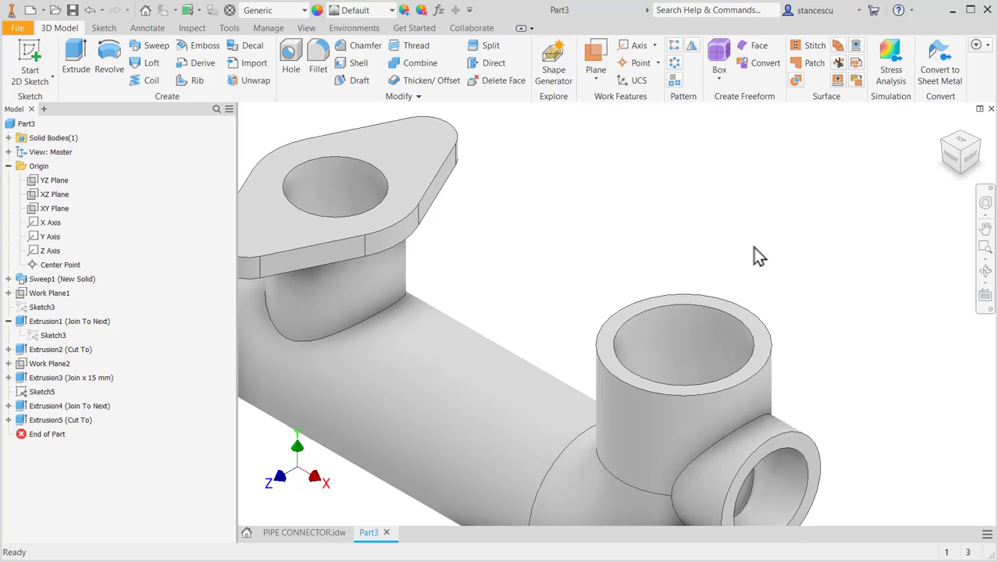
Start a sketch on the large upright outlet's end face and draw a four-sided polygon about 112 mm wide, centred on the outlet.
click(757, 327)
click(787, 315)
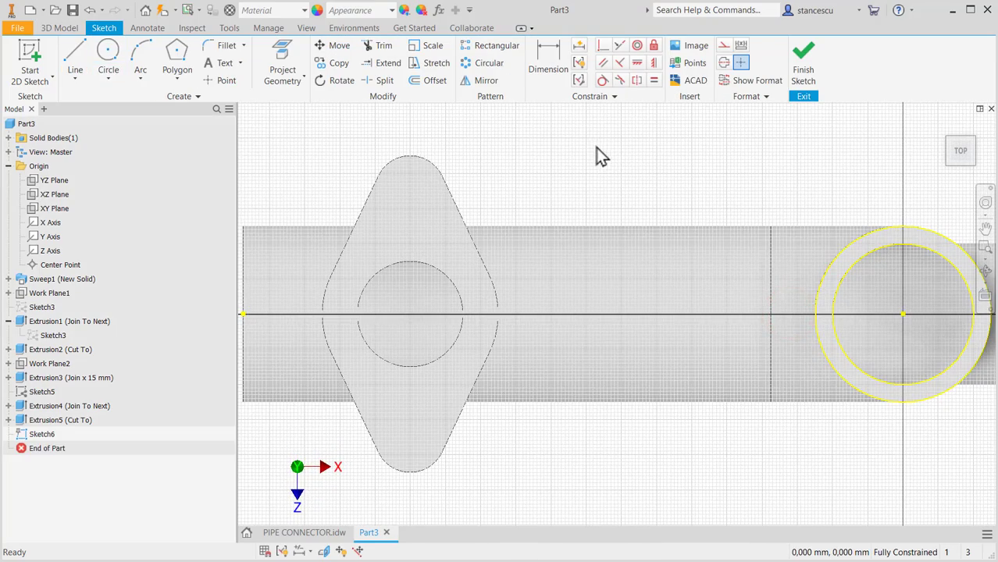
click(176, 52)
text(4)
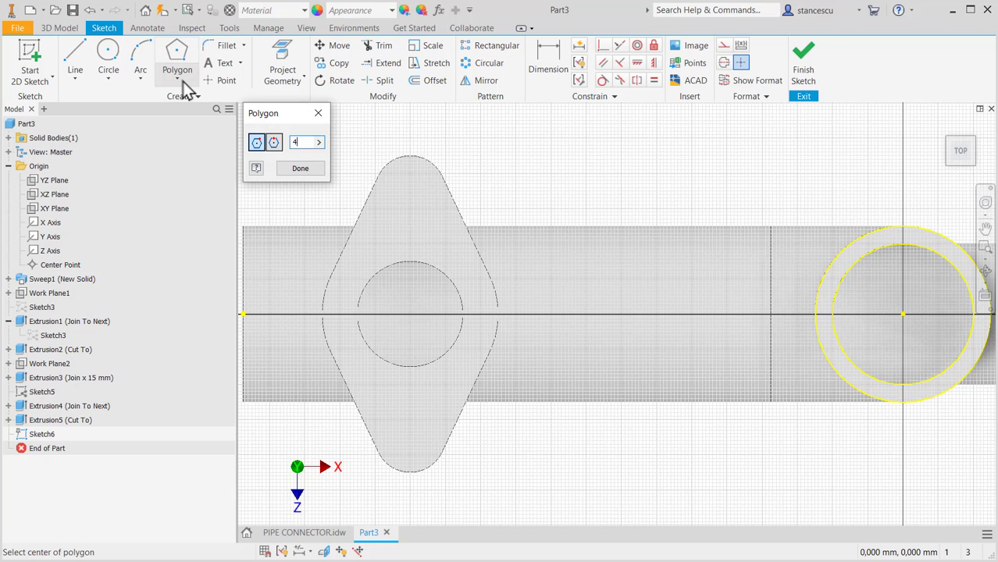
click(902, 315)
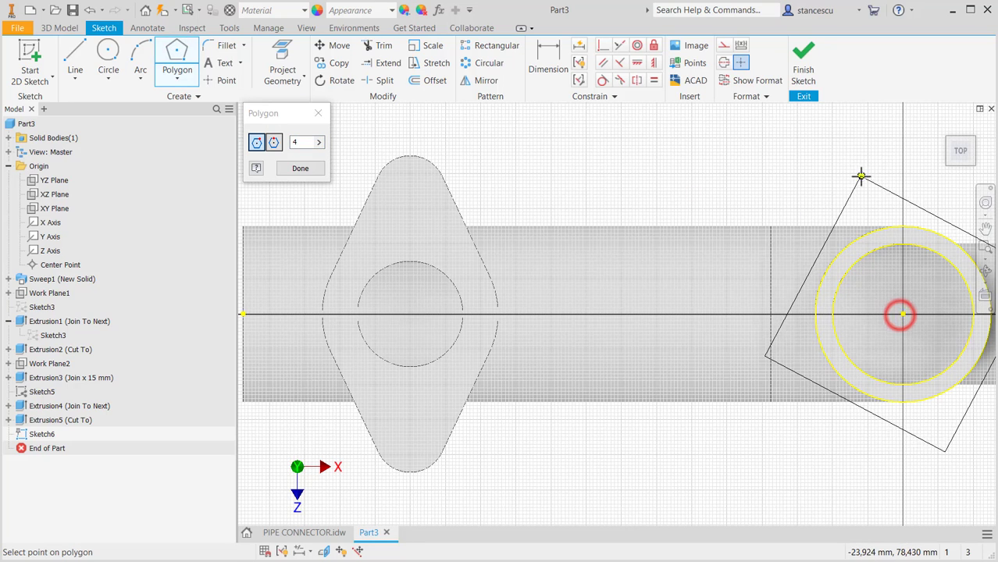
middle_drag(862, 175, 652, 171)
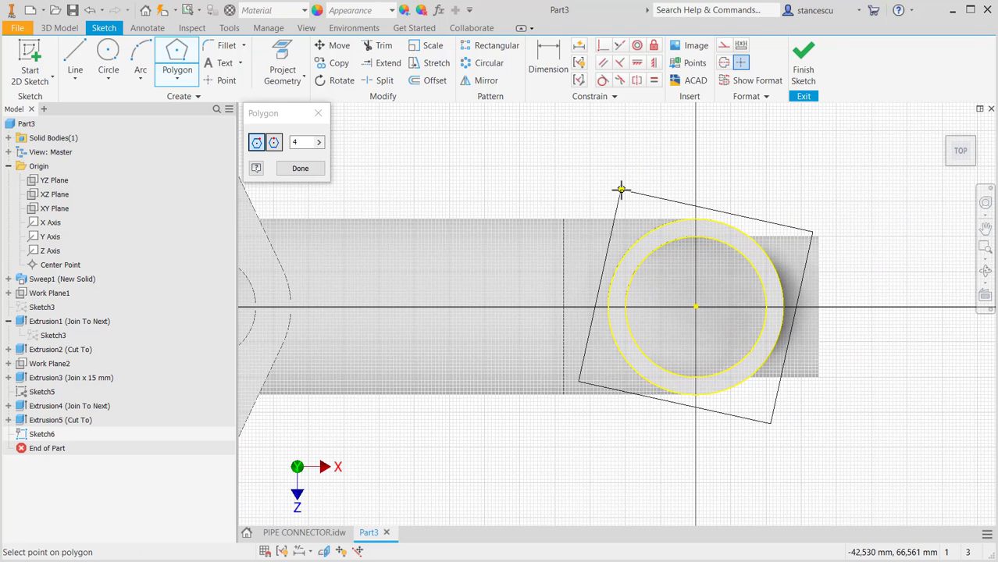
click(617, 192)
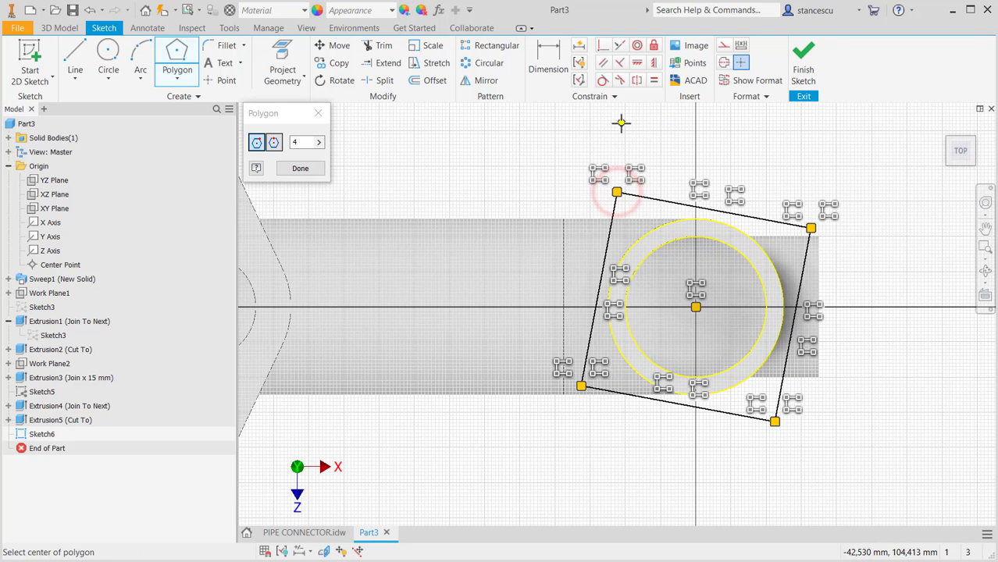
Constrain one side of the square horizontal, set its side length to 200 mm, and finish the sketch.
click(638, 64)
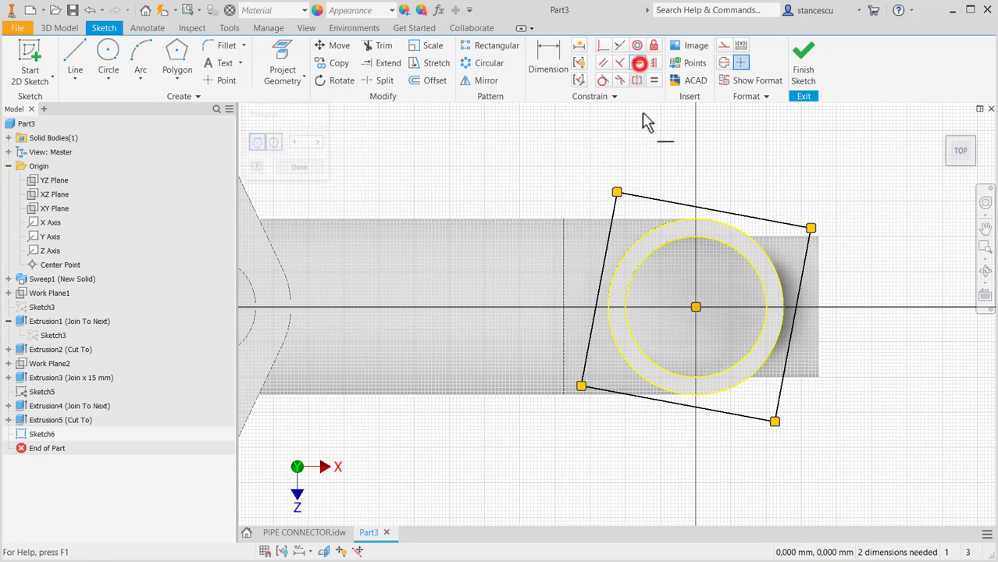
click(652, 198)
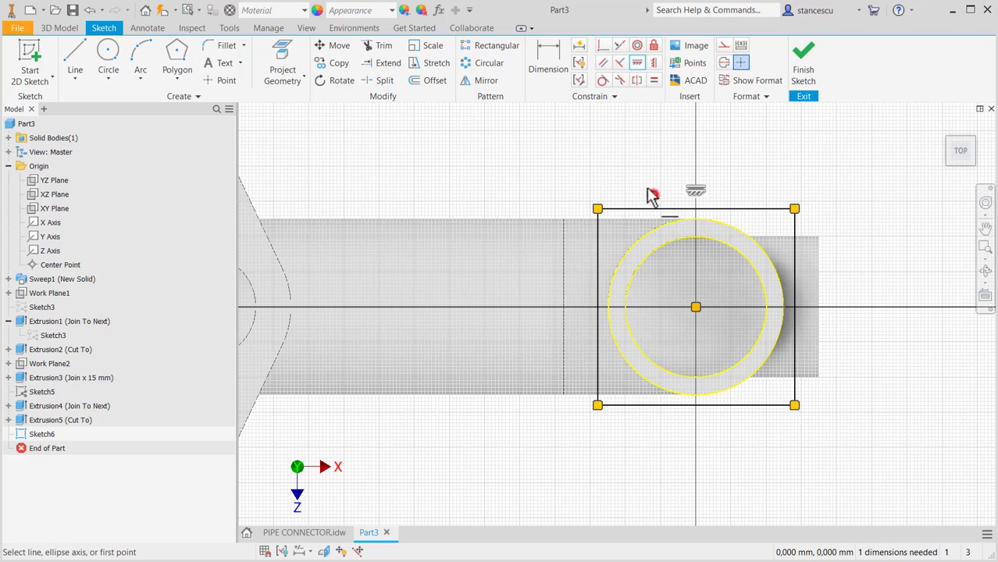
click(552, 63)
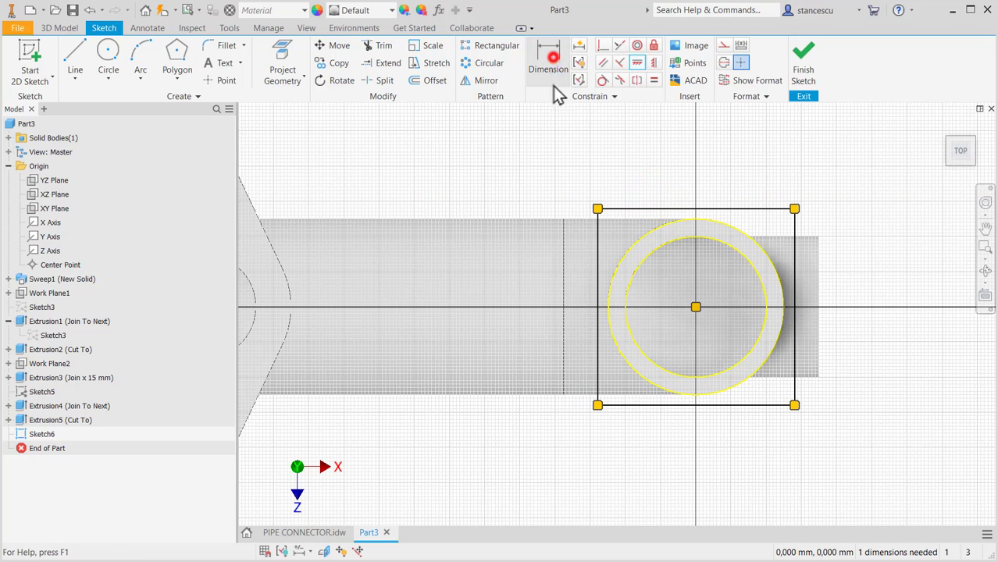
click(657, 208)
click(657, 155)
text(200)
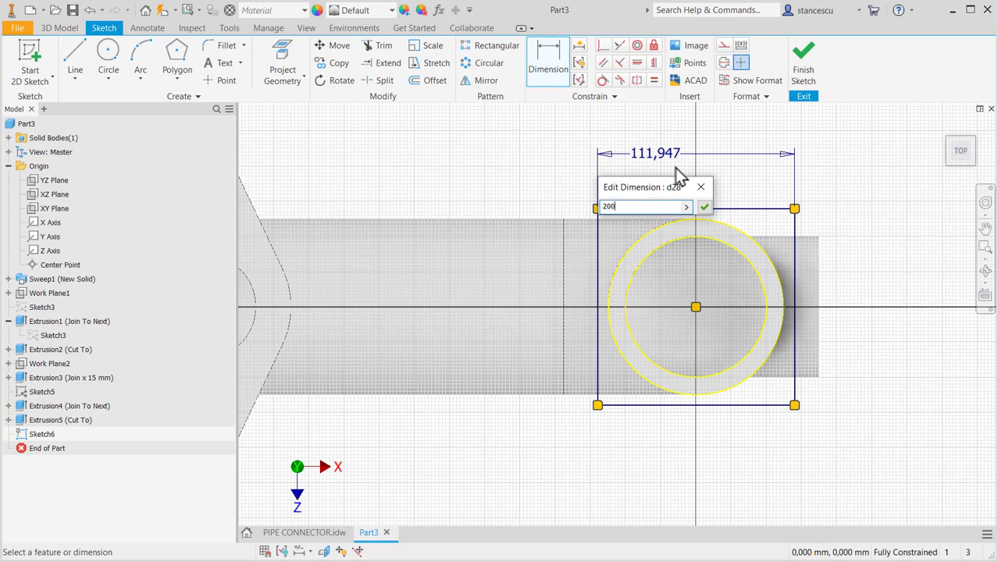
key(Return)
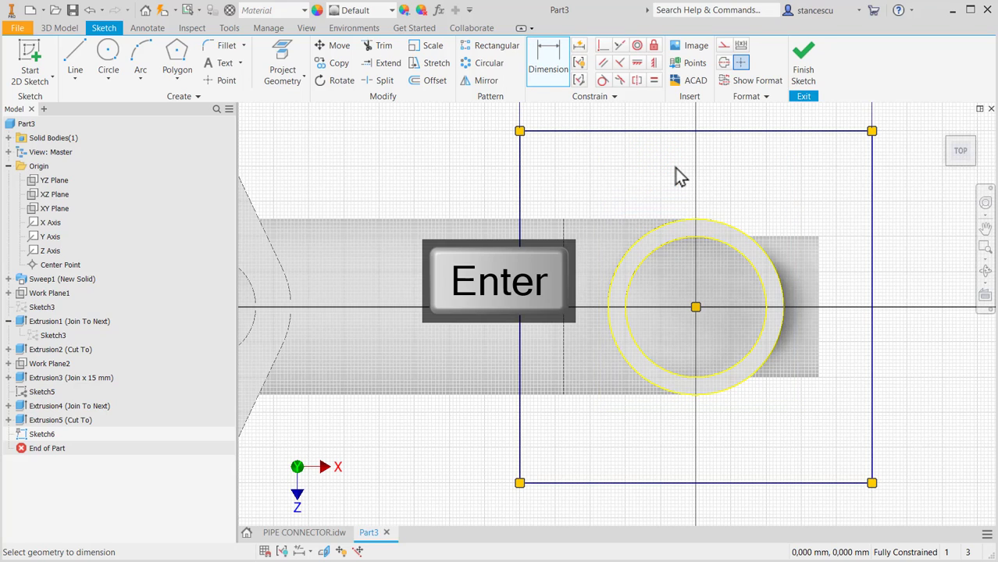
click(804, 64)
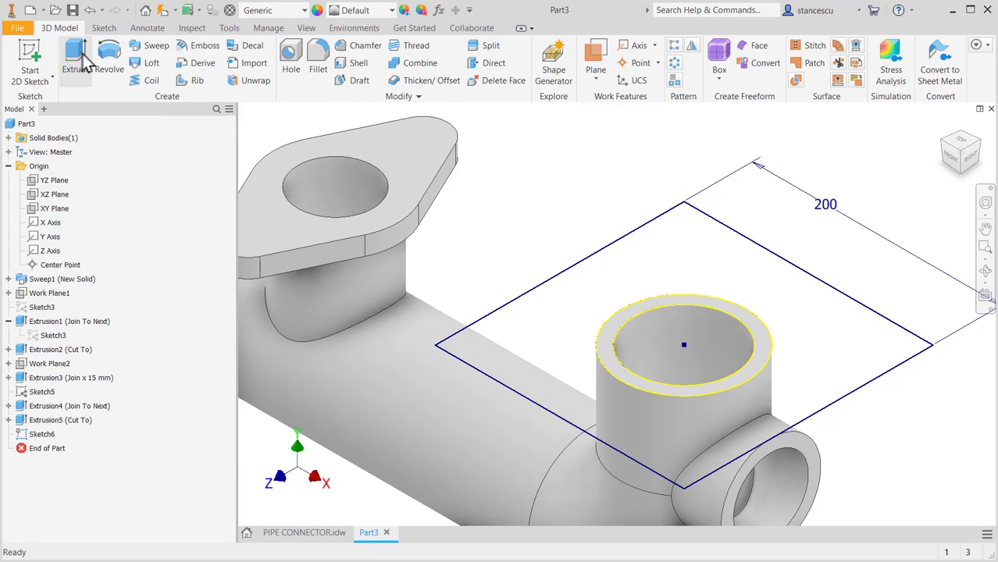
Extrude the square area around the outlet 20 mm downward from the sketch plane, joined to the body.
click(82, 62)
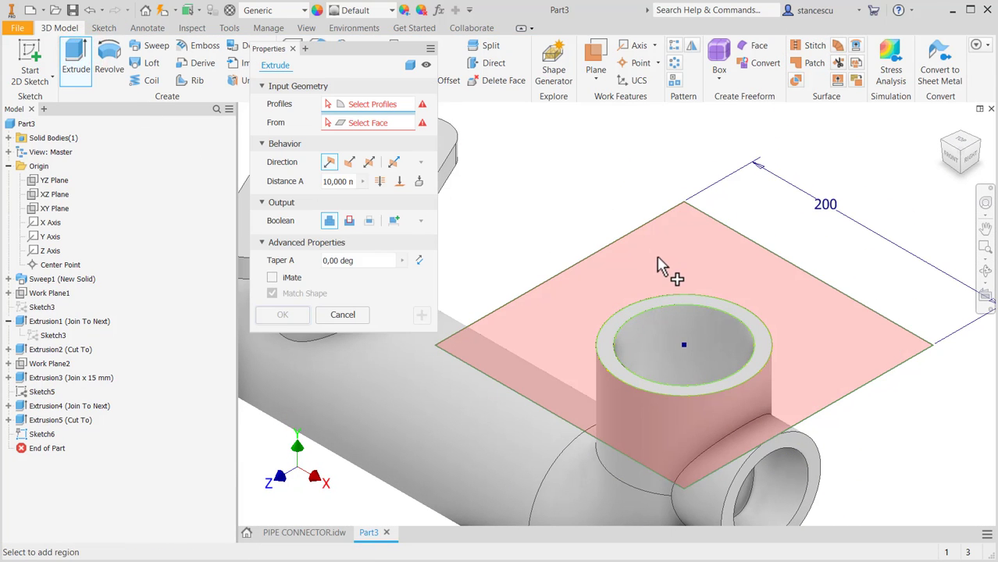
click(659, 267)
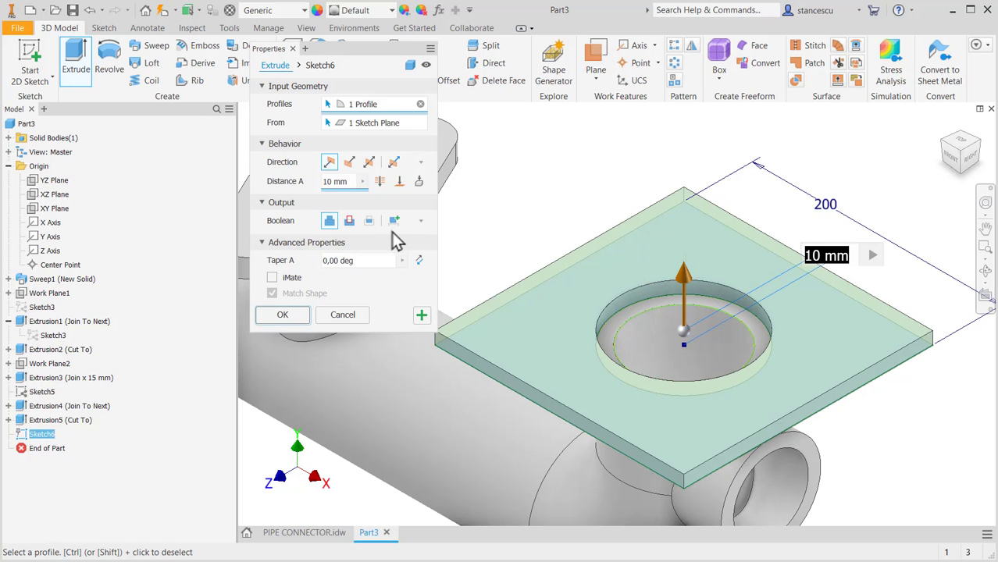
click(349, 162)
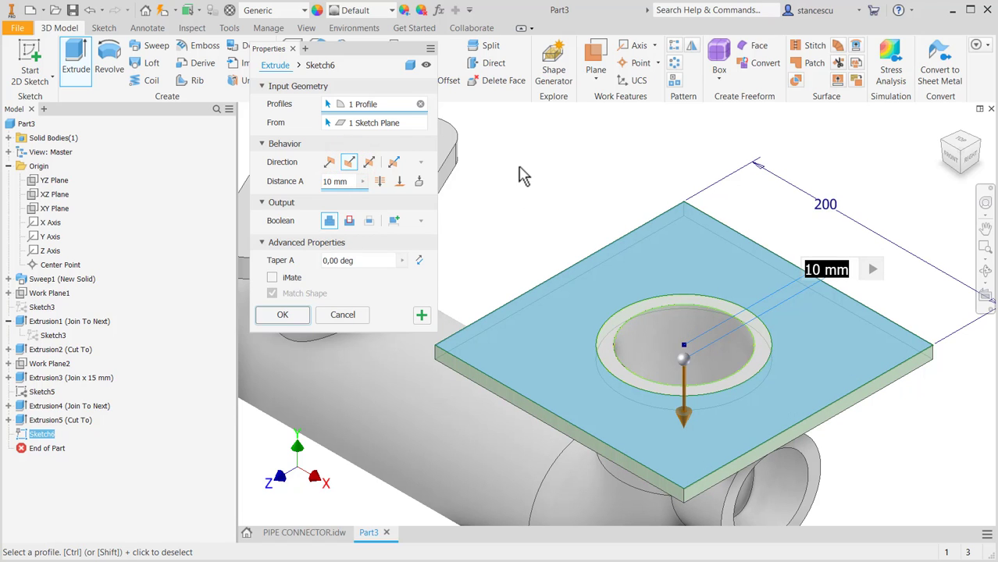
text(20)
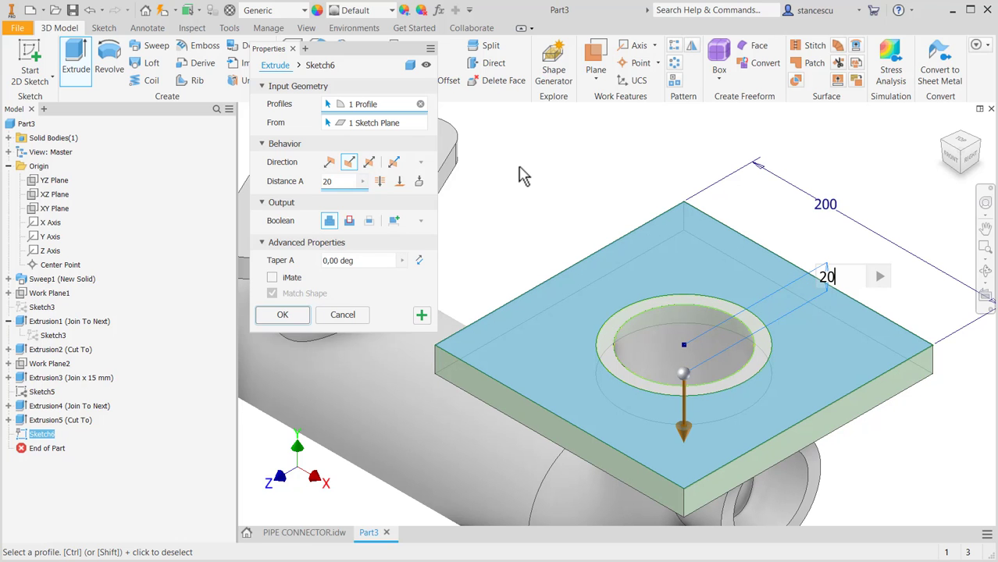
click(267, 314)
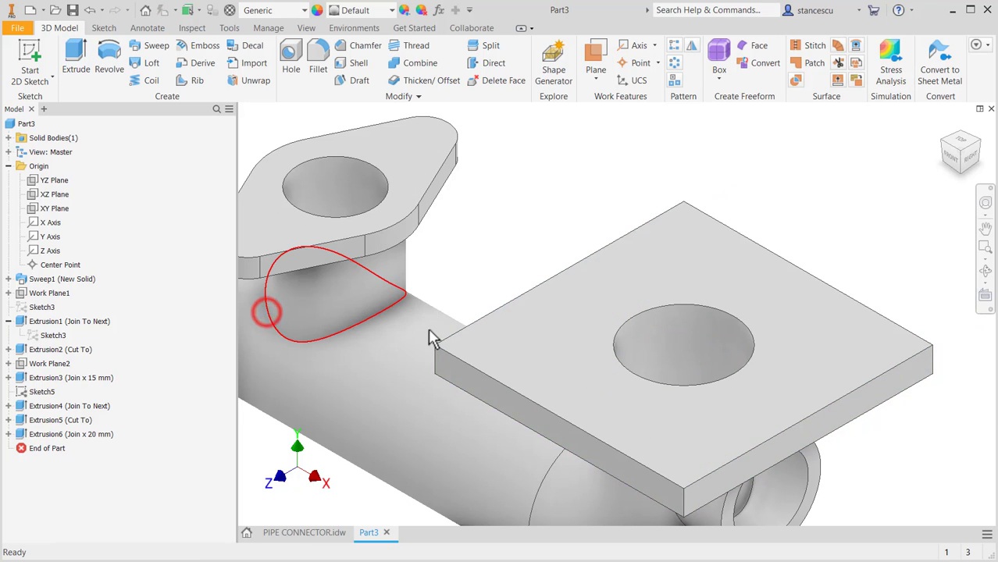
Fillet the four vertical corner edges of the square flange with a 20 mm radius.
shift+middle_drag(677, 356, 708, 319)
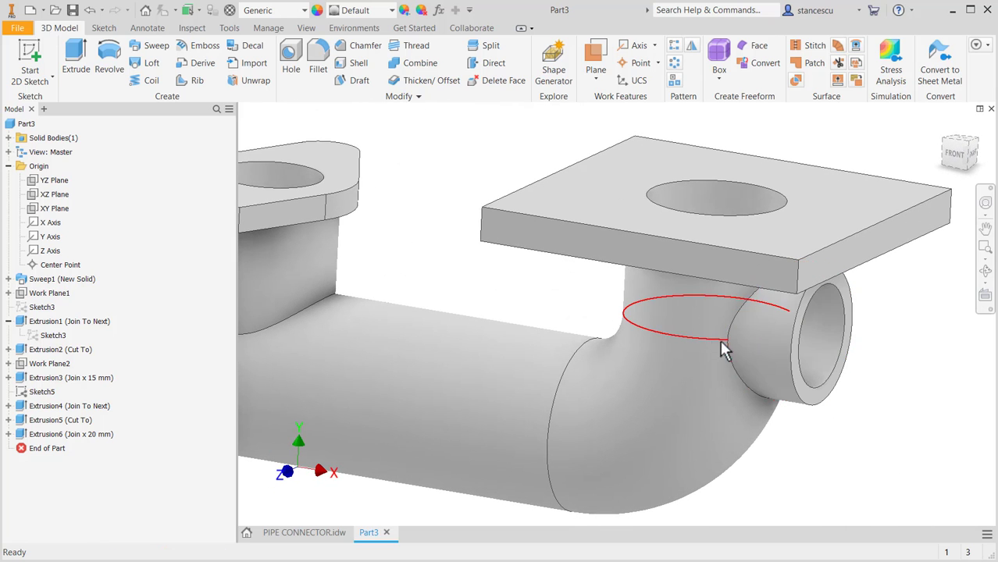
scroll(857, 346, down, 3)
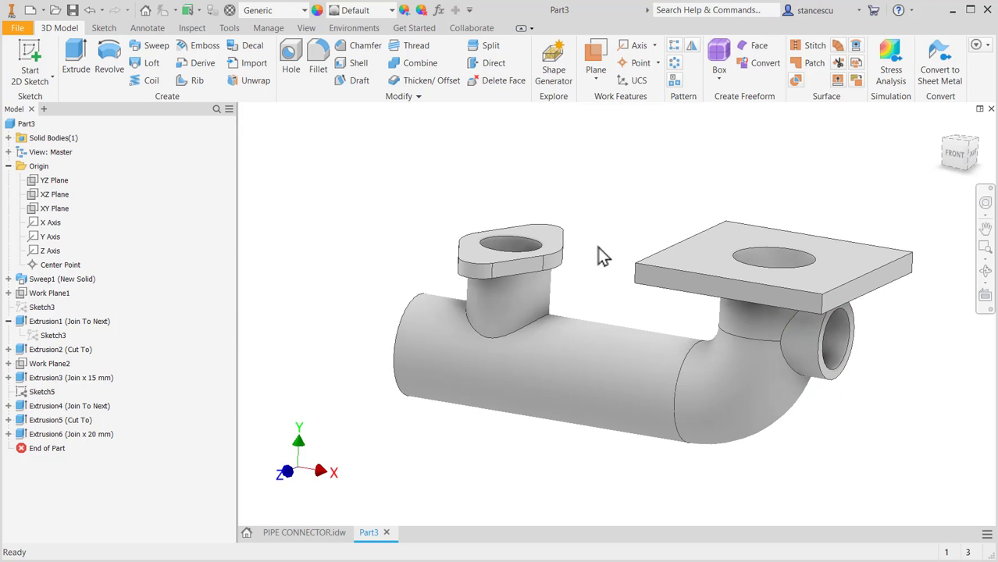
click(637, 275)
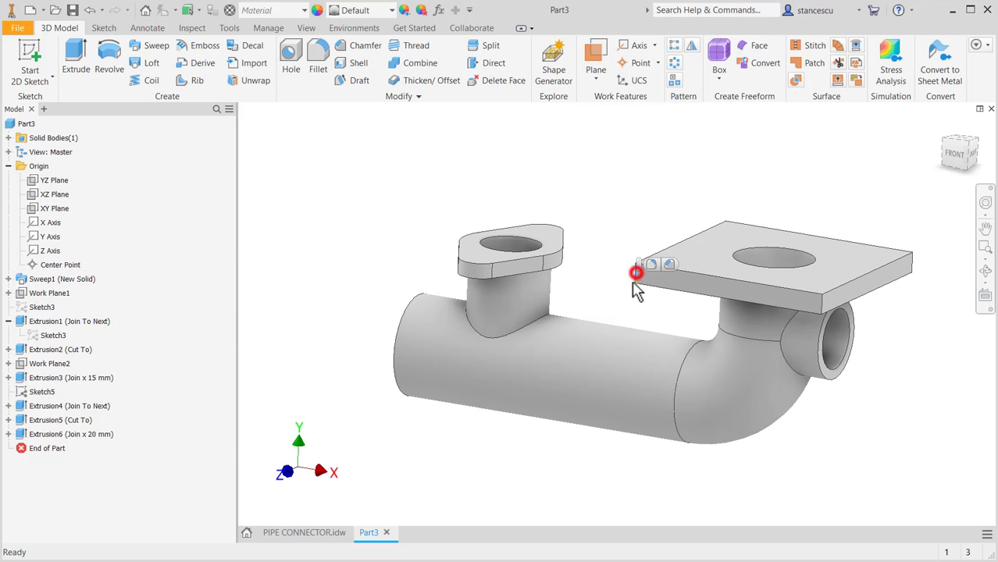
click(653, 265)
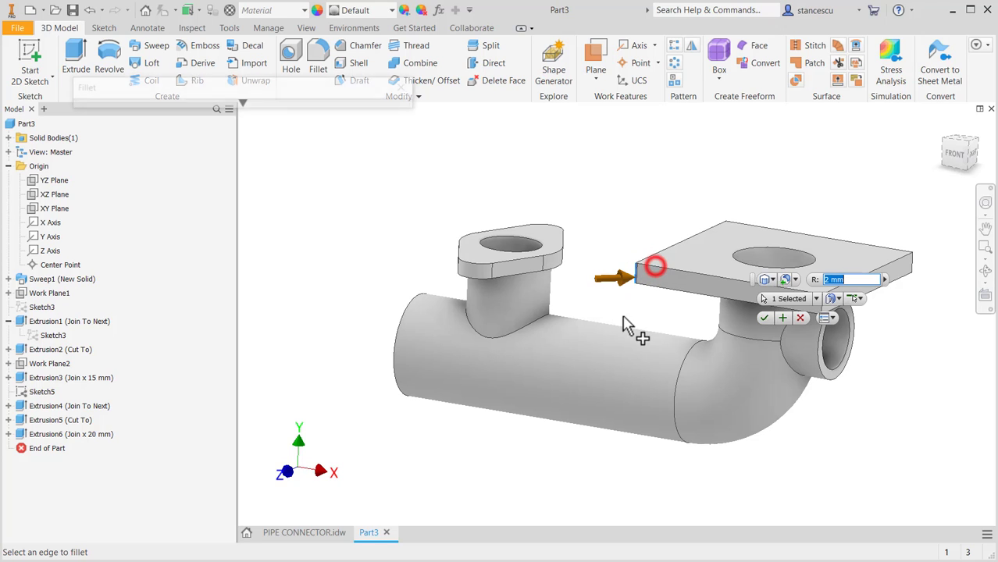
key(BackSpace)
text(20)
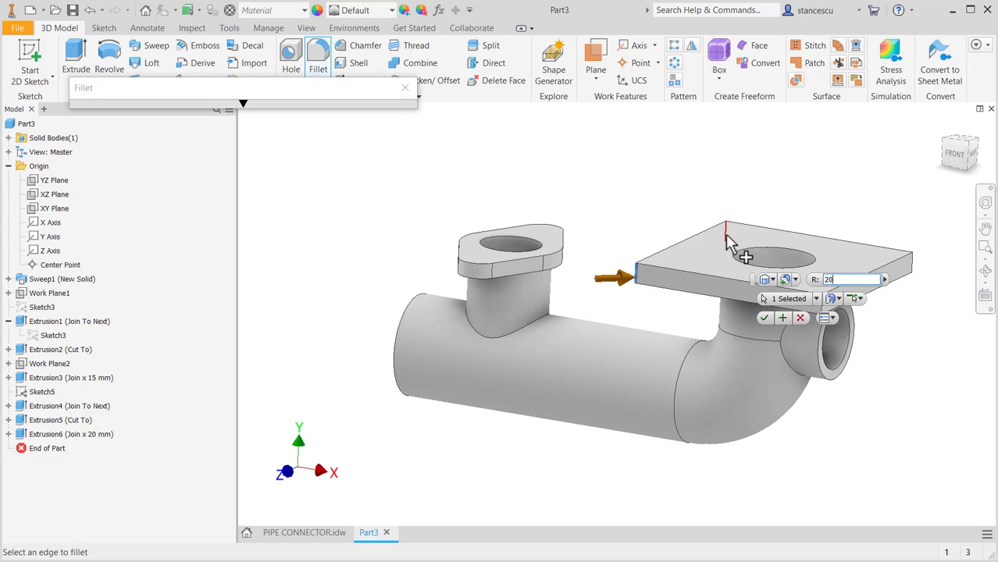
click(724, 233)
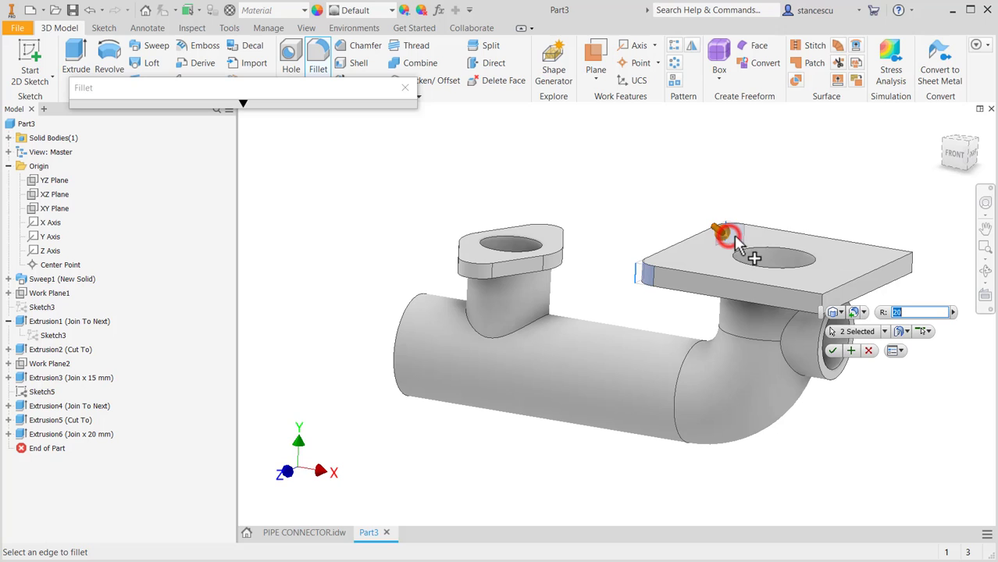
click(908, 264)
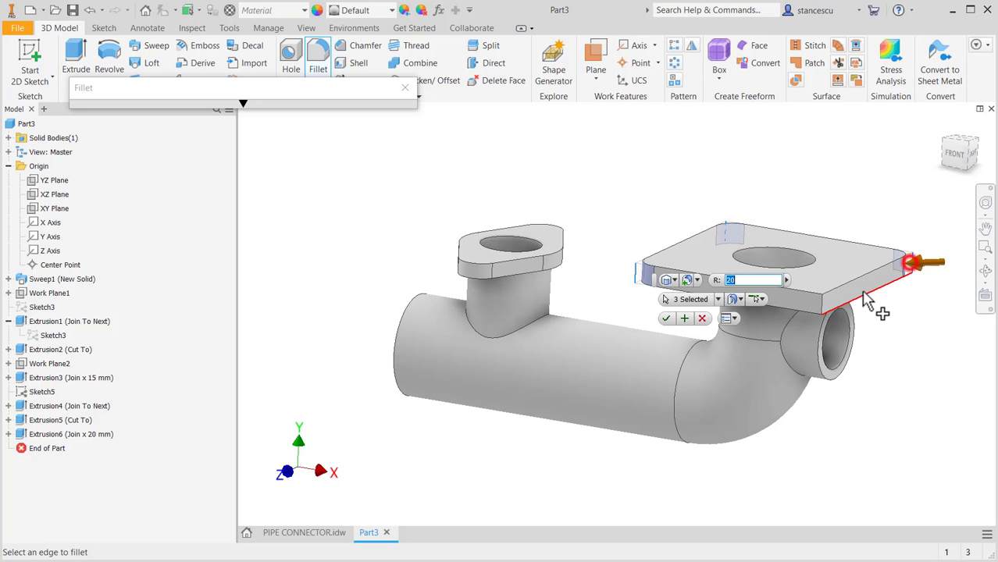
click(818, 305)
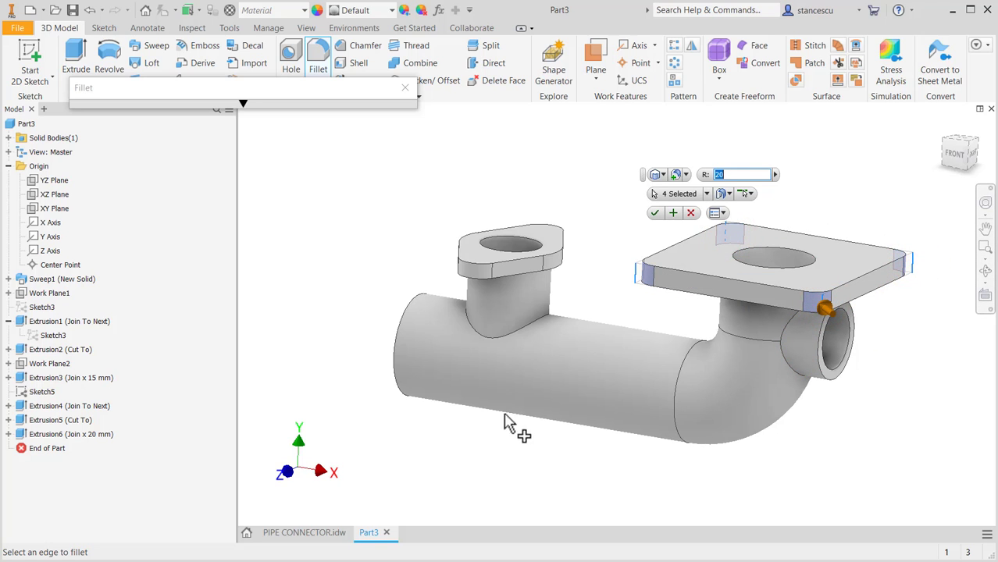
click(655, 214)
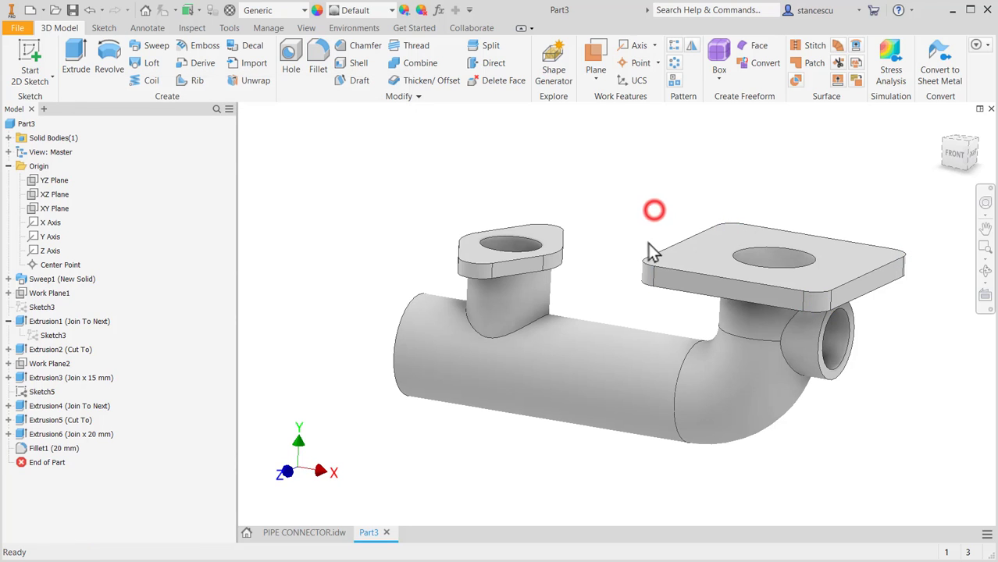
Measure the distance between the small side outlet's end face and the main pipe's open end face.
click(480, 438)
key(m)
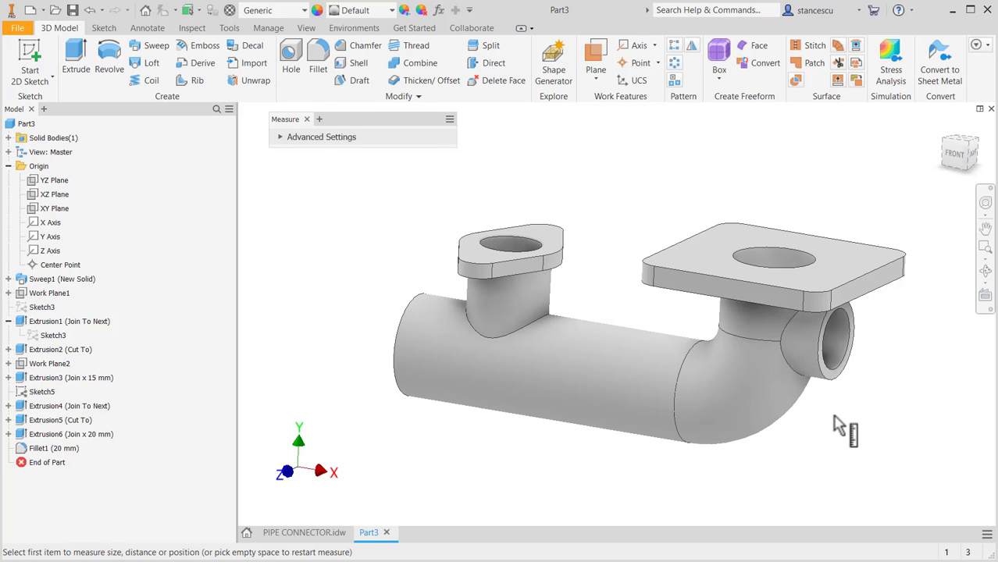
scroll(836, 398, up, 3)
click(829, 339)
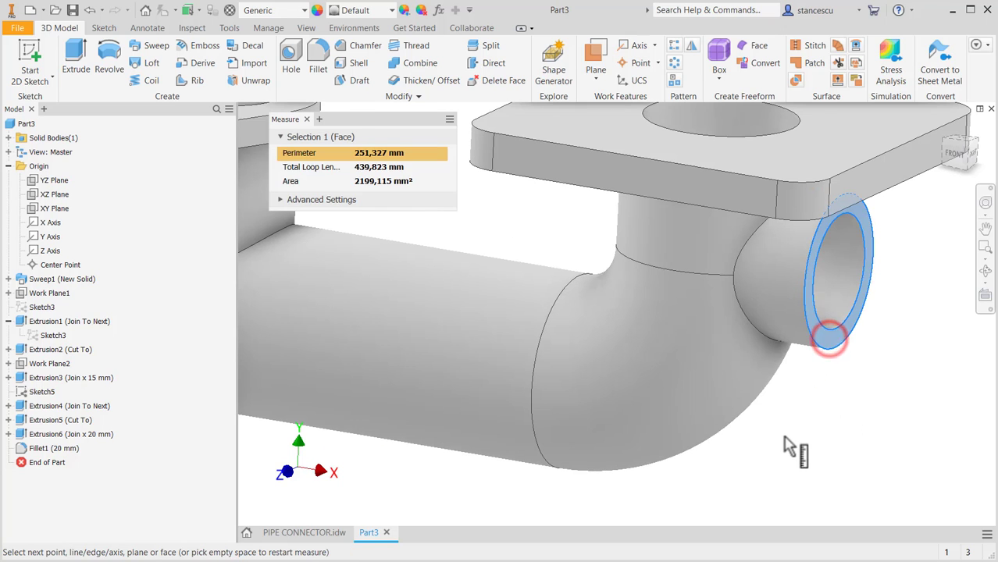
scroll(789, 449, down, 3)
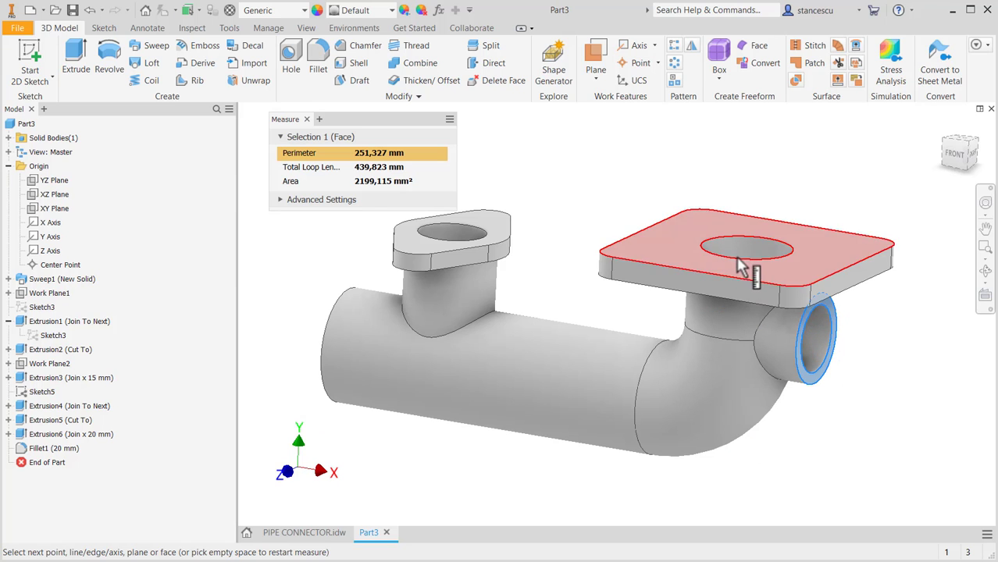
shift+middle_drag(370, 453, 357, 396)
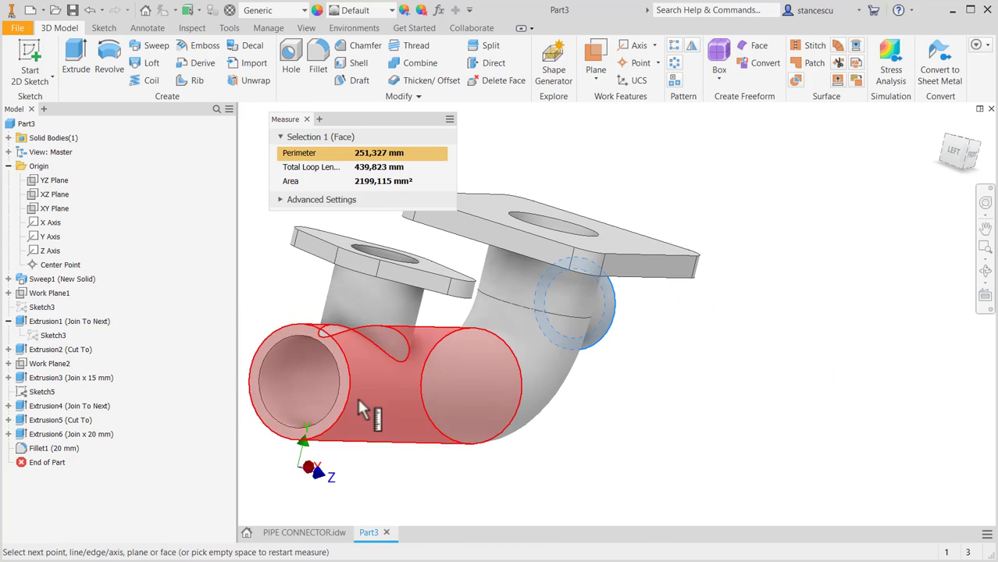
click(281, 334)
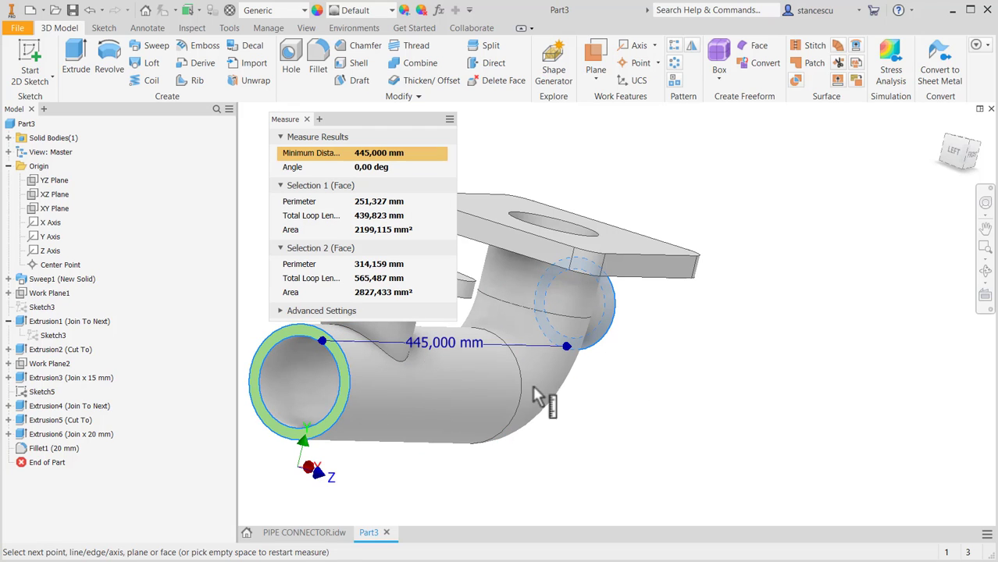
key(Escape)
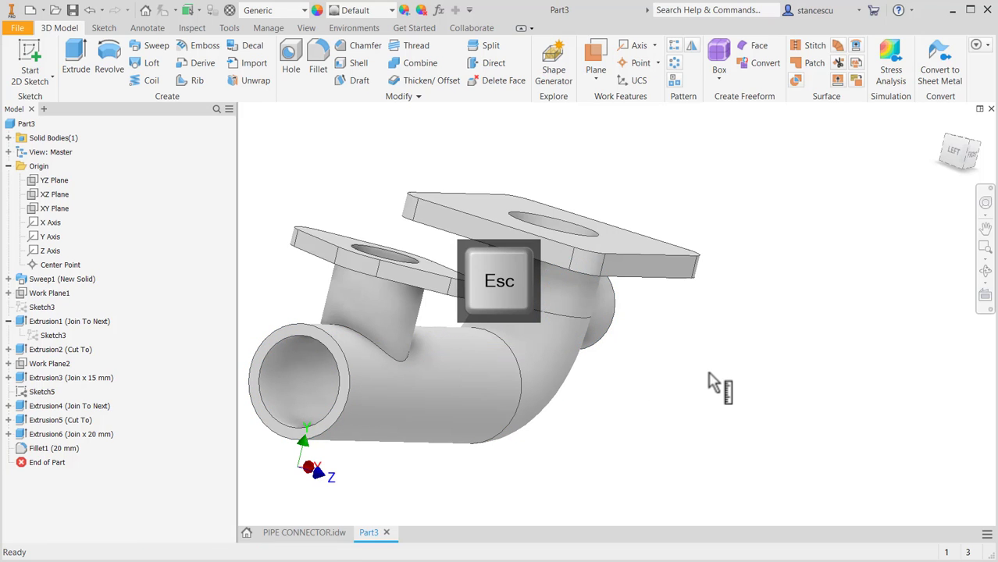
Check the offset expression of the side outlet's work plane, then close it without changes.
key(F6)
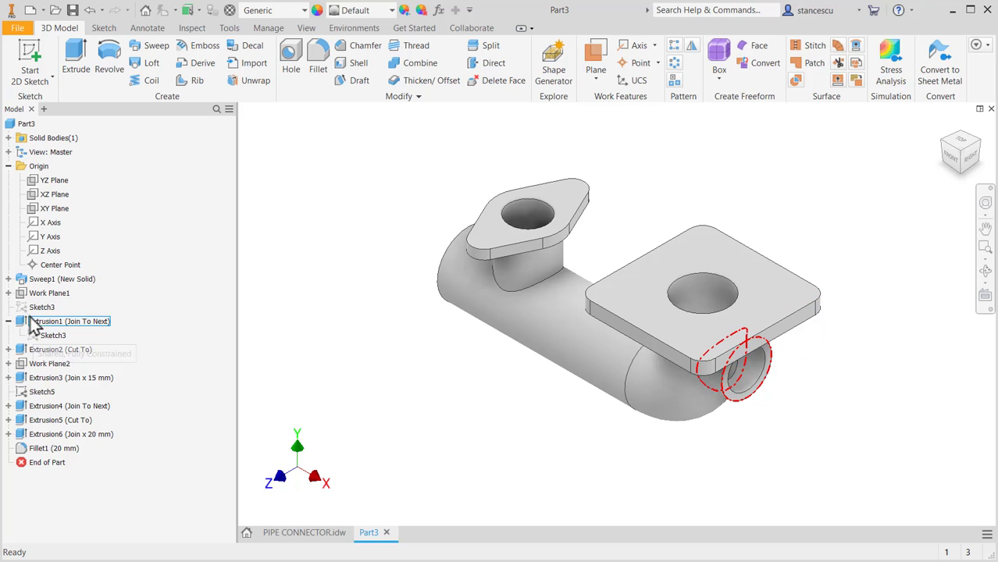
double_click(23, 301)
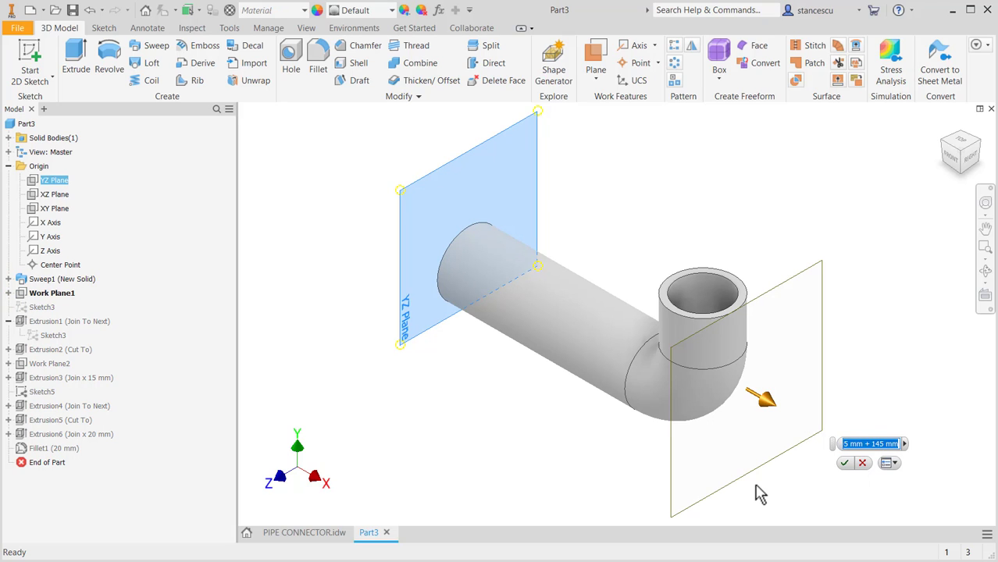
key(Home)
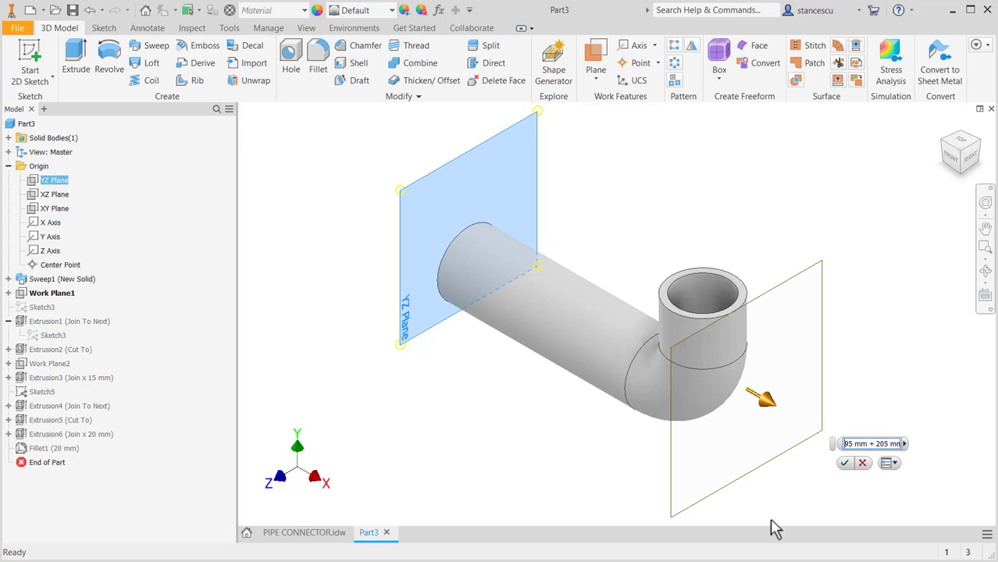
key(End)
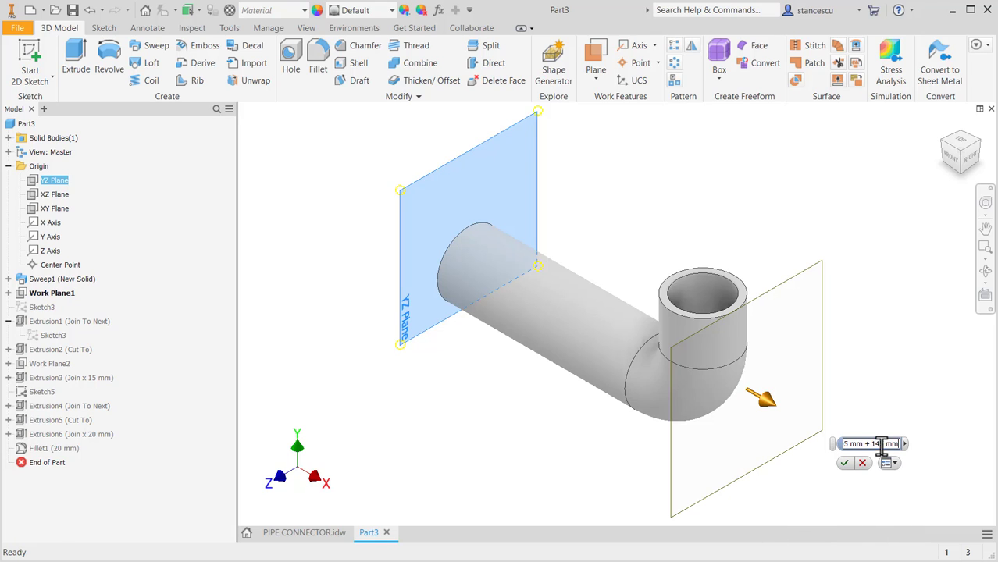
mouse_move(887, 444)
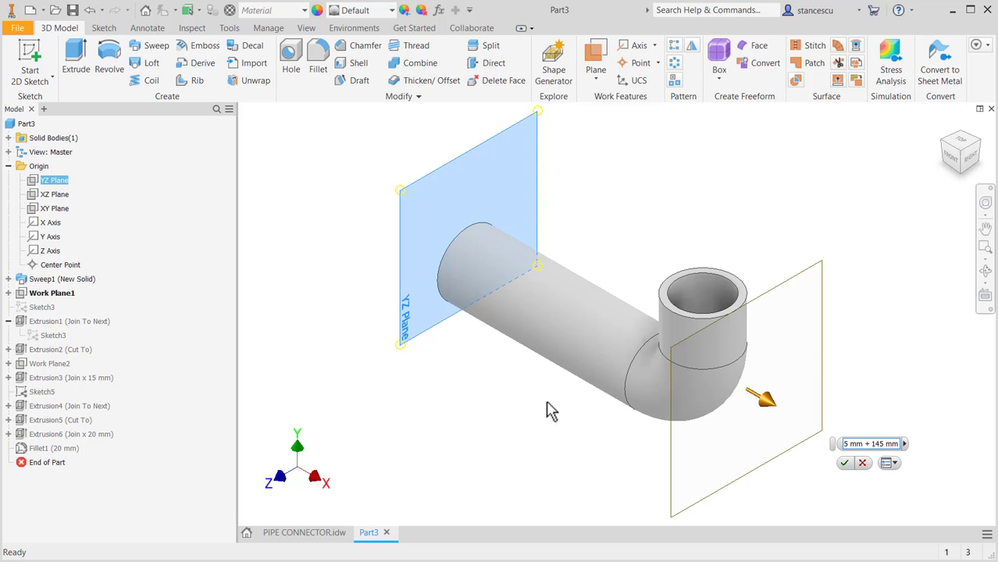
click(863, 463)
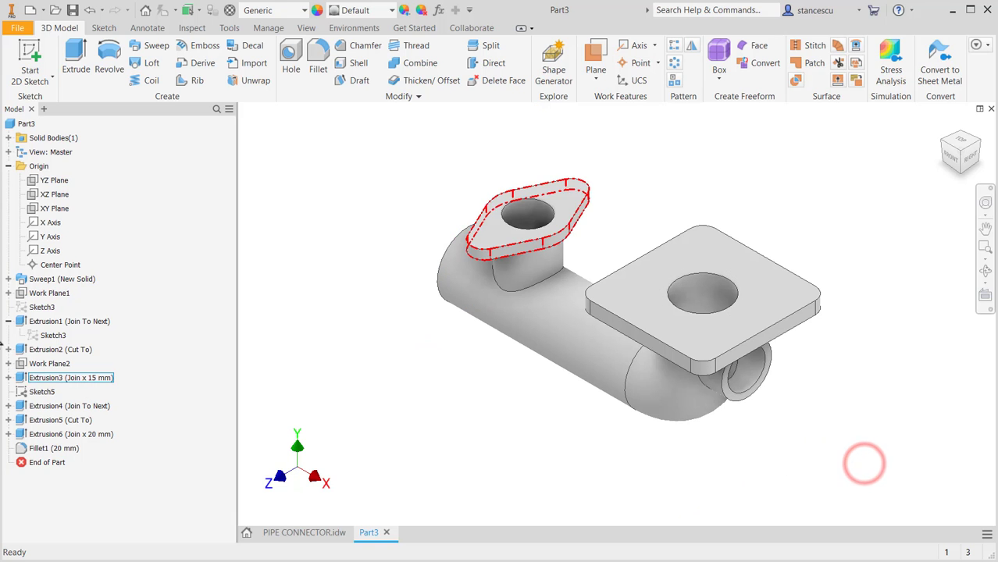
Open the sweep's path sketch for editing and check the horizontal distances between the outlets in the PIPE CONNECTOR drawing.
click(8, 278)
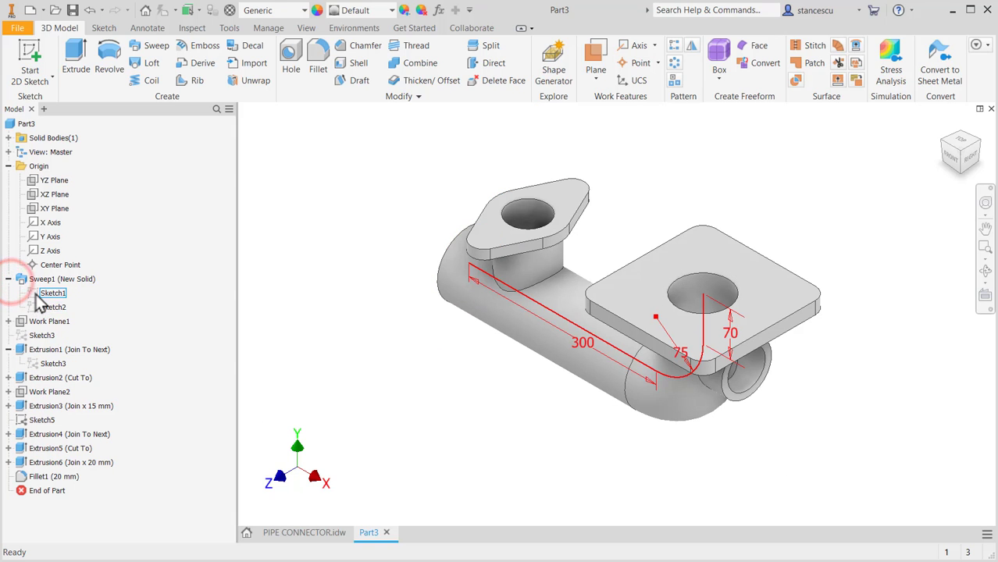
double_click(36, 292)
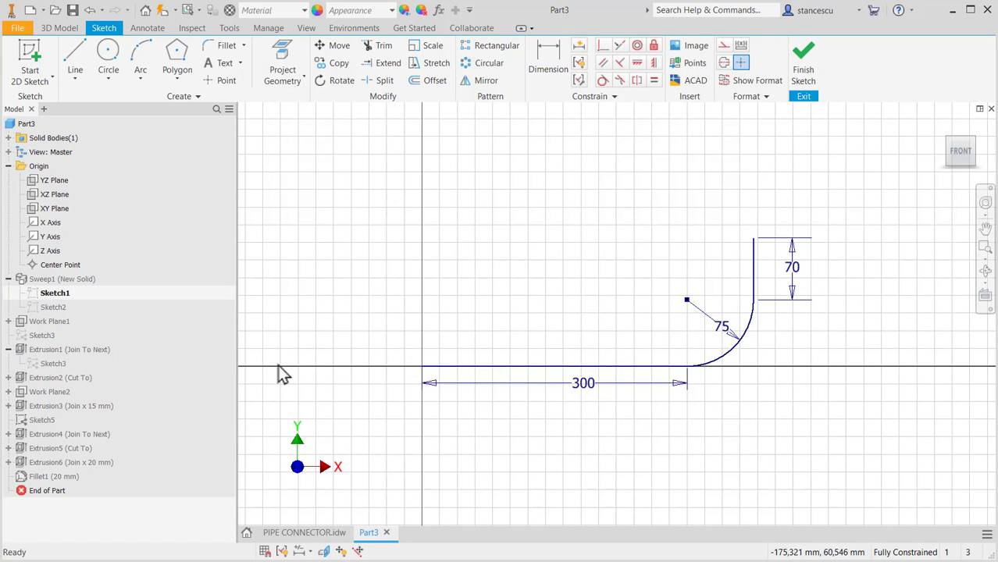
click(291, 533)
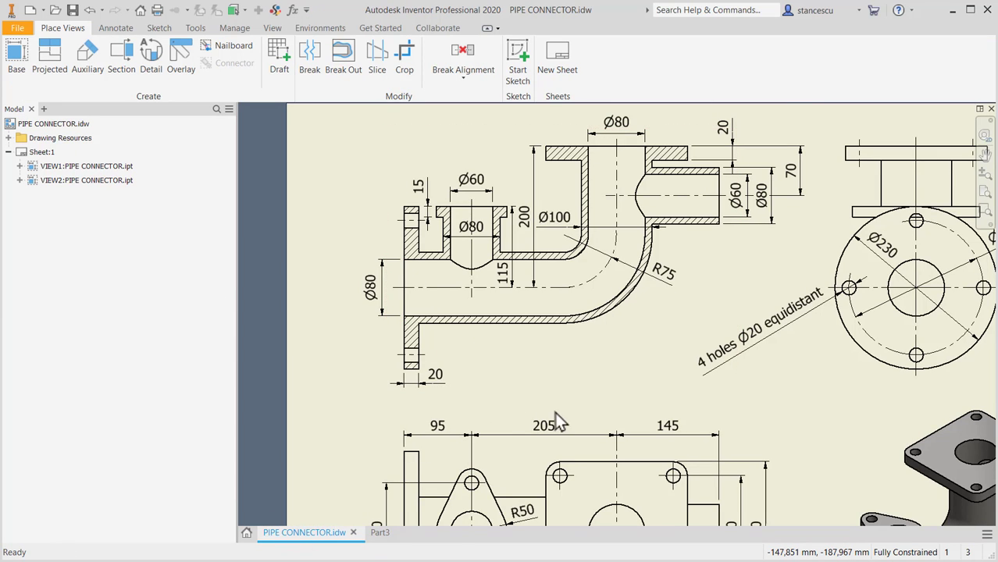
middle_drag(545, 364, 534, 302)
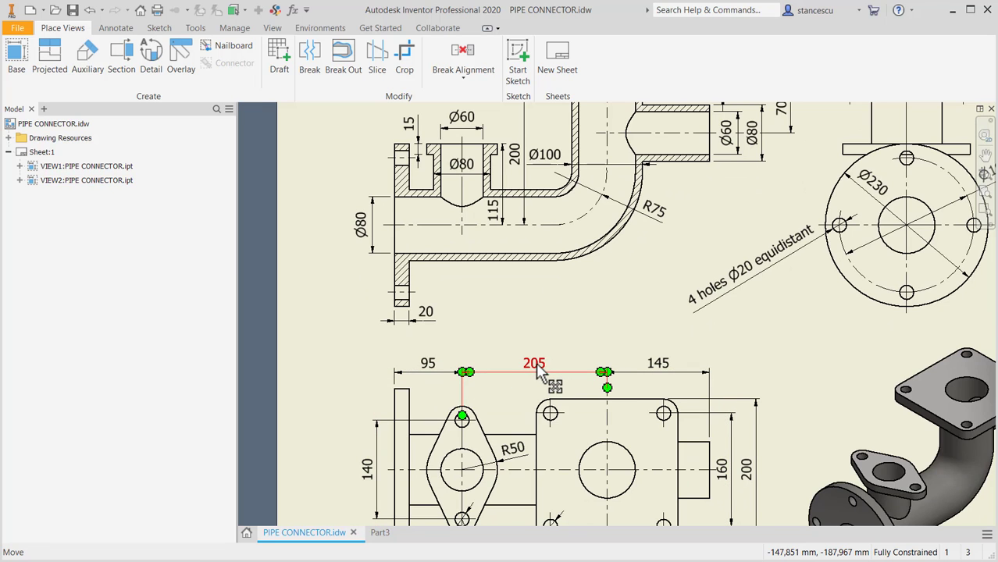
middle_drag(601, 301, 613, 378)
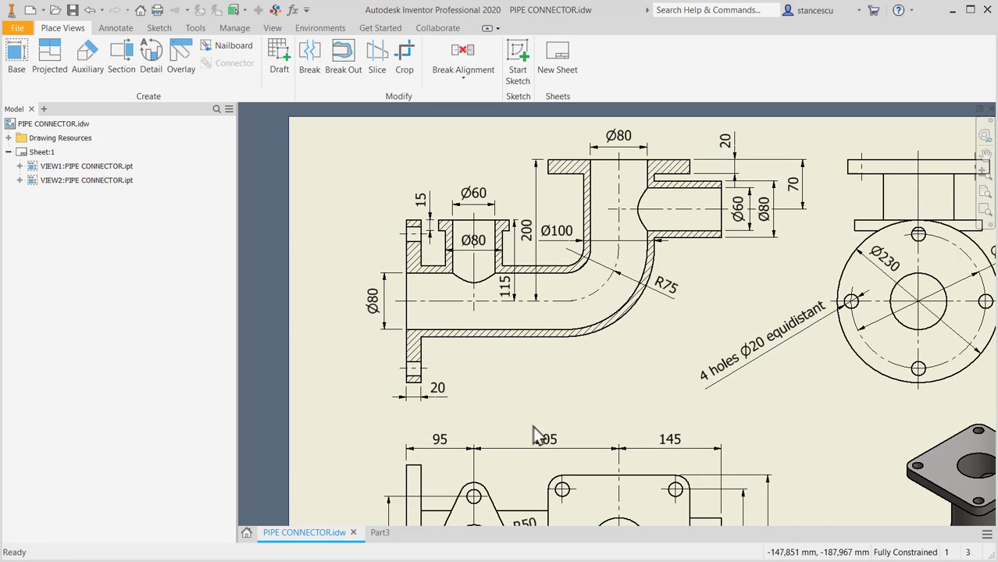
click(381, 533)
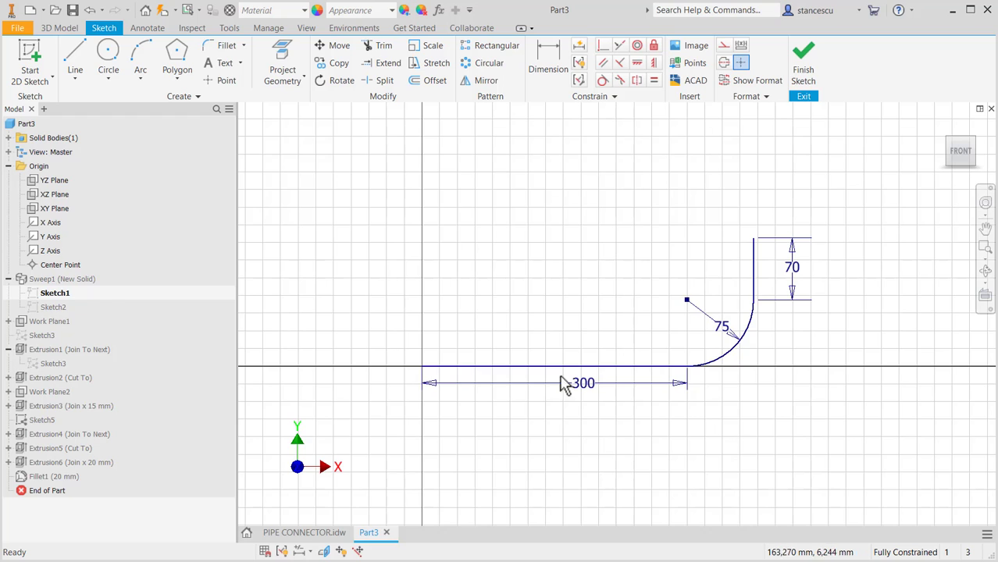
Delete the length dimension of the horizontal line in the path sketch.
key(Escape)
click(593, 384)
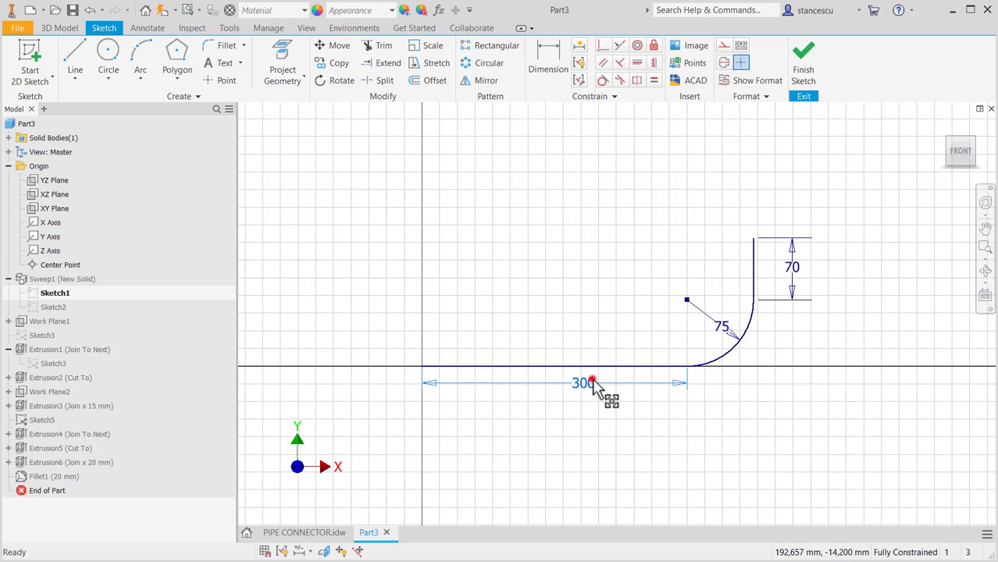
key(Delete)
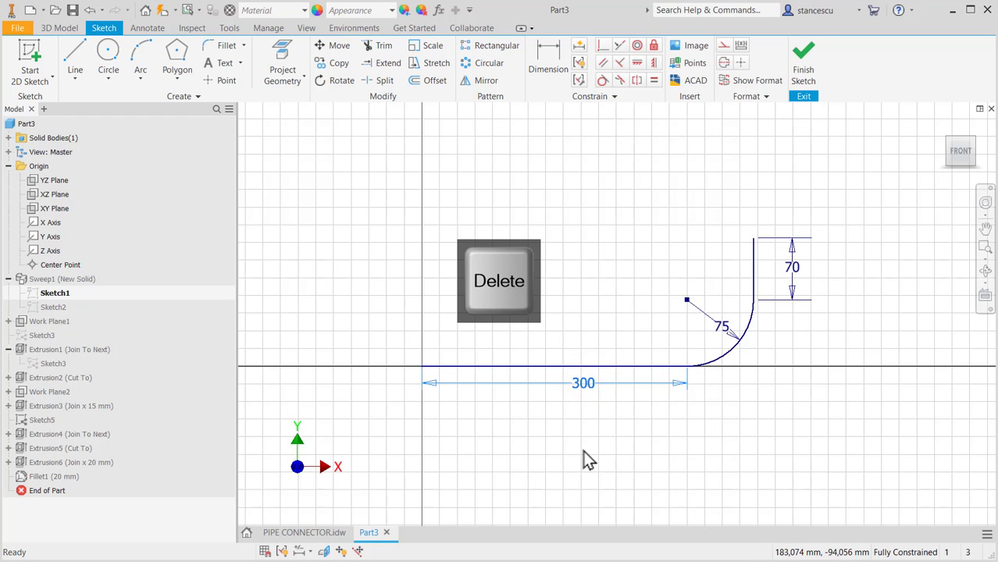
Dimension the horizontal distance from the path's start point to its vertical line as 95+205 mm and finish the sketch.
click(559, 69)
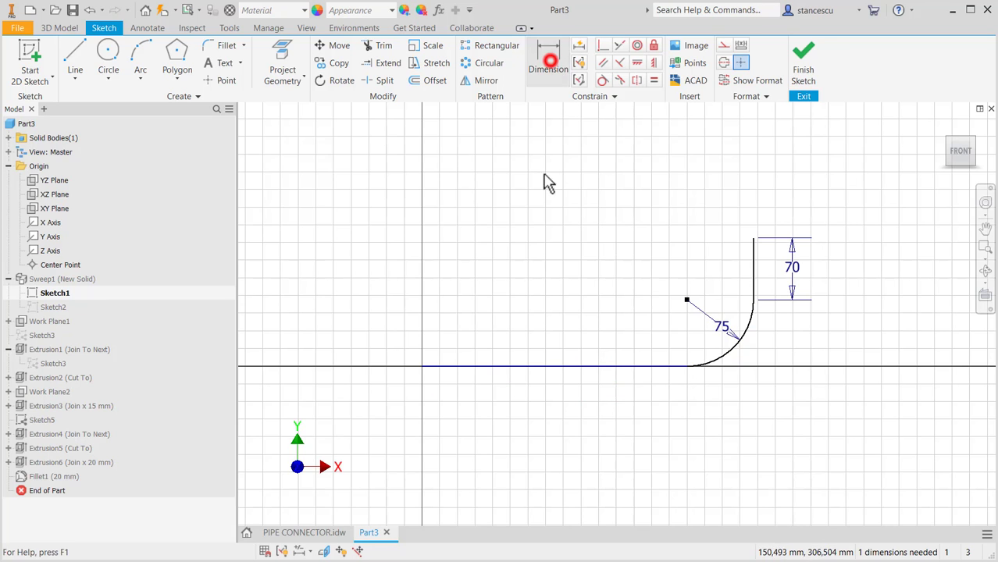
click(422, 366)
click(755, 263)
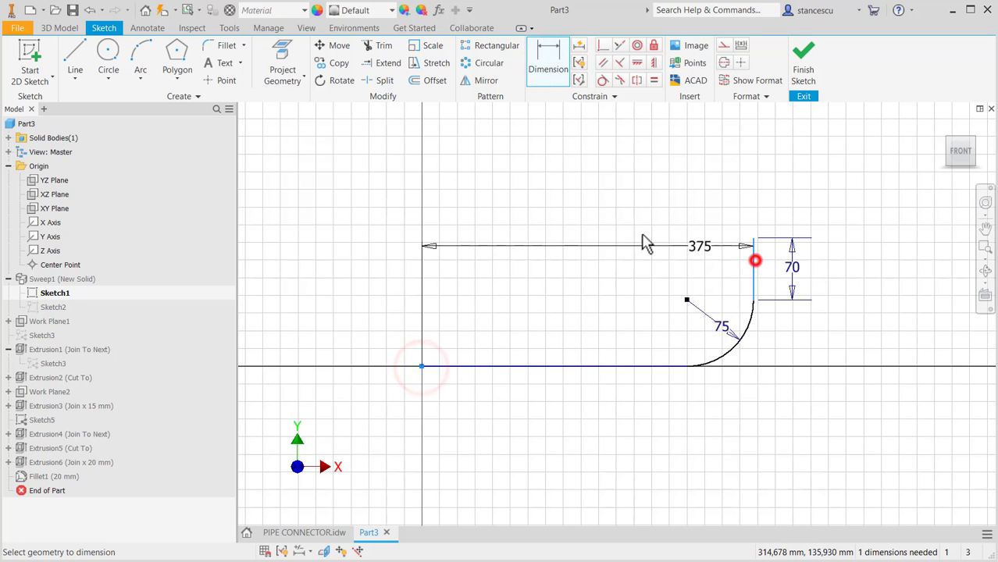
click(574, 200)
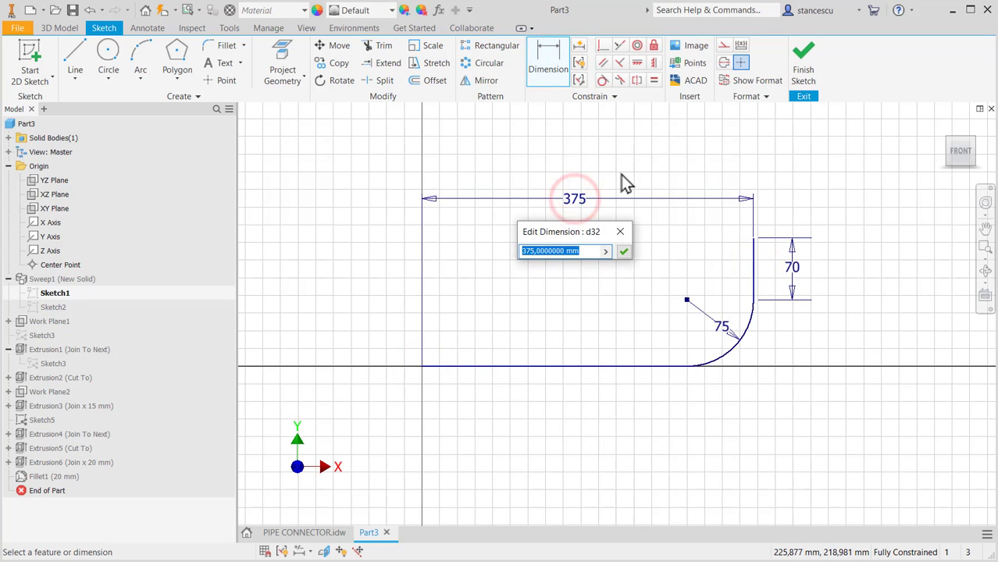
text(95+205)
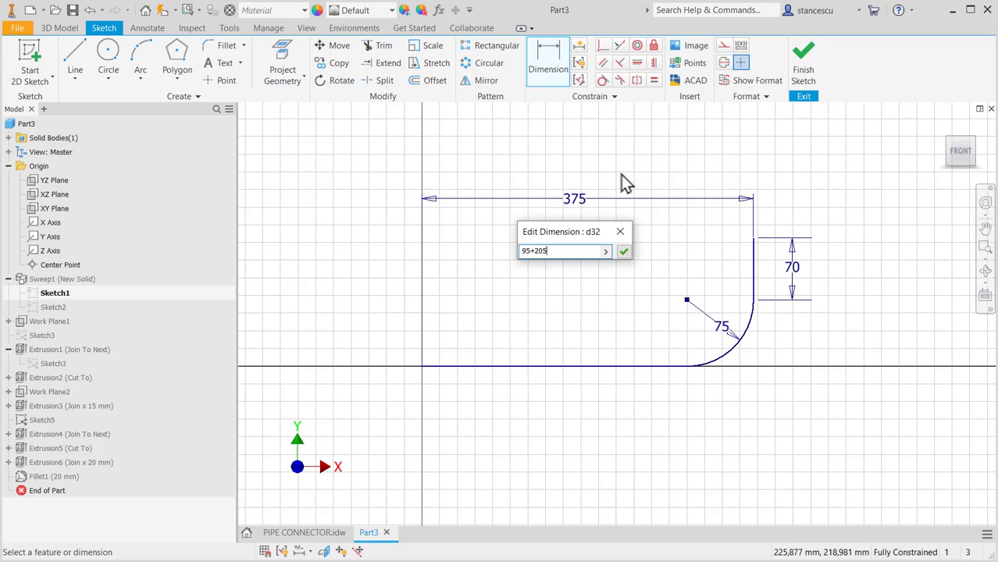
key(Return)
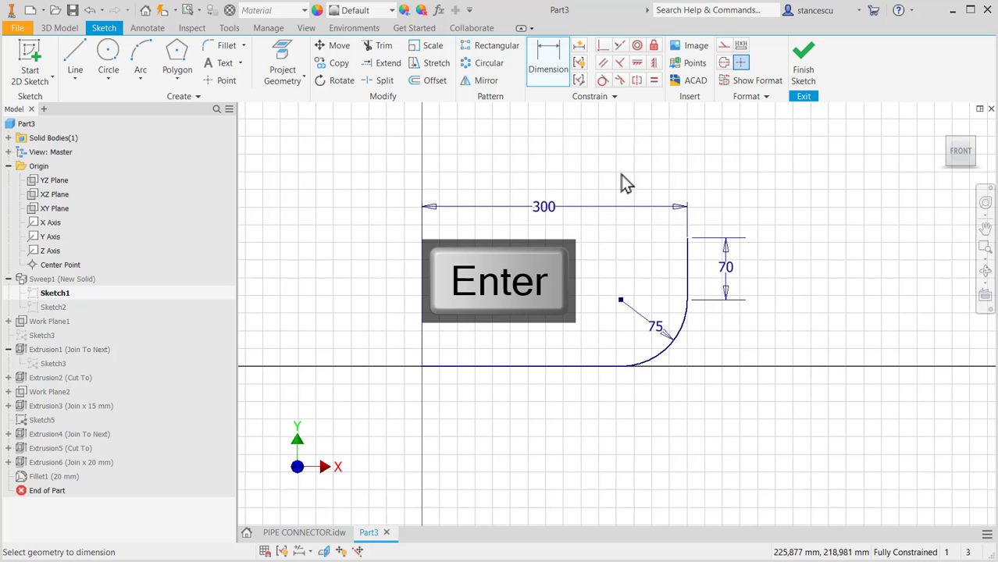
click(809, 63)
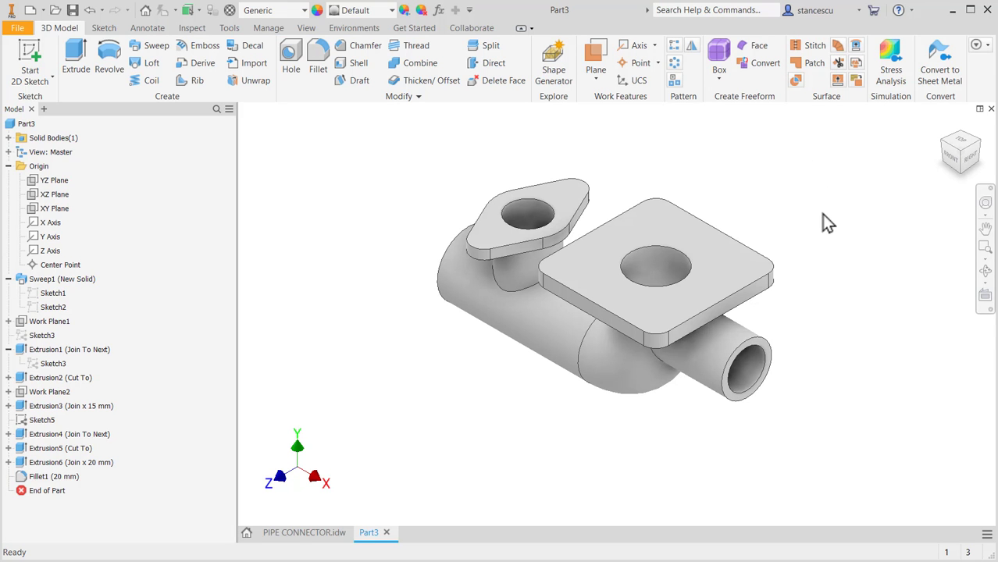
Start a new sketch on the YZ plane at the main pipe's open end.
shift+middle_drag(808, 305, 818, 281)
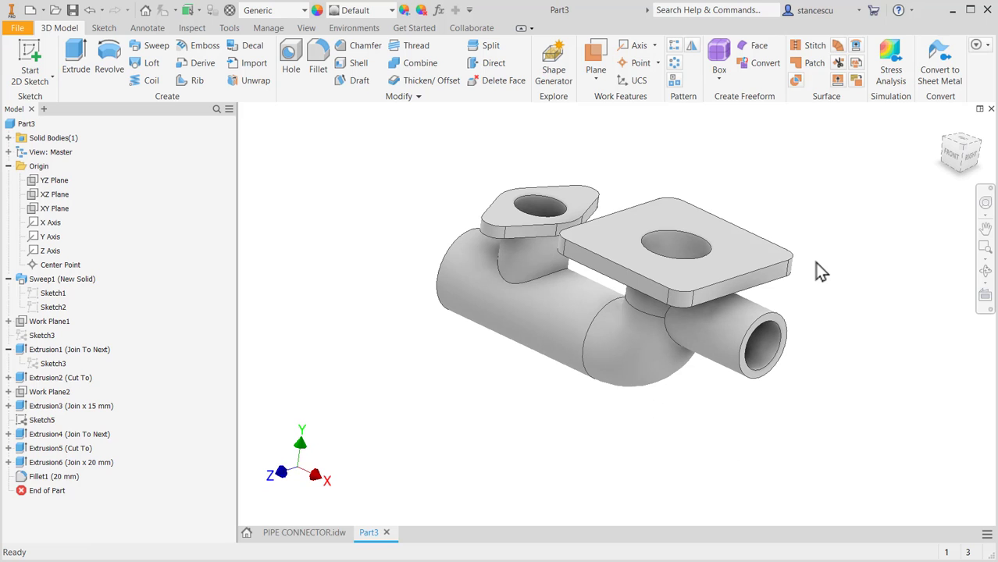
key(F6)
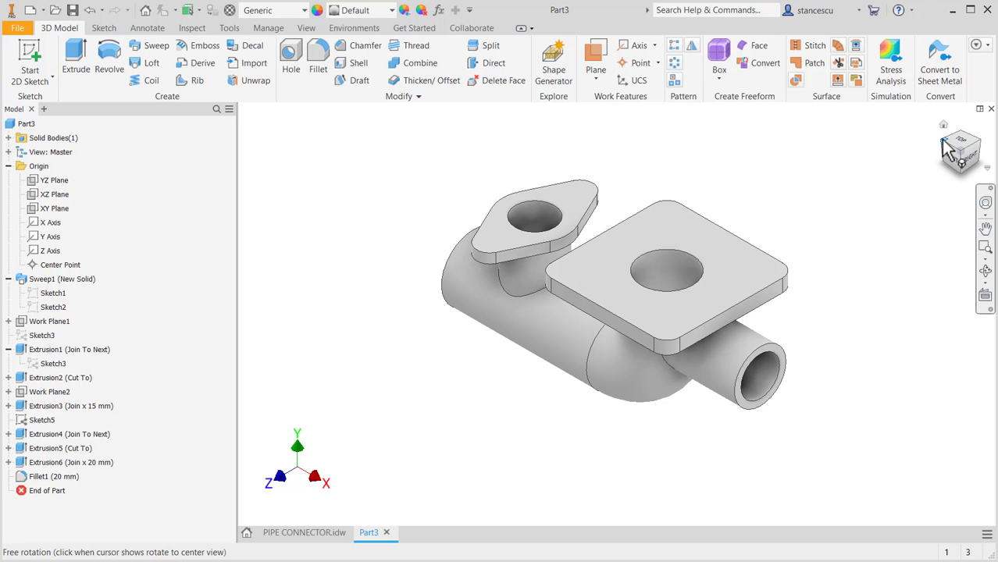
drag(945, 143, 306, 364)
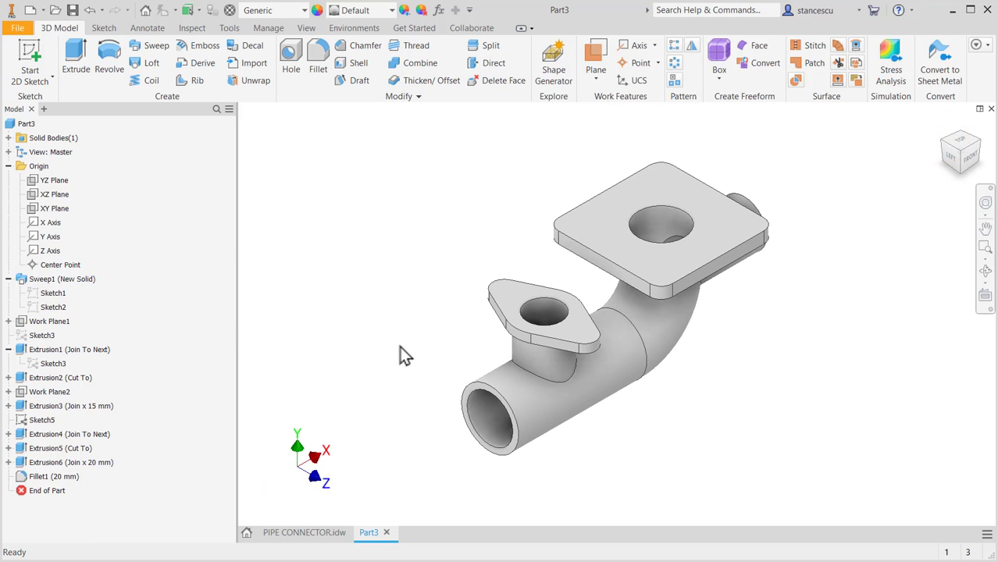
click(40, 181)
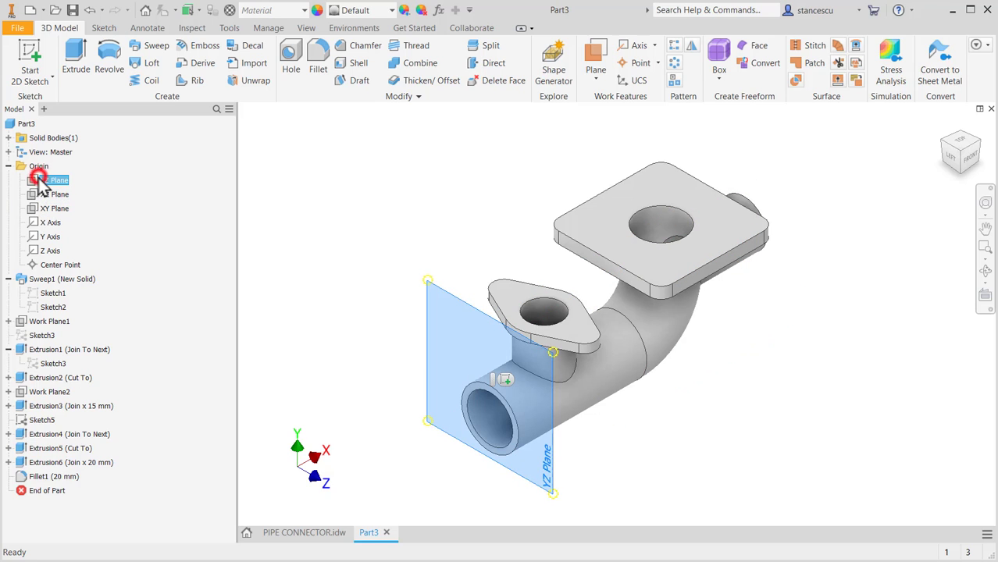
click(507, 380)
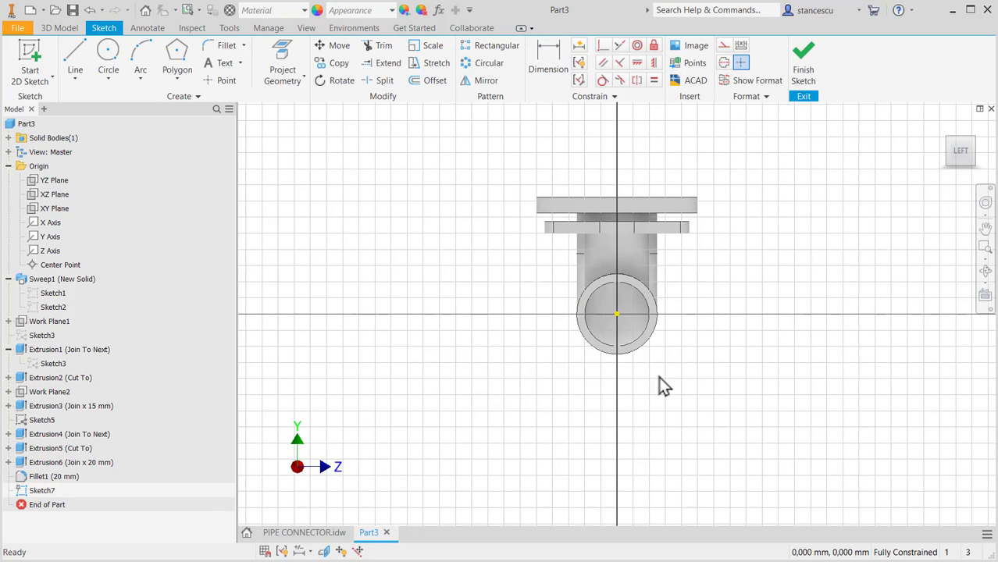
Check the round end flange in the PIPE CONNECTOR drawing and sketch a 200 mm diameter circle centred on the origin.
click(304, 533)
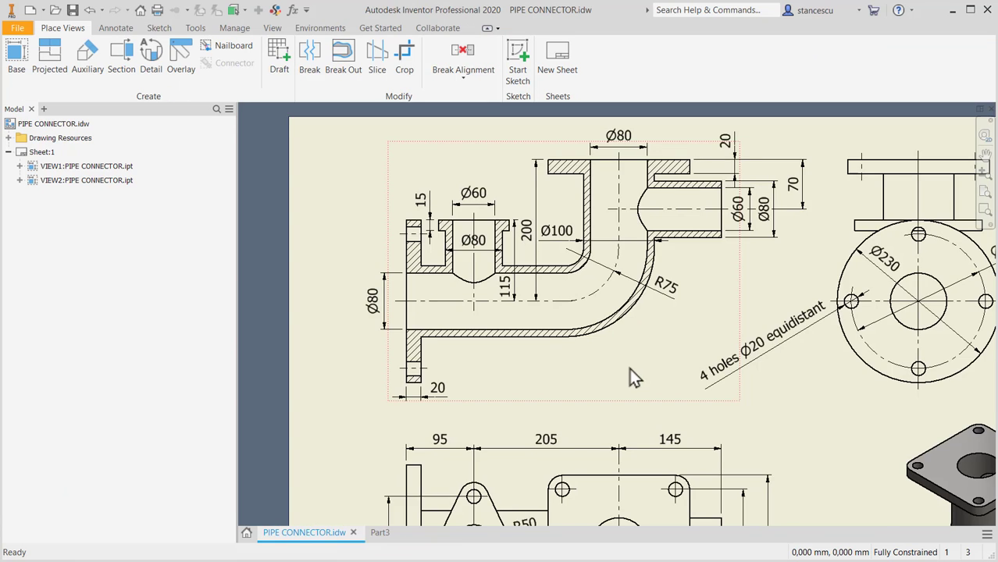
middle_drag(629, 368, 524, 347)
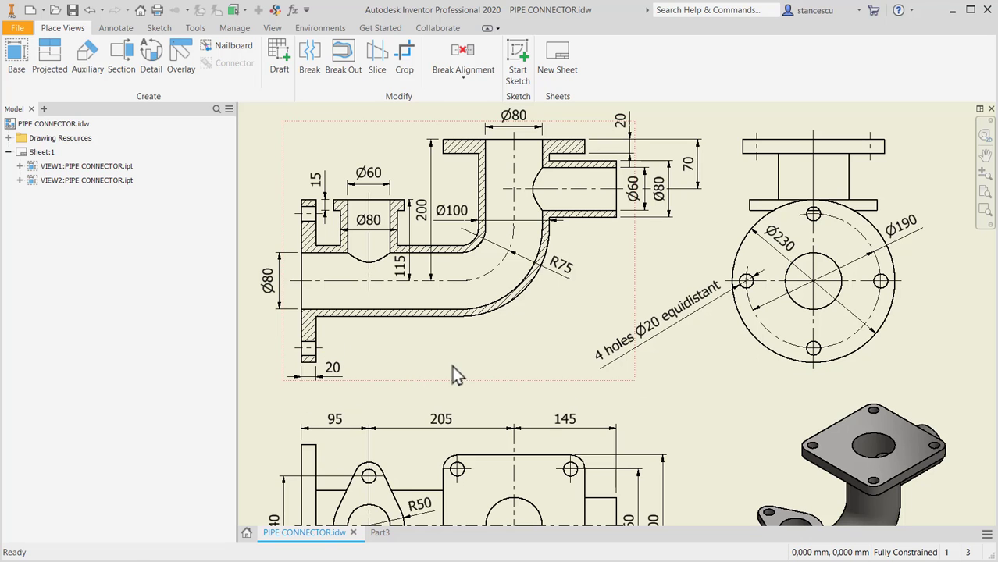
middle_drag(452, 365, 454, 333)
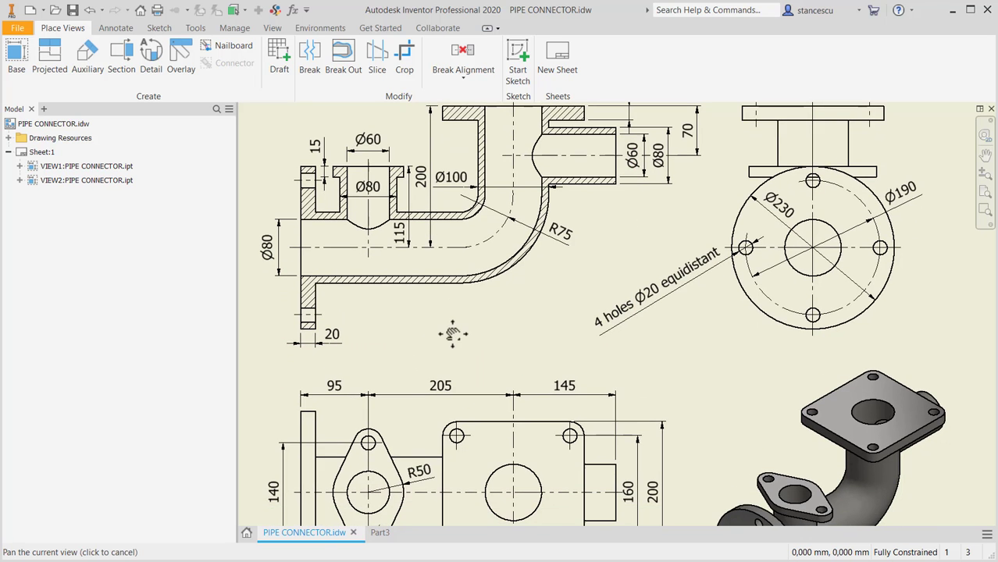
click(382, 532)
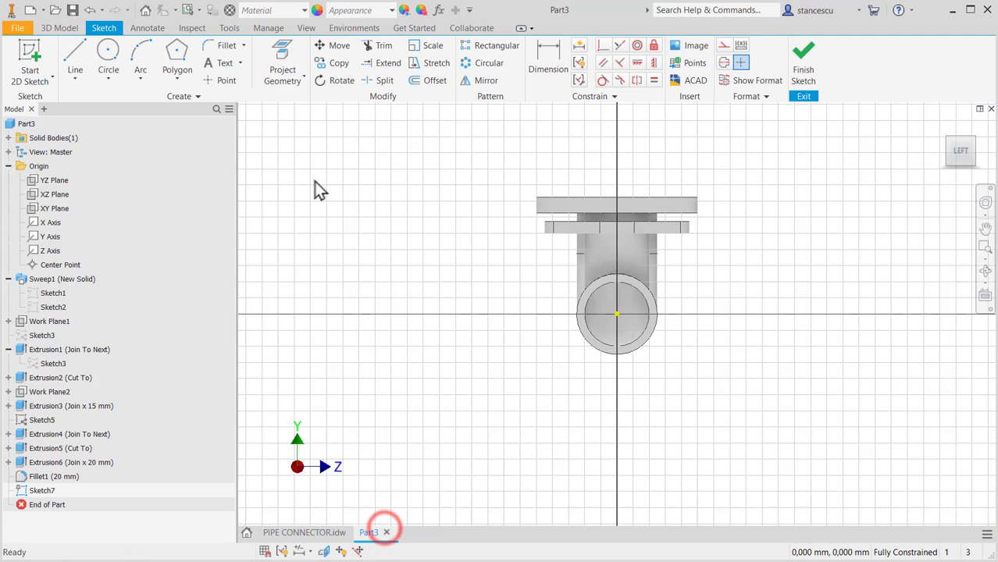
click(98, 53)
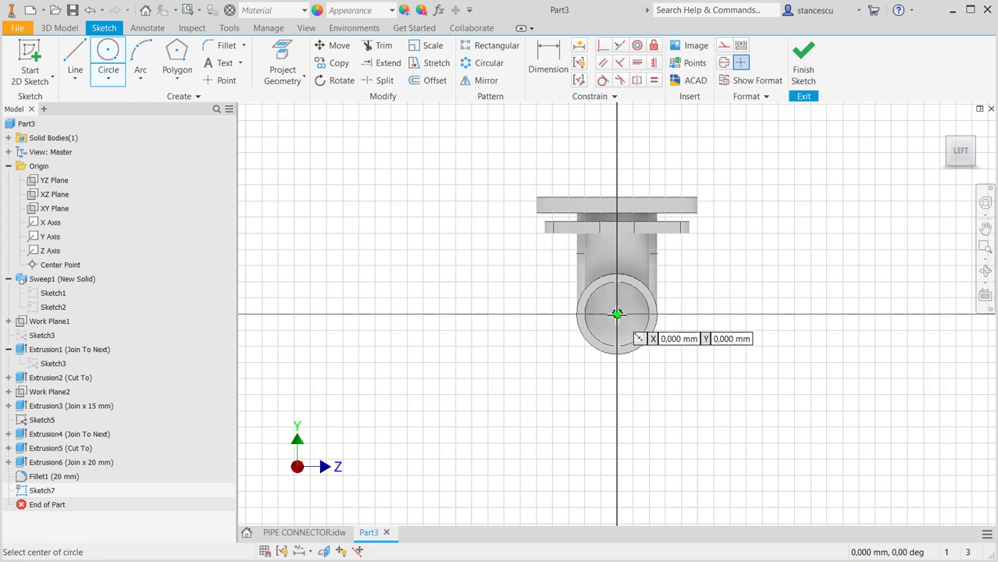
click(617, 314)
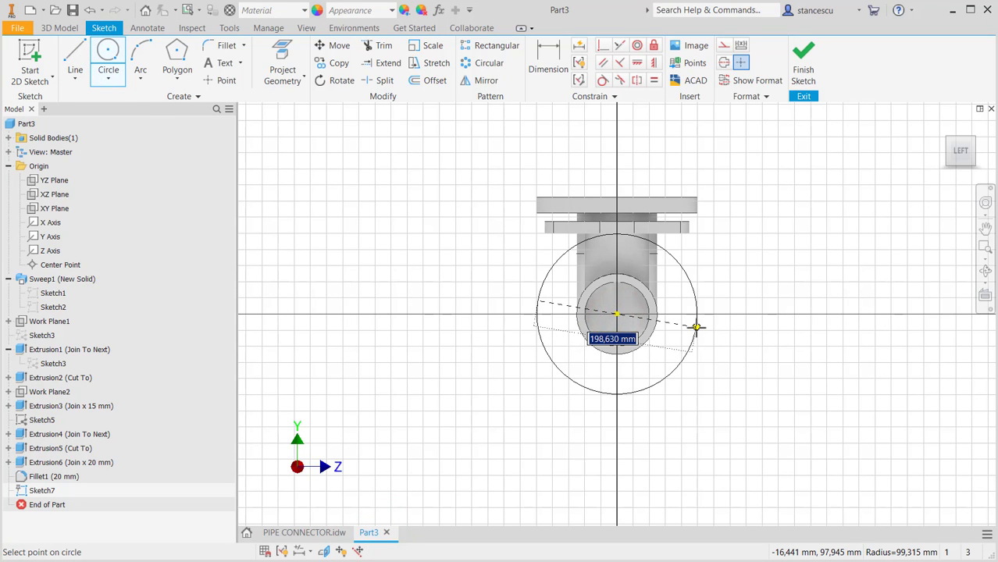
text(200)
key(Return)
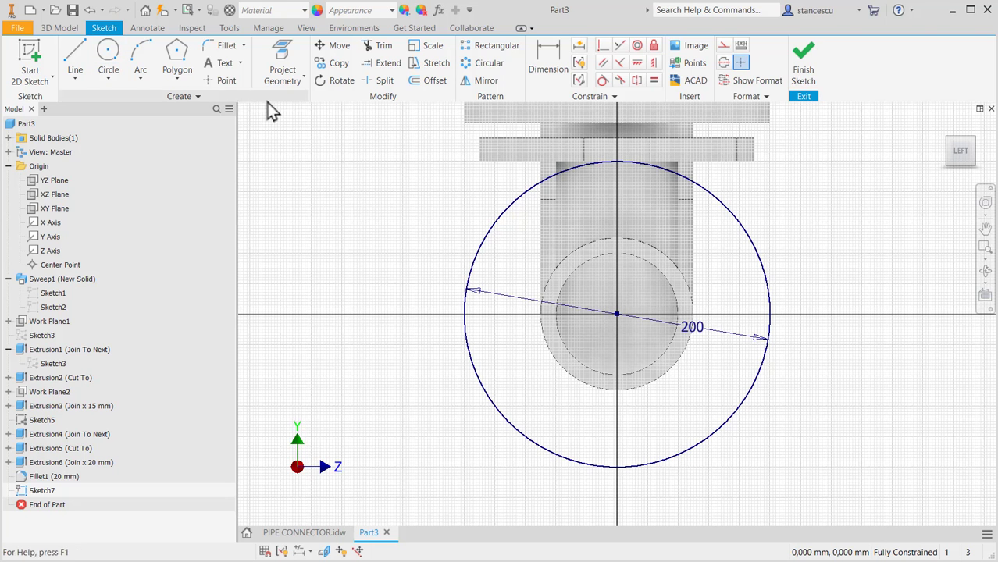
Project the outer circular edge of the main pipe's open end into the sketch and finish it.
click(281, 64)
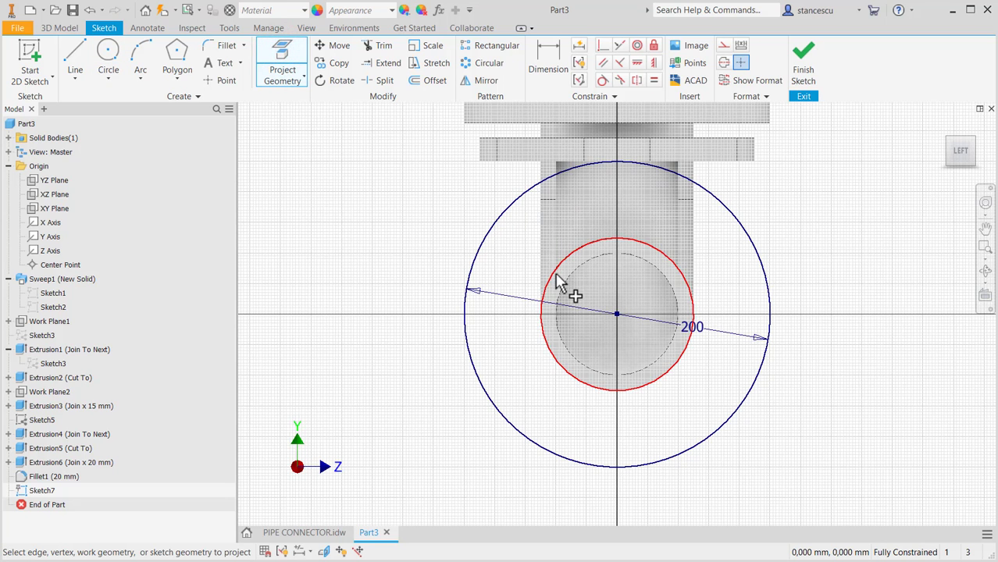
click(555, 273)
click(807, 63)
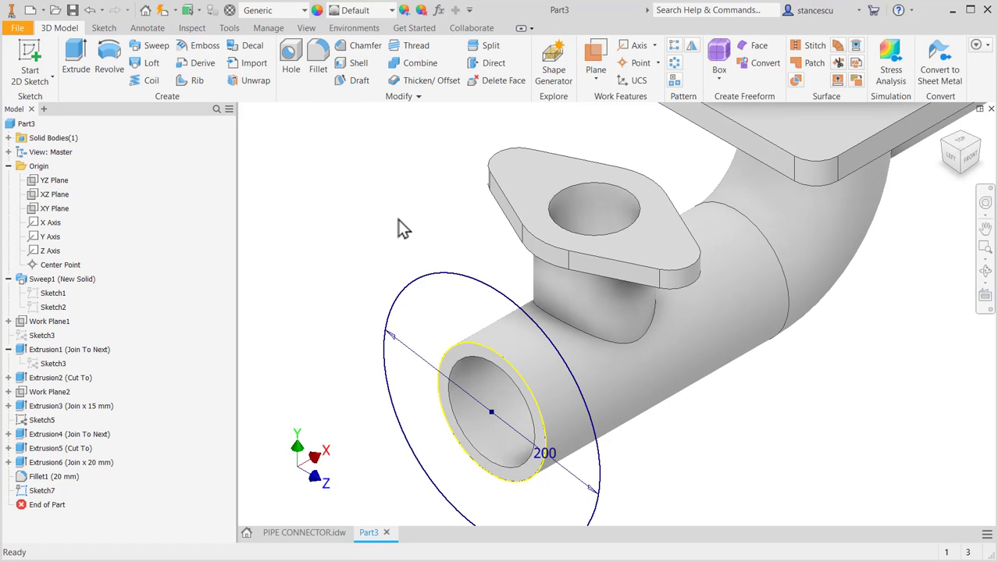
Extrude the ring between the 200 mm circle and the pipe's outer edge 20 mm along the pipe, joined to the body.
click(76, 61)
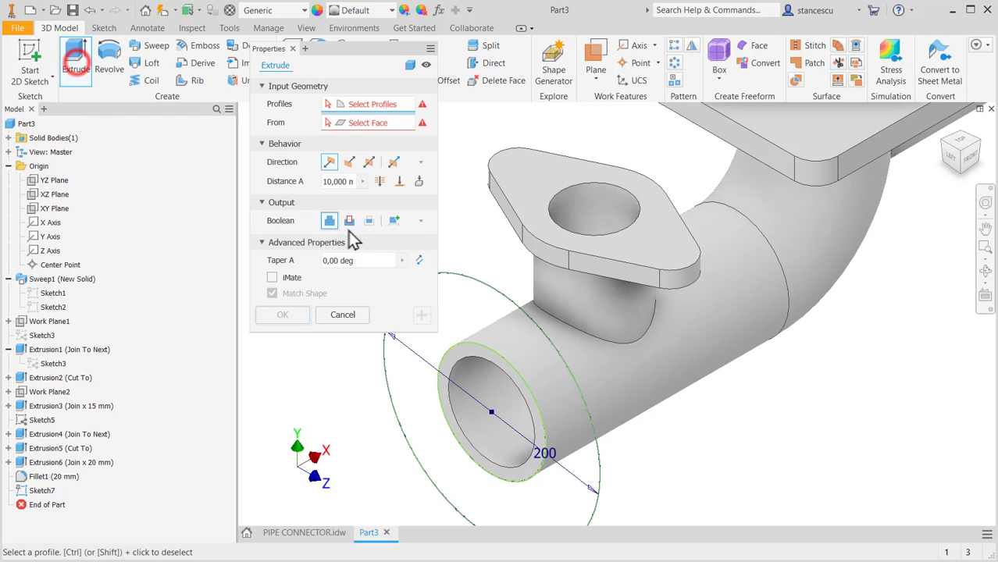
click(460, 310)
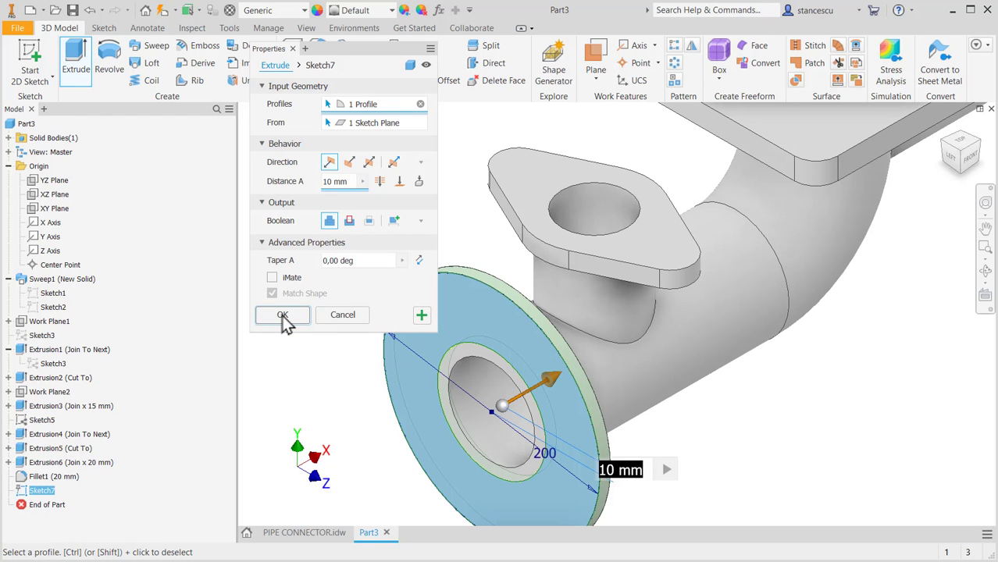
text(2)
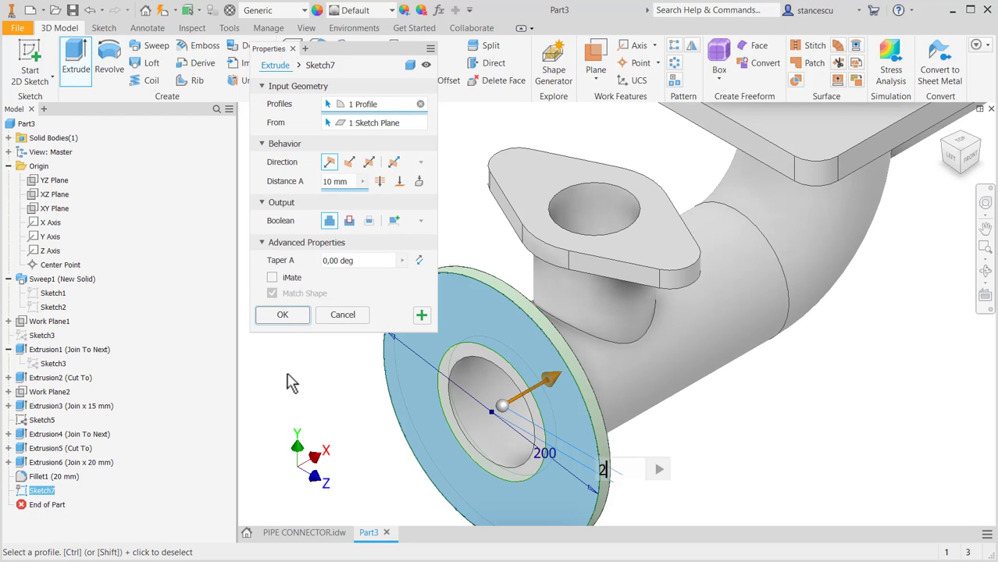
text(0)
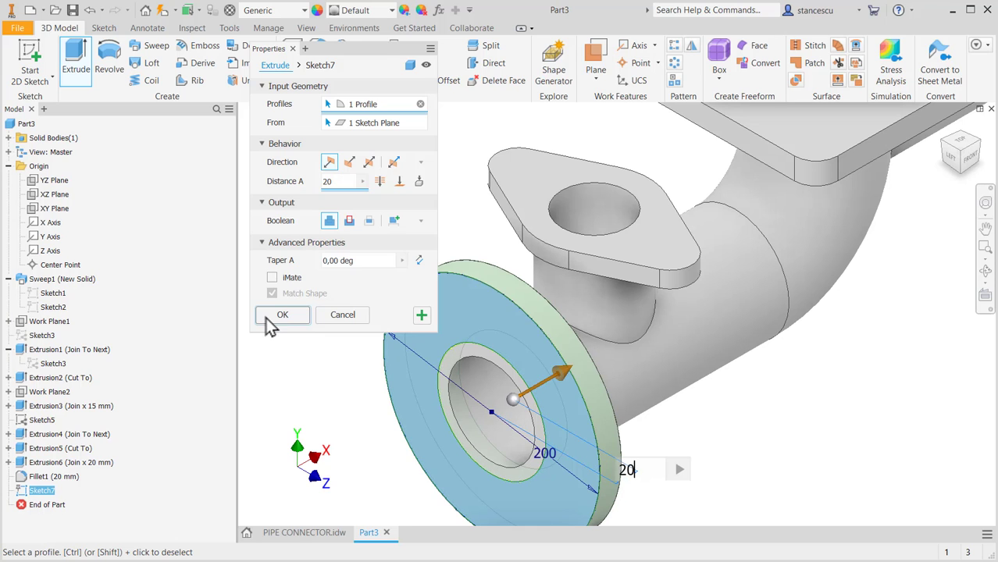
click(268, 317)
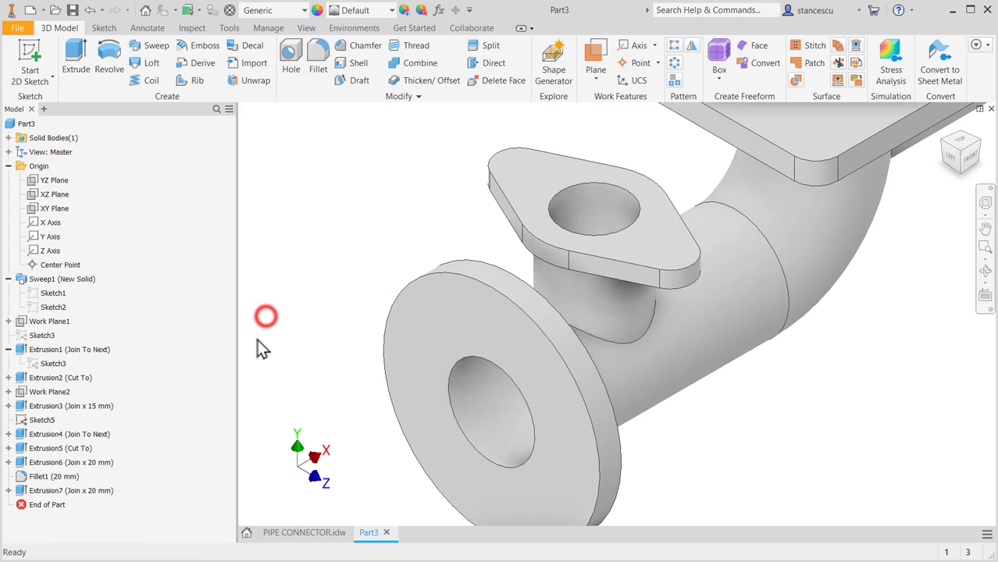
Check the flange holes in the PIPE CONNECTOR drawing and create a sketch in Part3 from the top face of the small oval flange.
click(289, 532)
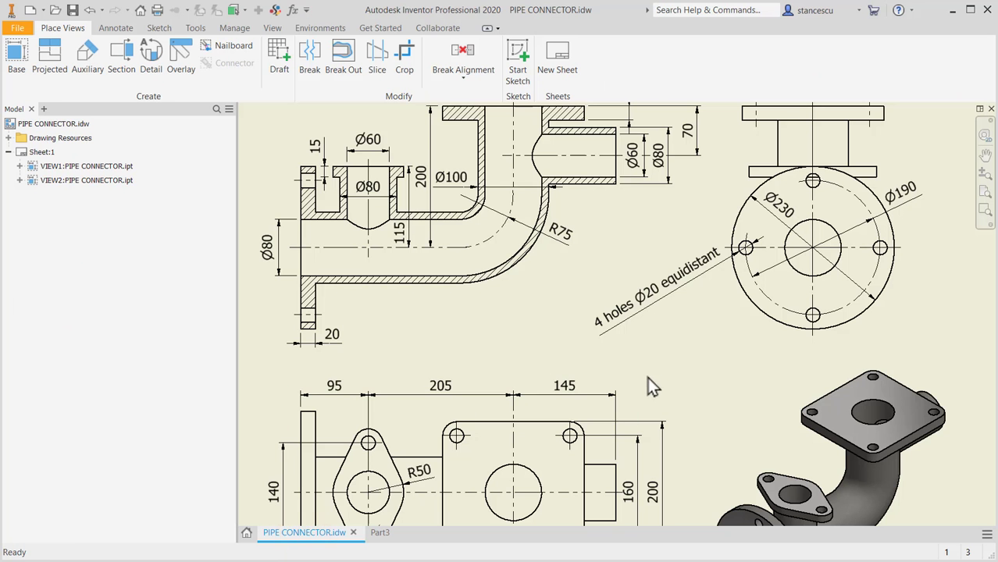
middle_drag(639, 395, 664, 259)
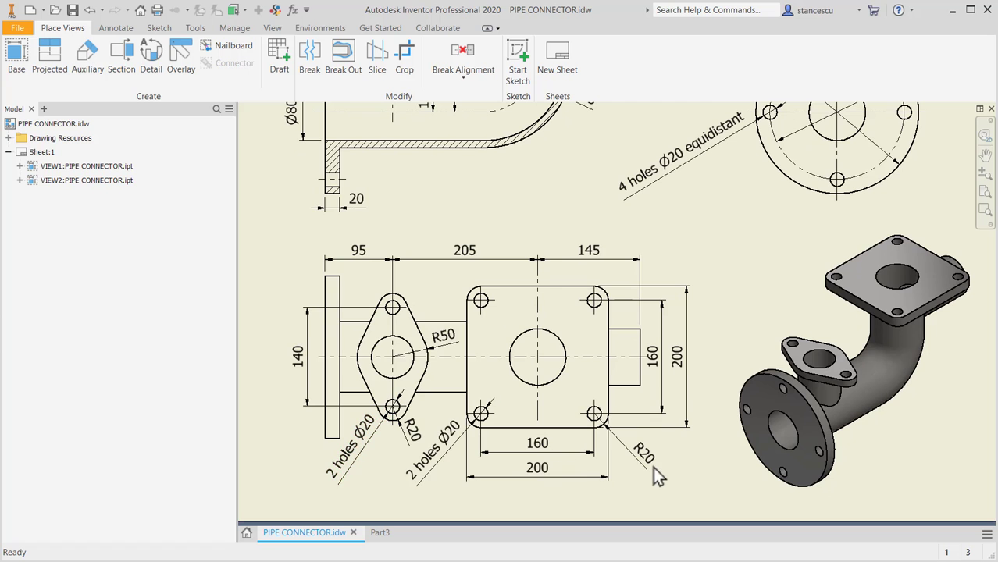
mouse_move(740, 245)
middle_down()
mouse_move(680, 400)
mouse_move(711, 316)
mouse_move(726, 219)
middle_up()
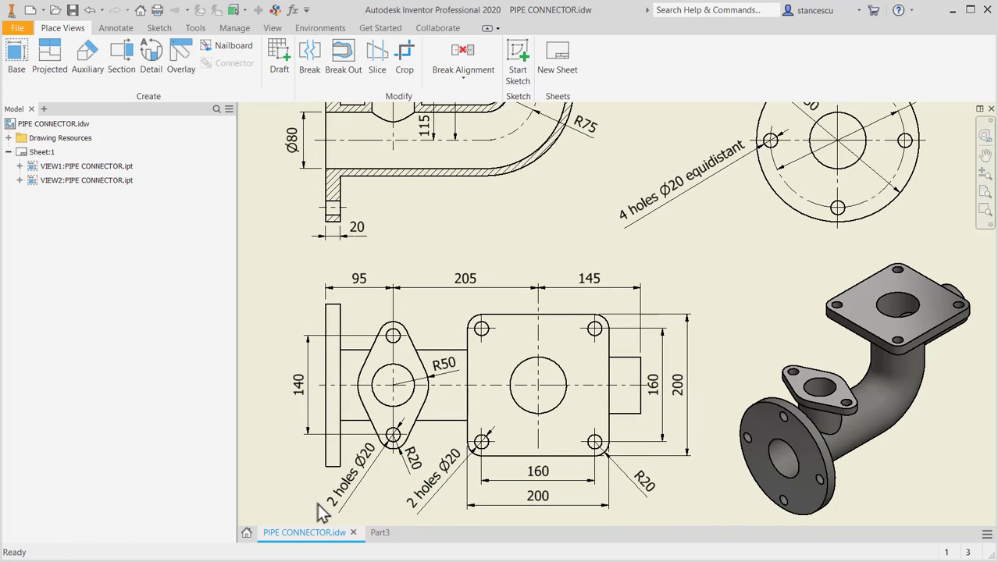
click(384, 533)
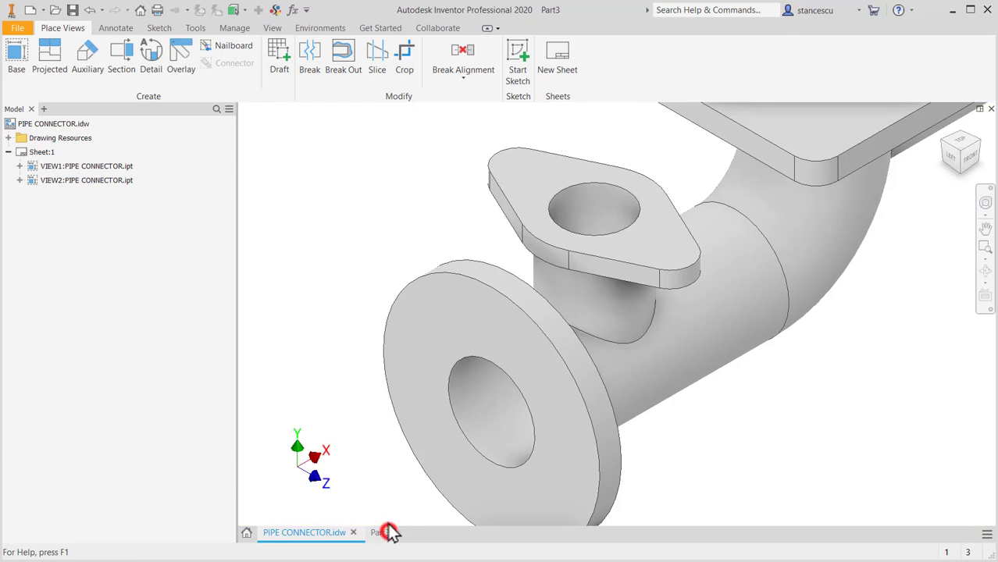
click(530, 161)
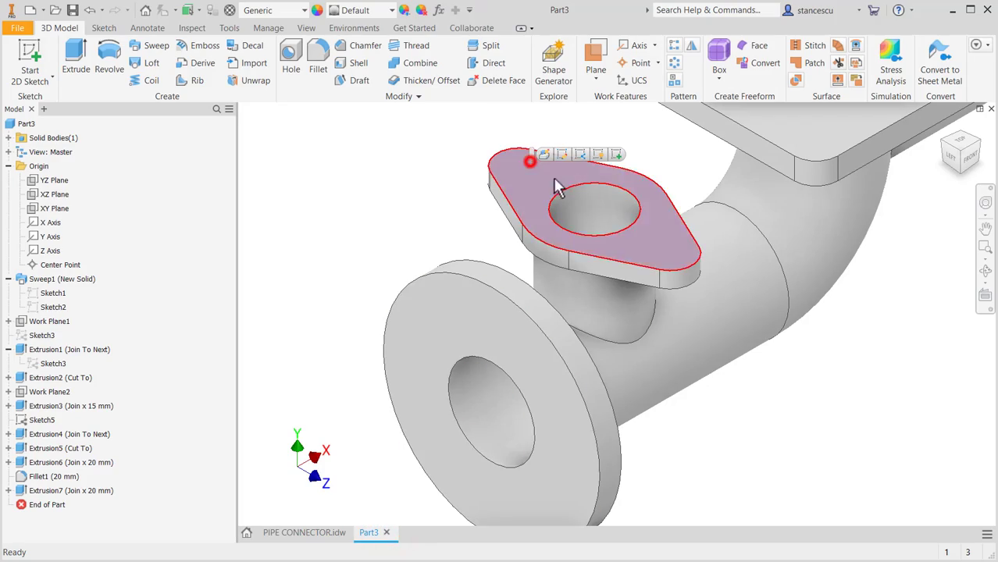
click(617, 156)
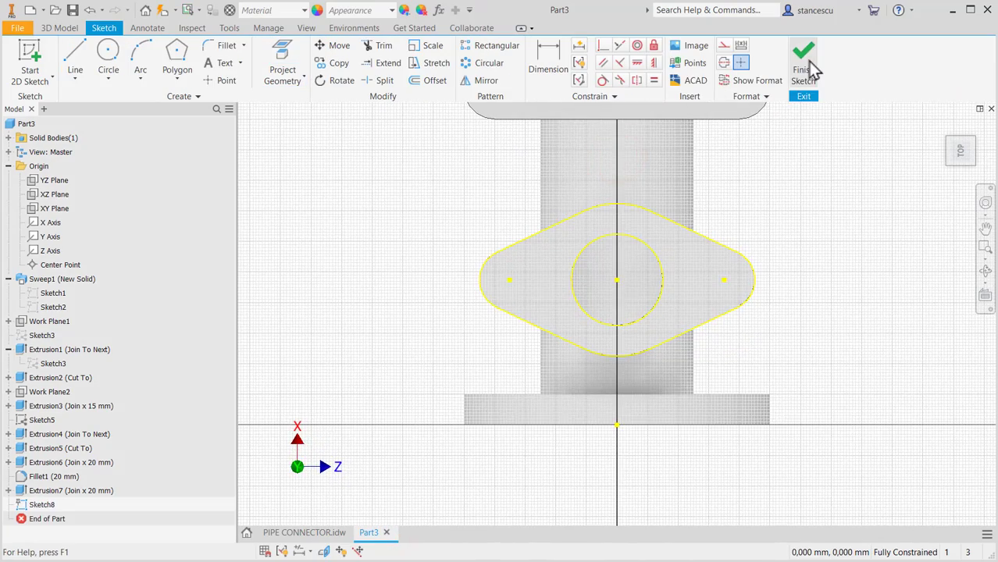
click(806, 62)
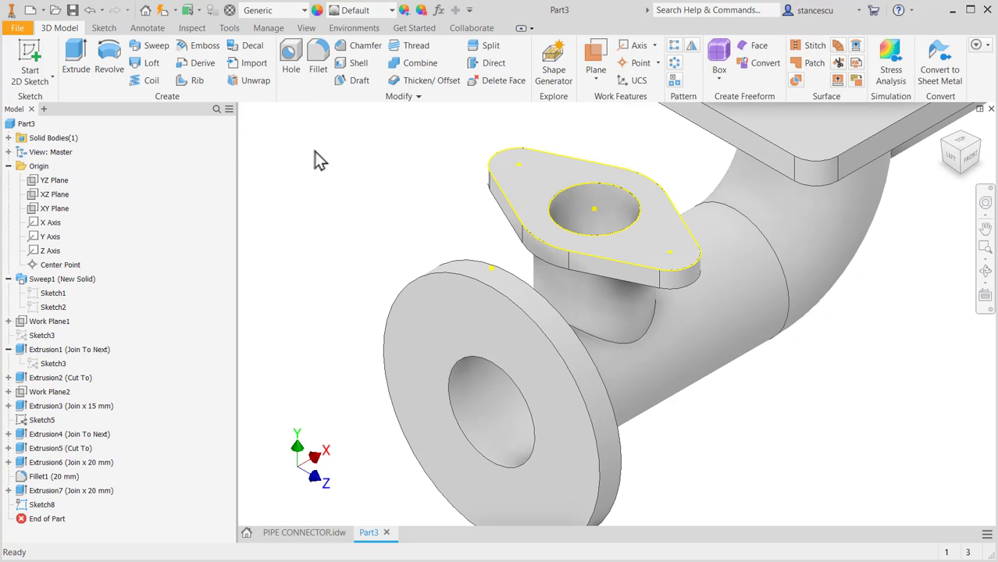
Create two simple 20 mm holes at the oval flange's end-arc centres, terminating at the flange's underside.
click(289, 55)
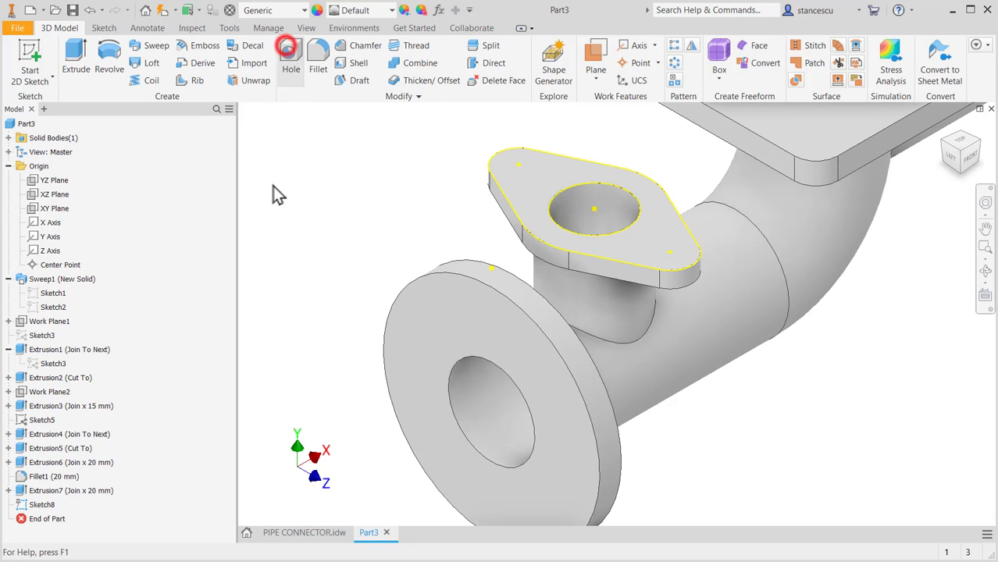
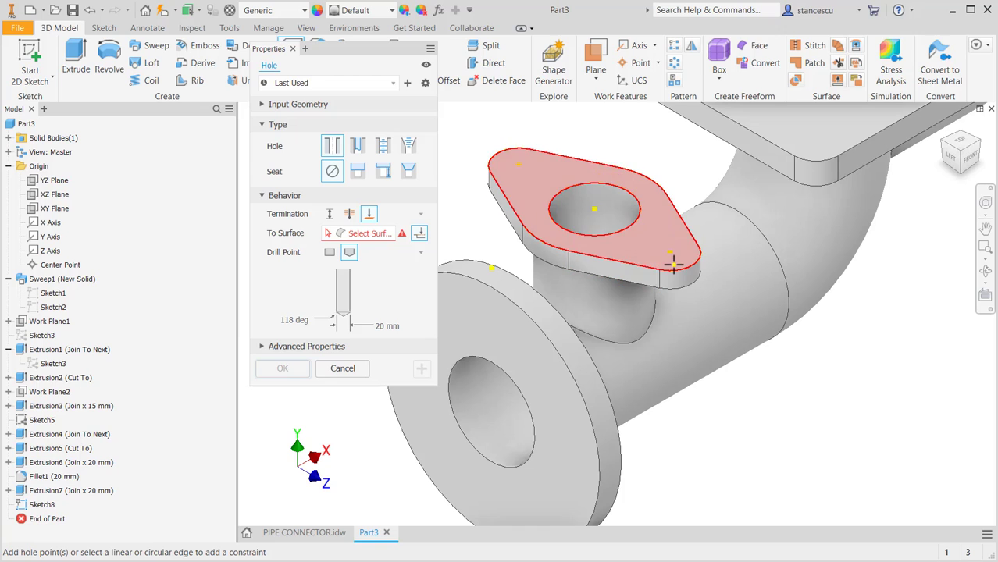
click(520, 167)
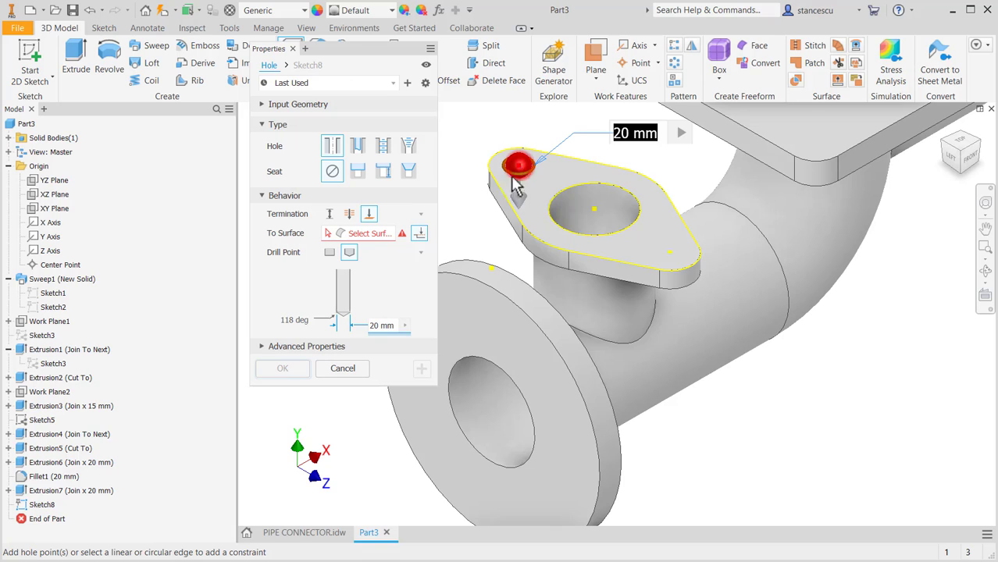
click(373, 237)
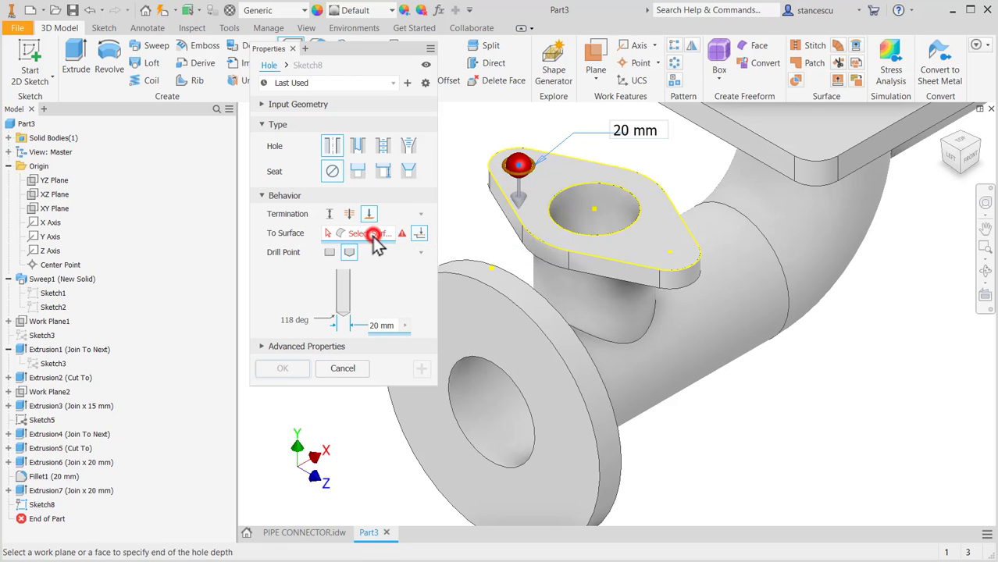
shift+middle_drag(708, 417, 742, 361)
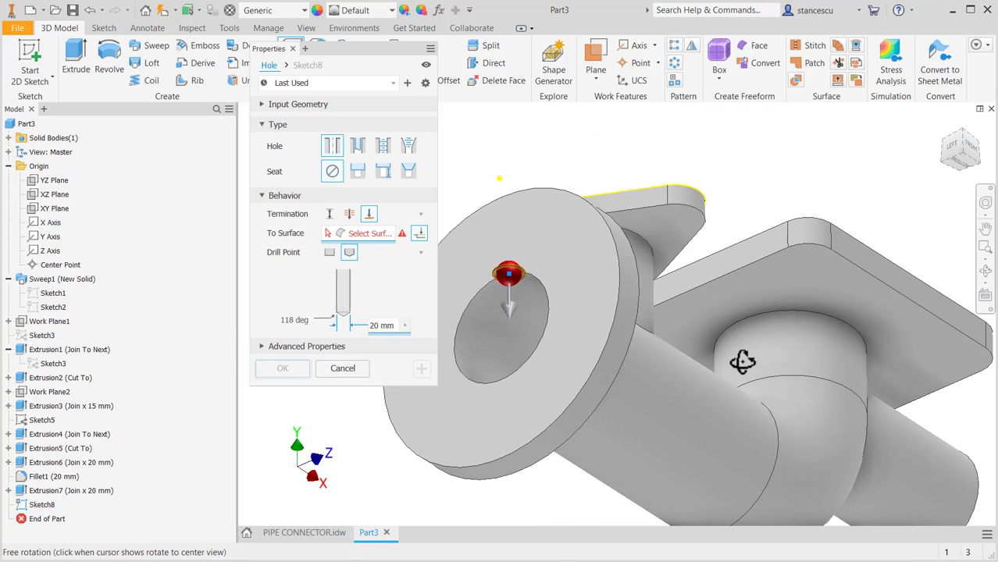
click(662, 220)
shift+middle_drag(666, 258, 680, 356)
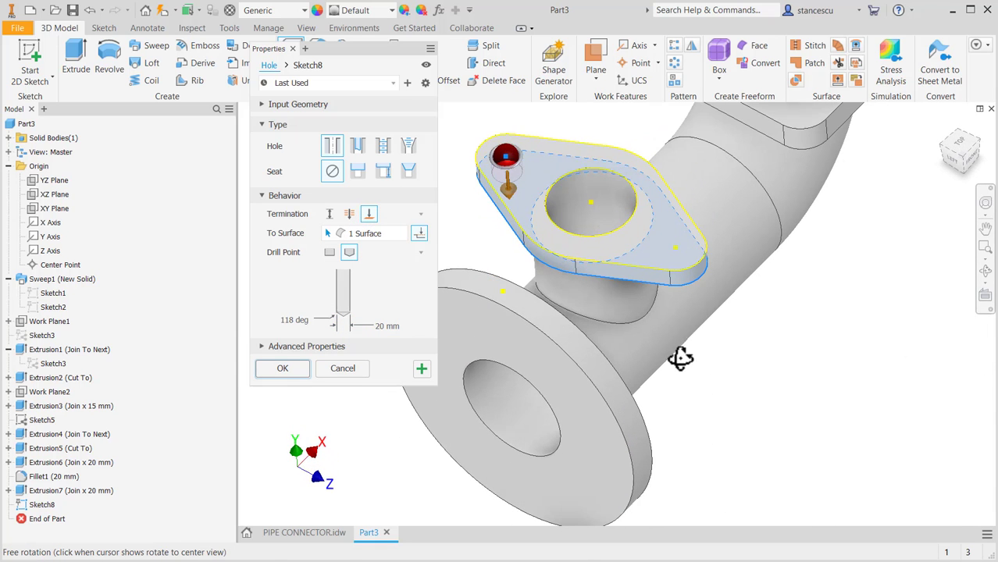
click(676, 250)
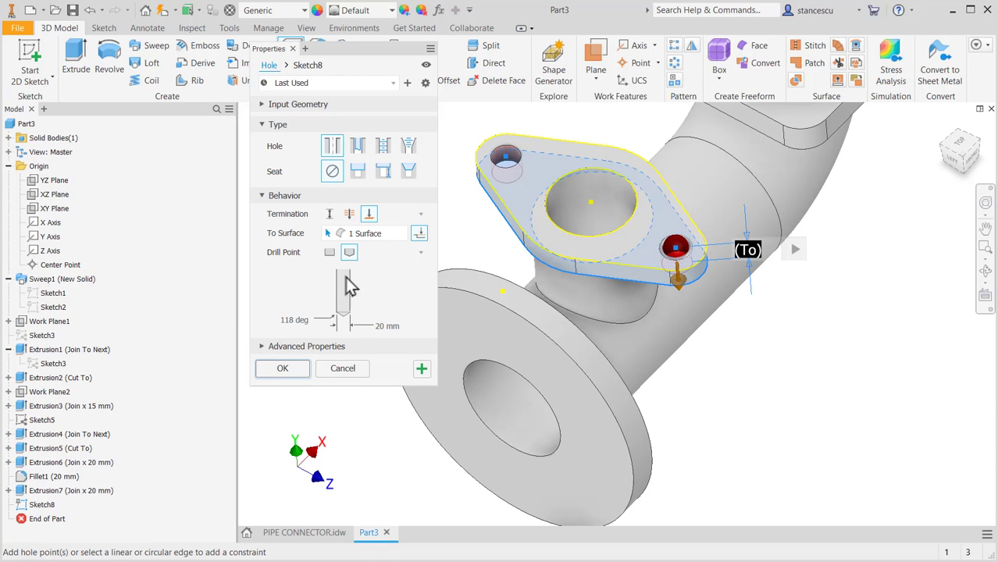
click(294, 367)
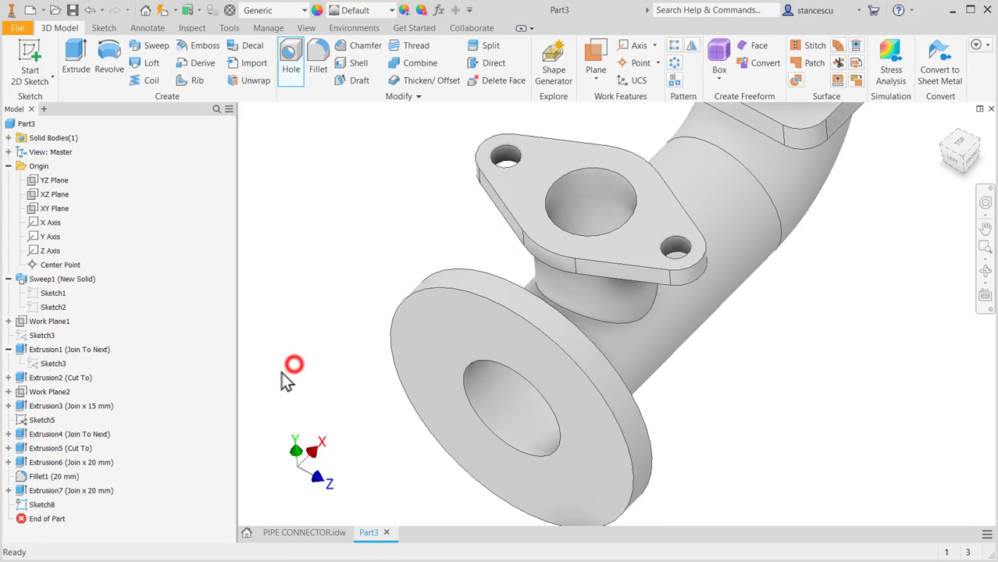
Create a sketch on the square flange's top face containing its projected edges and corner arc centres, and finish it.
middle_drag(857, 200, 733, 436)
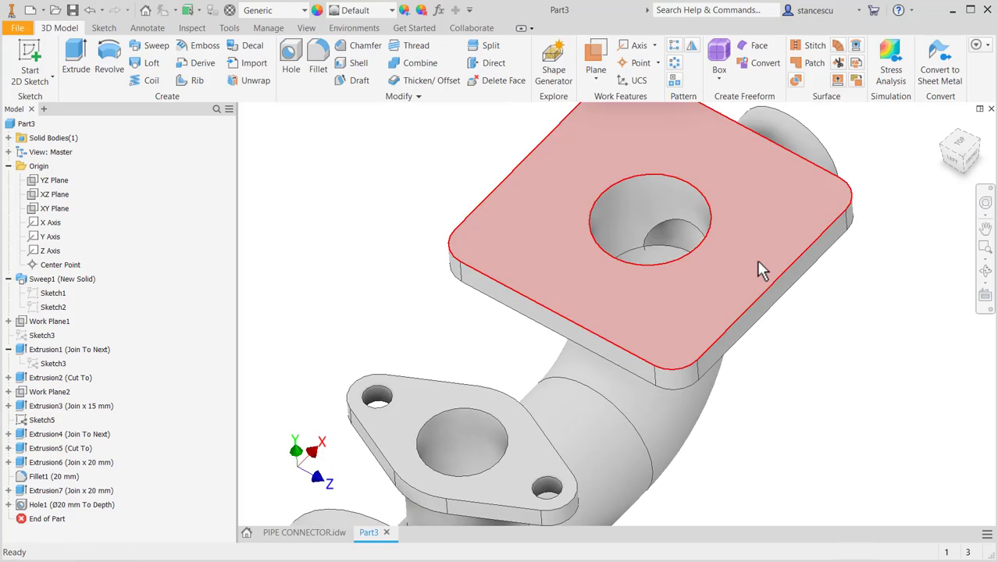
click(758, 260)
click(790, 249)
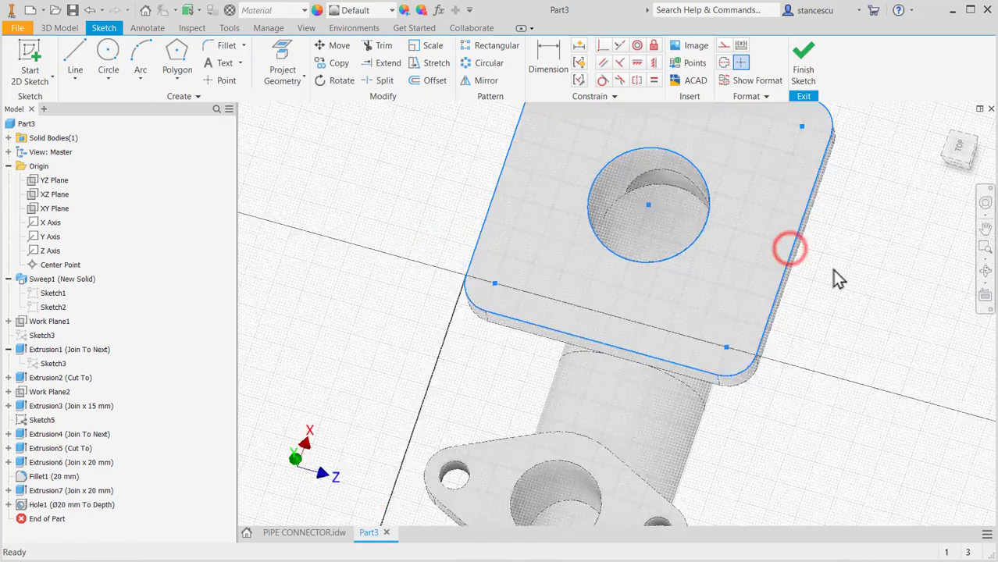
middle_drag(836, 276, 818, 390)
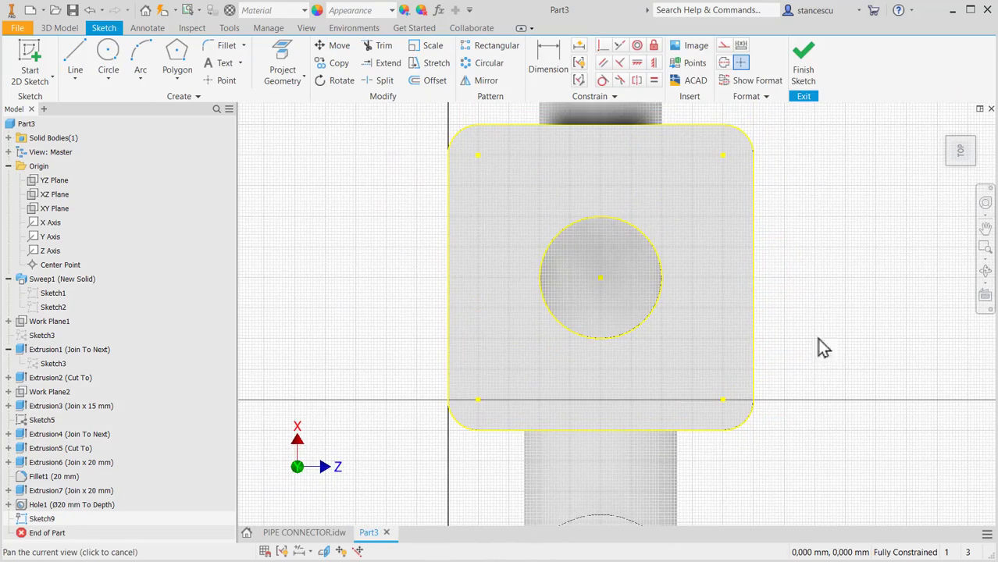
click(804, 82)
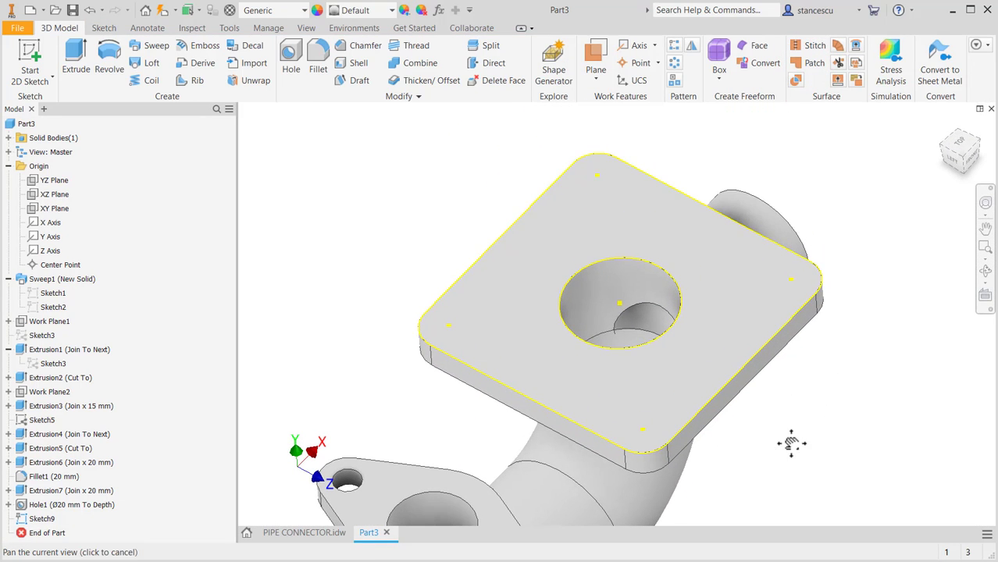
Create four simple 20 mm holes at the square flange's corner arc centres, terminating at the flange's underside.
click(290, 63)
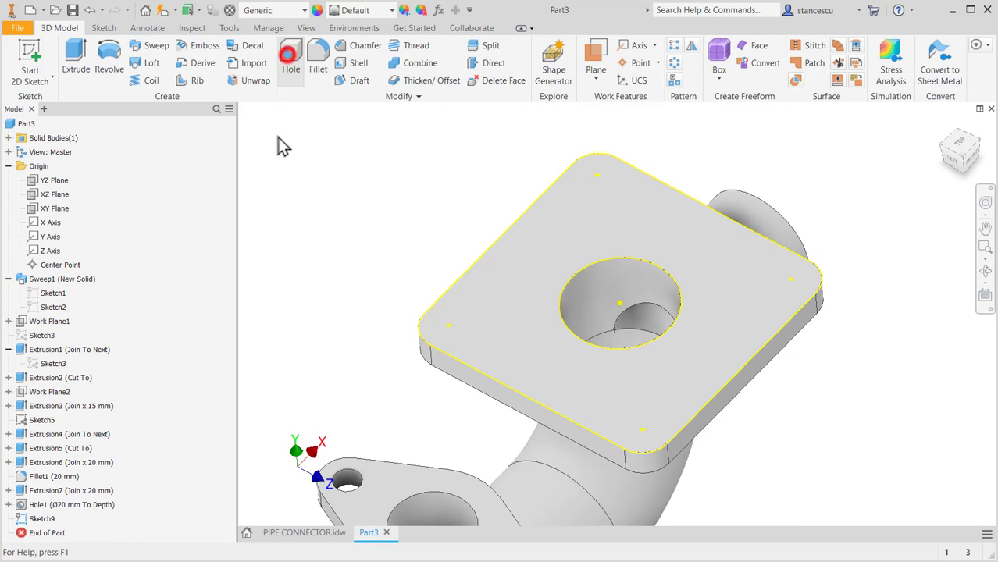
click(450, 327)
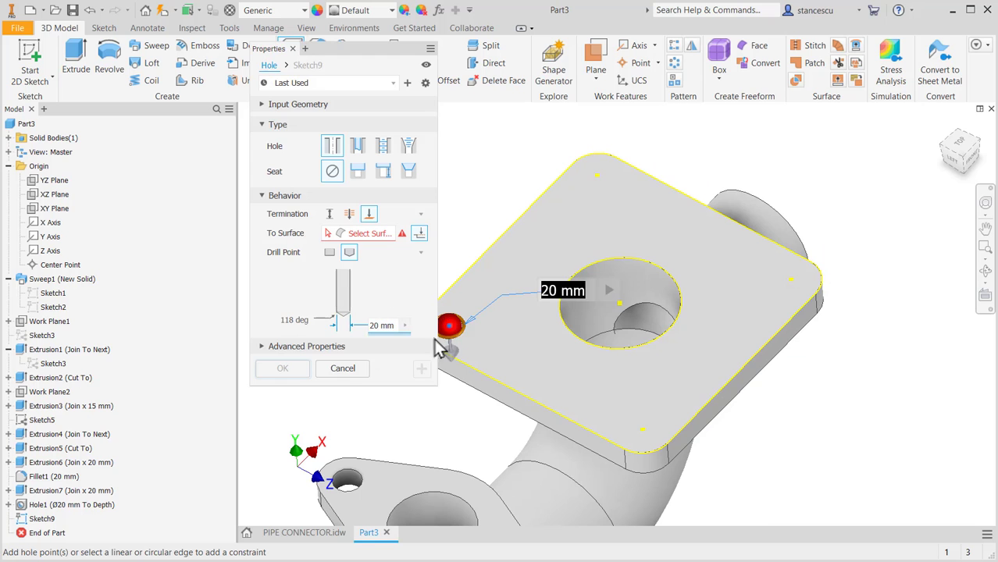
click(358, 231)
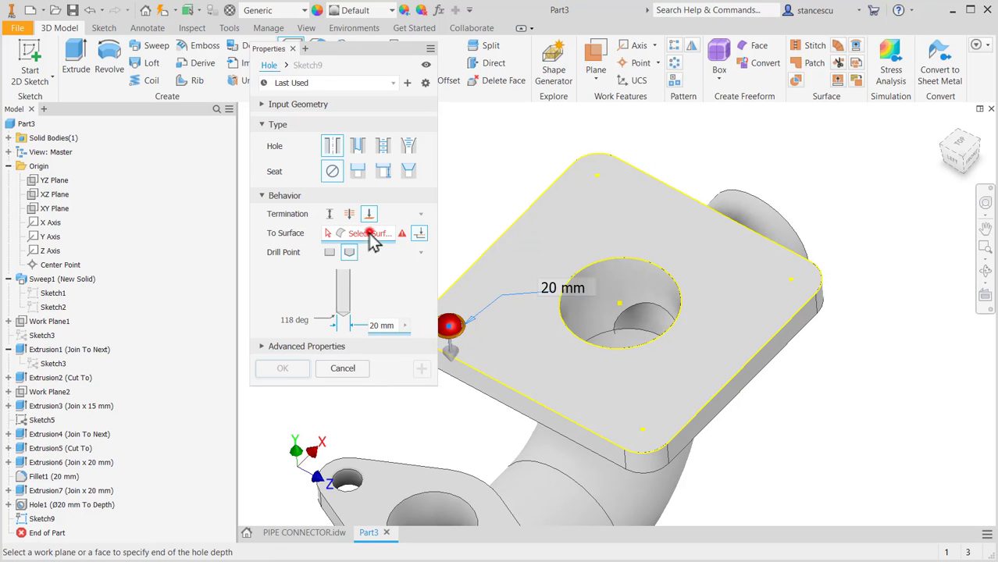
shift+middle_drag(784, 461, 795, 379)
click(673, 414)
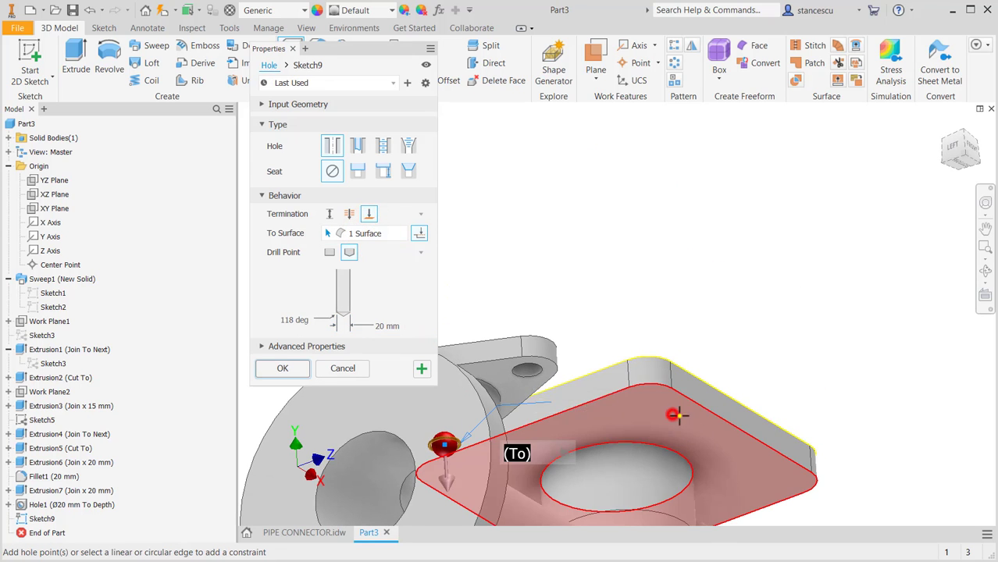
shift+middle_drag(704, 286, 697, 316)
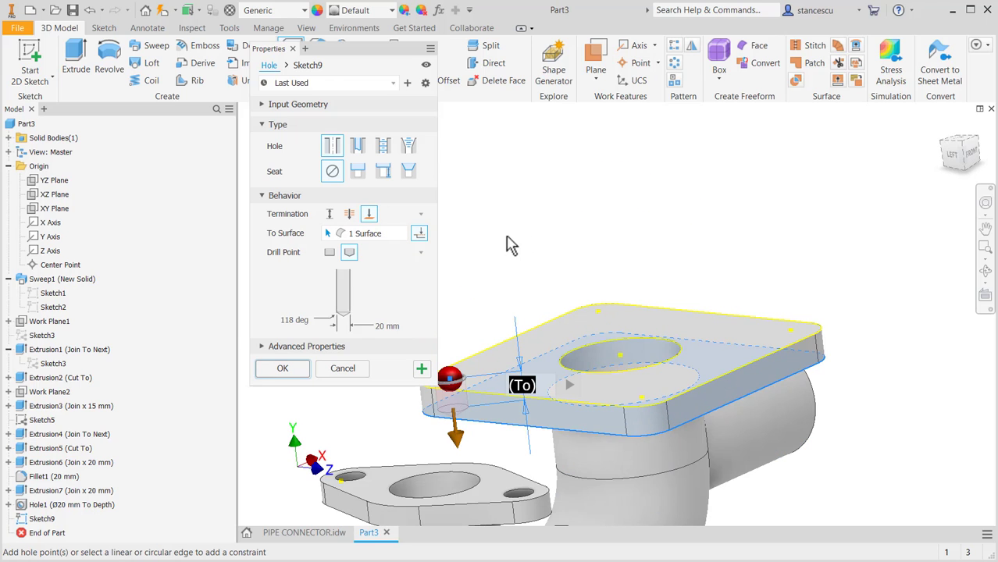
click(641, 399)
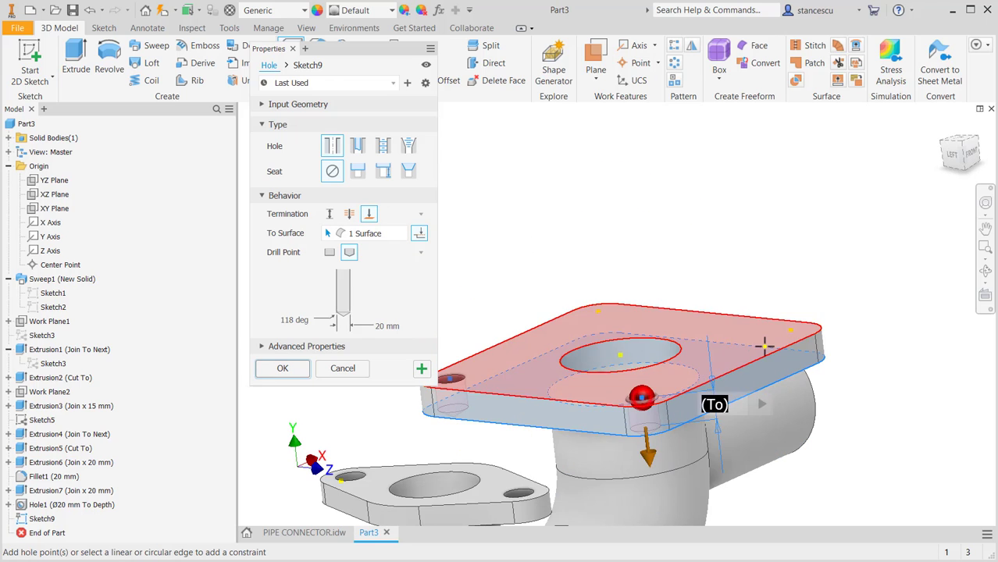
click(792, 333)
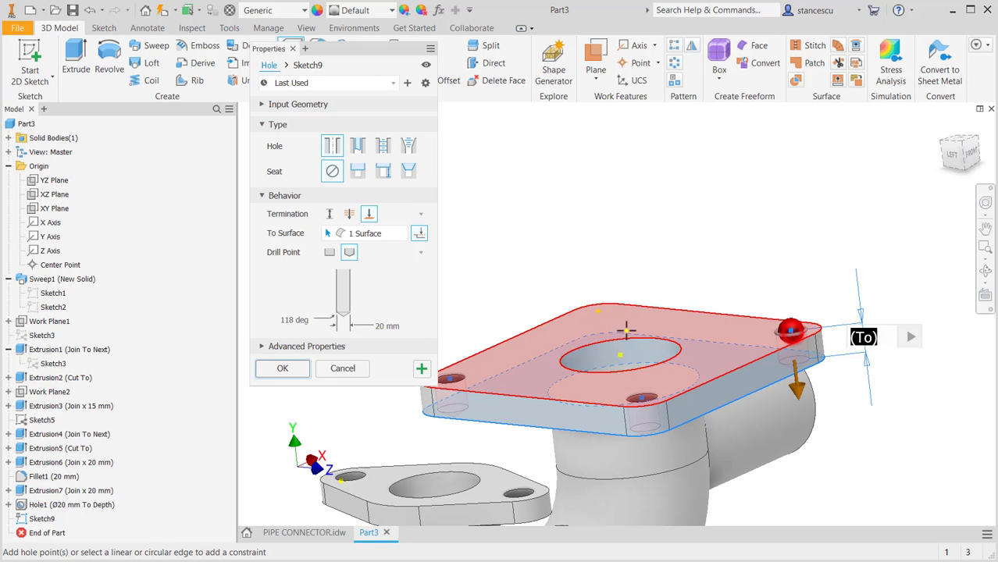
click(597, 312)
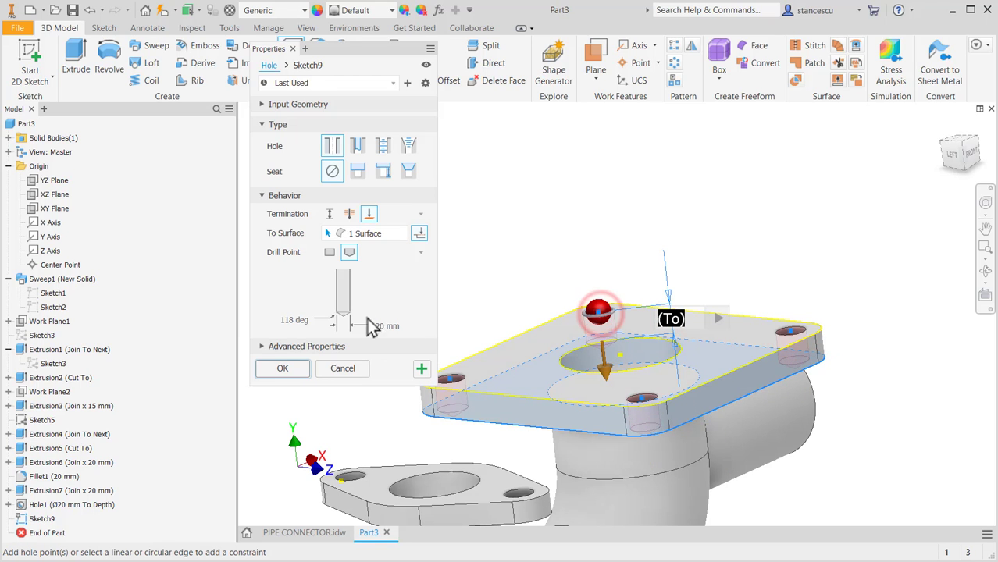
click(285, 381)
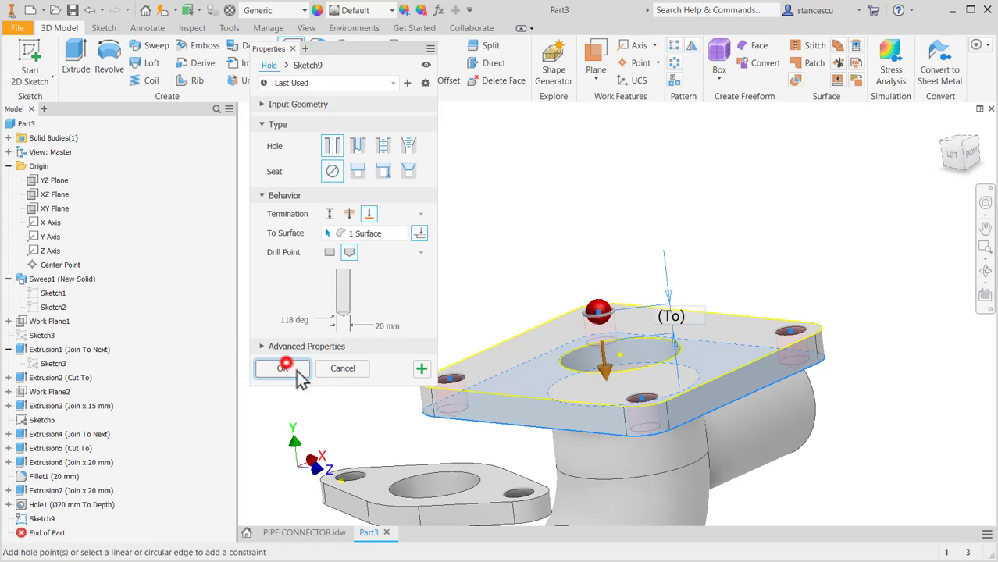
Start a new sketch on the outer face of the round end flange.
shift+middle_drag(390, 319, 463, 210)
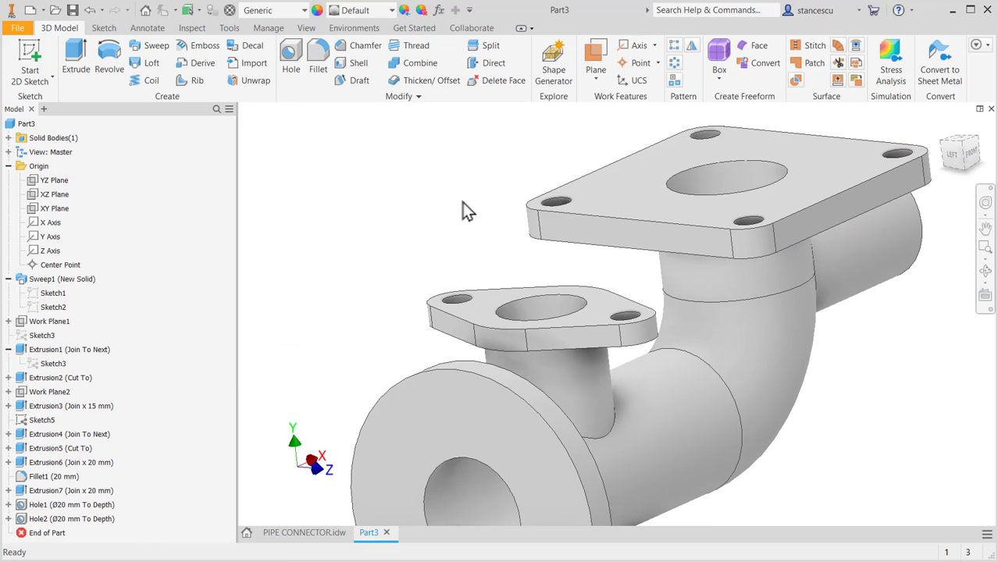
click(450, 408)
click(484, 403)
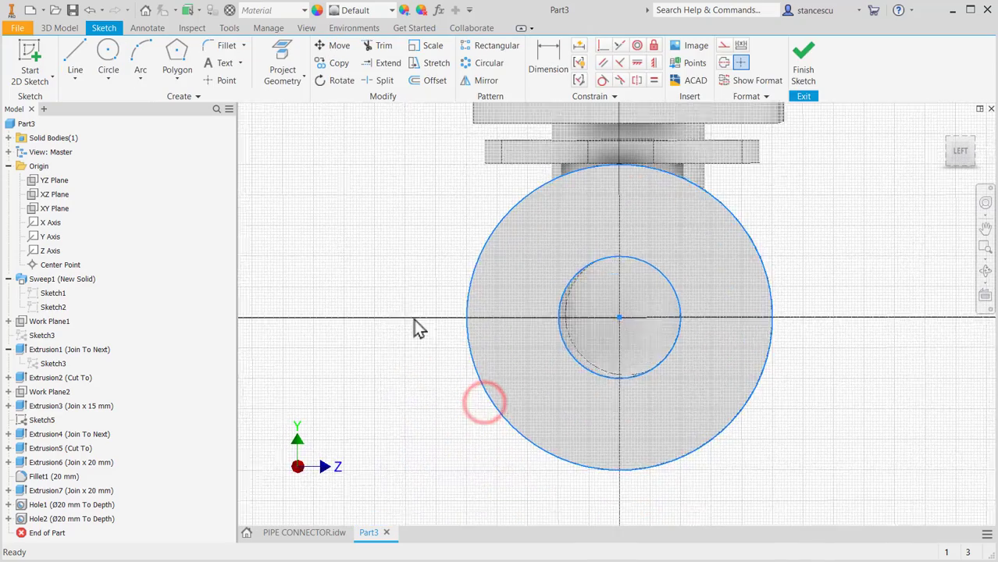
Consult the drawing's round flange view, place a sketch point about 72 mm below the flange centre, and align it vertically with the centre.
click(306, 533)
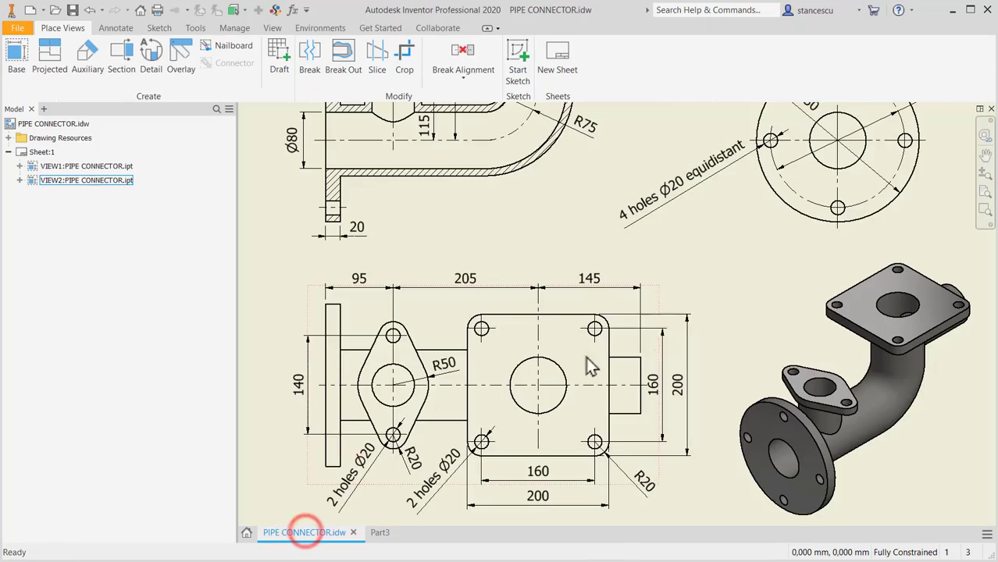
middle_drag(723, 264, 692, 348)
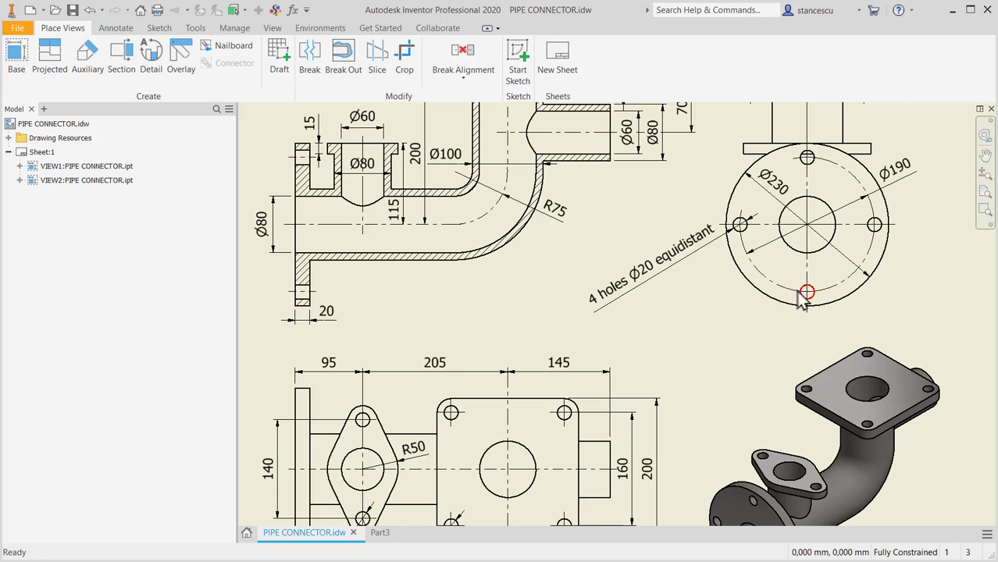
click(380, 534)
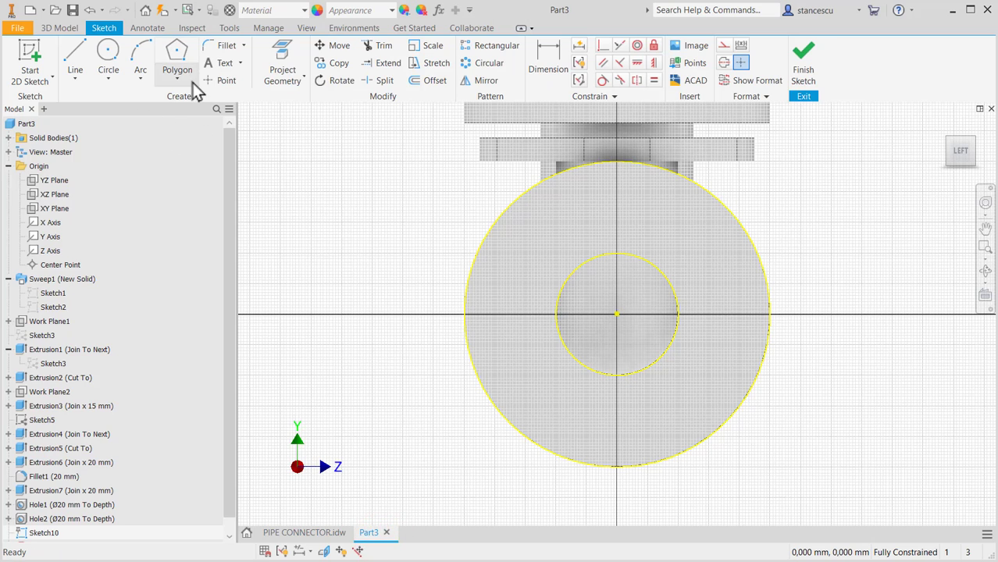
click(224, 80)
click(598, 423)
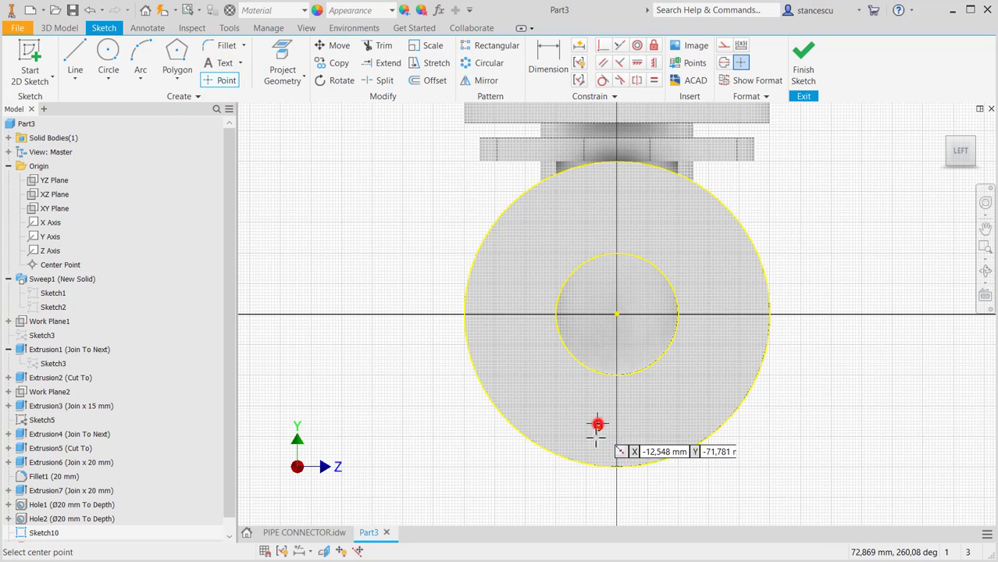
key(ctrl+z)
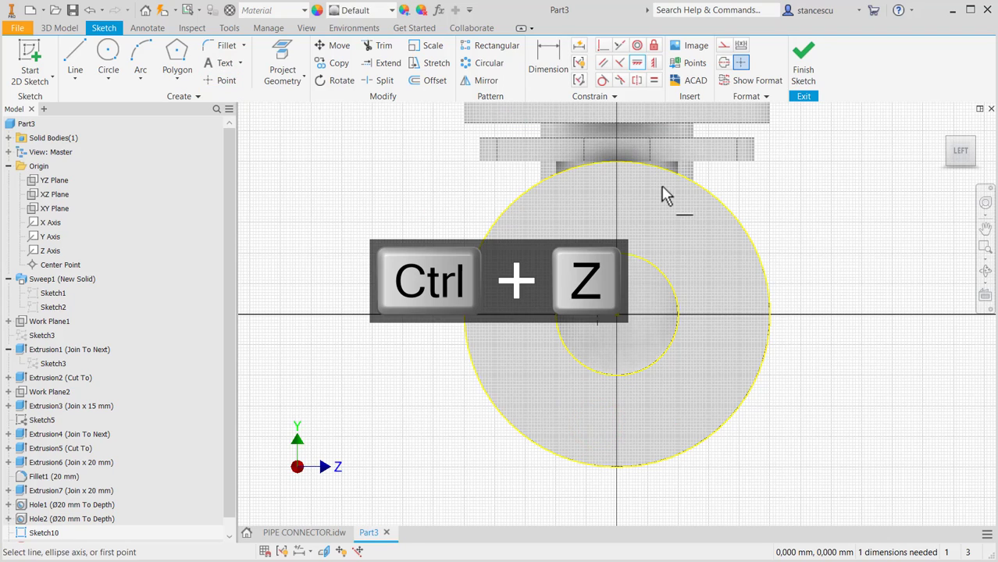
click(654, 62)
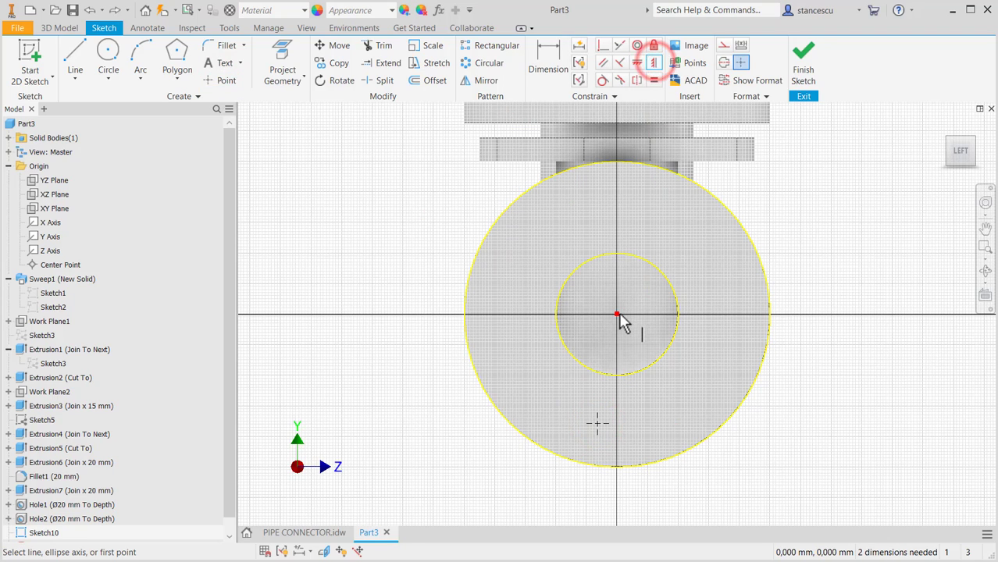
click(617, 314)
click(596, 424)
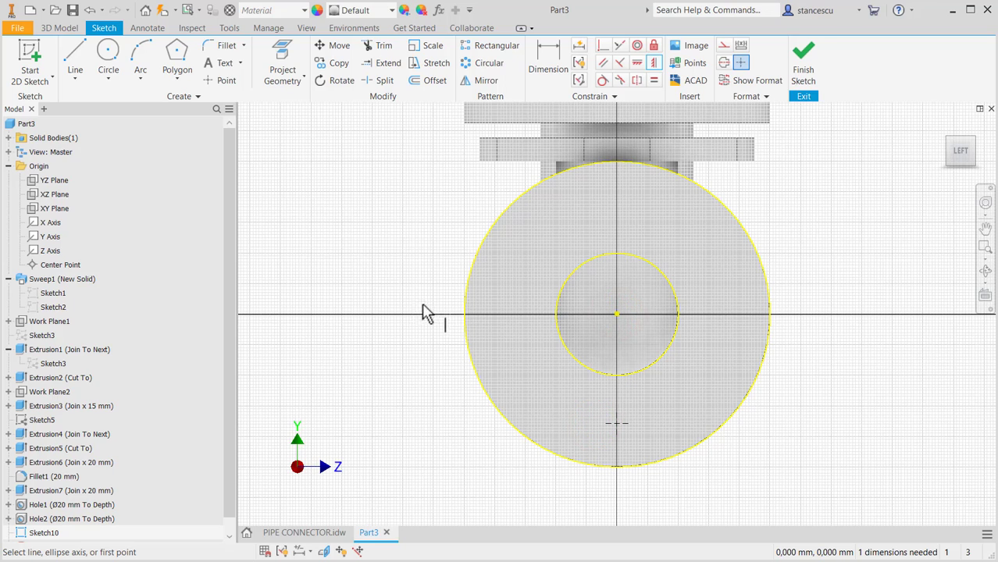
Dimension the point's vertical distance from the flange centre as 190/2 mm and finish the sketch.
click(549, 58)
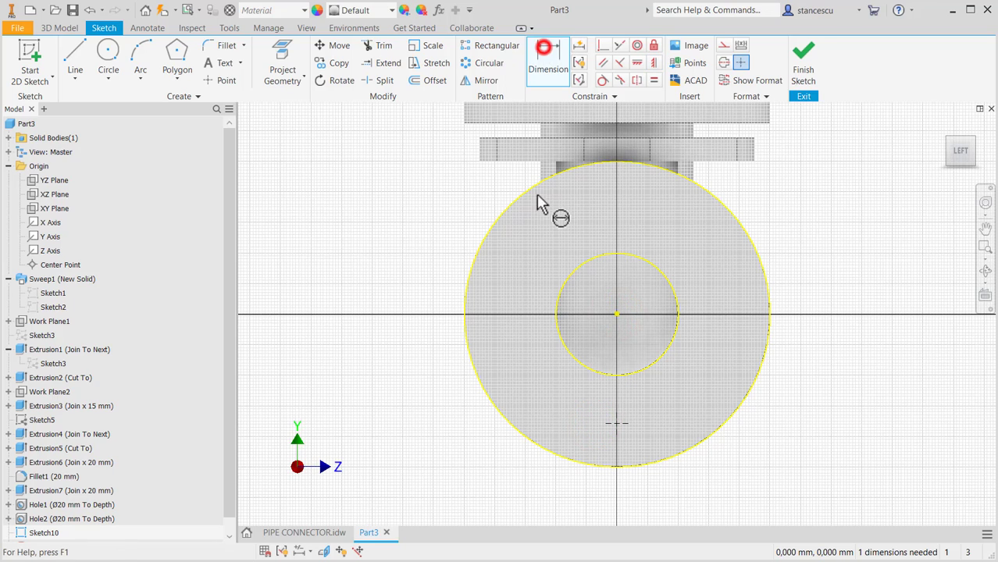
click(617, 425)
click(617, 314)
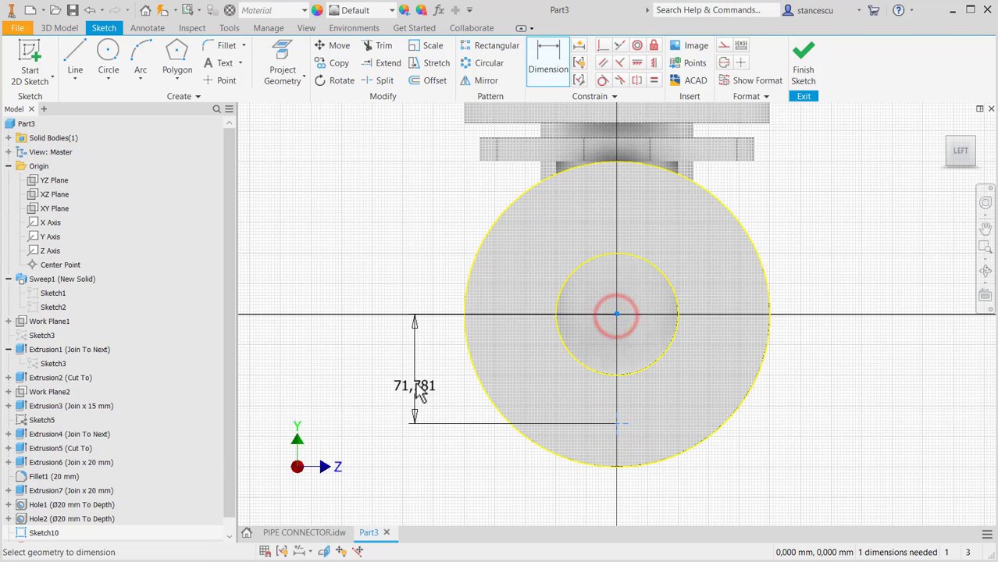
click(415, 386)
text(190/2)
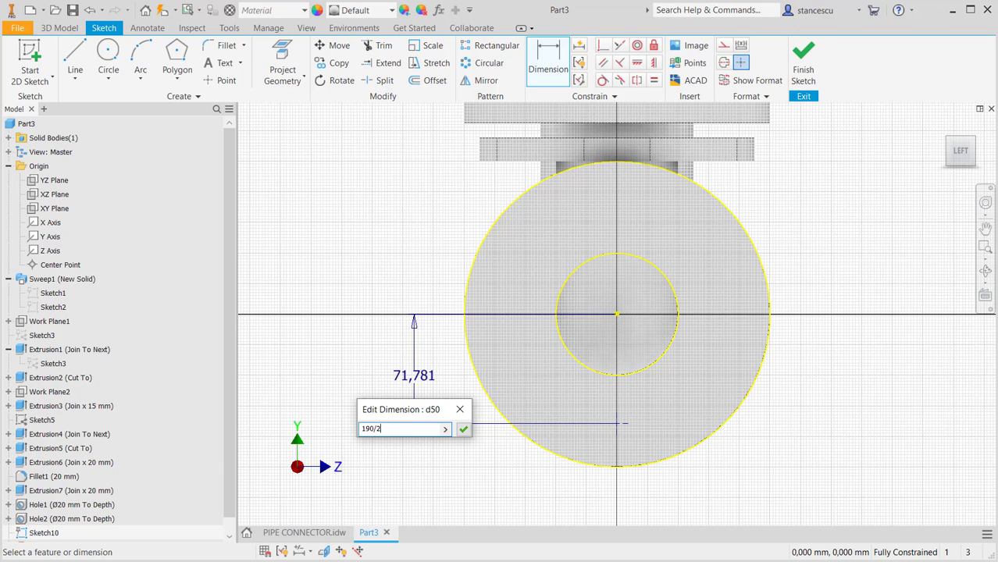
key(Return)
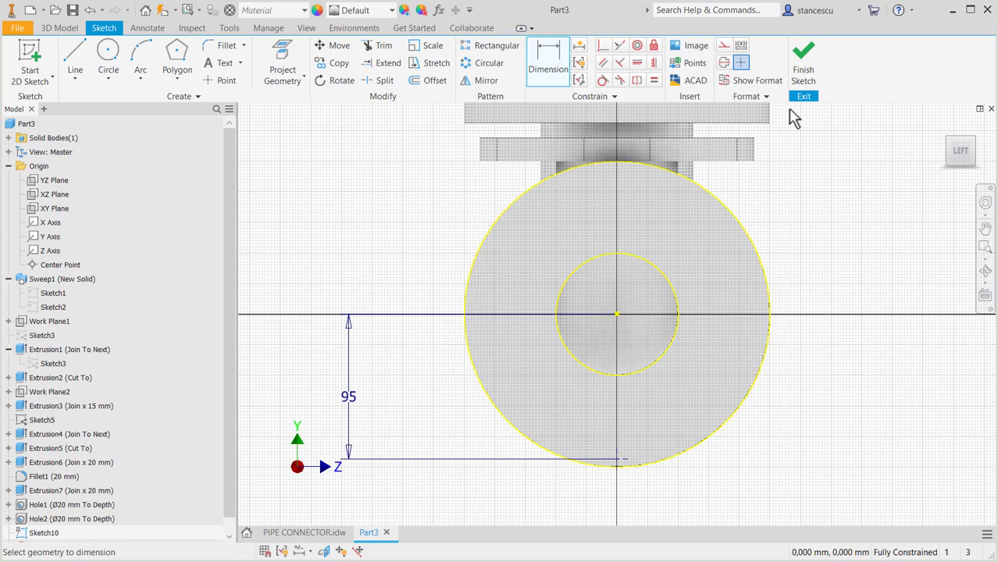
click(803, 61)
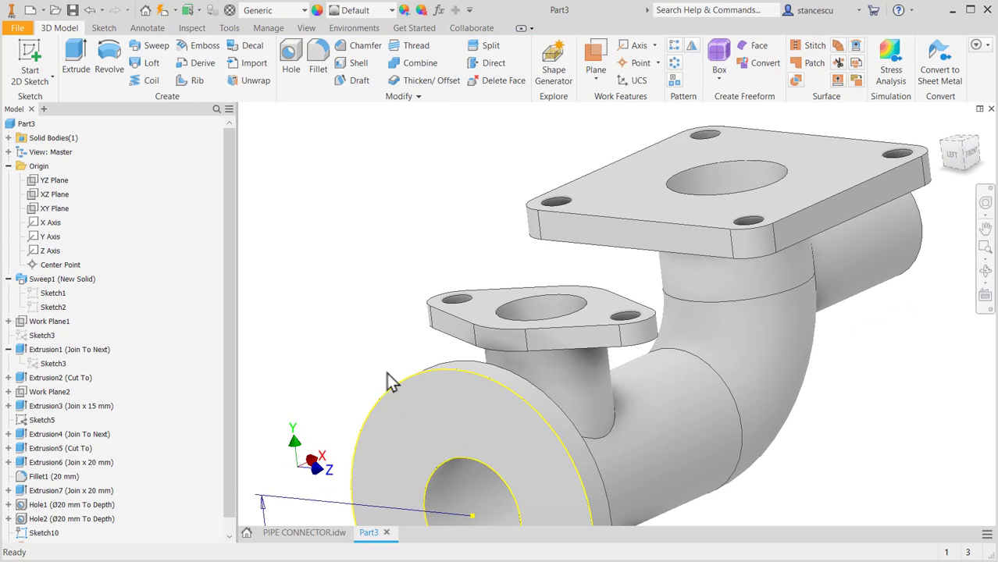
Measure the round end flange's outer edge diameter and compare it with the diameter given in the drawing.
middle_drag(392, 383, 446, 196)
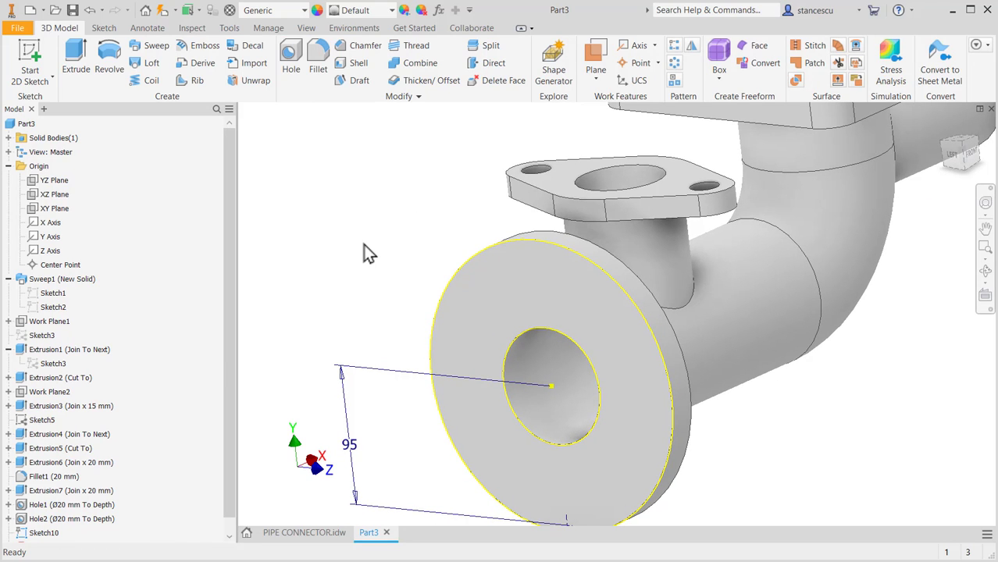
key(m)
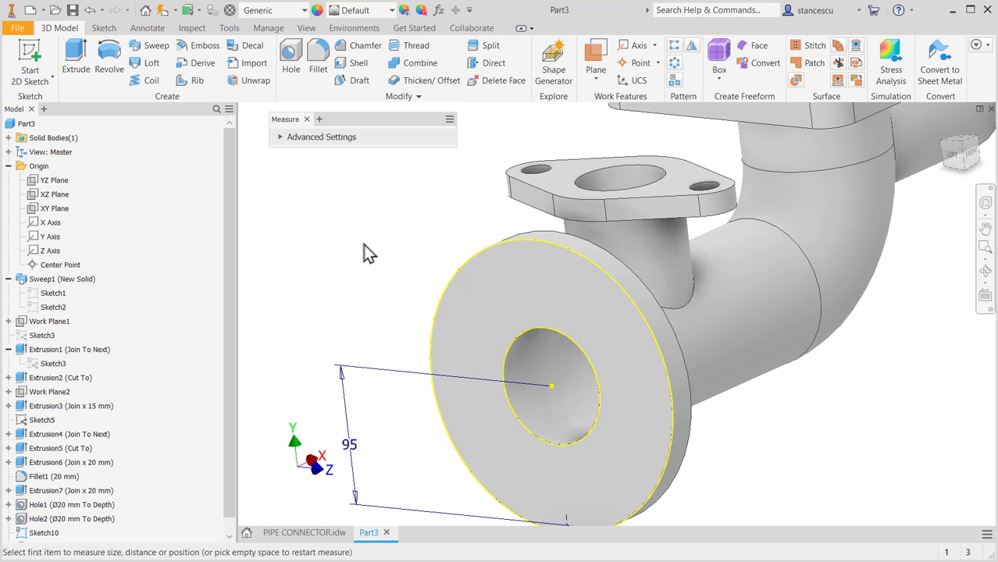
click(534, 241)
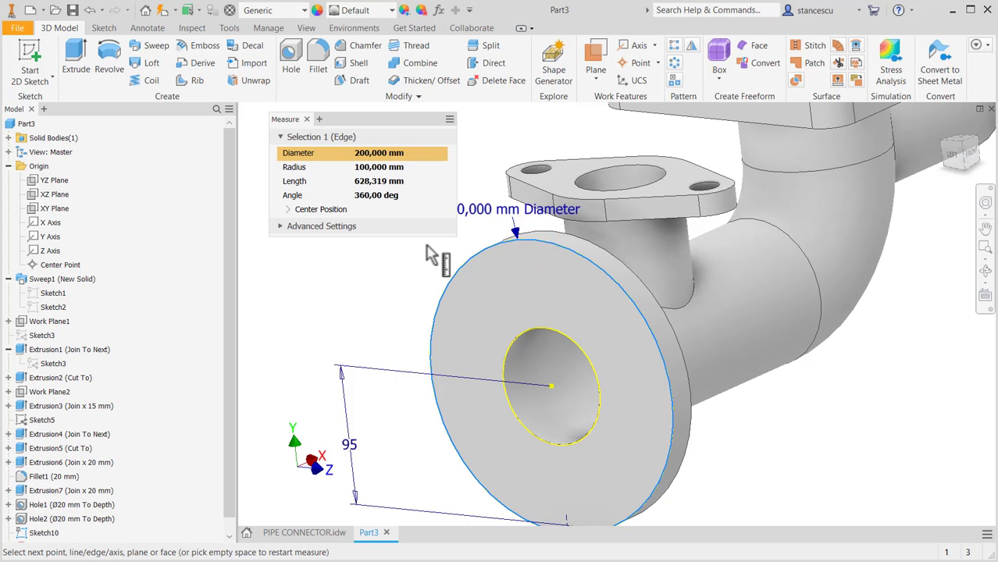
middle_drag(351, 273, 424, 267)
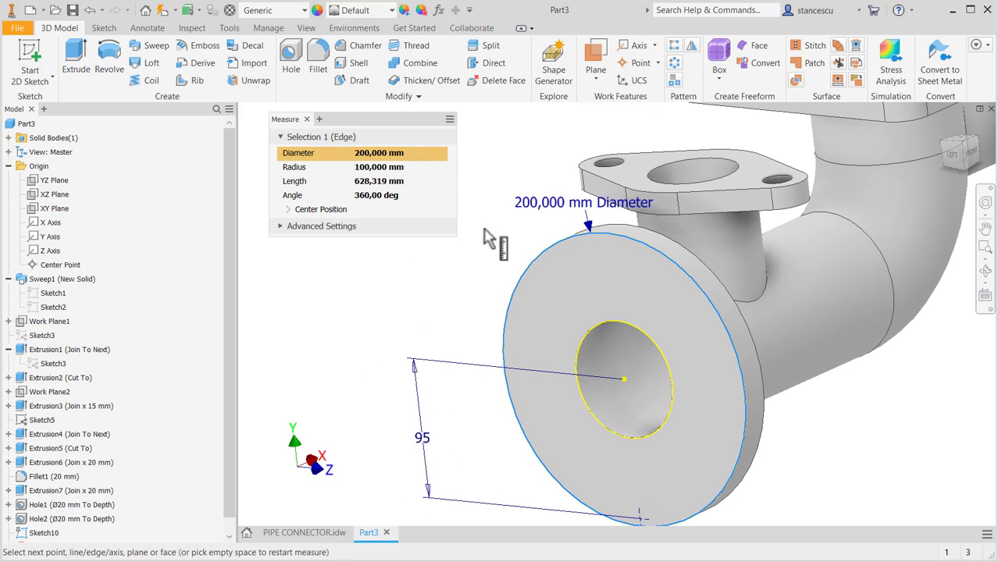
click(312, 534)
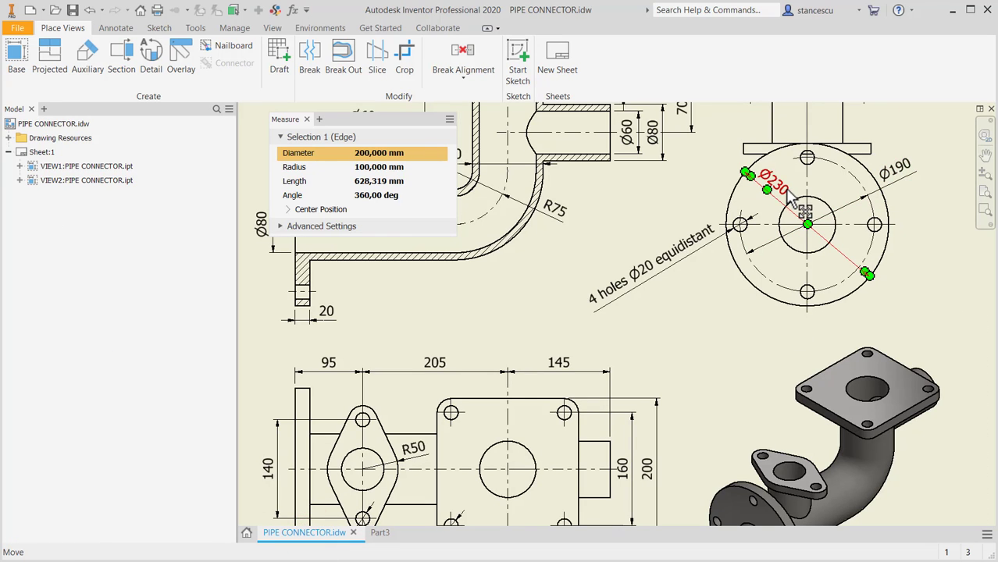
click(381, 533)
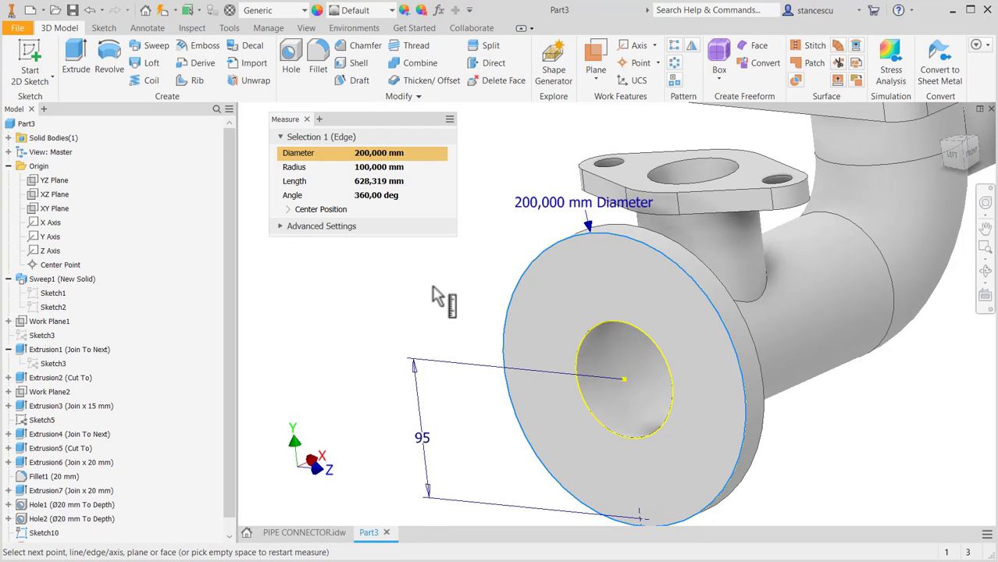
key(Escape)
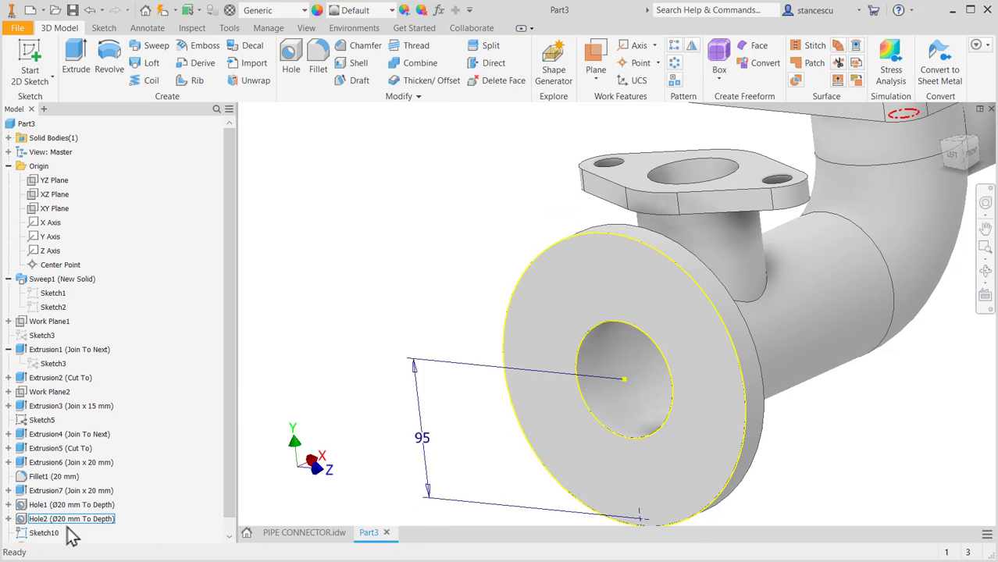
Edit the sketch behind the round end flange's extrusion, set its outer diameter to 230 mm, and finish the sketch.
scroll(134, 476, down, 1)
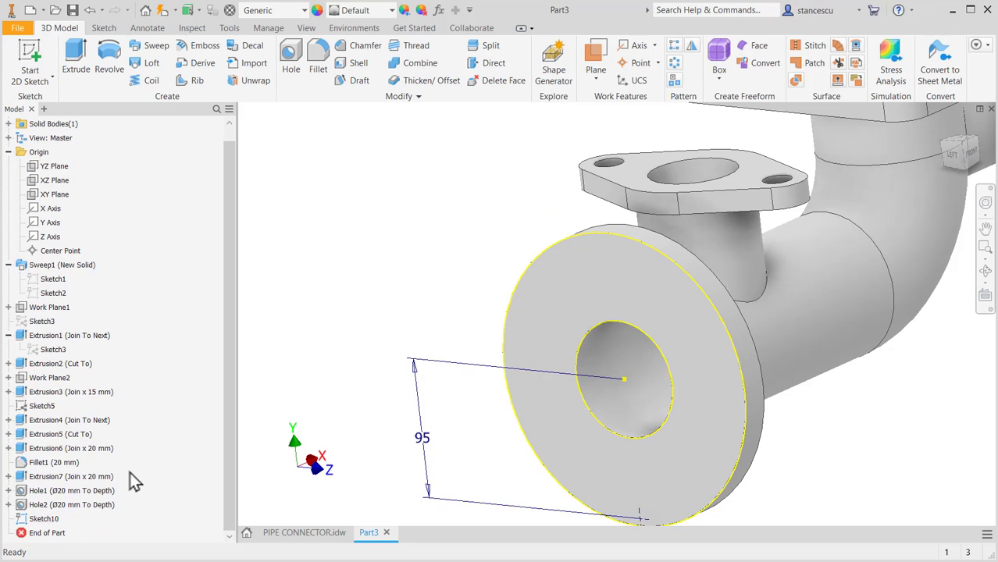
click(8, 476)
double_click(31, 490)
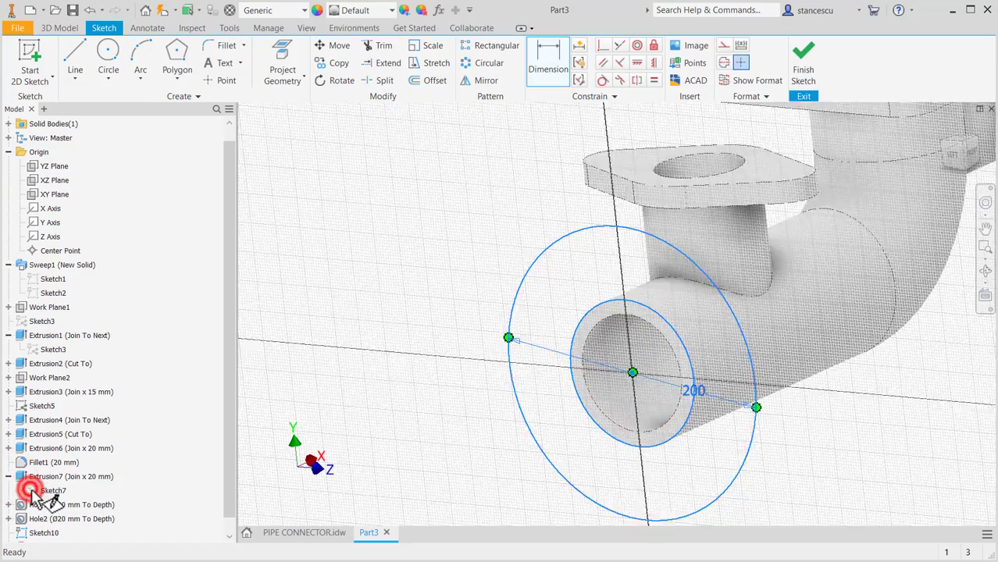
double_click(692, 328)
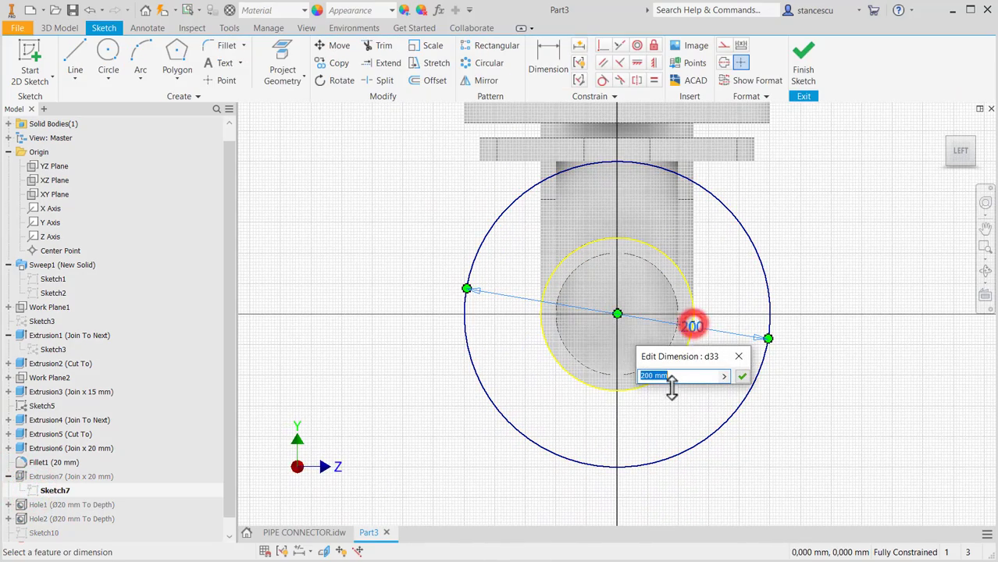
text(2)
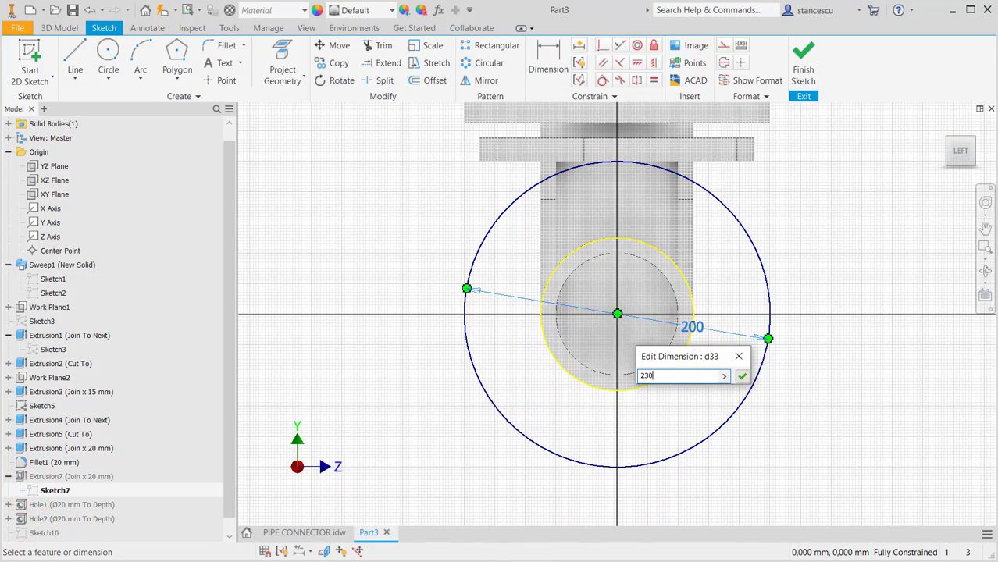
text(30)
key(Return)
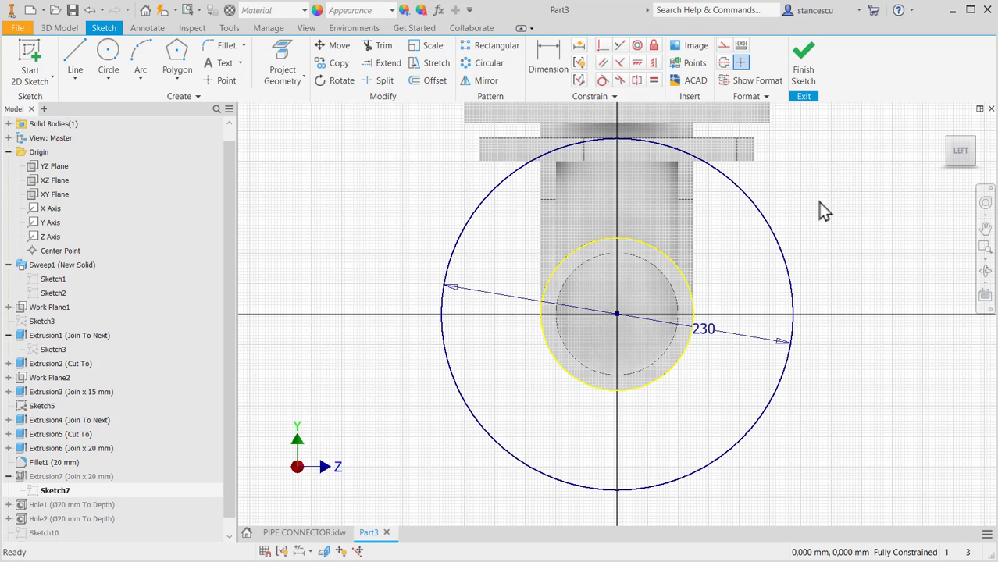
click(796, 68)
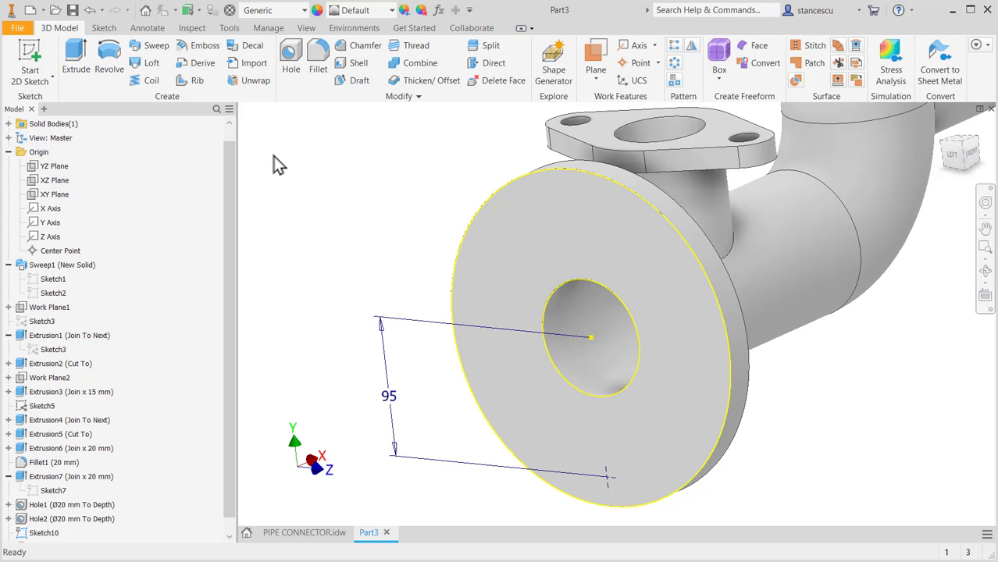
Create a simple 20 mm hole at the sketch point on the round flange, terminating at the flange's back face.
click(291, 58)
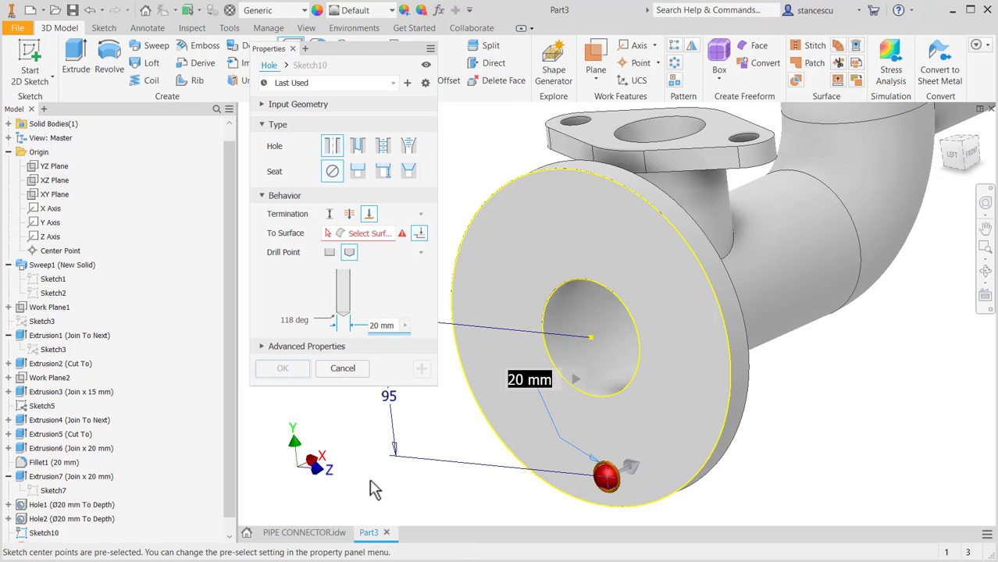
click(373, 233)
shift+middle_drag(791, 457, 636, 429)
click(611, 434)
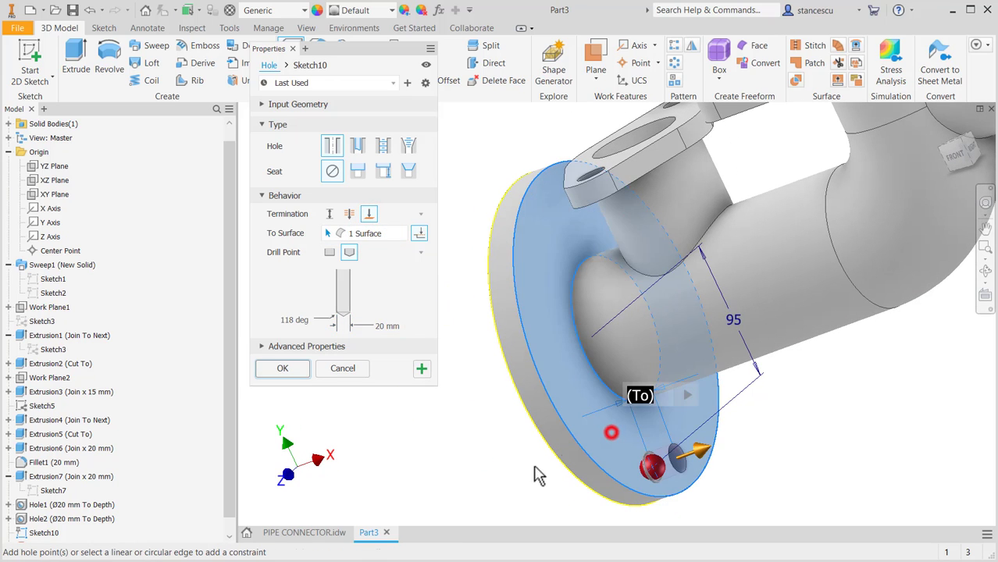
shift+middle_drag(468, 456, 562, 419)
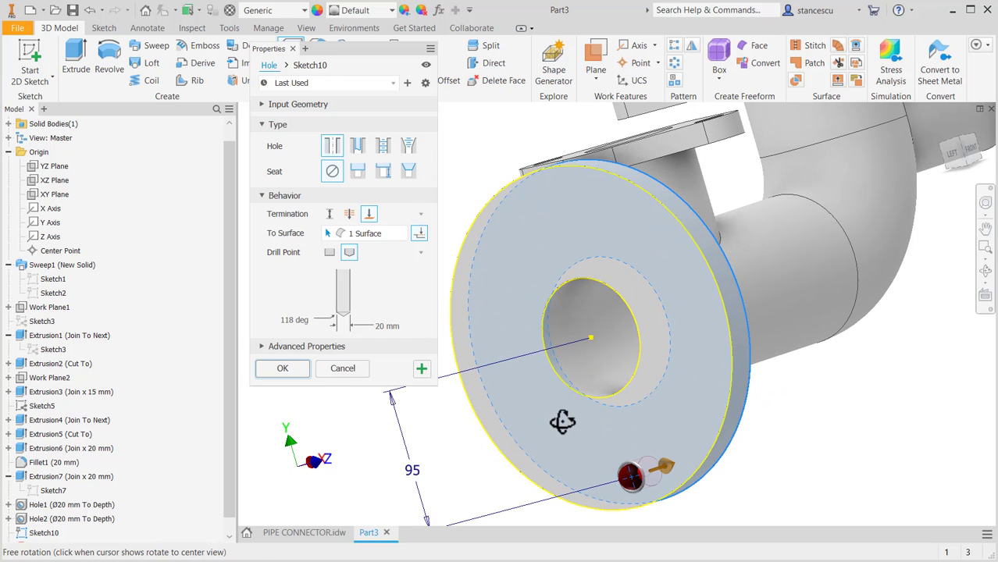
click(283, 370)
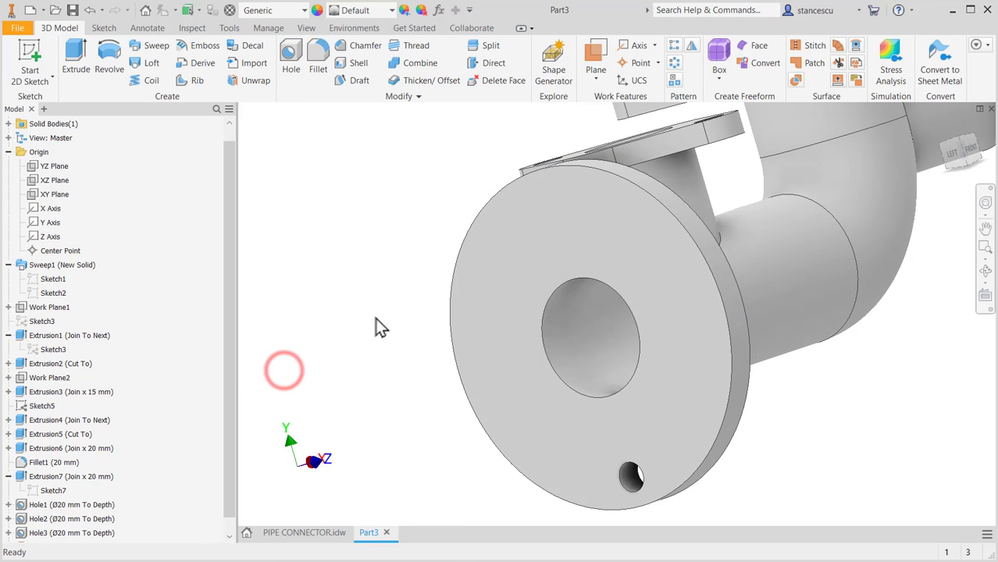
Create a circular pattern of the round flange's hole about the bore axis, with 4 occurrences over 360 degrees.
click(674, 66)
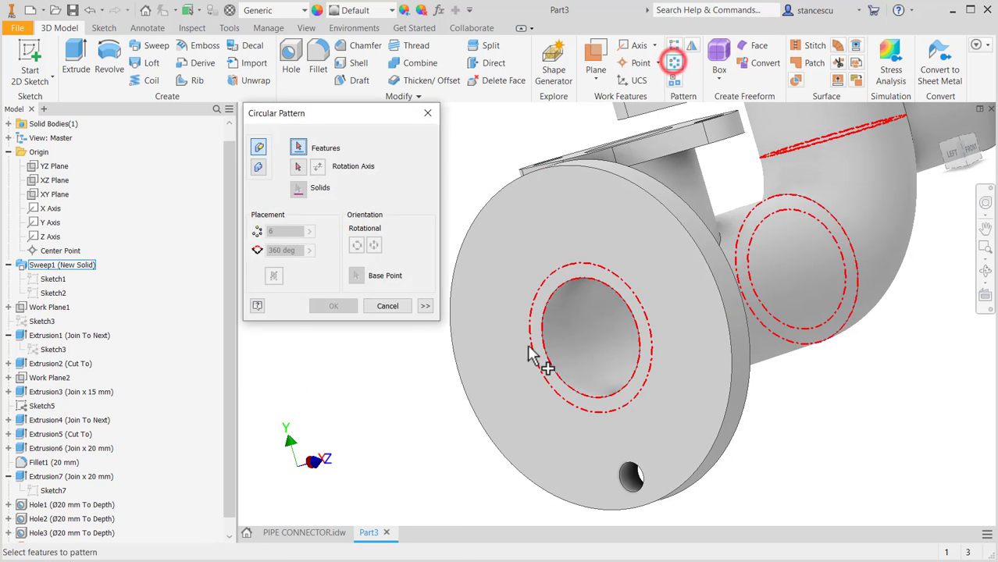
click(637, 470)
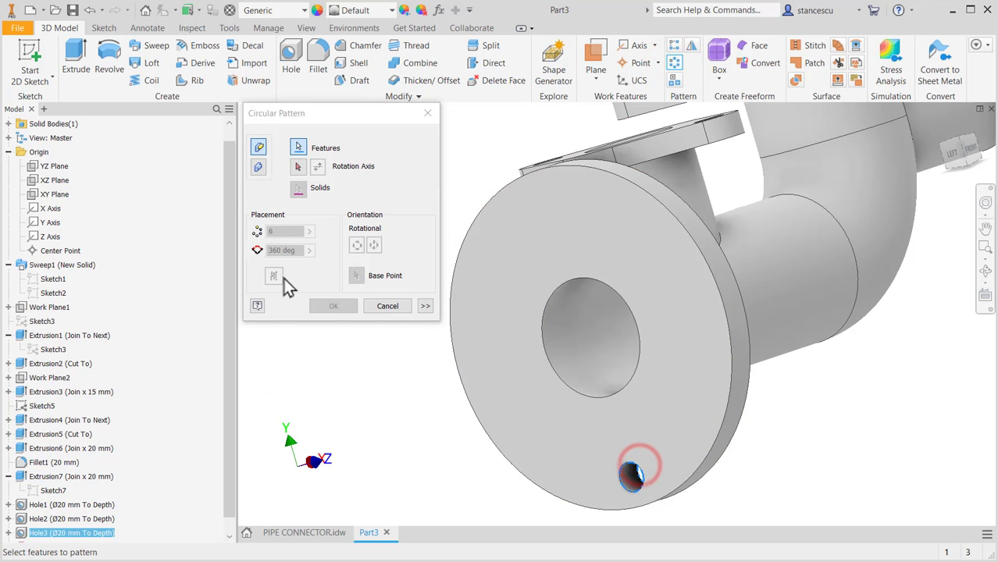
click(297, 168)
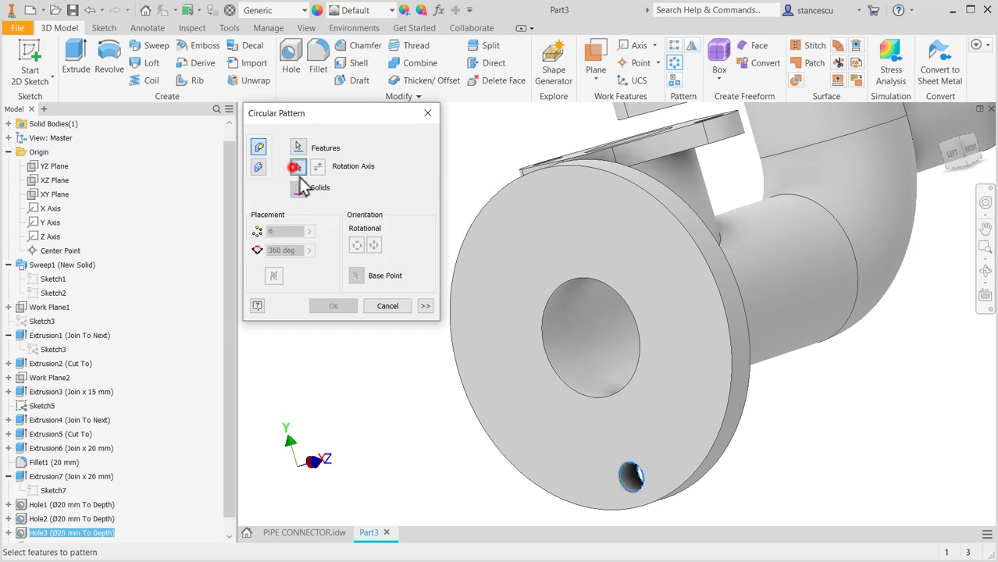
click(563, 332)
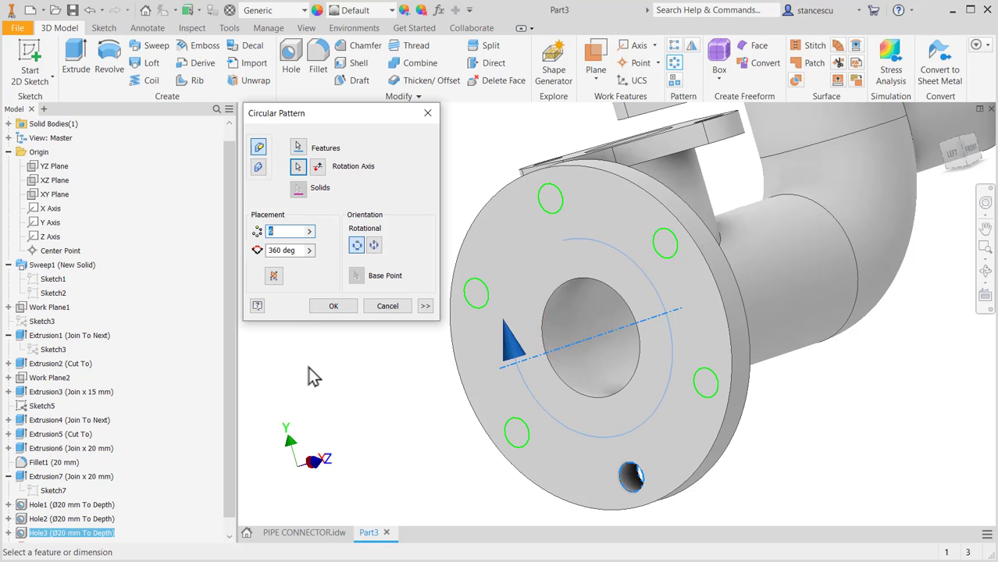
text(4)
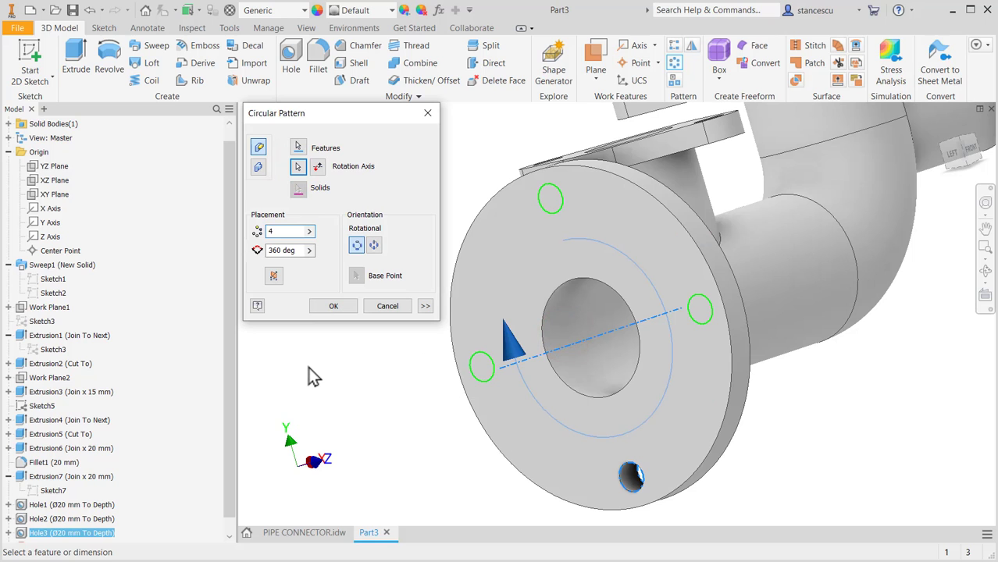
click(338, 306)
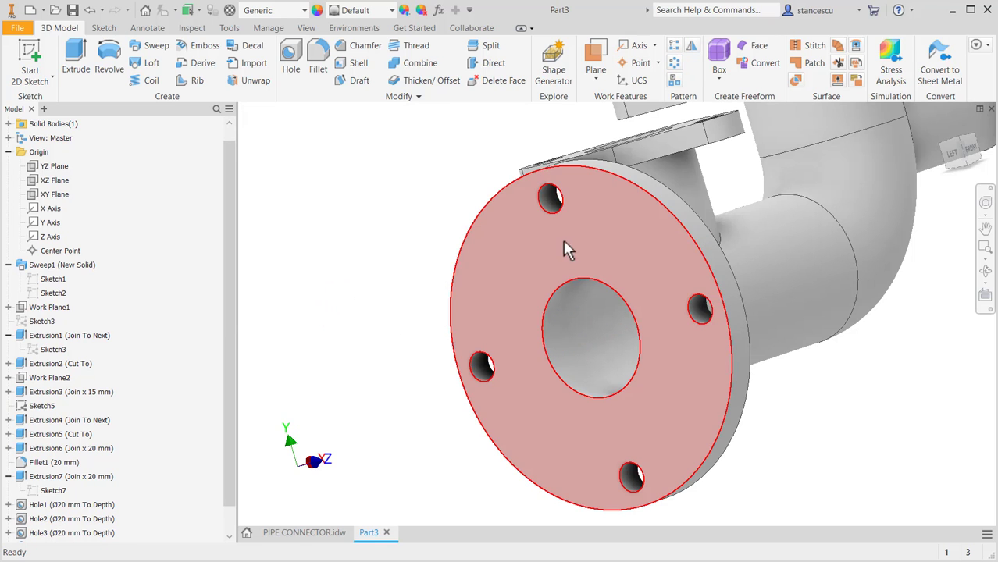
Examine the round flange's four bolt holes from front, back and face-on, and check the open end of the straight pipe.
shift+middle_drag(564, 241, 550, 436)
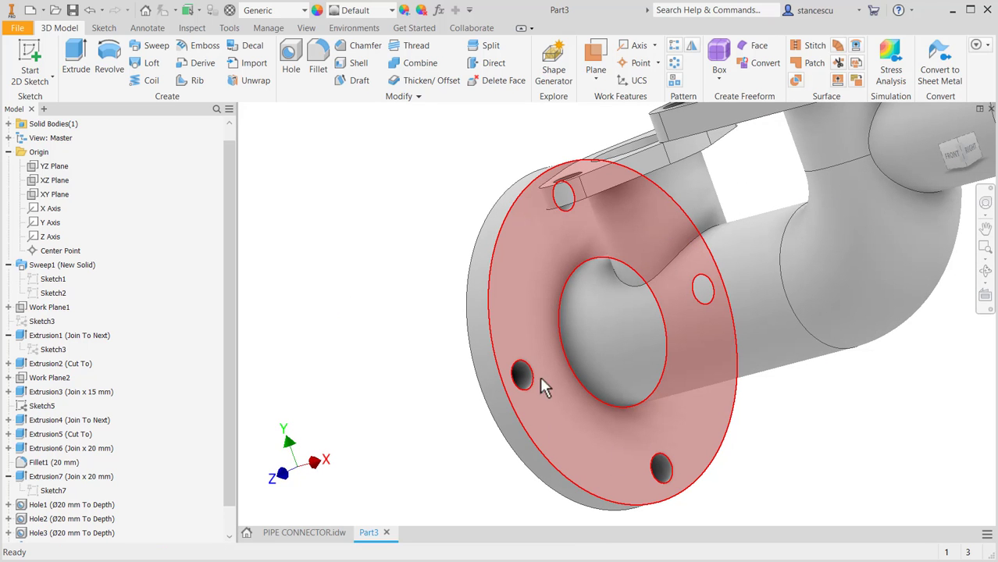
shift+middle_drag(544, 386, 596, 370)
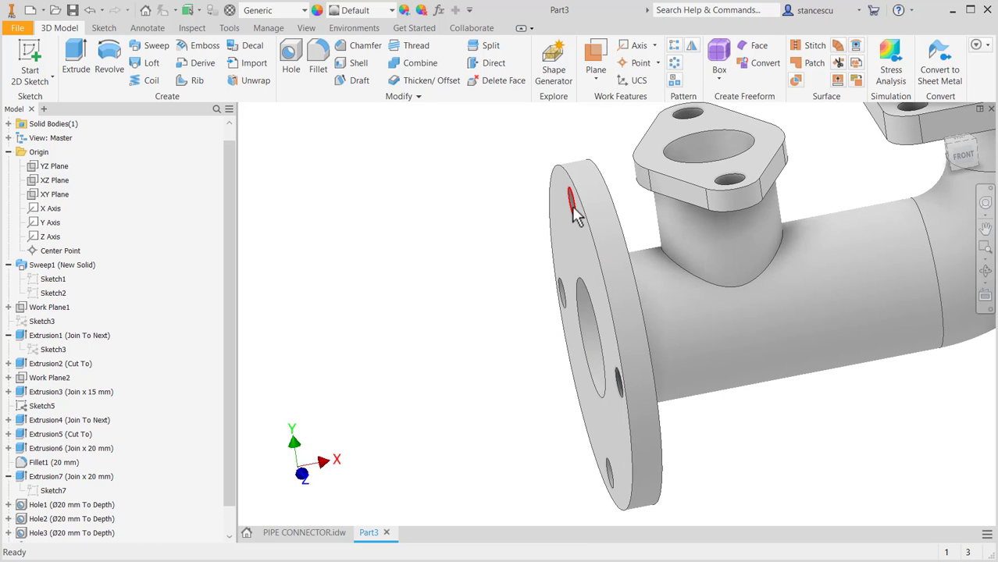
shift+middle_drag(757, 251, 700, 216)
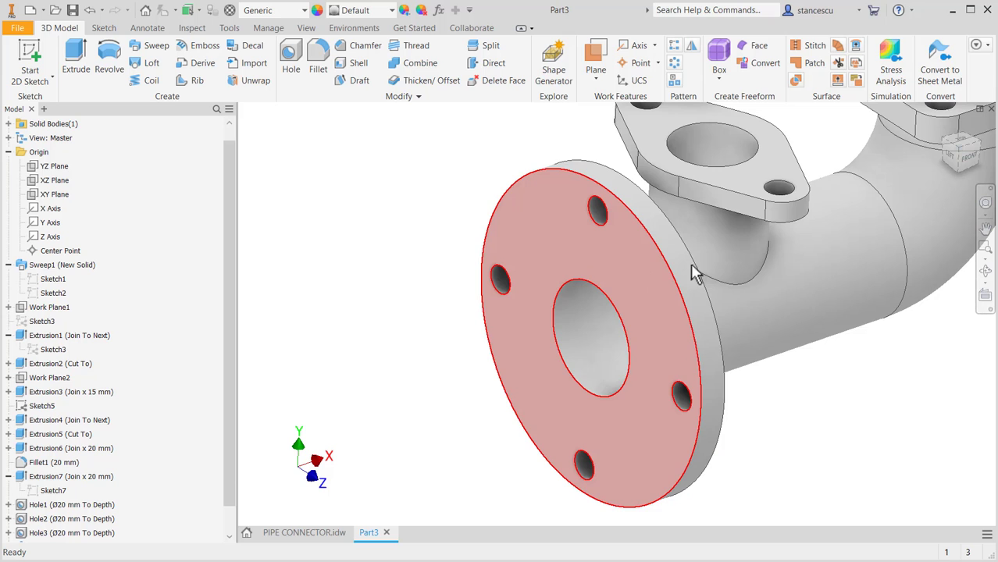
click(986, 296)
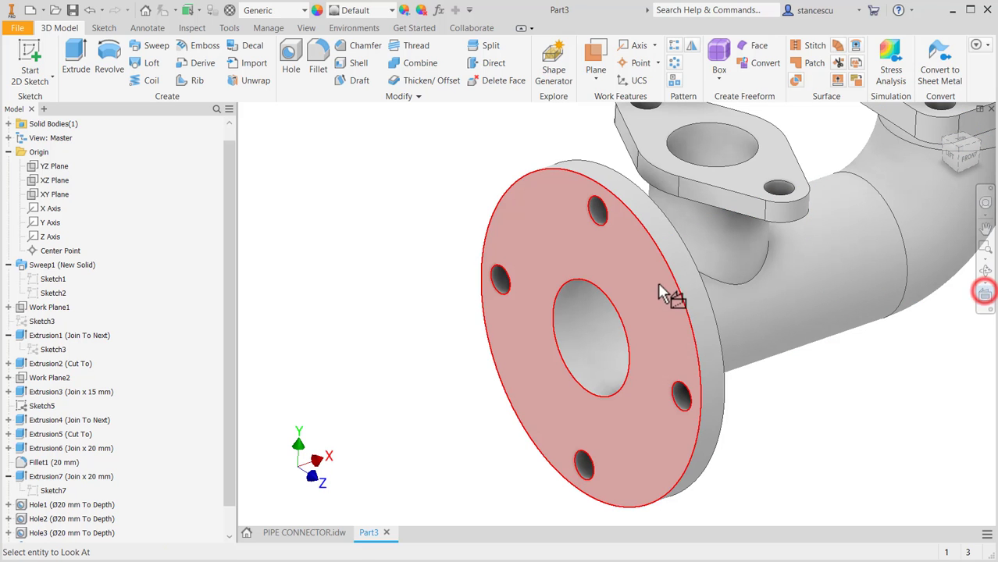
click(650, 273)
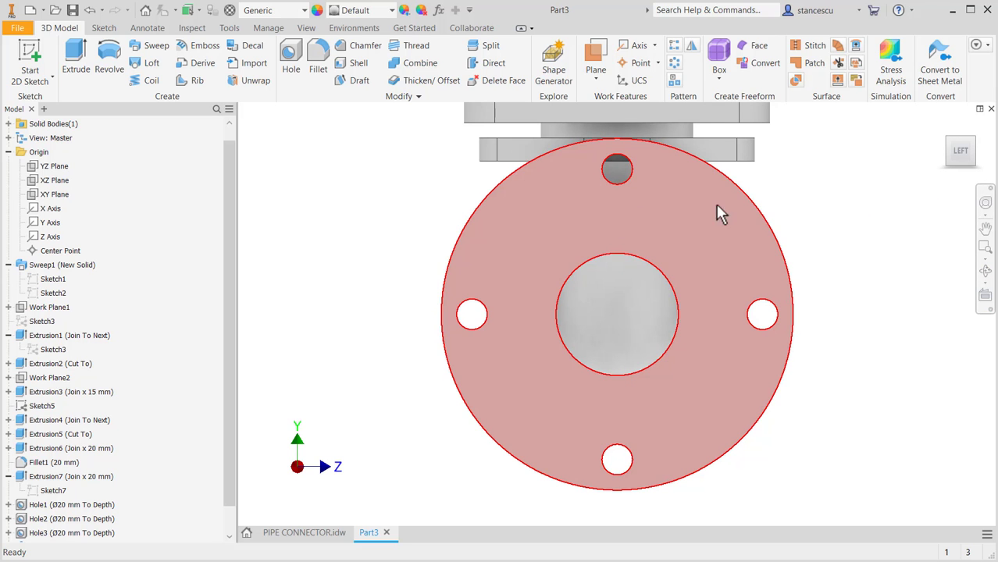
shift+middle_drag(785, 254, 622, 279)
middle_drag(735, 244, 457, 312)
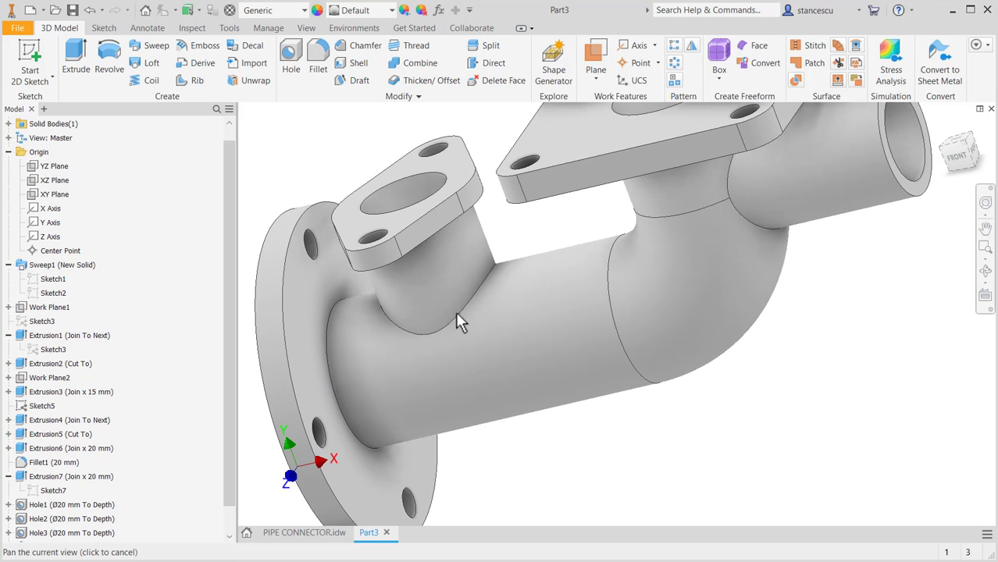
shift+middle_drag(893, 189, 795, 196)
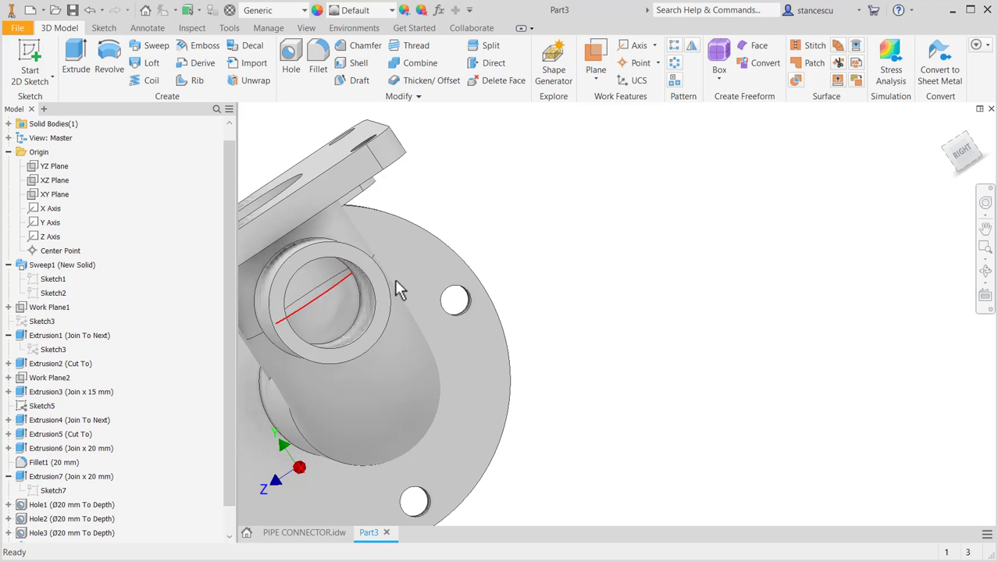
shift+middle_drag(508, 279, 571, 277)
key(F6)
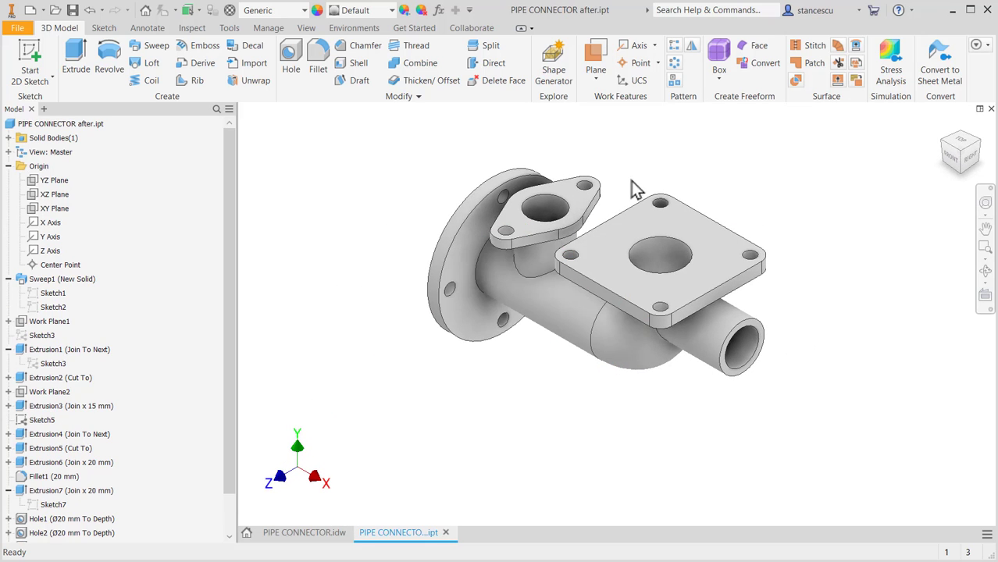
Inspect the inside of the square flange's bore where the straight end pipe's bore meets the curved pipe.
scroll(624, 200, up, 3)
scroll(642, 211, up, 3)
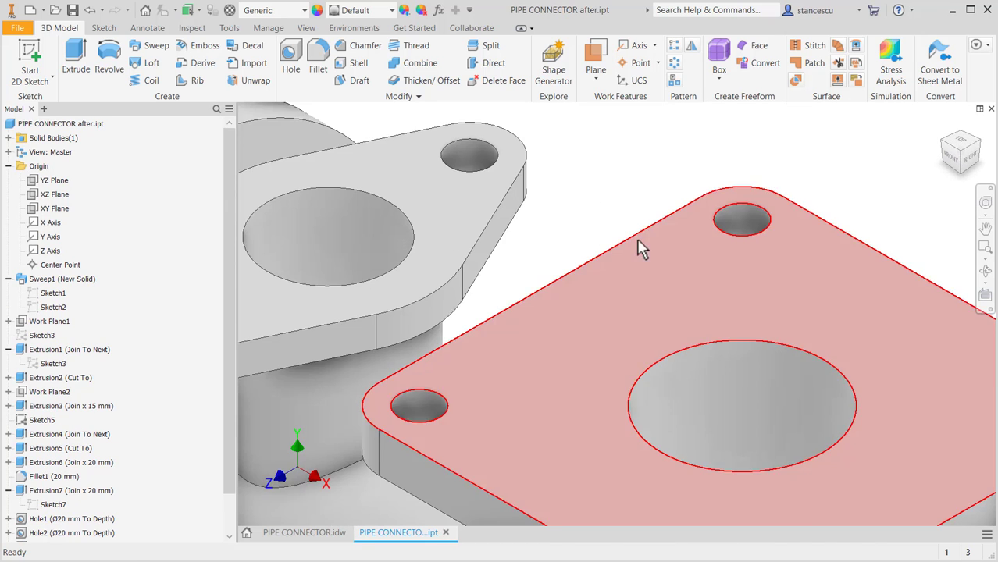
middle_drag(631, 233, 605, 136)
shift+middle_drag(633, 342, 568, 327)
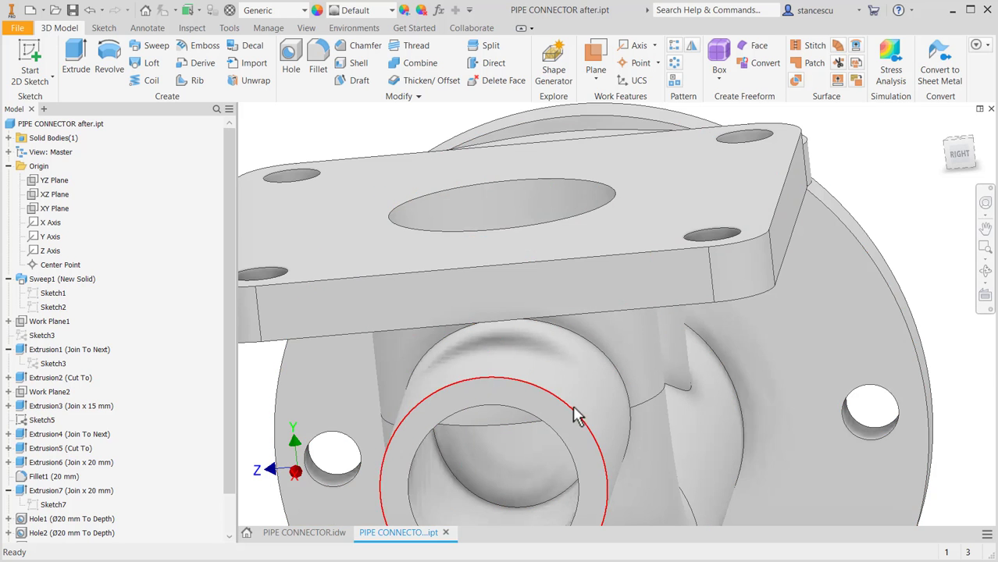
shift+middle_drag(575, 412, 492, 422)
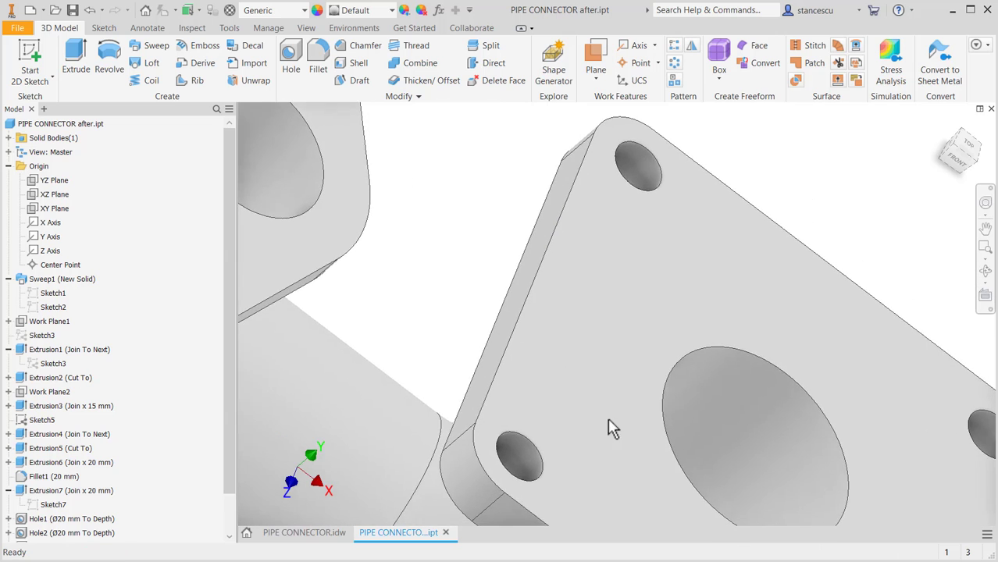
shift+middle_drag(612, 428, 640, 206)
shift+middle_drag(652, 266, 637, 287)
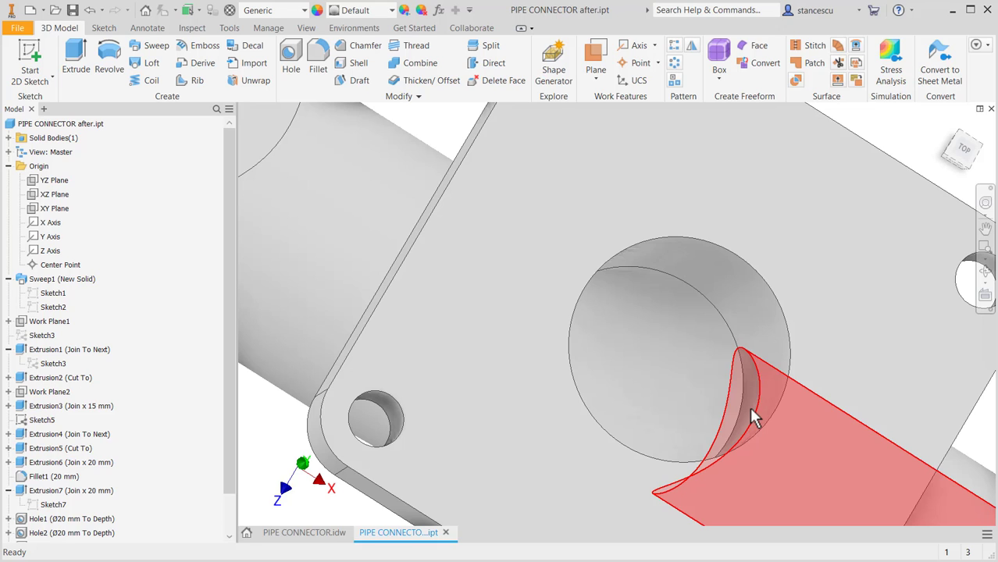
mouse_move(749, 407)
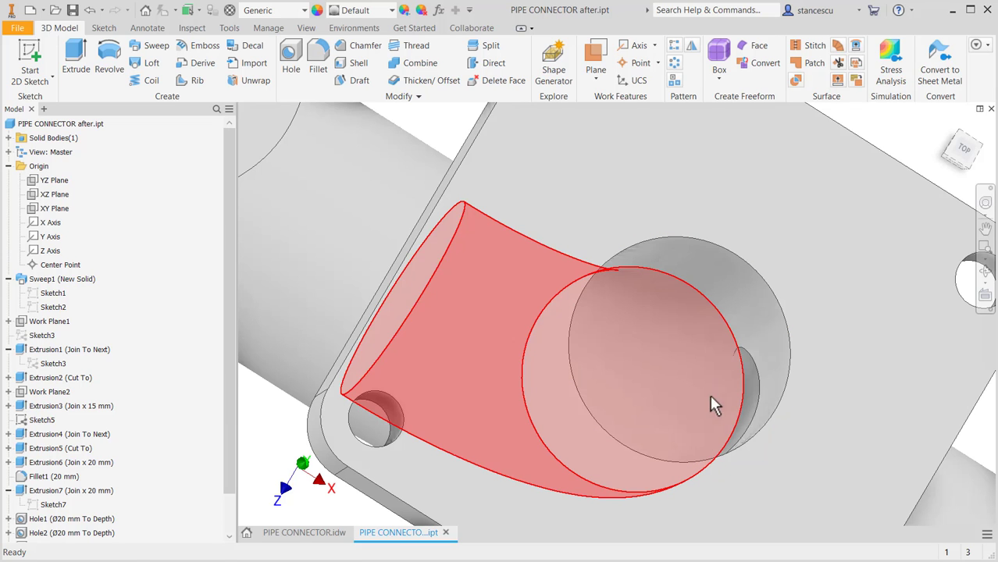
mouse_move(722, 415)
middle_down()
mouse_move(727, 349)
mouse_move(678, 352)
mouse_move(673, 339)
mouse_move(752, 400)
middle_up()
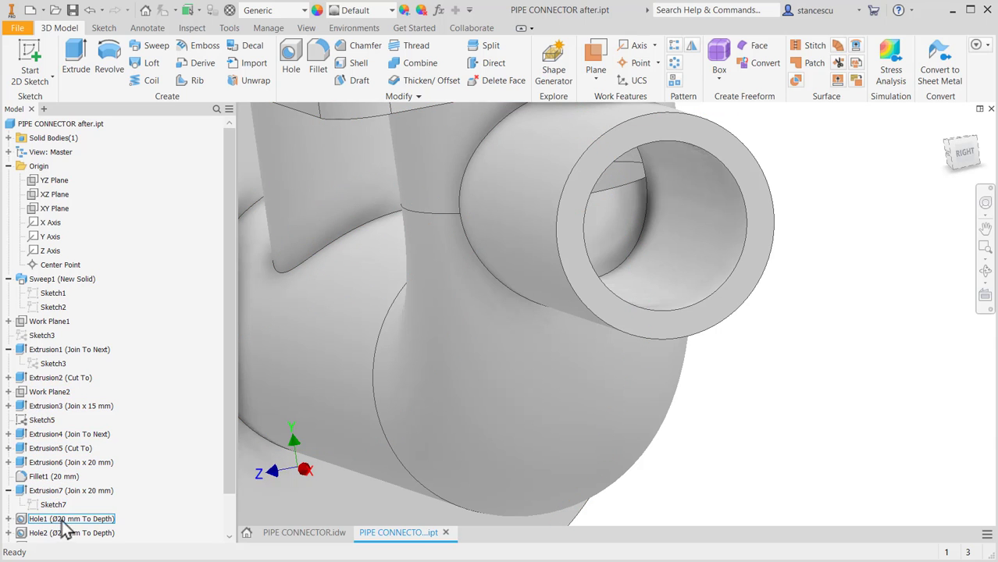
Edit the straight end pipe's bore cut so it terminates at the far side of the selected target face instead of the near side.
double_click(18, 378)
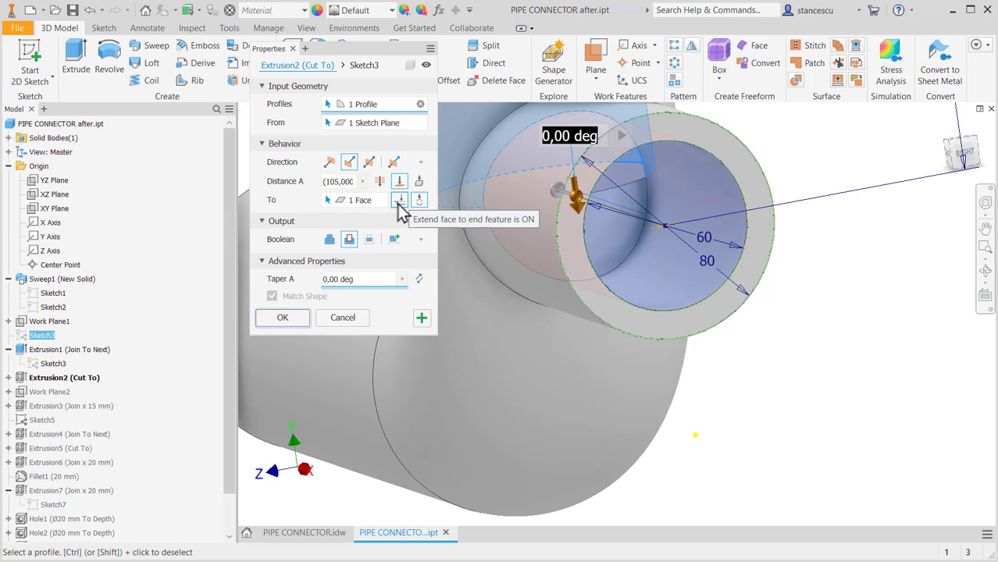
middle_drag(718, 330, 768, 396)
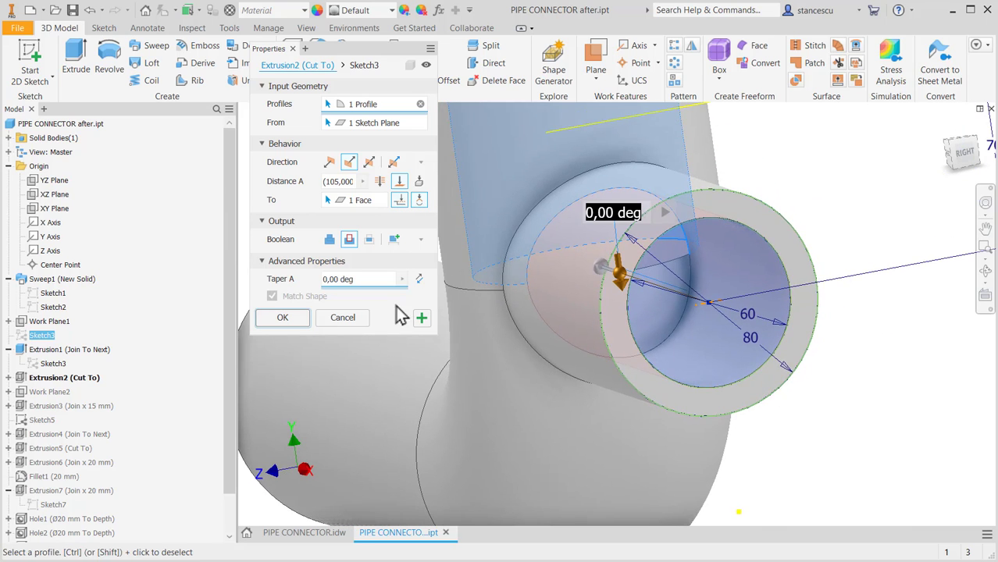
click(418, 201)
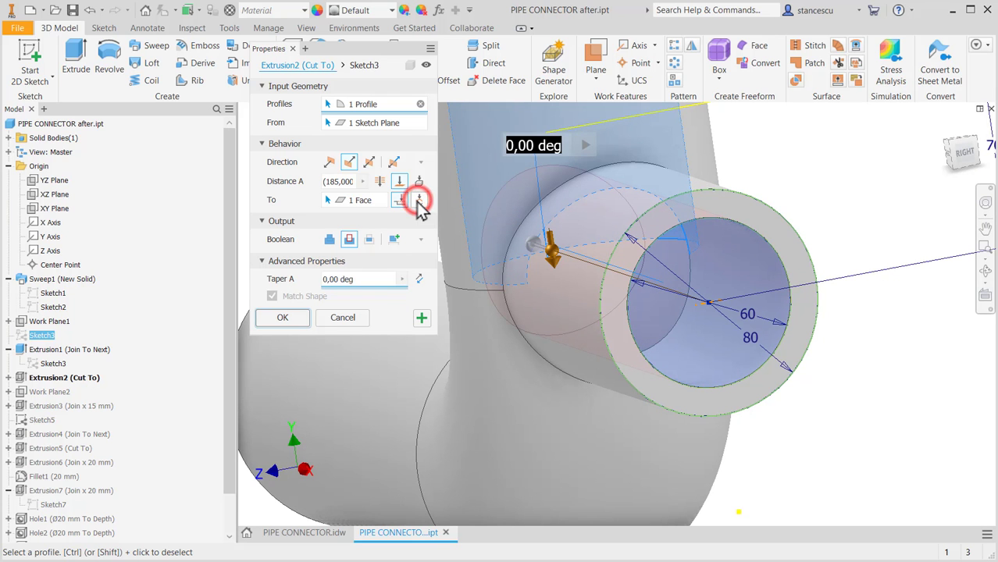
shift+middle_drag(494, 276, 695, 374)
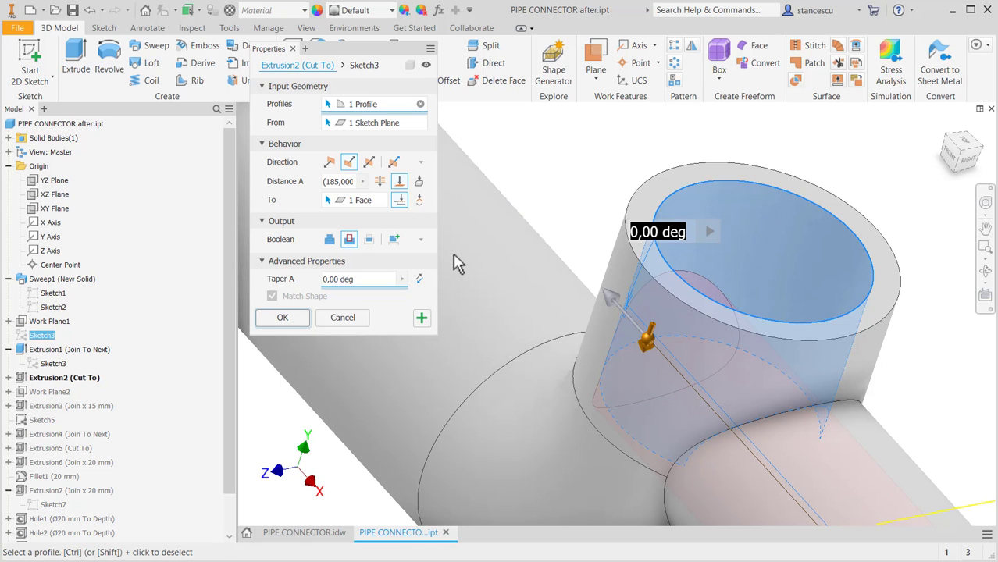
shift+middle_drag(453, 254, 429, 285)
middle_drag(578, 277, 630, 139)
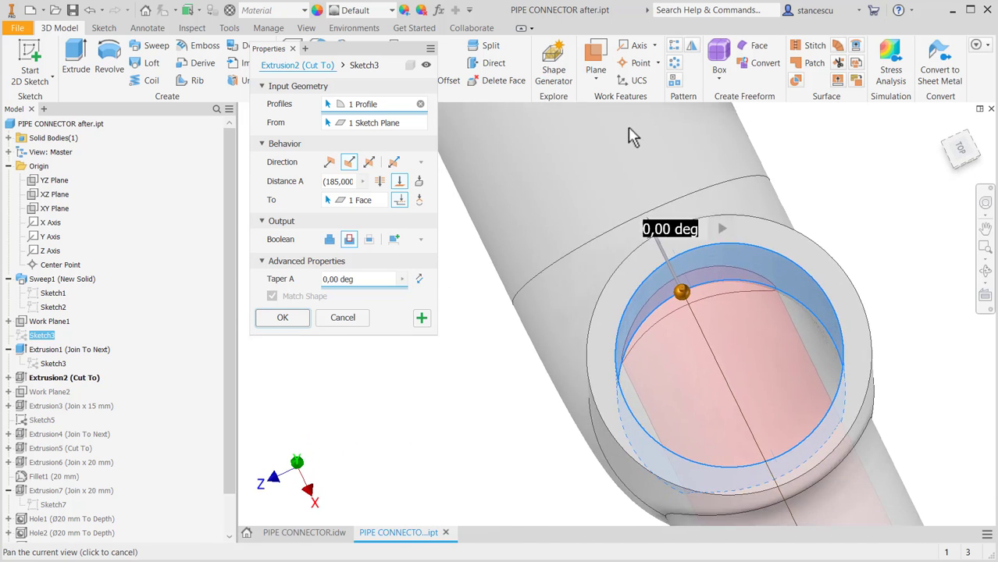
click(419, 201)
shift+middle_drag(517, 264, 541, 267)
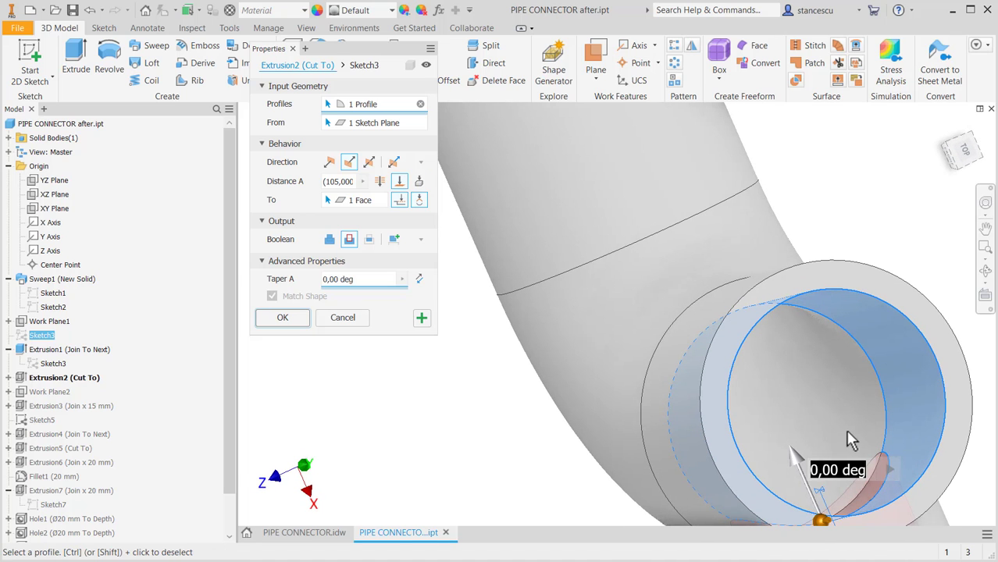
click(419, 201)
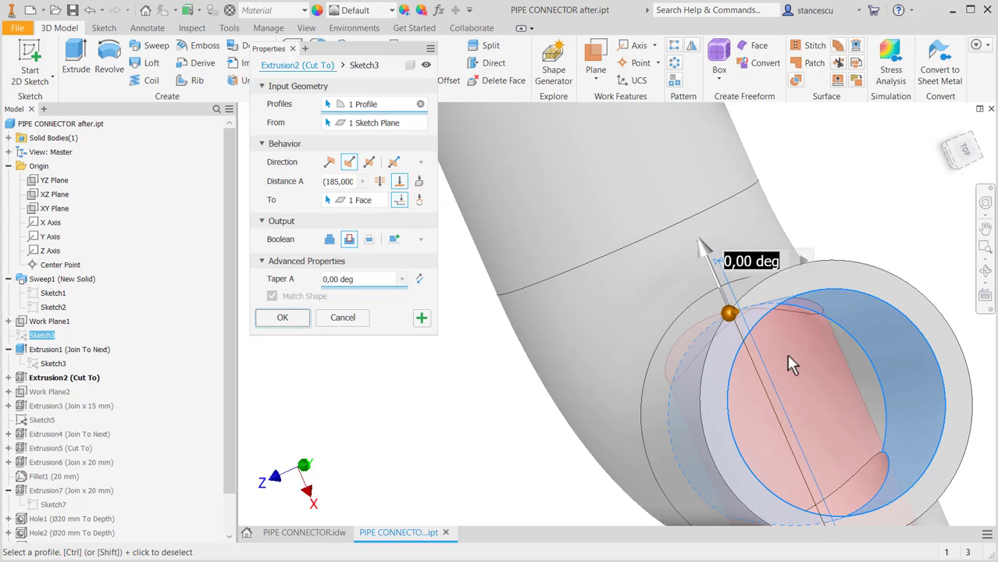
shift+middle_drag(813, 390, 784, 375)
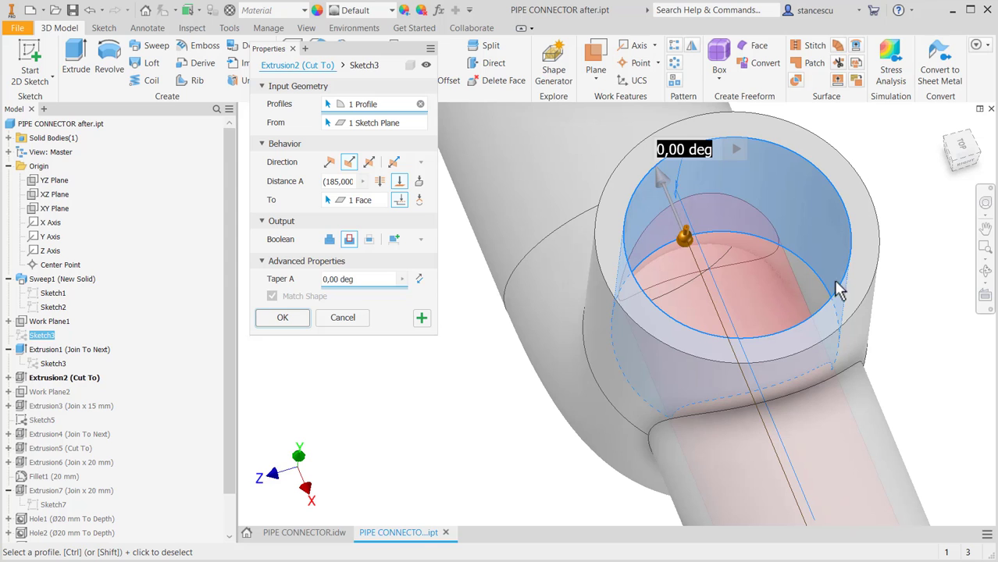
click(298, 317)
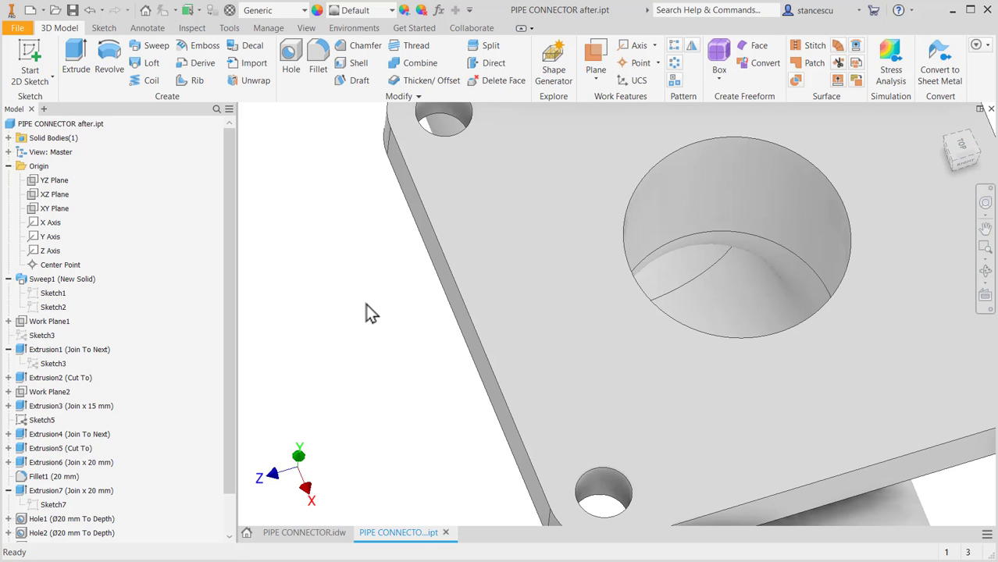
Assign the Steel, Carbon material to the pipe connector part.
key(F6)
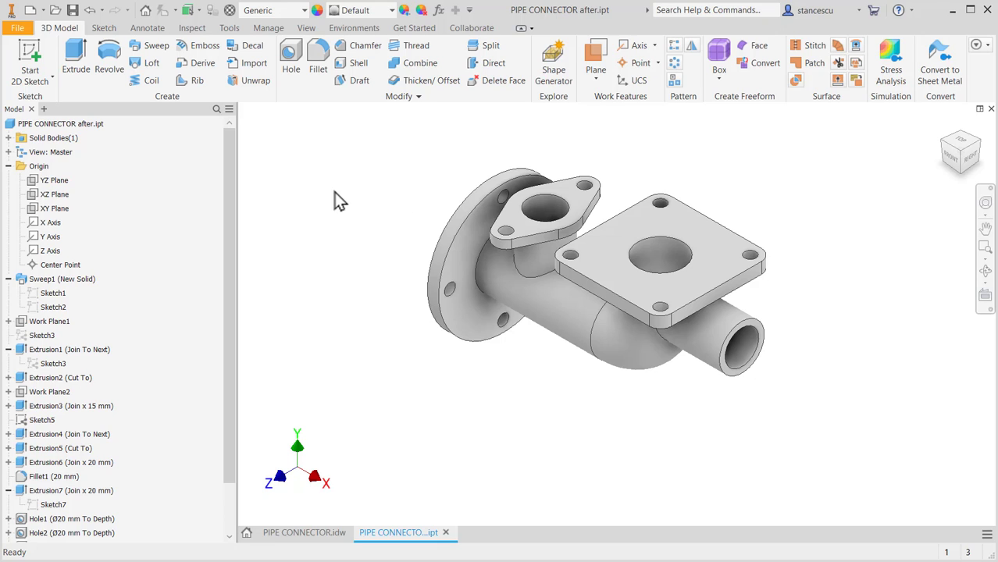
click(288, 10)
scroll(311, 228, down, 7)
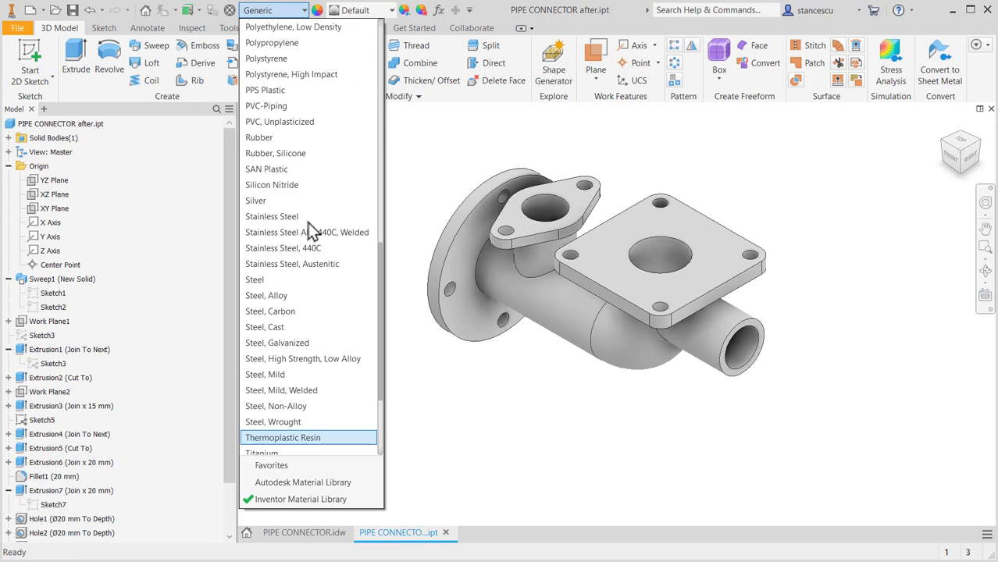
click(295, 311)
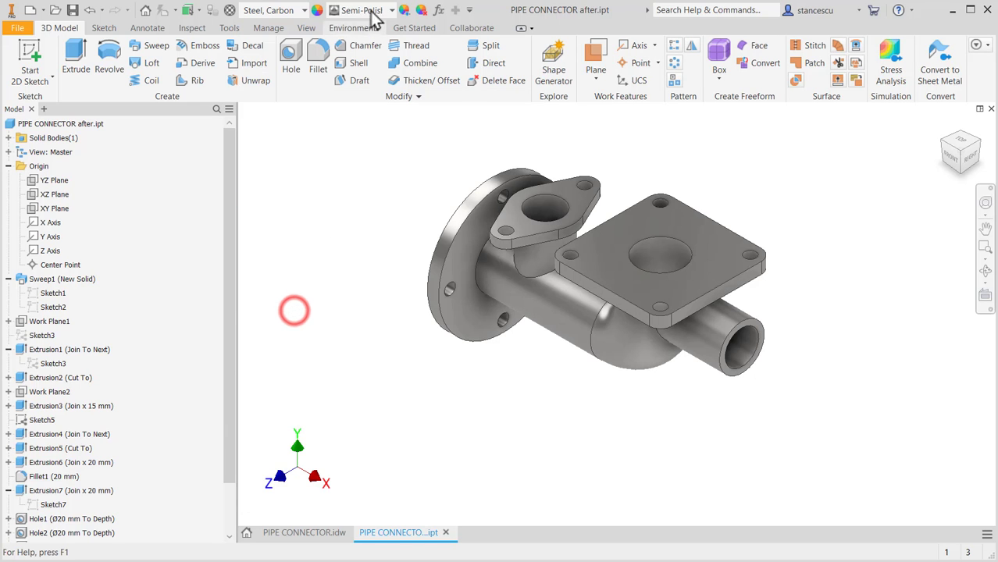
Apply the Steel - Cast appearance to the whole part and check its surface texture up close.
click(368, 11)
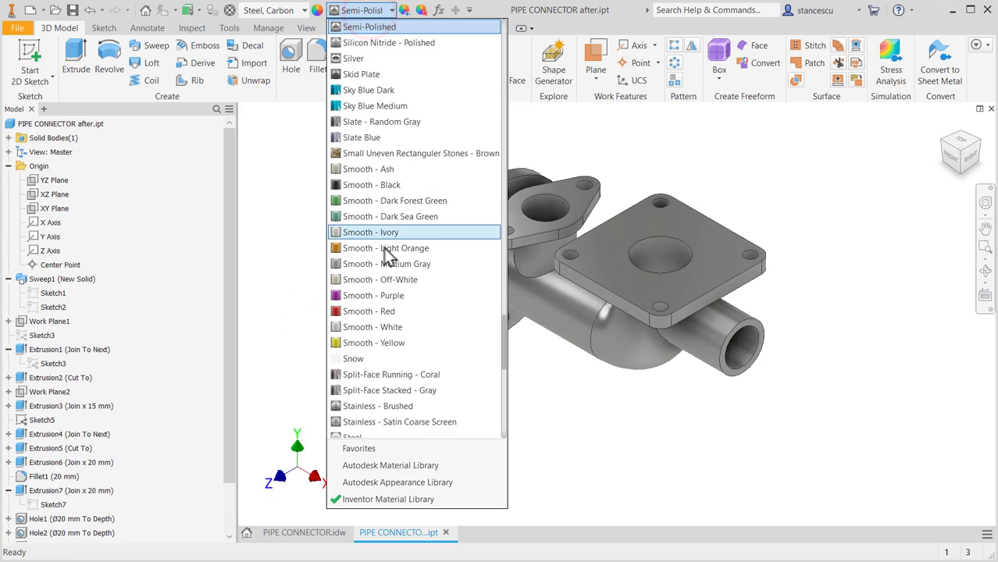
scroll(391, 320, down, 1)
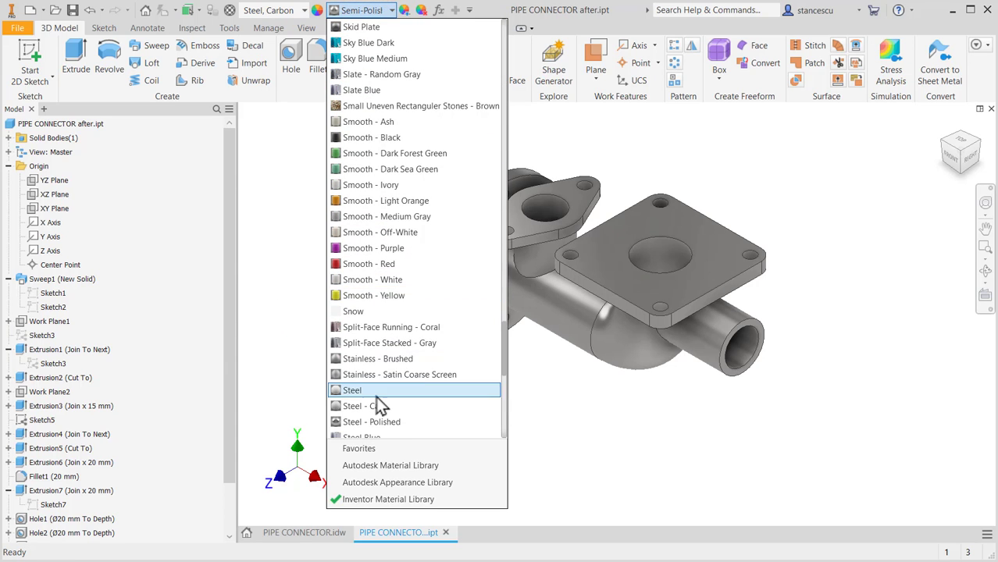
click(378, 408)
scroll(535, 242, down, 5)
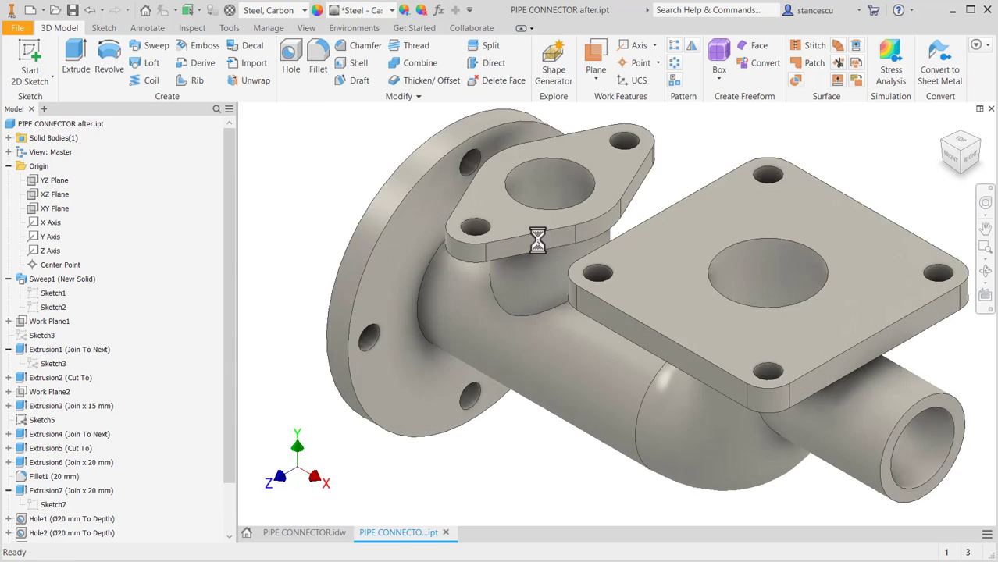
scroll(534, 268, down, 3)
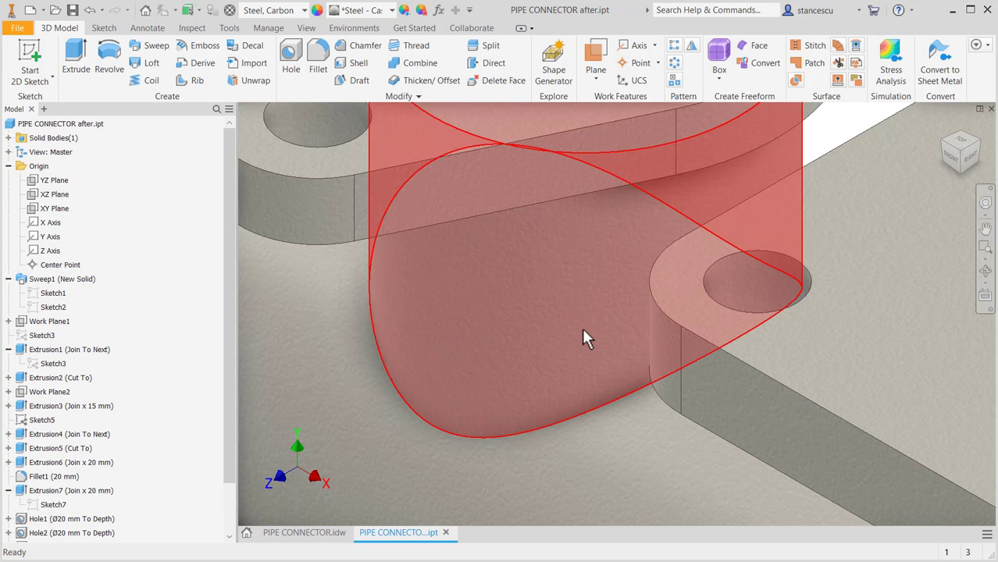
scroll(579, 327, up, 8)
Apply the Steel - Polished appearance to the outer faces of the oval, square and round flanges, and restore the home view.
click(614, 283)
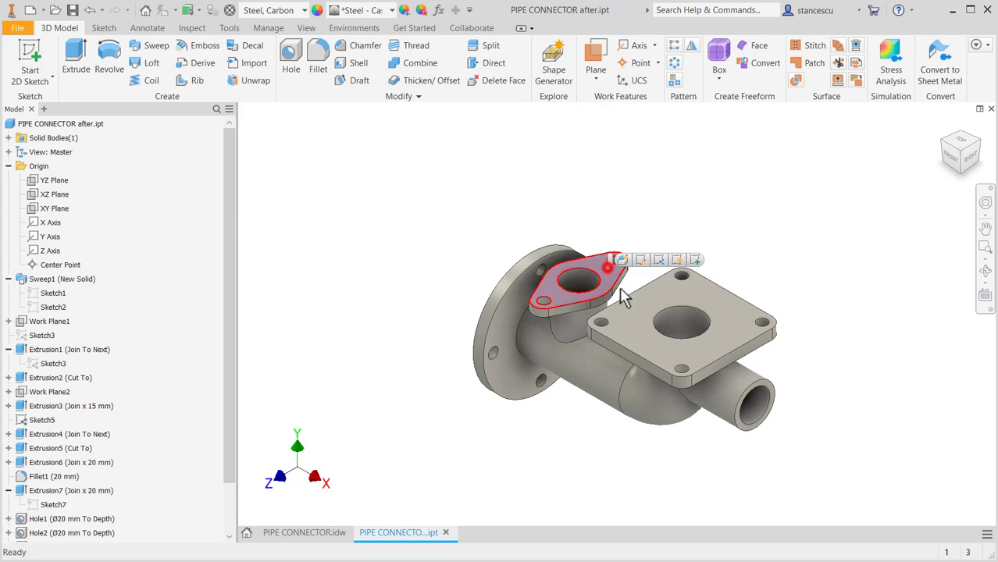
ctrl+click(646, 312)
shift+middle_drag(535, 374, 529, 344)
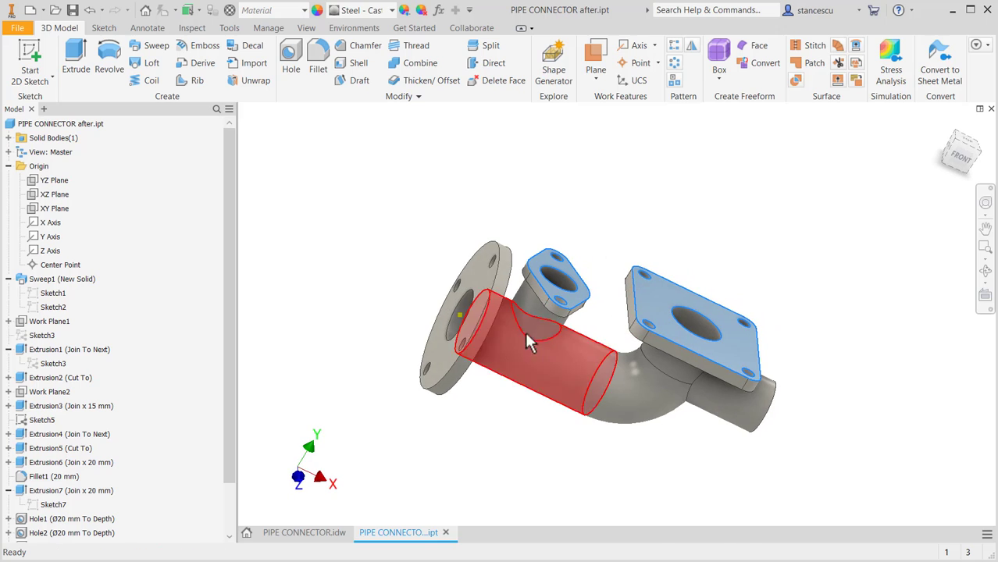
ctrl+click(480, 278)
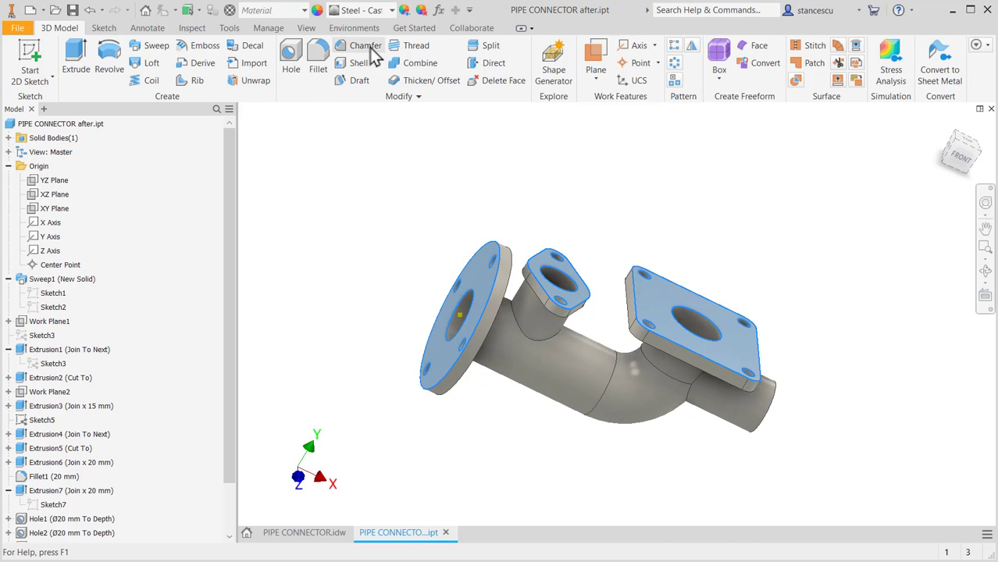
click(386, 11)
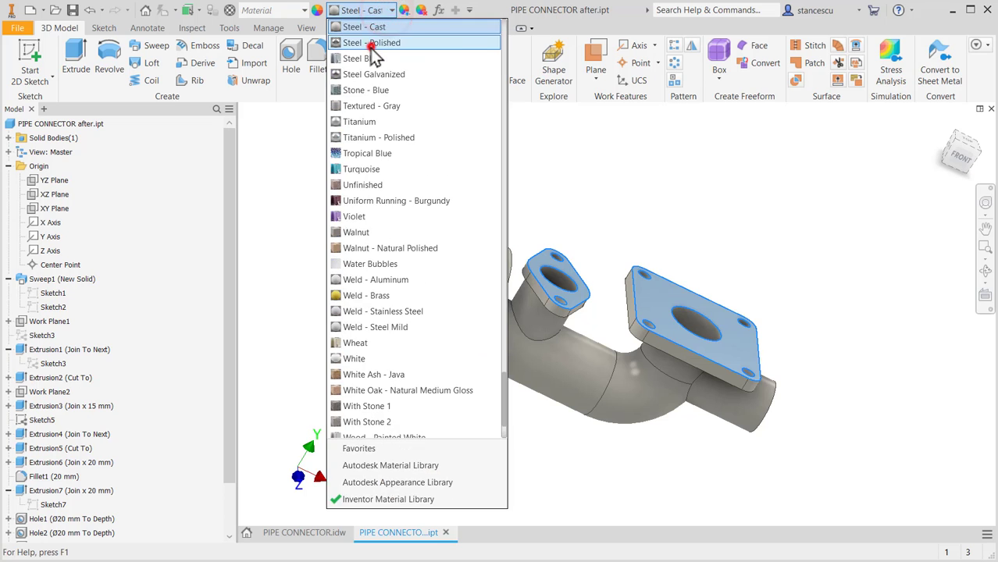
click(372, 56)
click(616, 190)
key(F6)
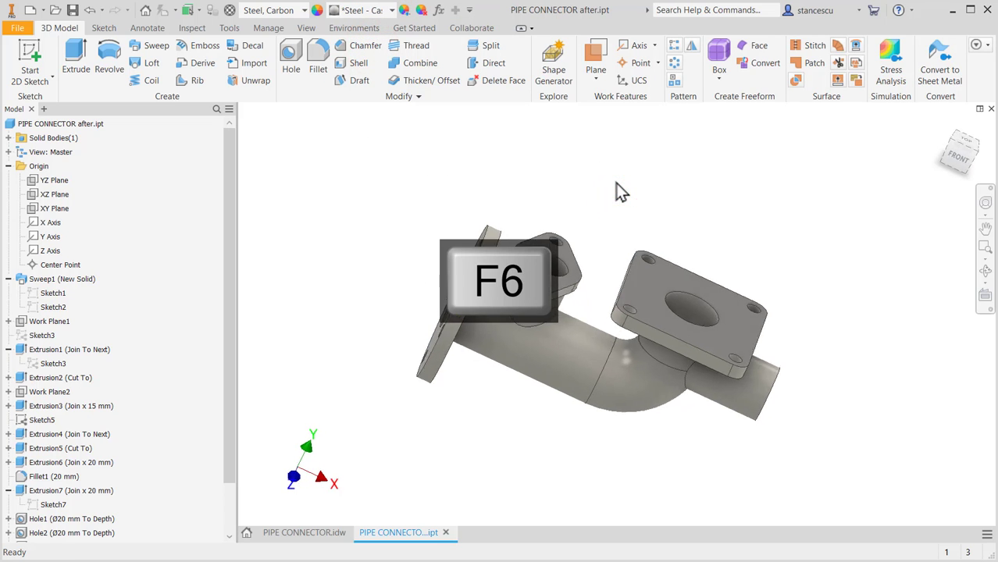
Update the part's physical properties in its iProperties and check the mass.
right_click(52, 125)
click(90, 266)
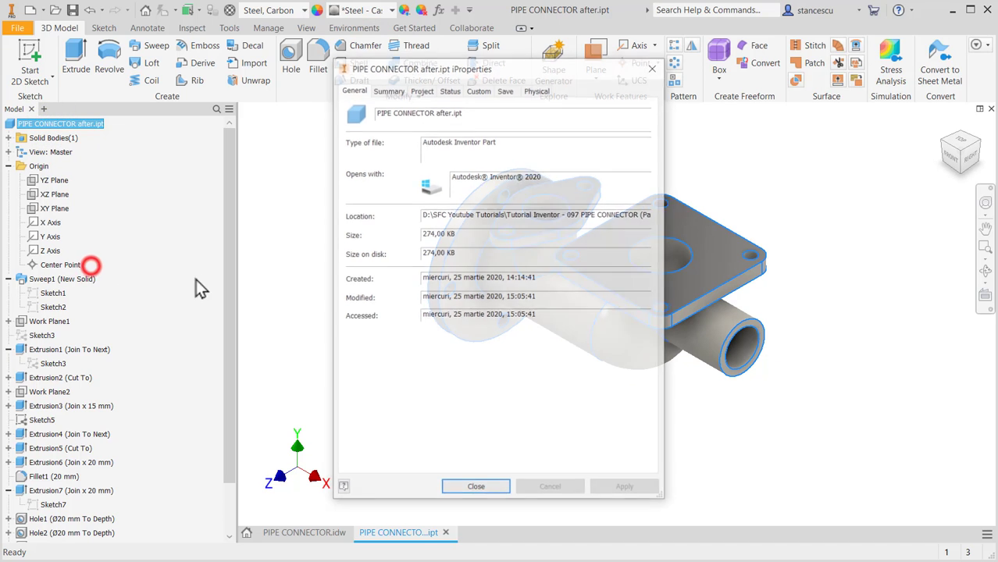
click(536, 90)
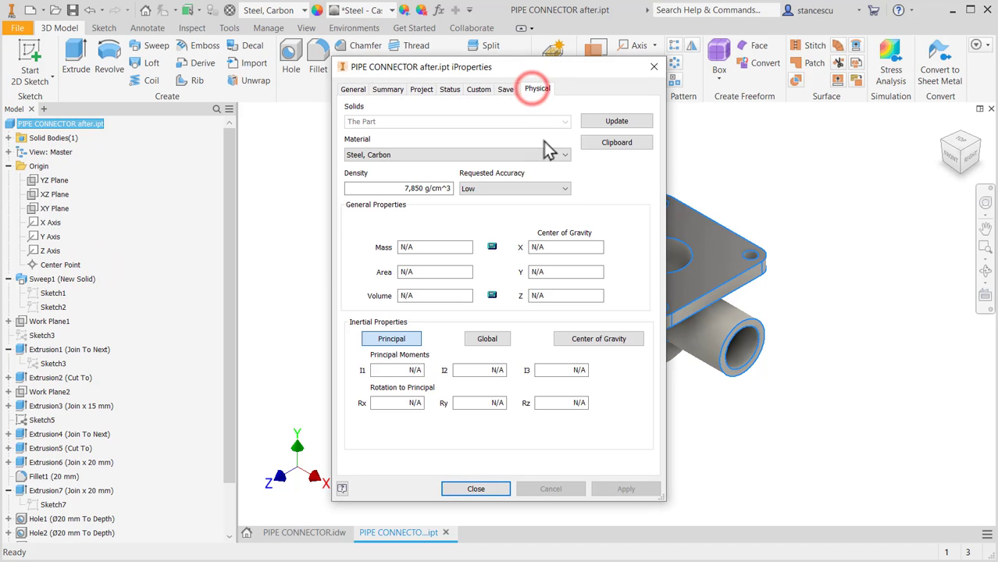
click(596, 121)
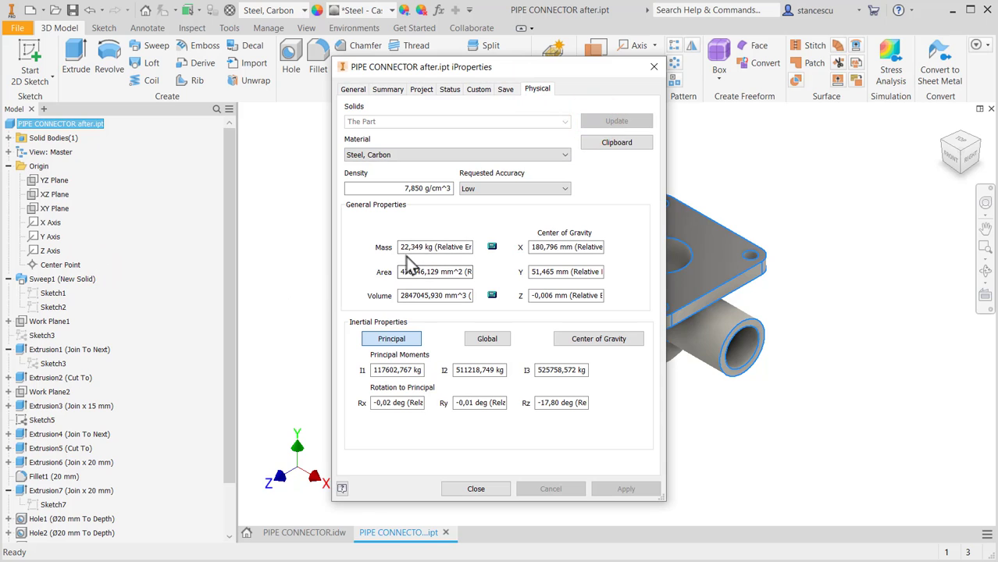
click(469, 490)
click(837, 279)
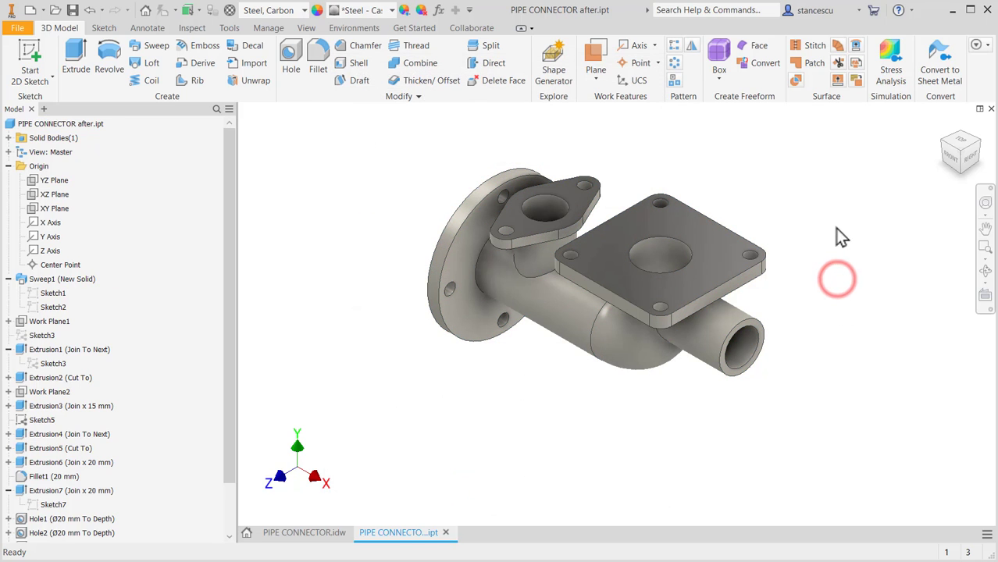